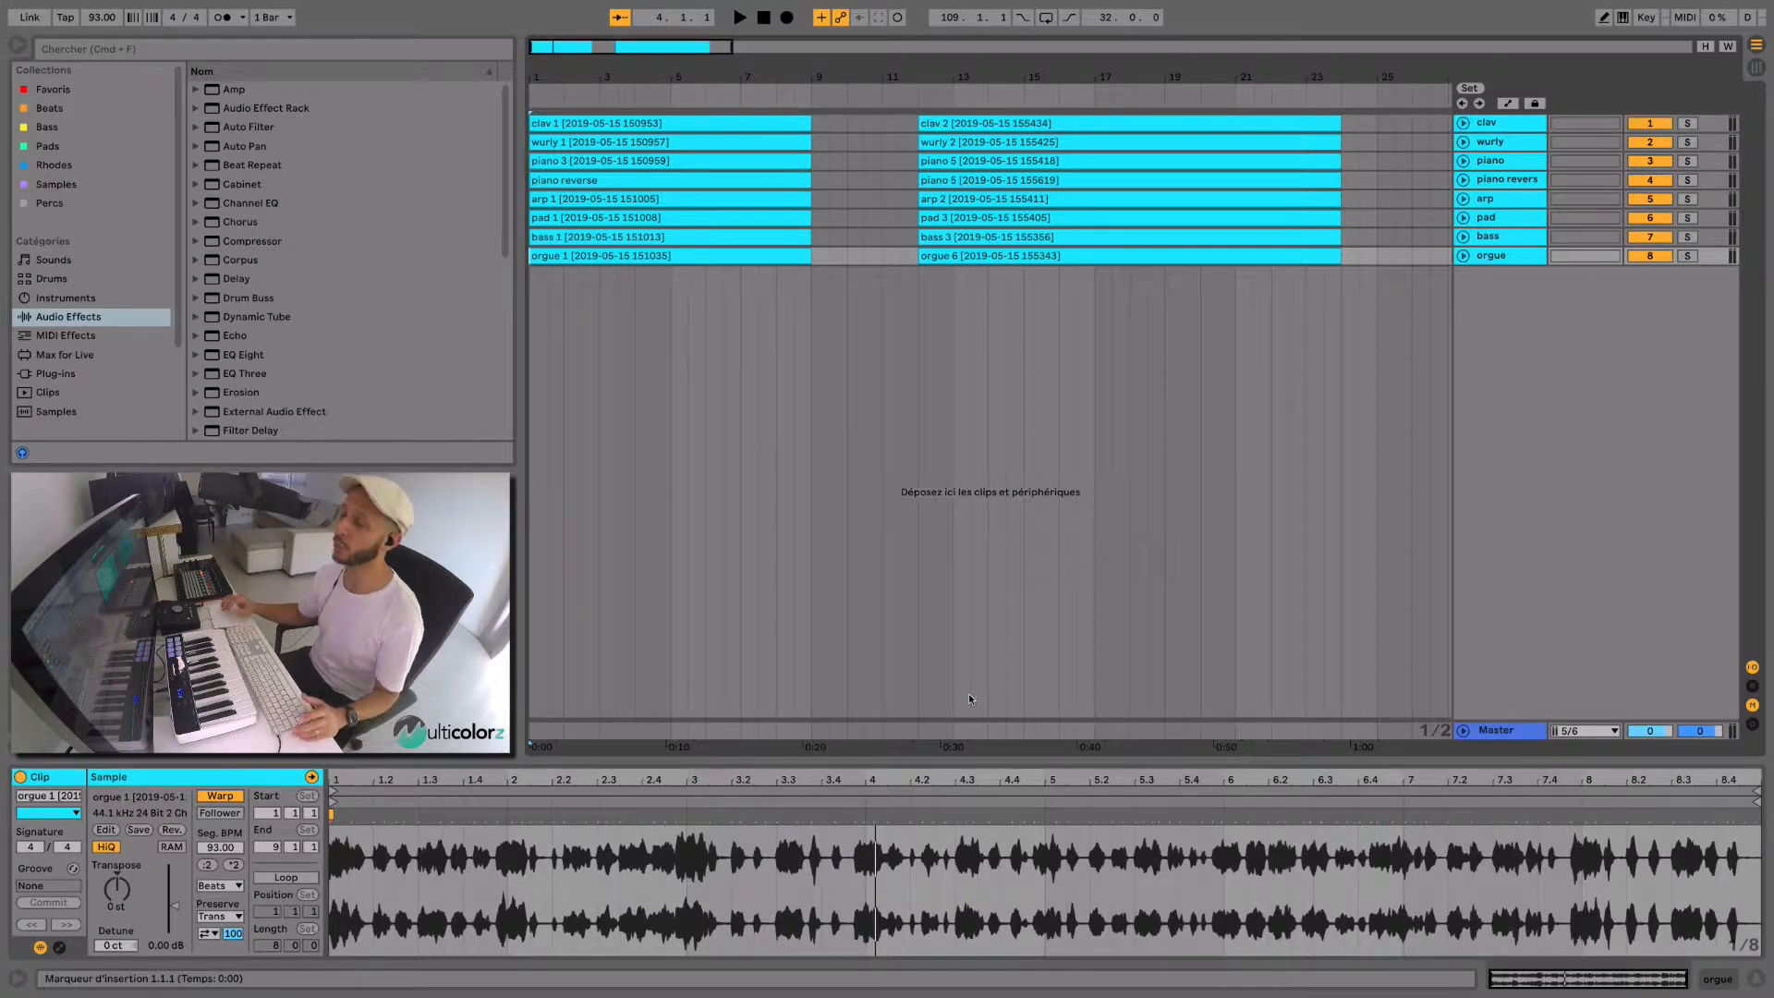
- Unfold all eight tracks from clav to orgue to display their waveforms and mixer controls
click(1488, 123)
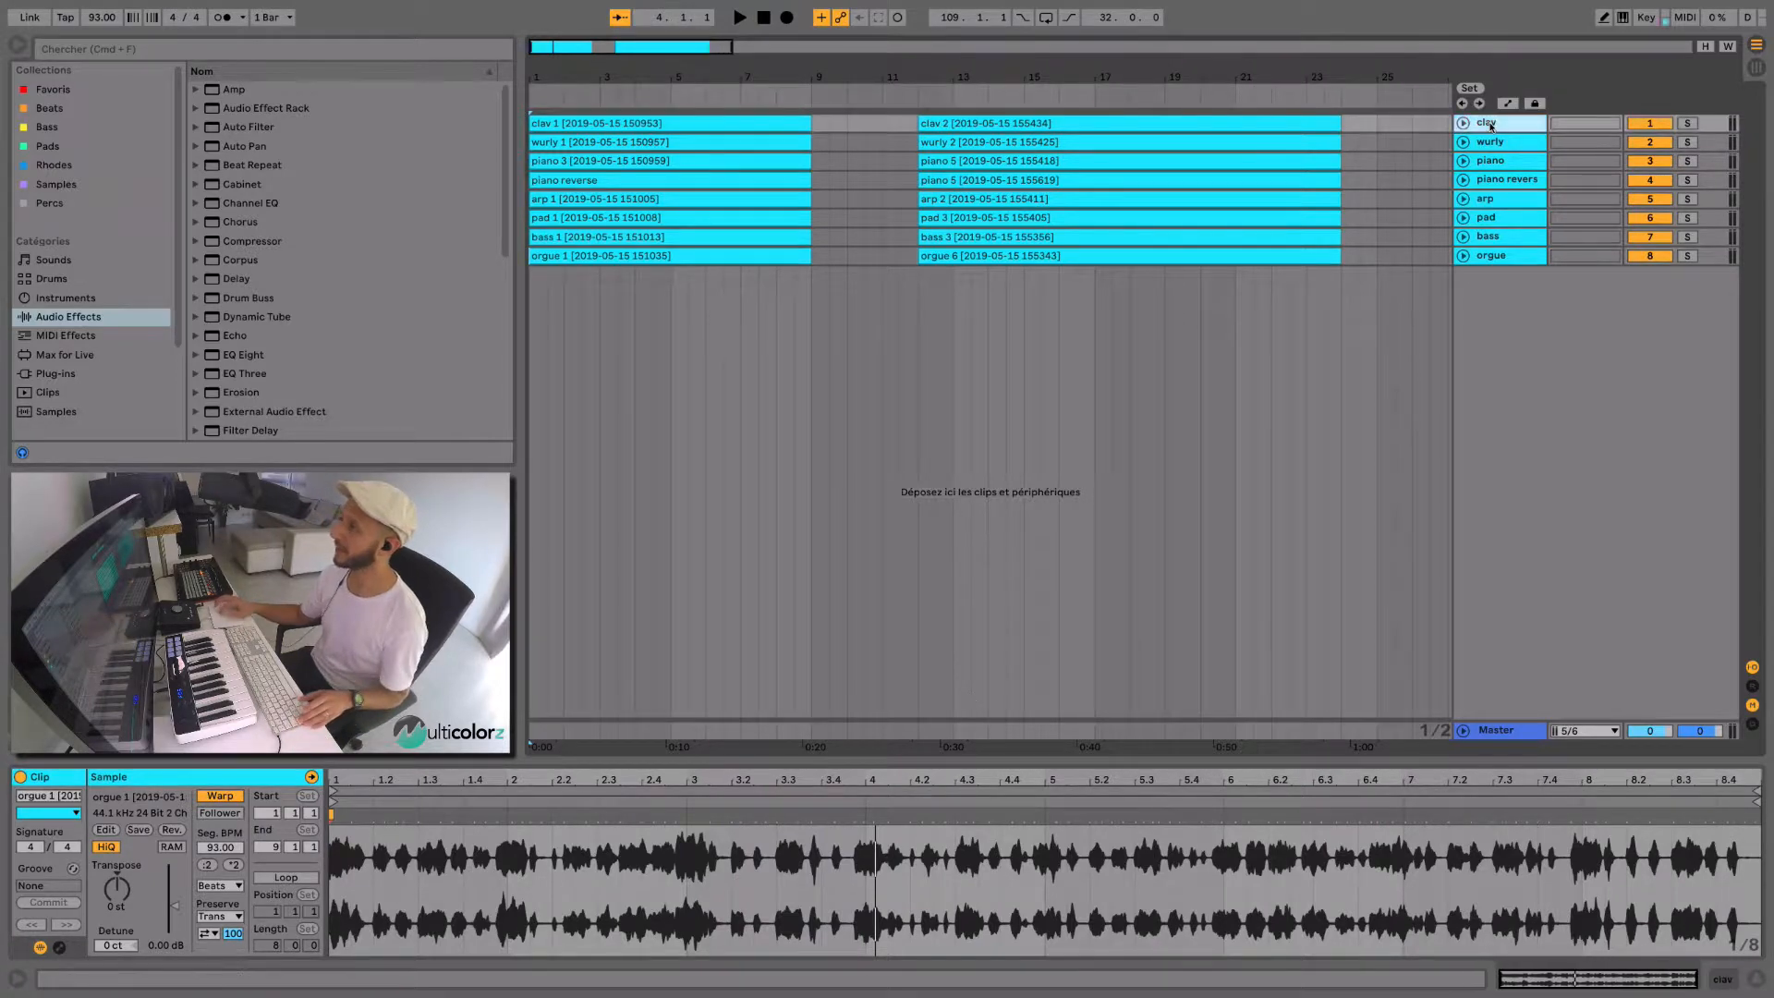
shift+click(1498, 257)
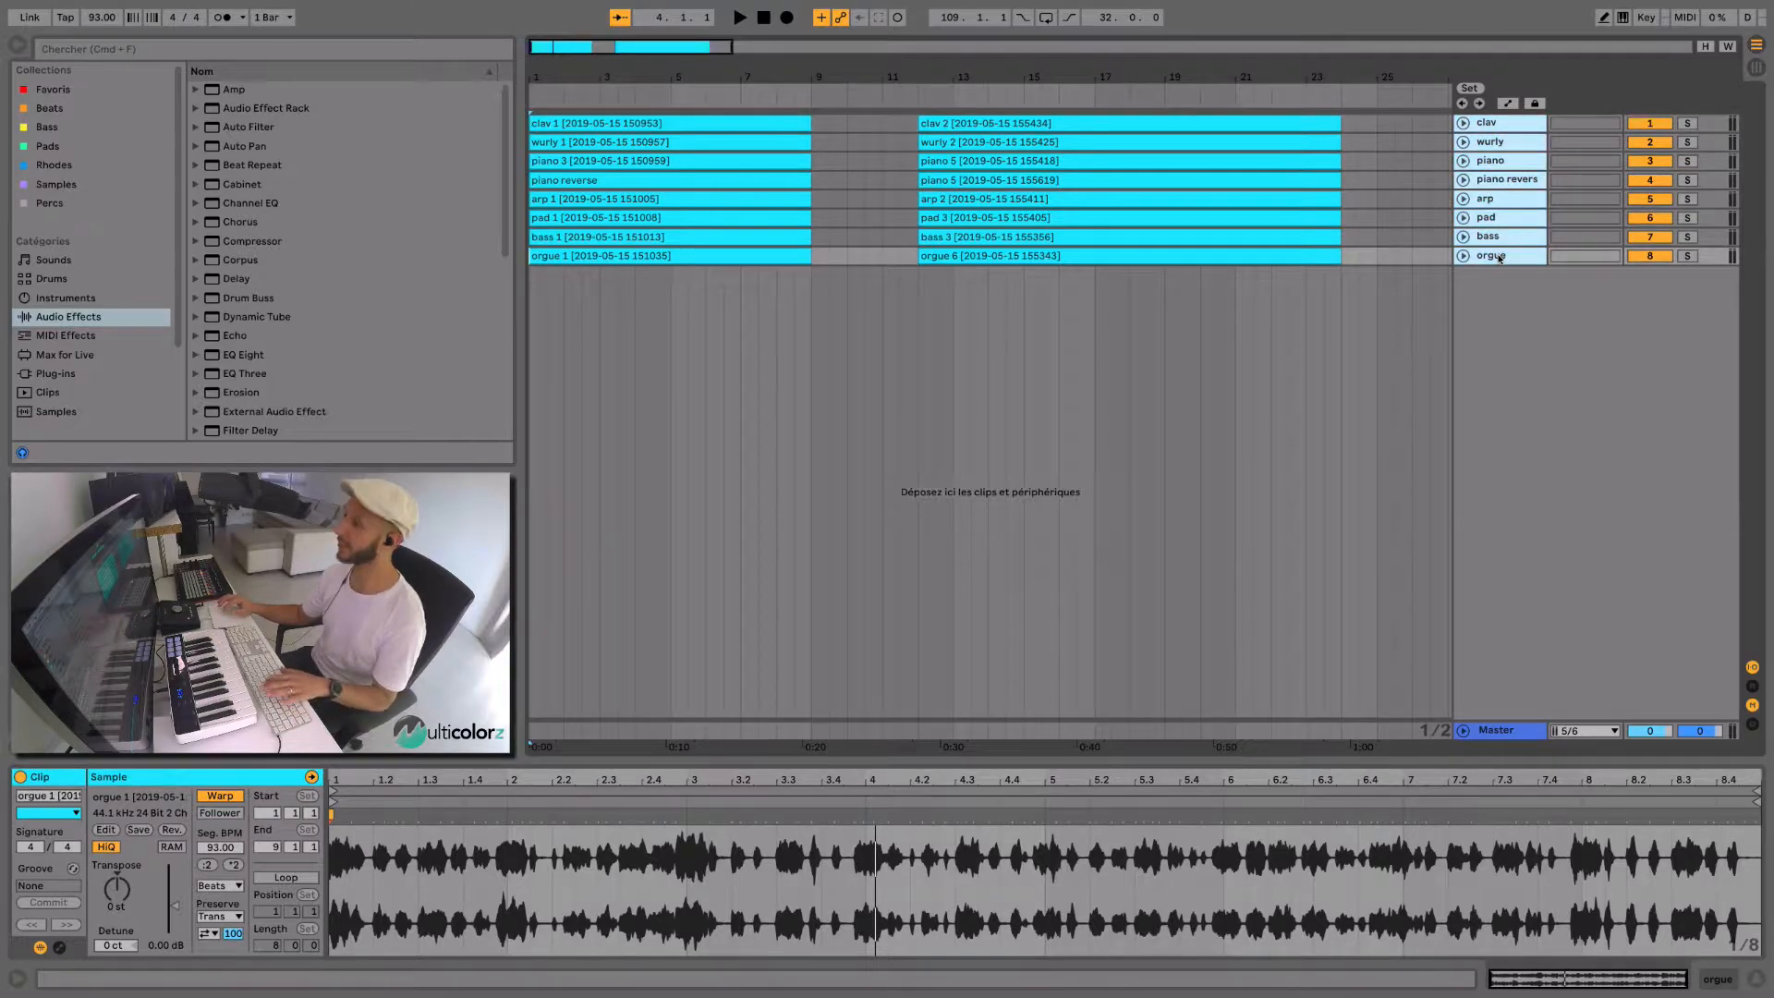
key(u)
scroll(713, 264, up, 6)
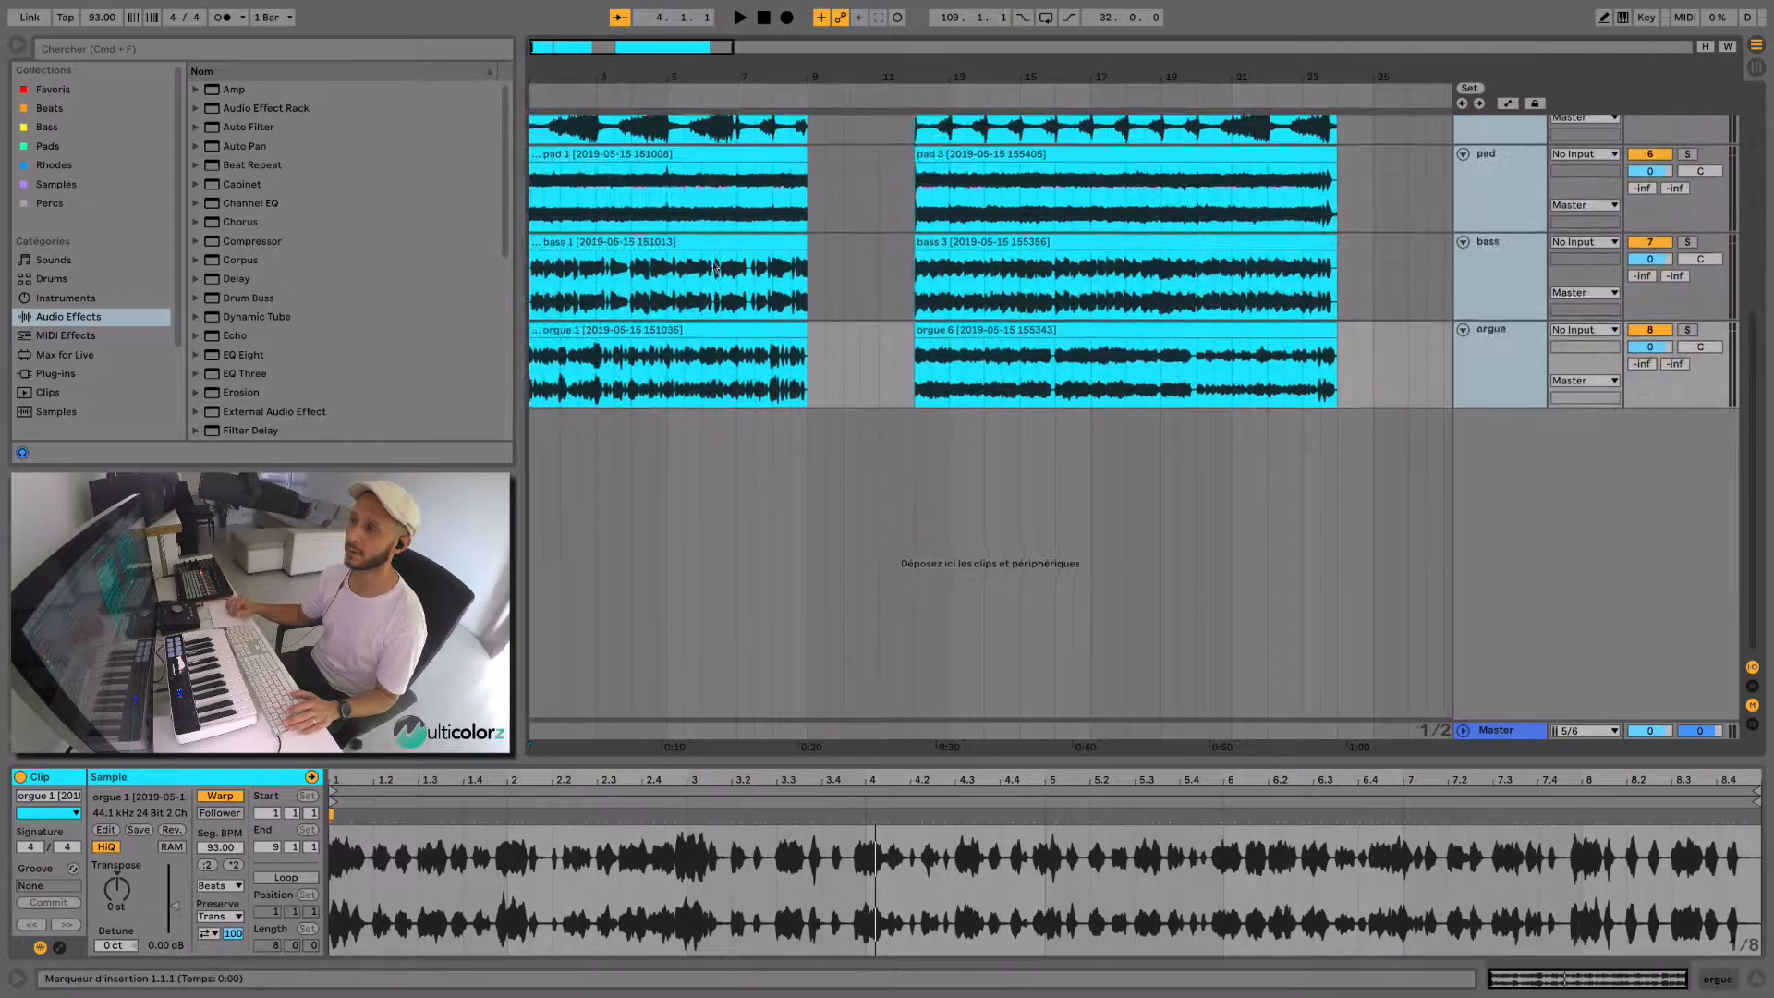
scroll(714, 268, up, 3)
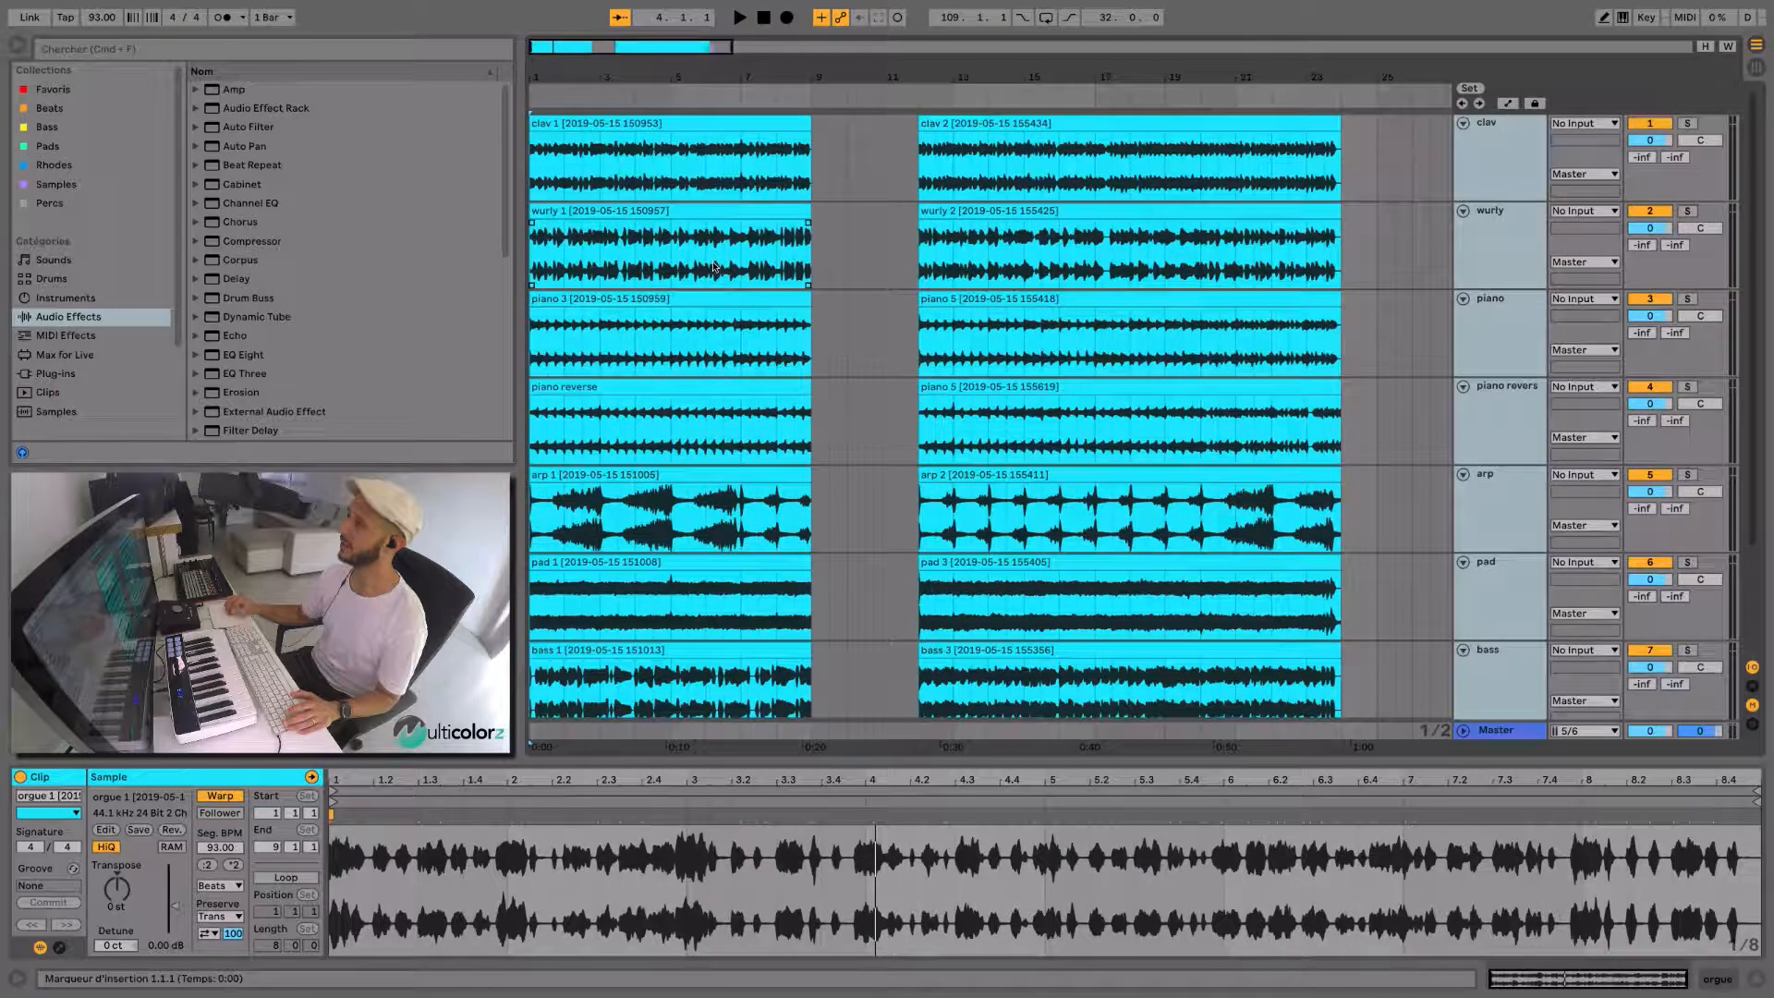
scroll(713, 268, right, 1)
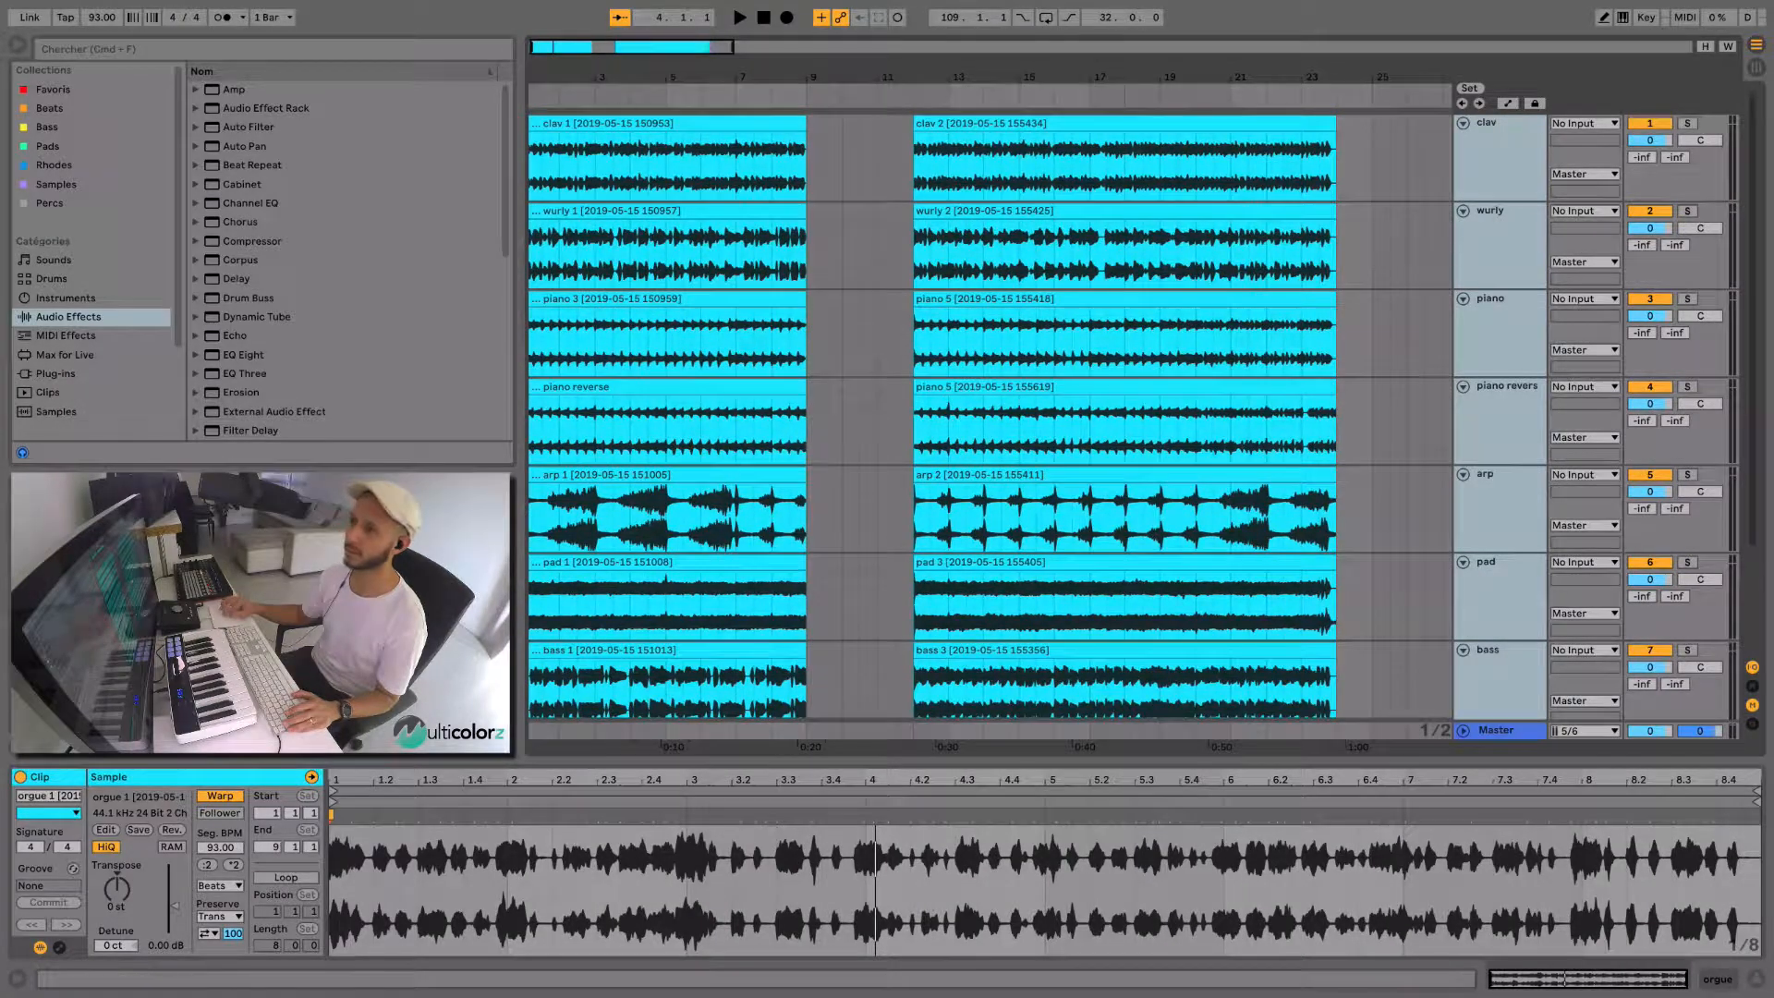
- Play the first section from the start, solo the clav, wurly, piano, arp, bass and orgue tracks in turn, and stop playback
click(766, 18)
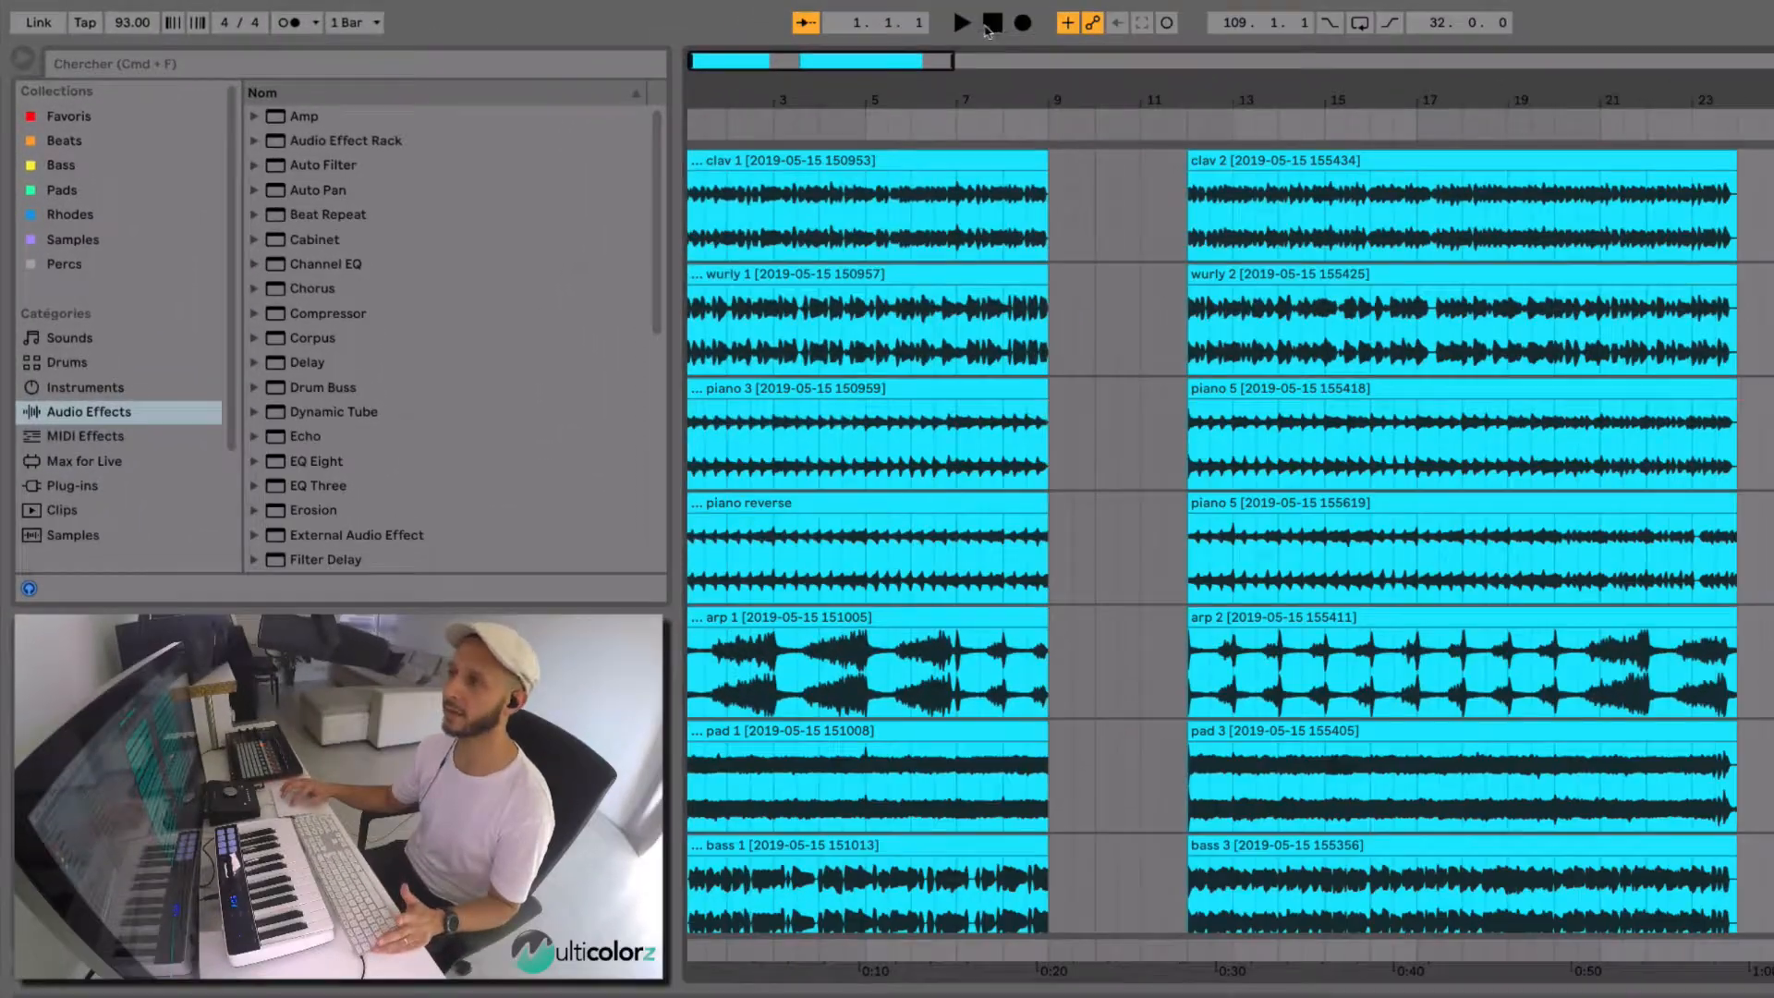
click(962, 22)
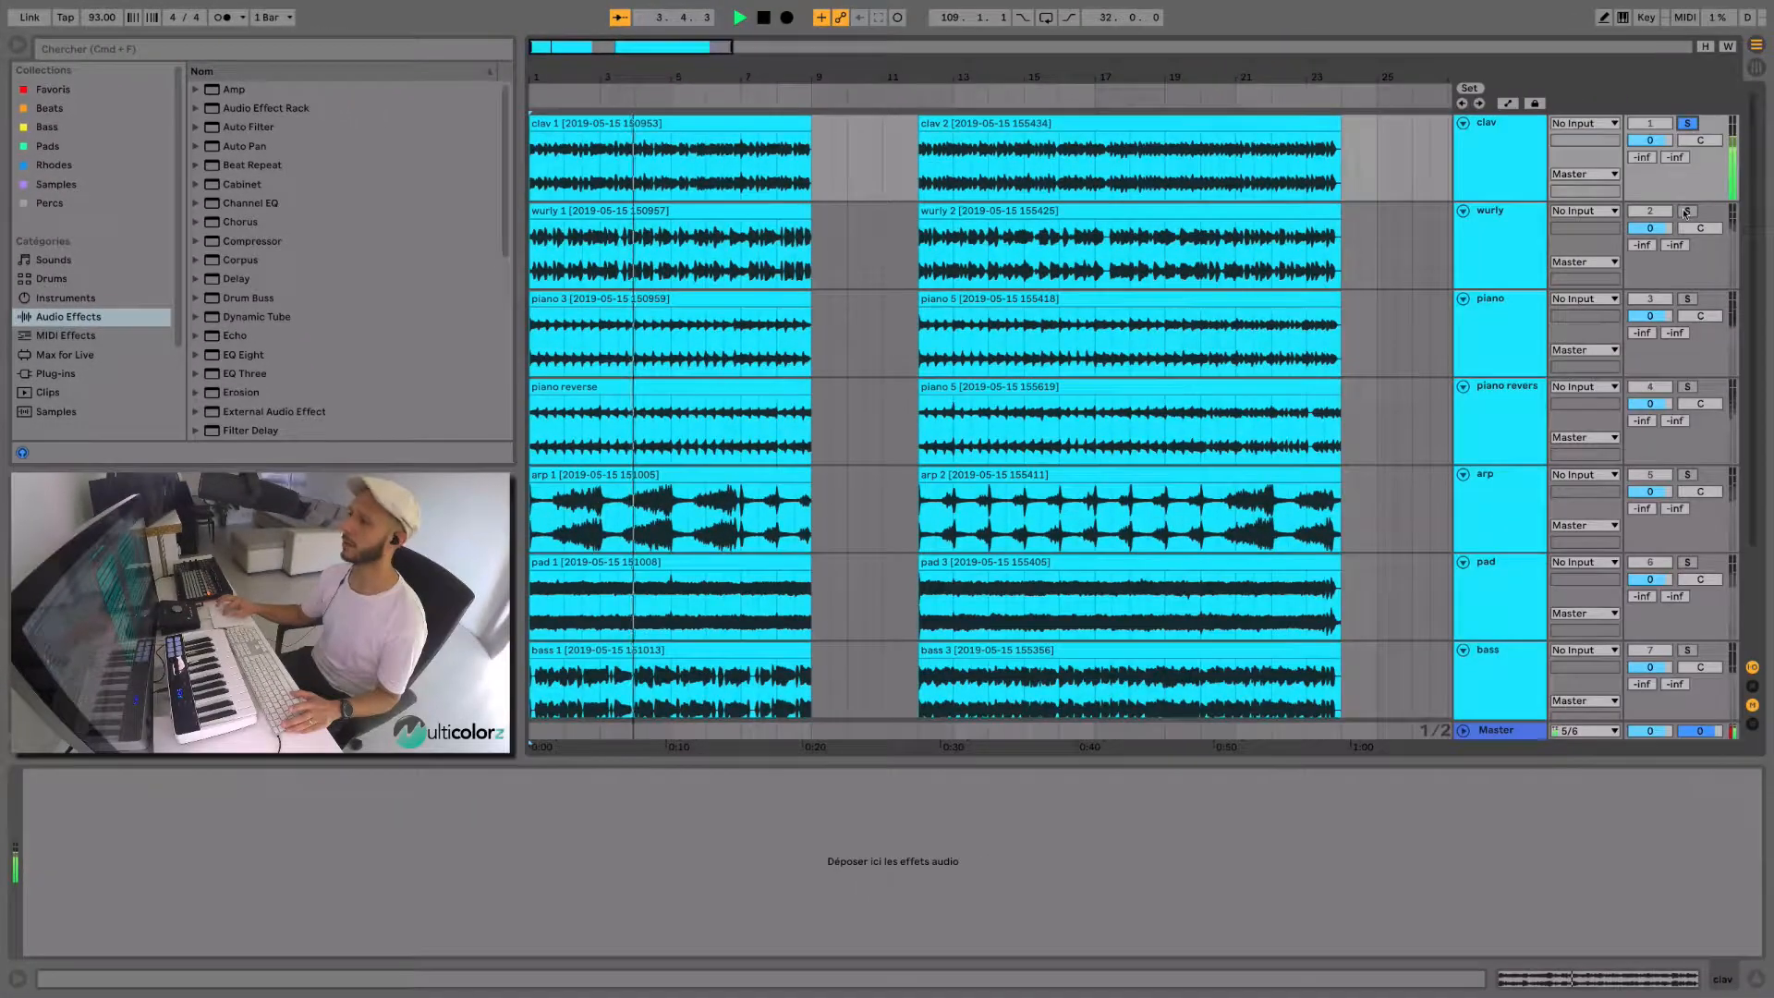
click(1688, 212)
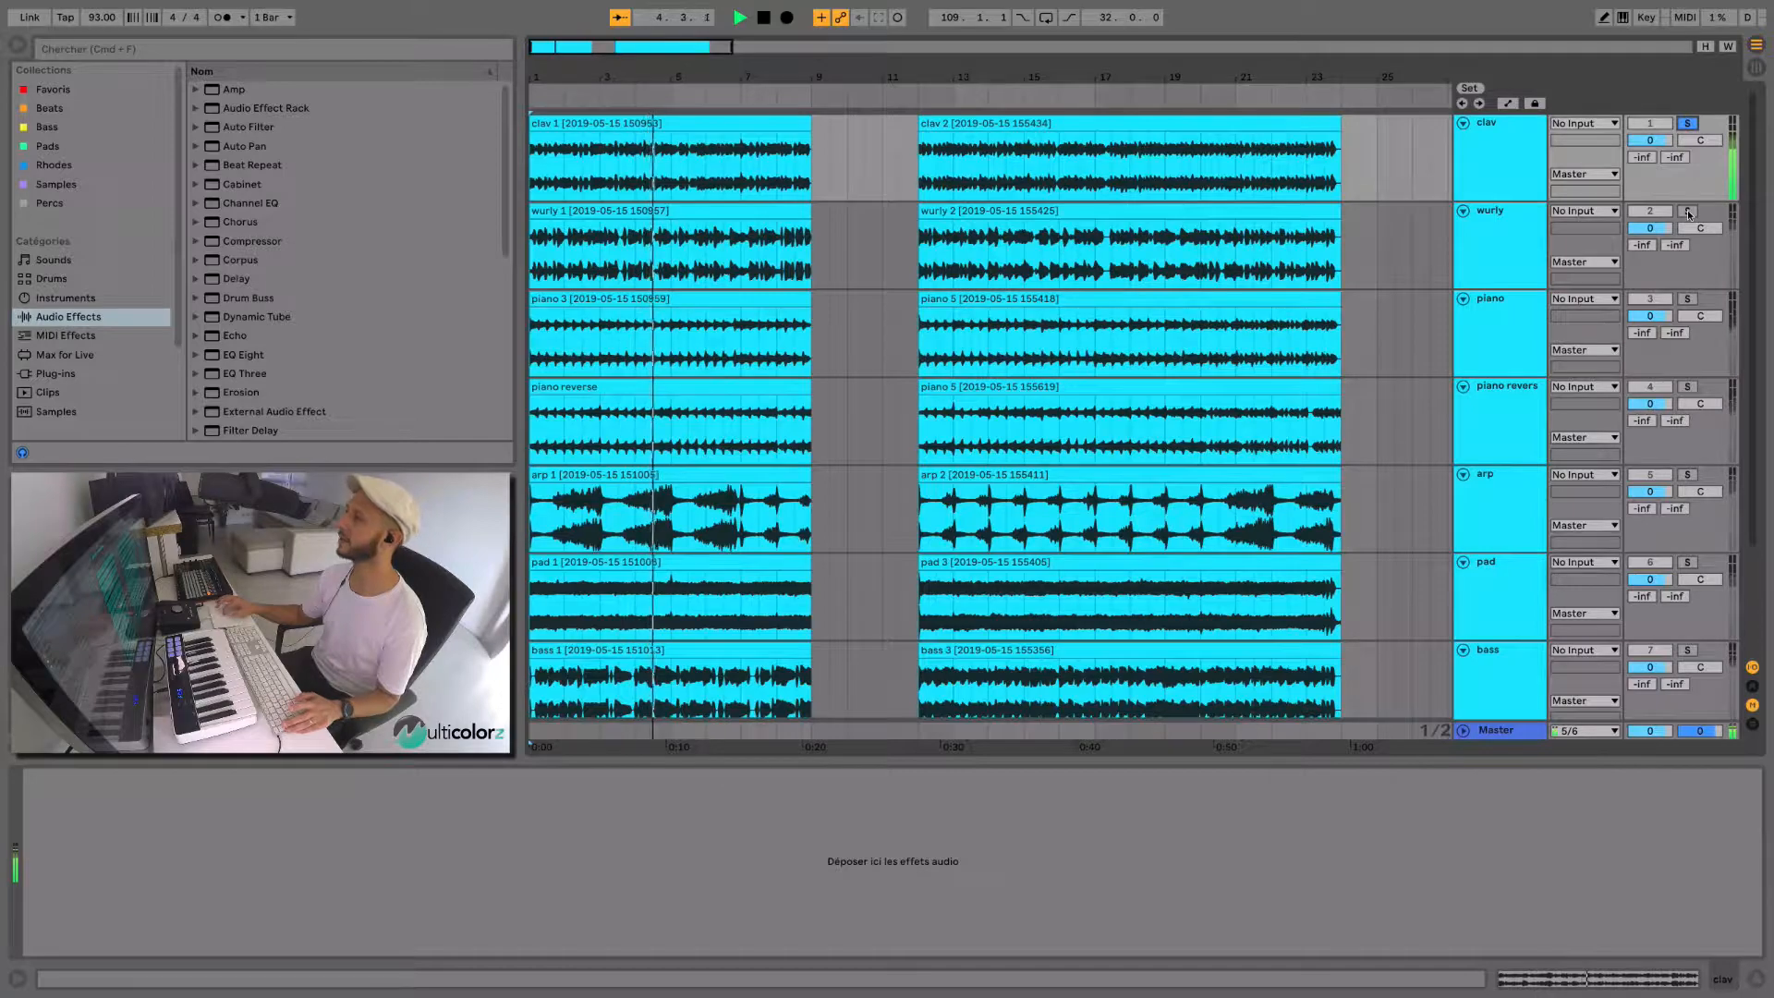
click(1688, 300)
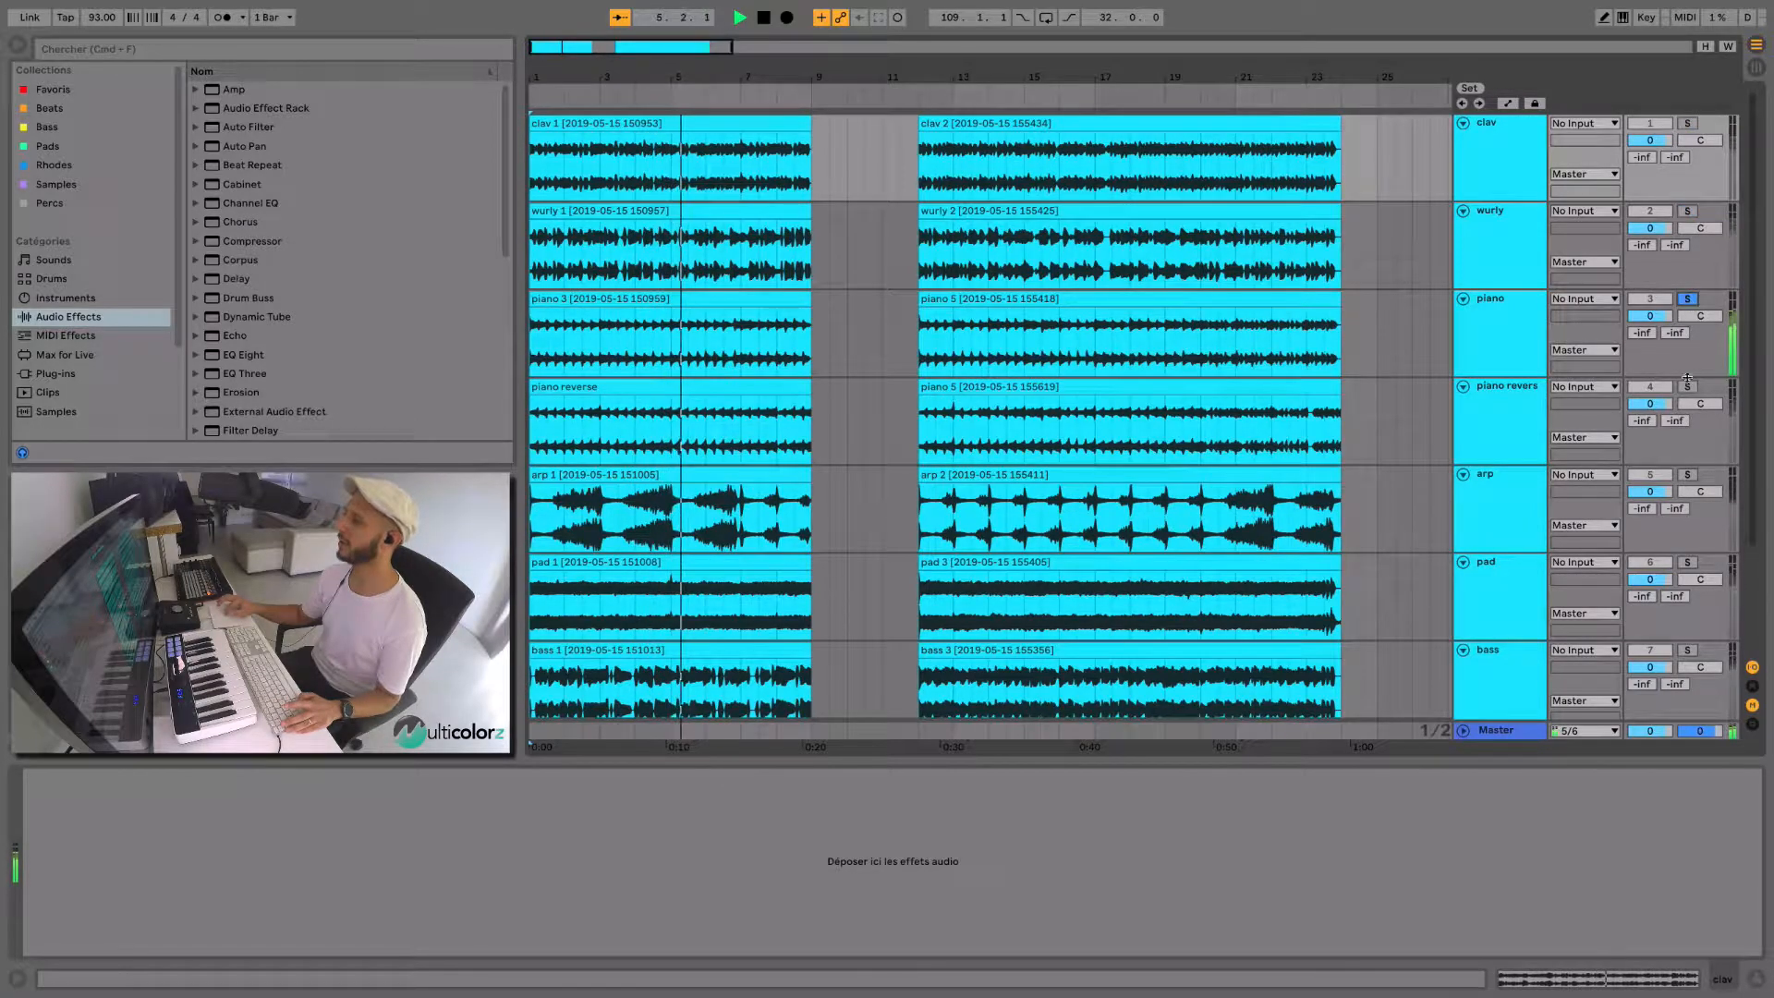
click(1688, 474)
scroll(1688, 490, down, 3)
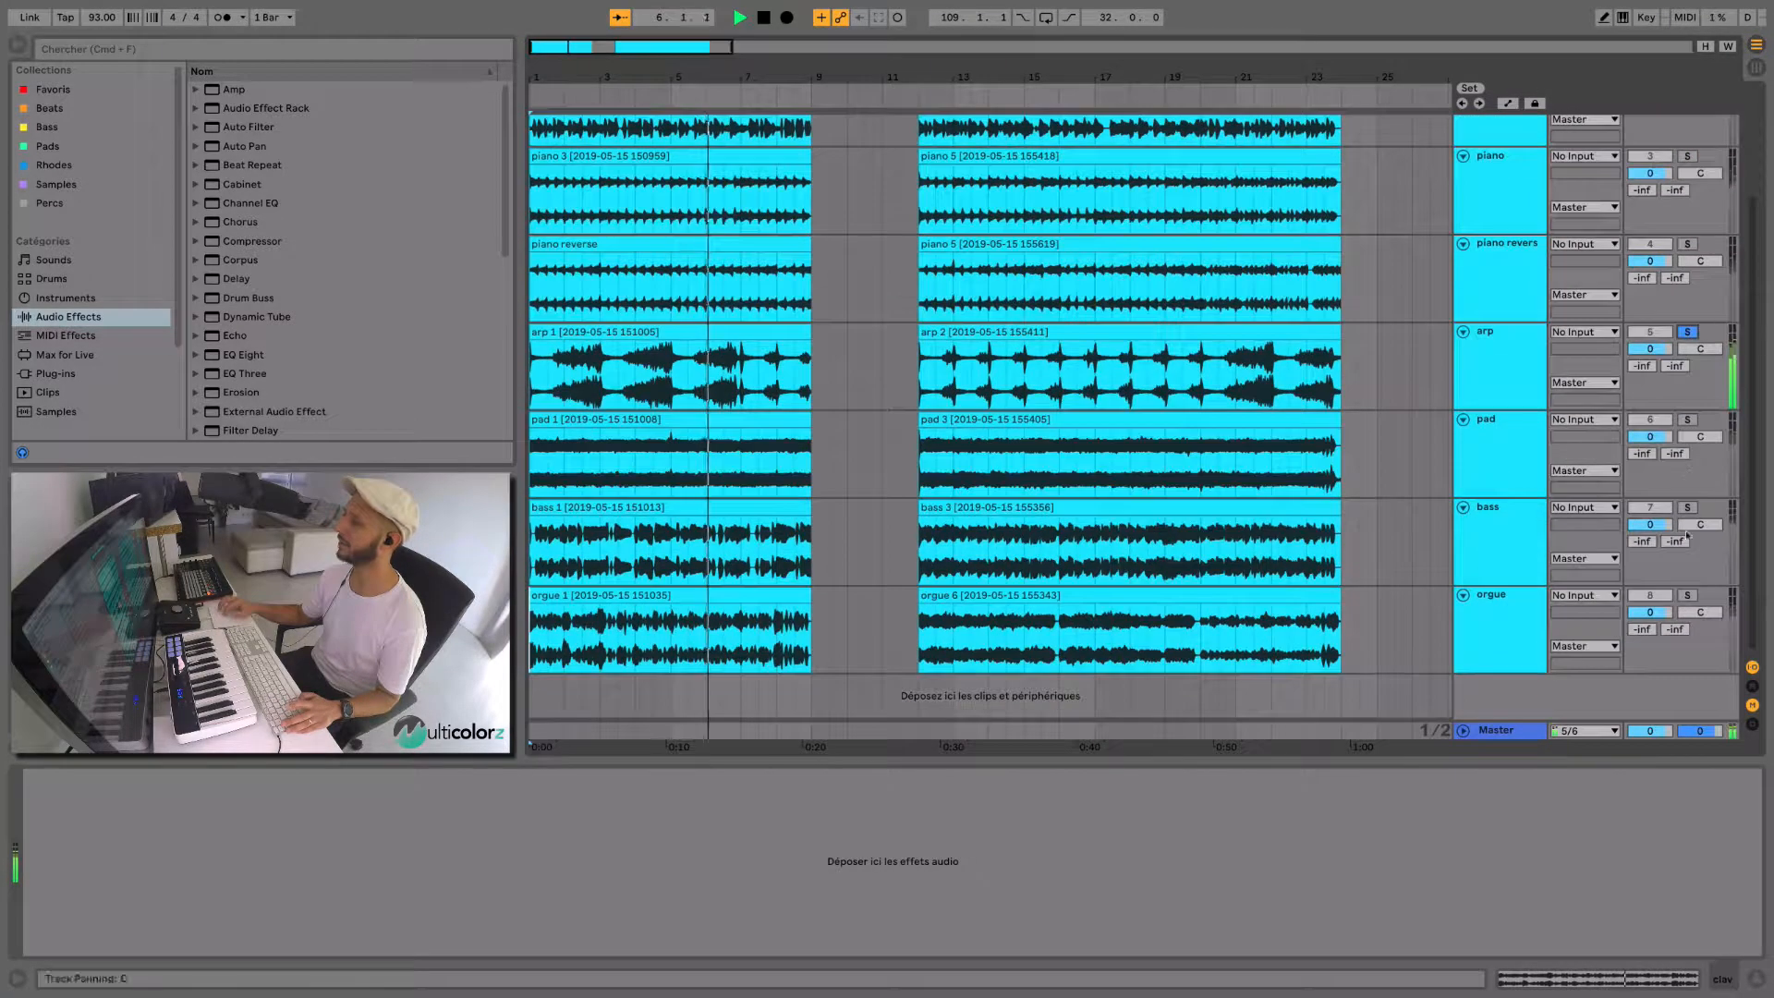
click(1688, 509)
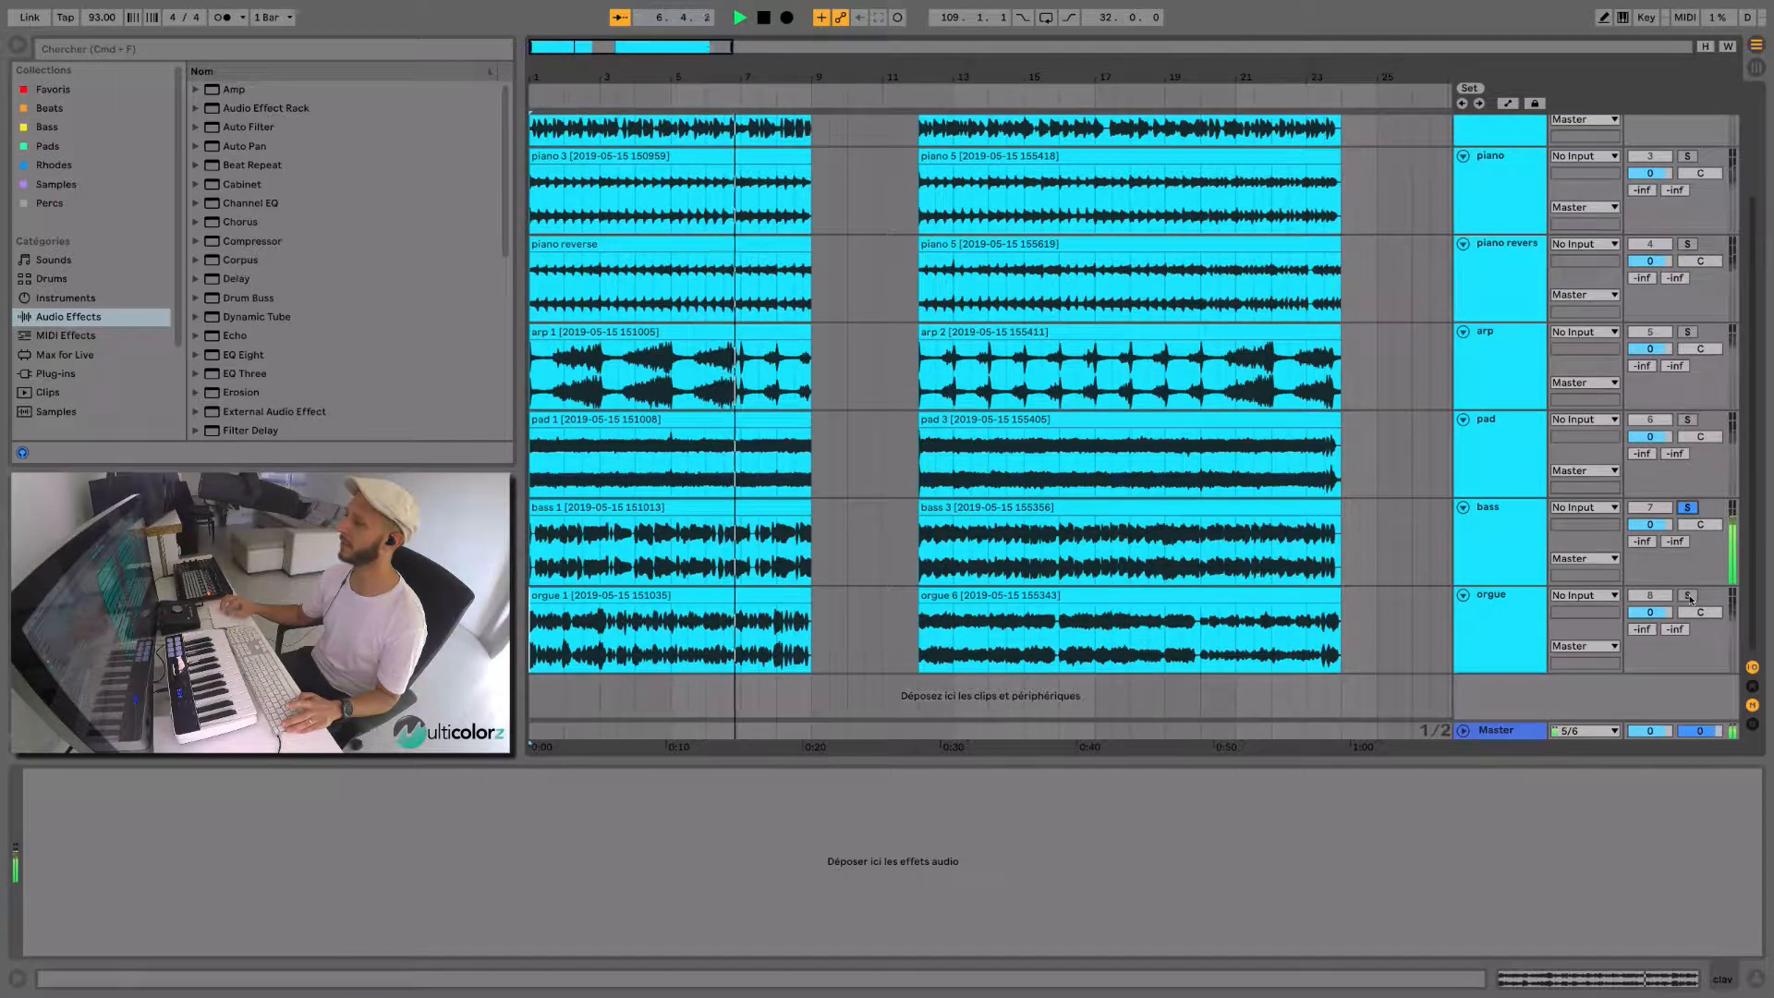
click(1689, 598)
click(1690, 598)
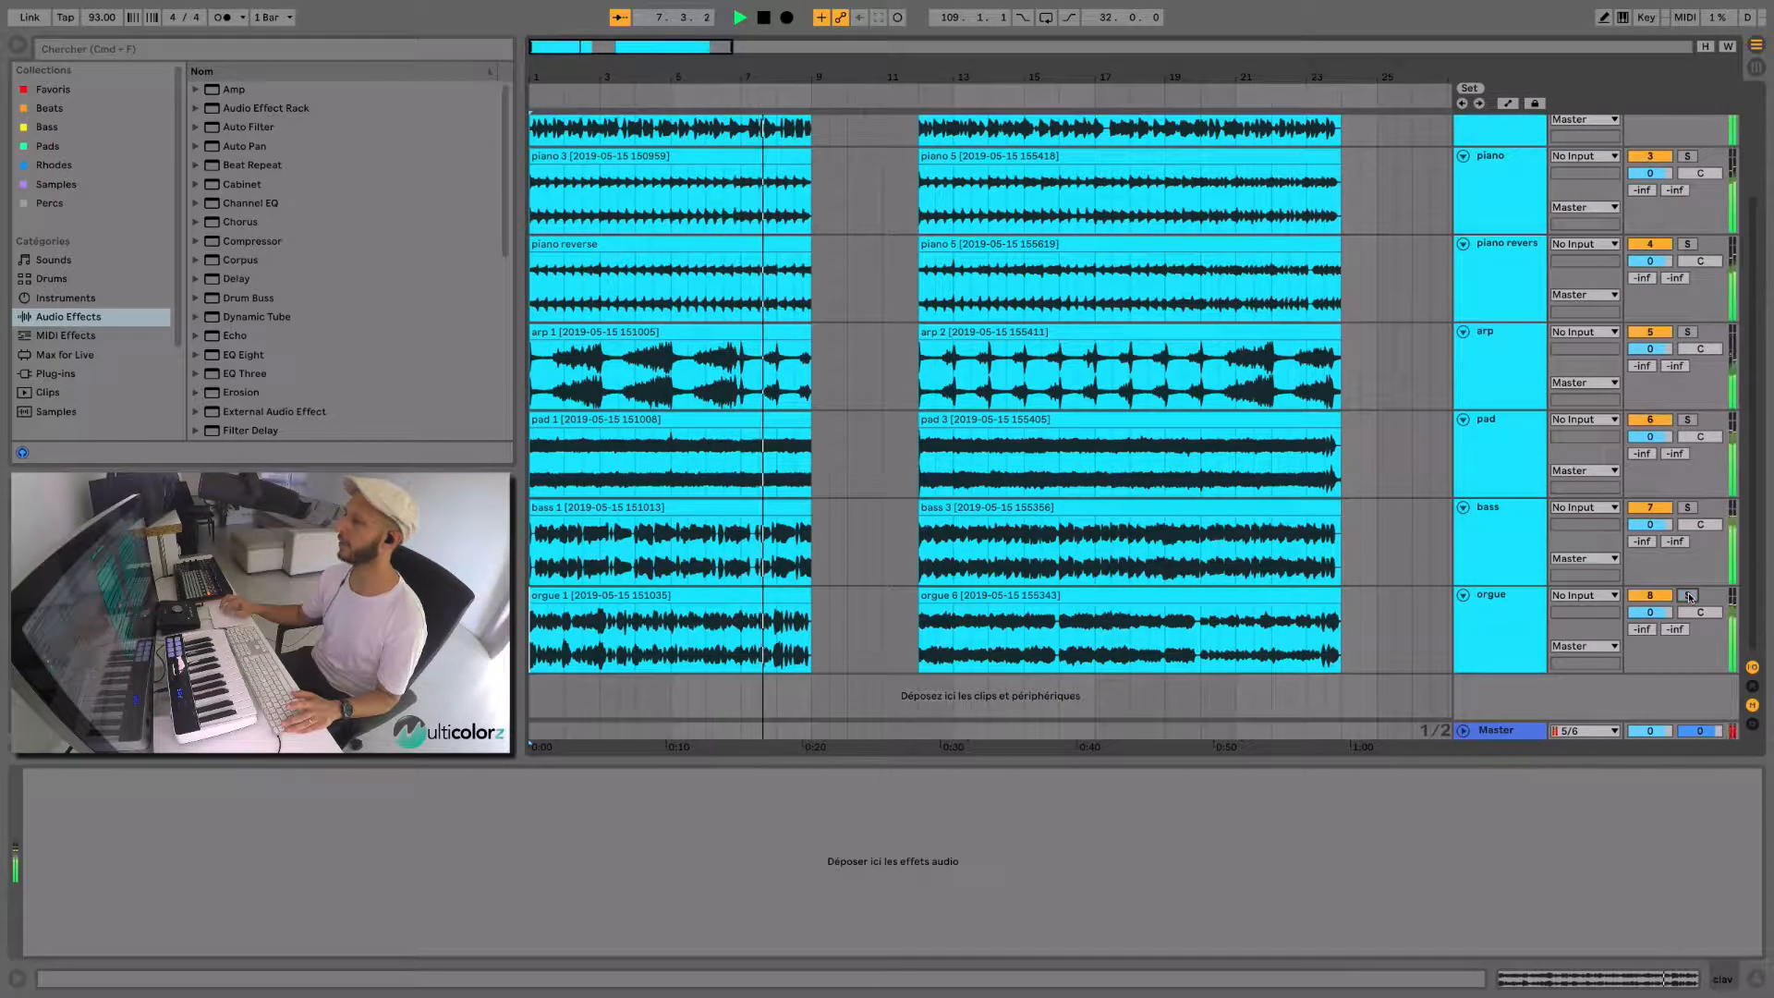
key(space)
- Listen briefly to the second group of clips from its beginning and stop playback
scroll(1165, 321, up, 3)
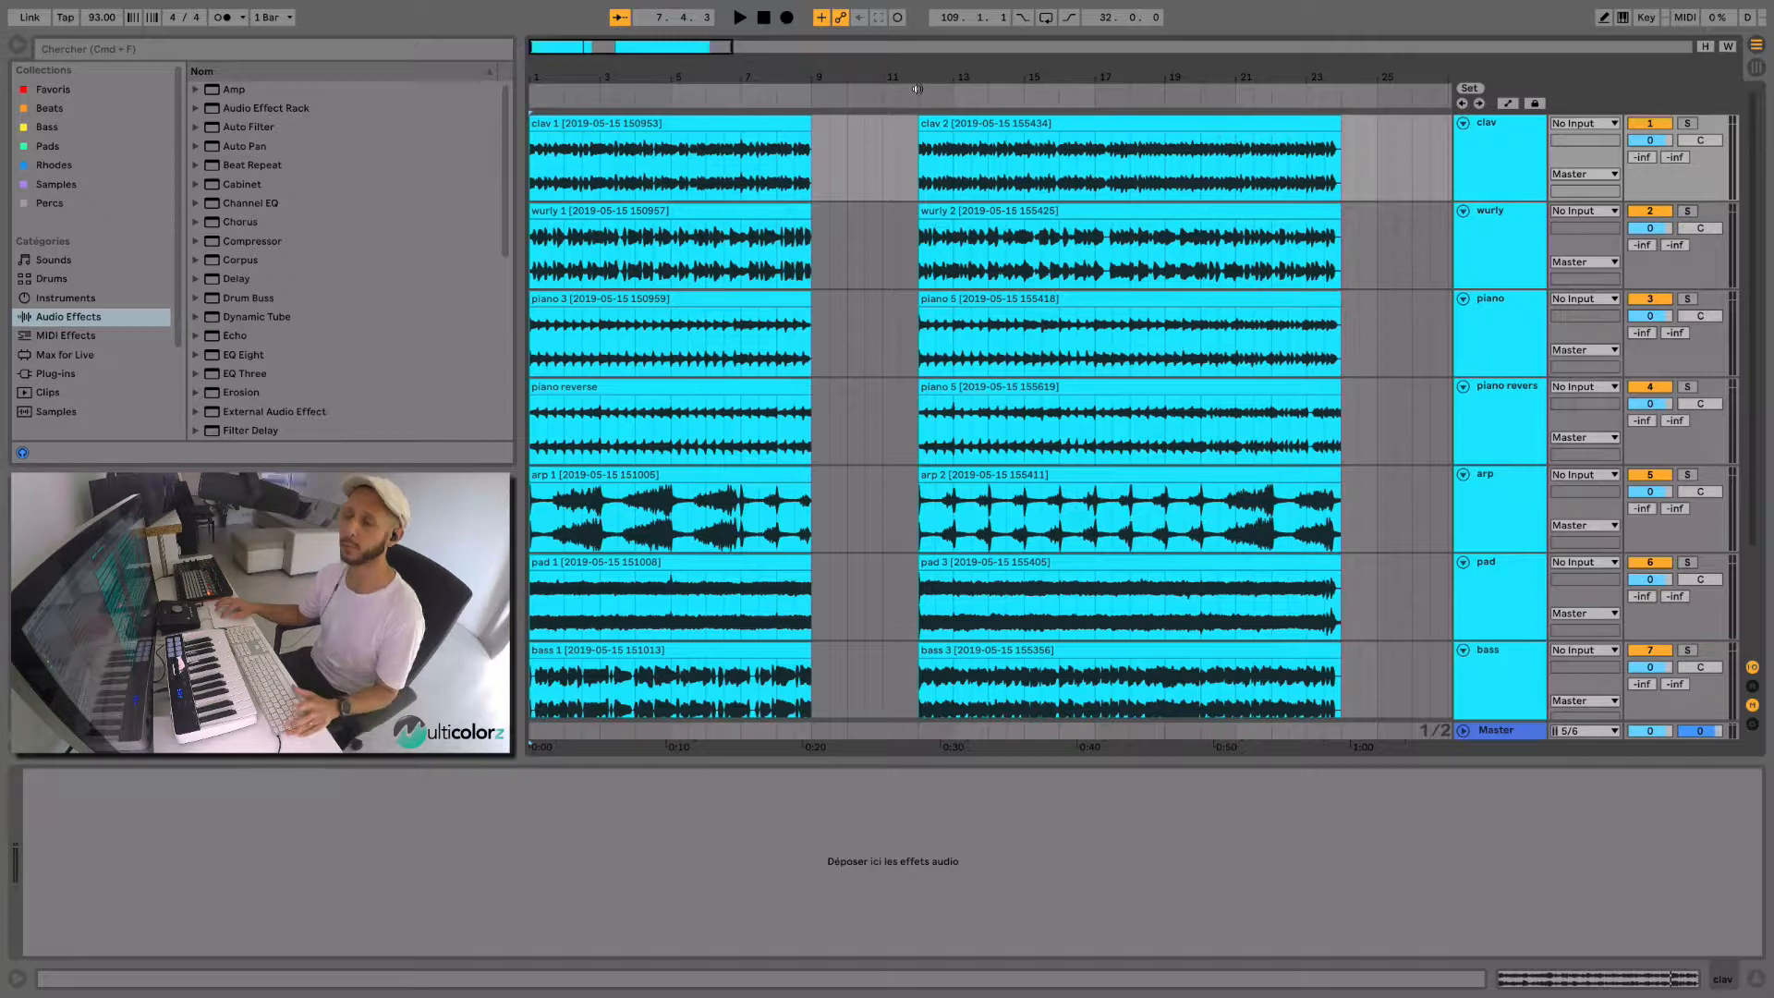
click(917, 89)
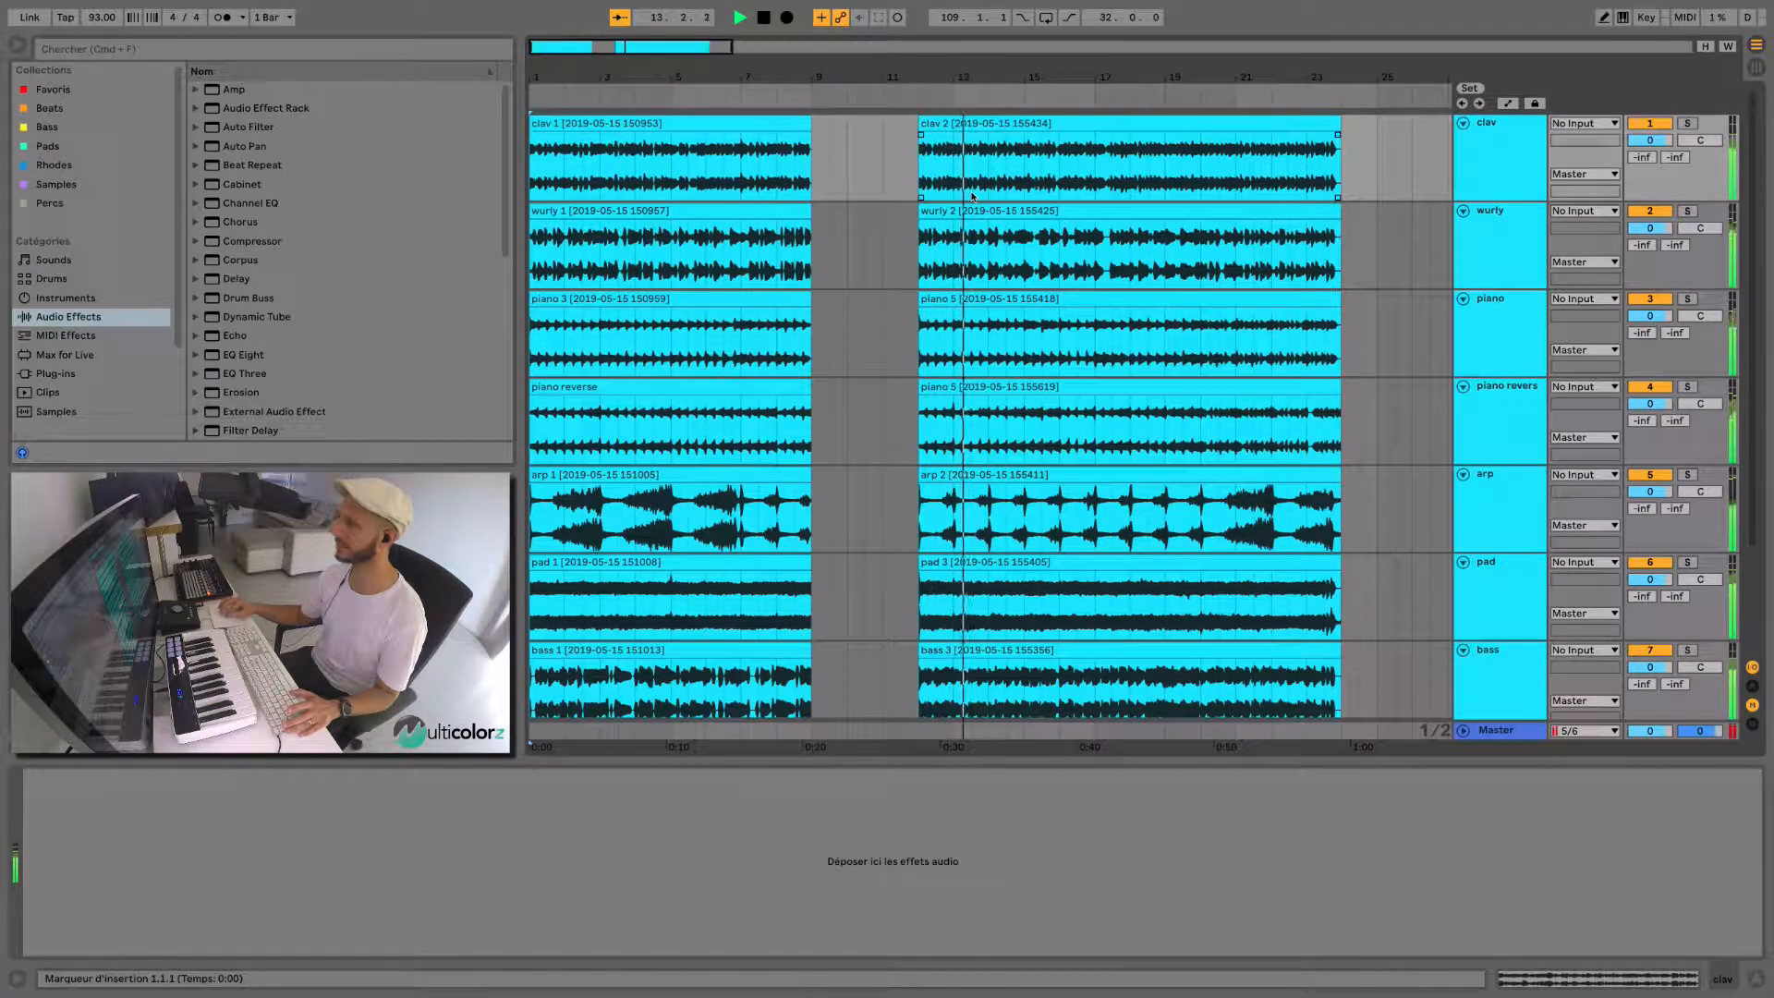
key(space)
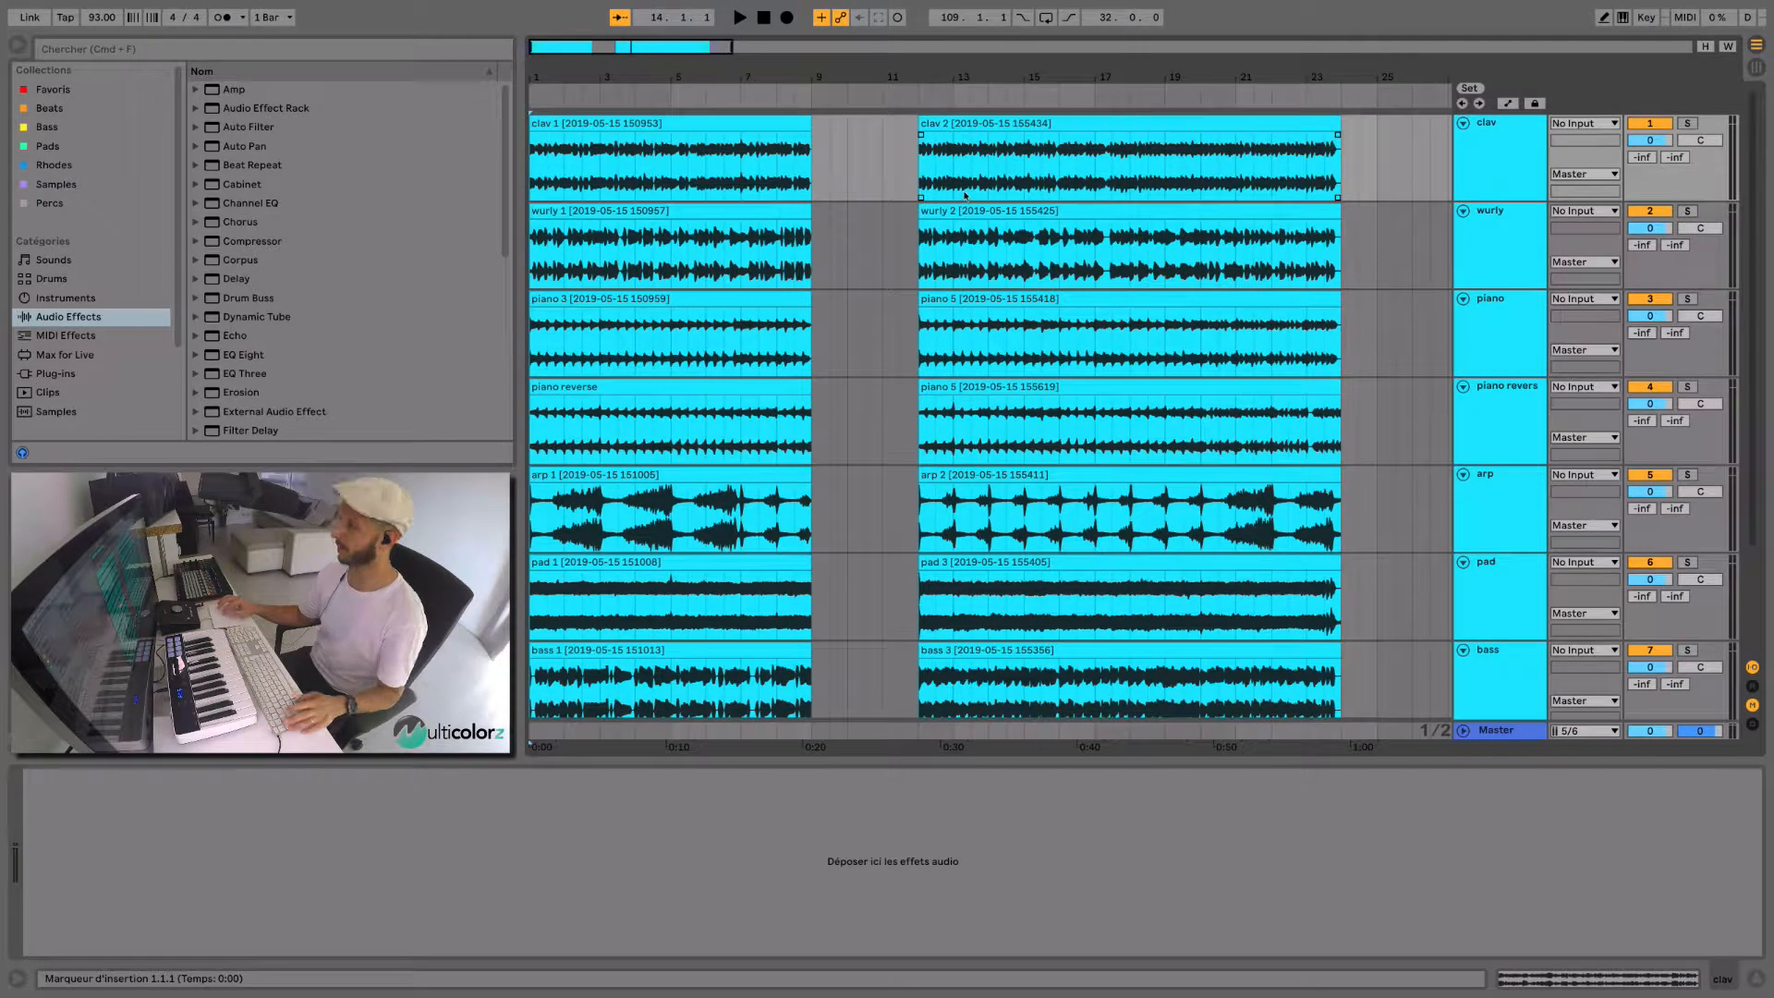
- Fold all eight tracks in the arrangement
click(1479, 136)
key(super+a)
key(u)
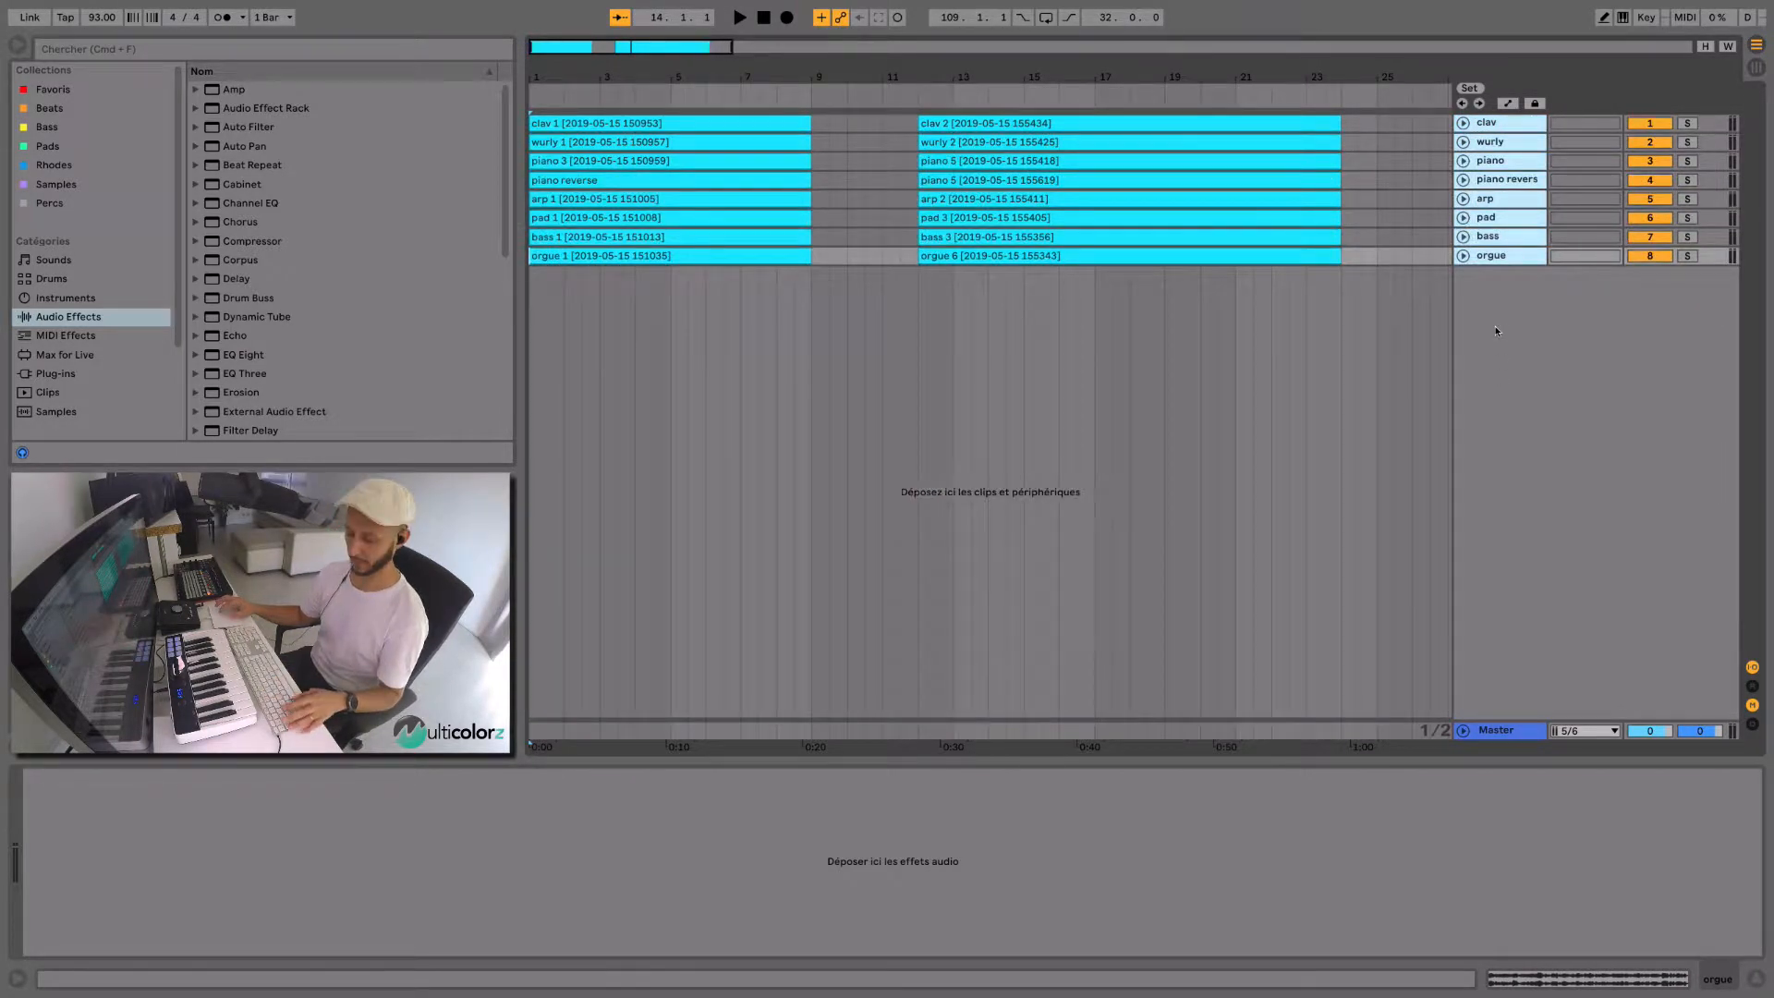
- Insert a new audio track above the clav track and name it "chops couplets"
click(1486, 123)
key(super+t)
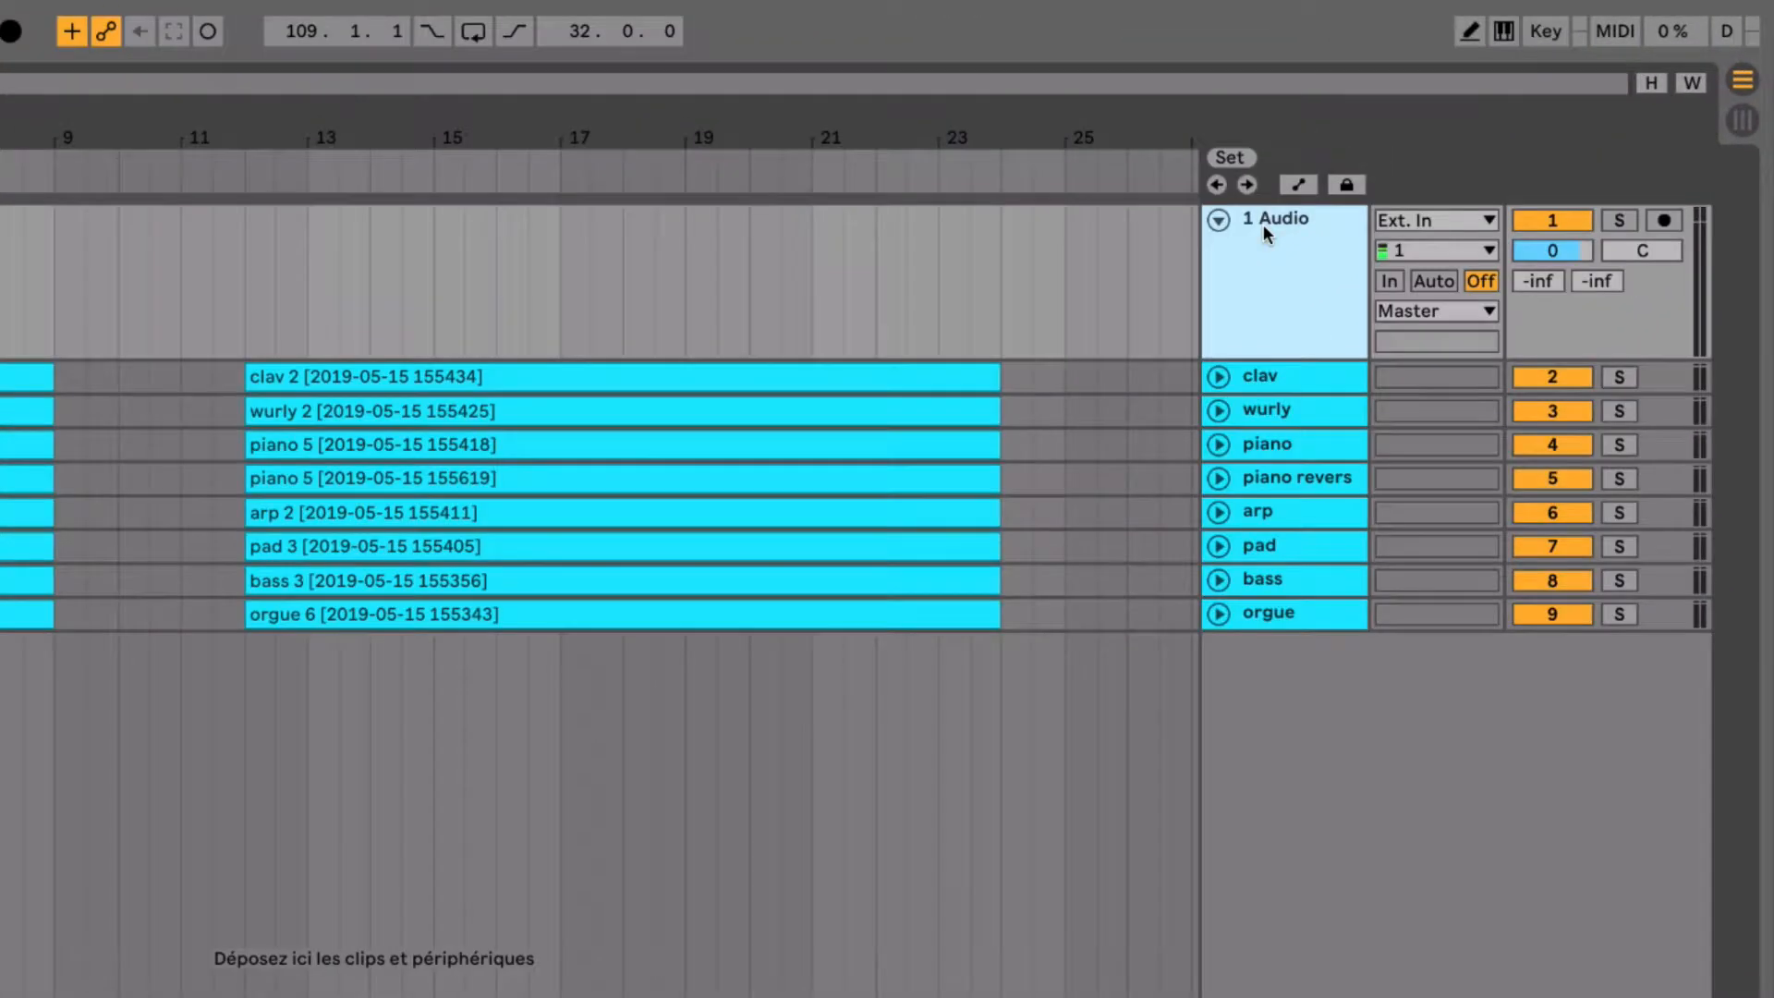
key(super+r)
text(chops c)
text(ouplets)
key(Return)
- Duplicate the chops couplets track and rename the copy "chops refrains"
key(super+d)
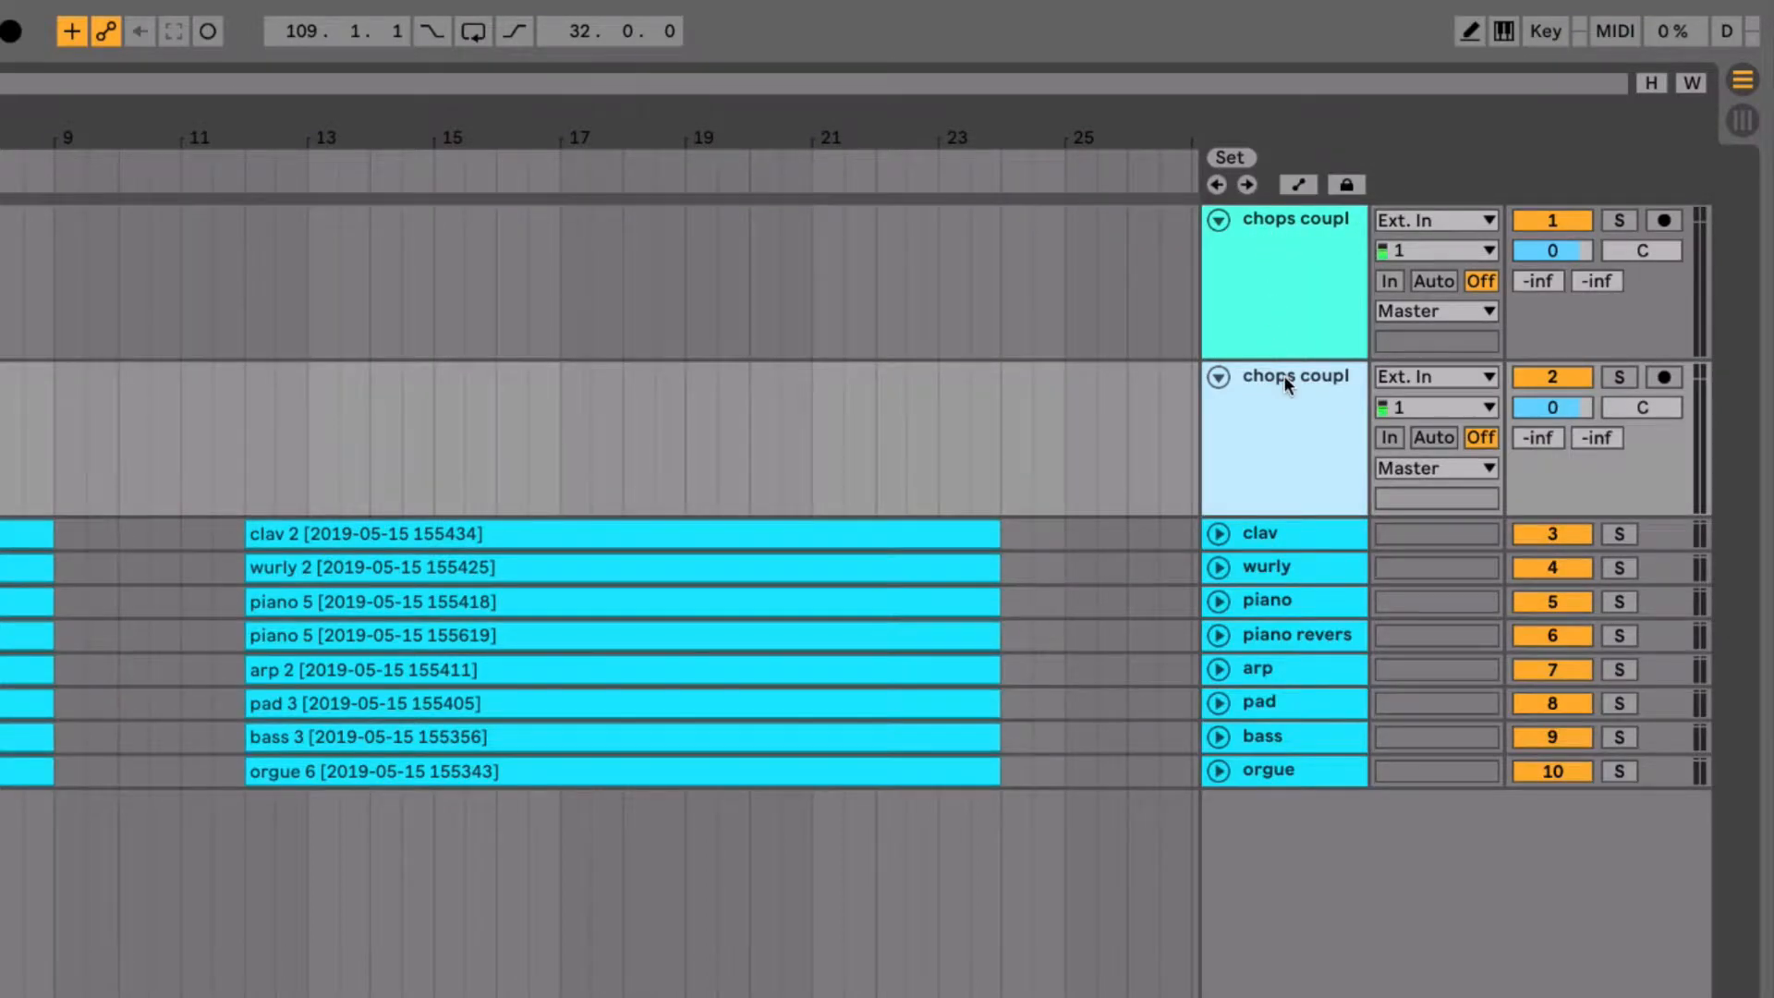
key(super+r)
key(Return)
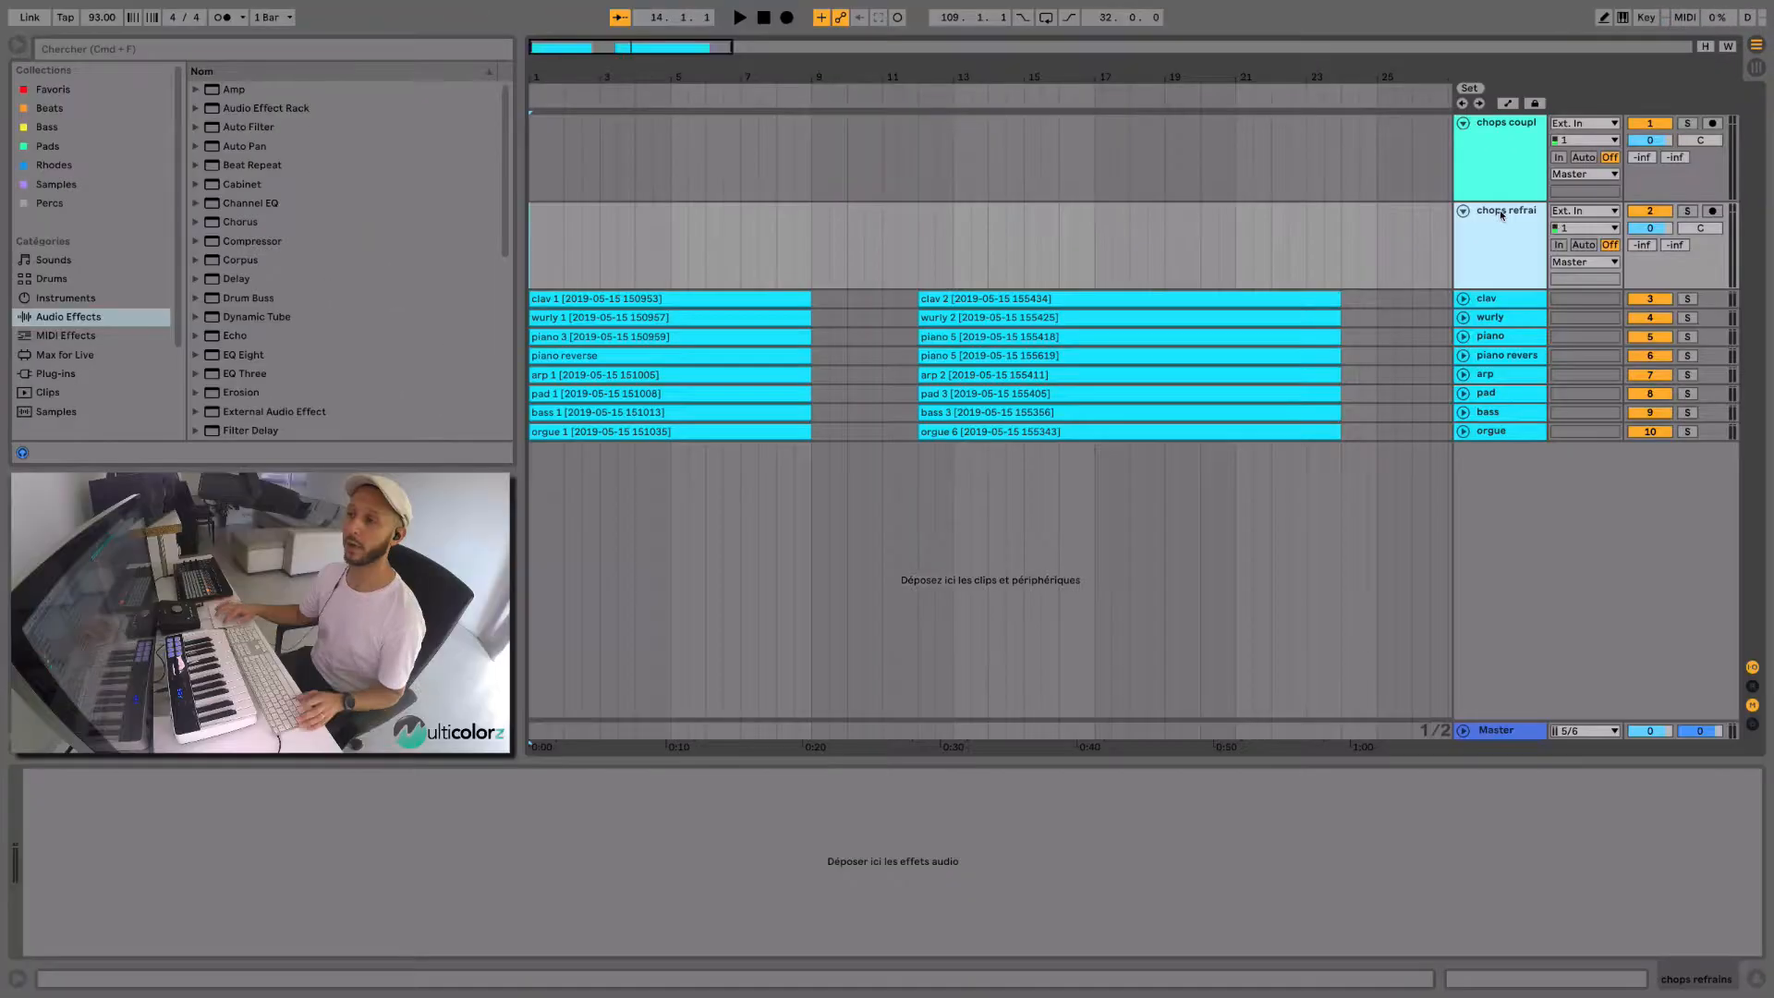
- Widen the columns of both chops tracks in Session View, and return to Arrangement View
key(Tab)
click(586, 47)
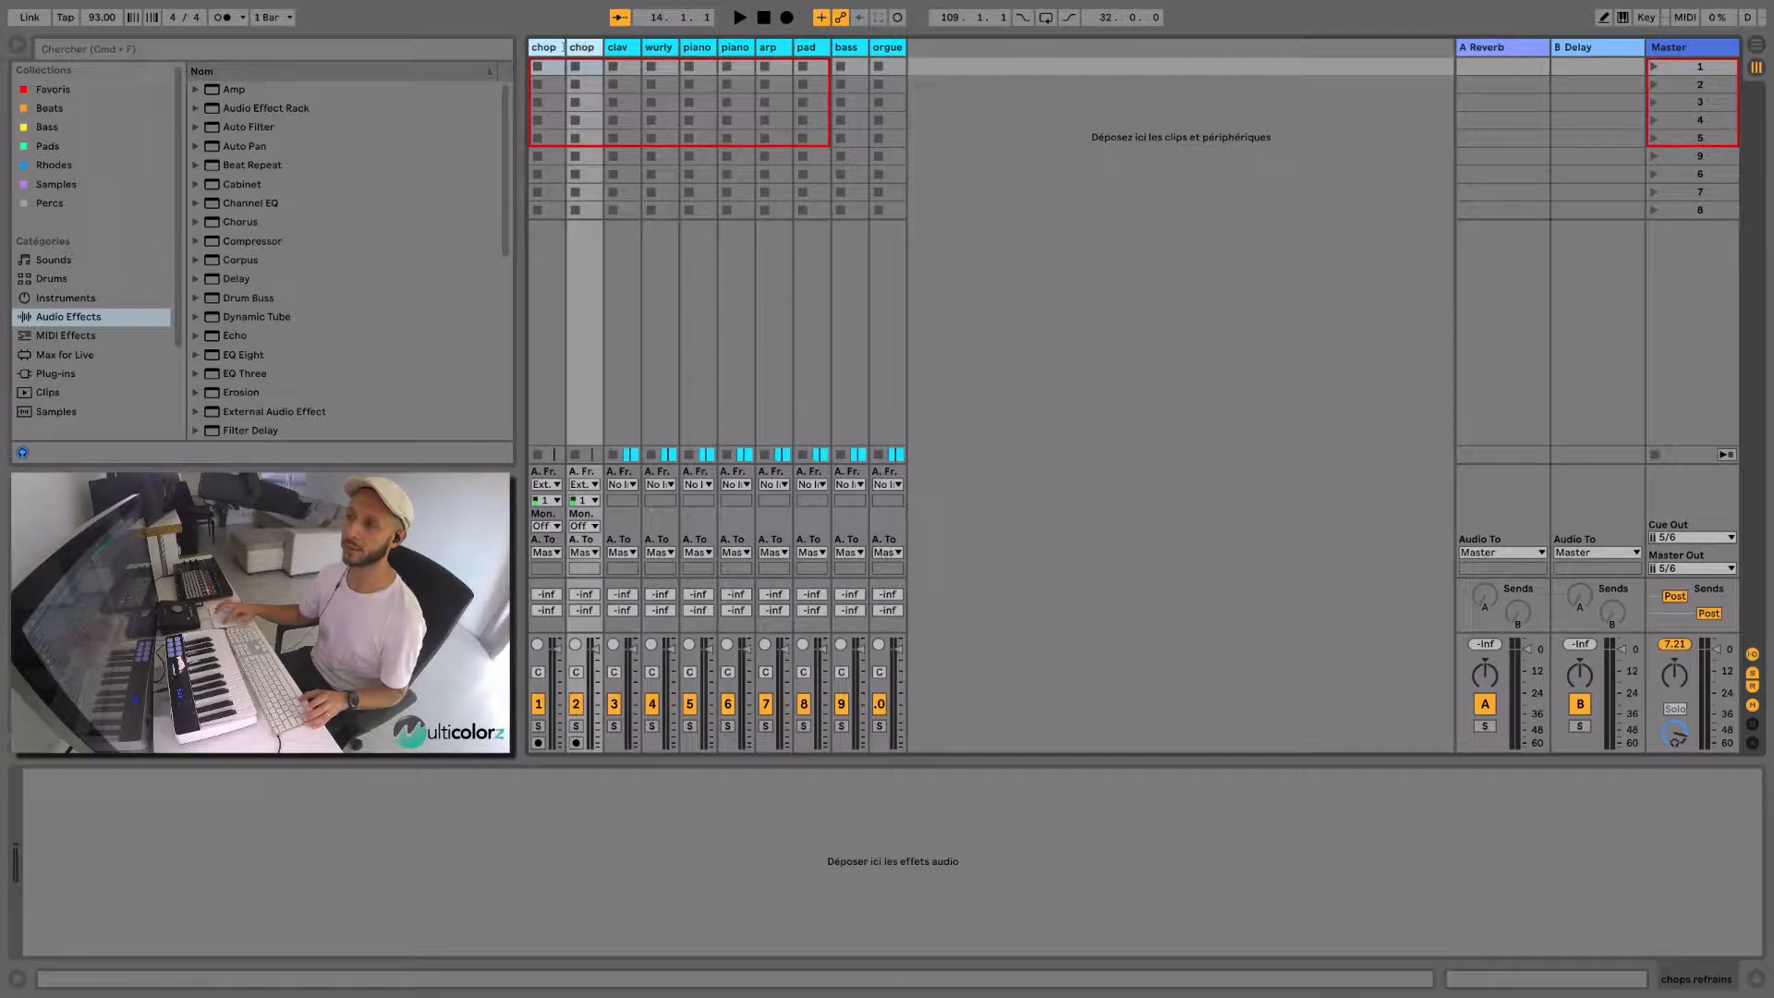
drag(563, 47, 645, 55)
key(Tab)
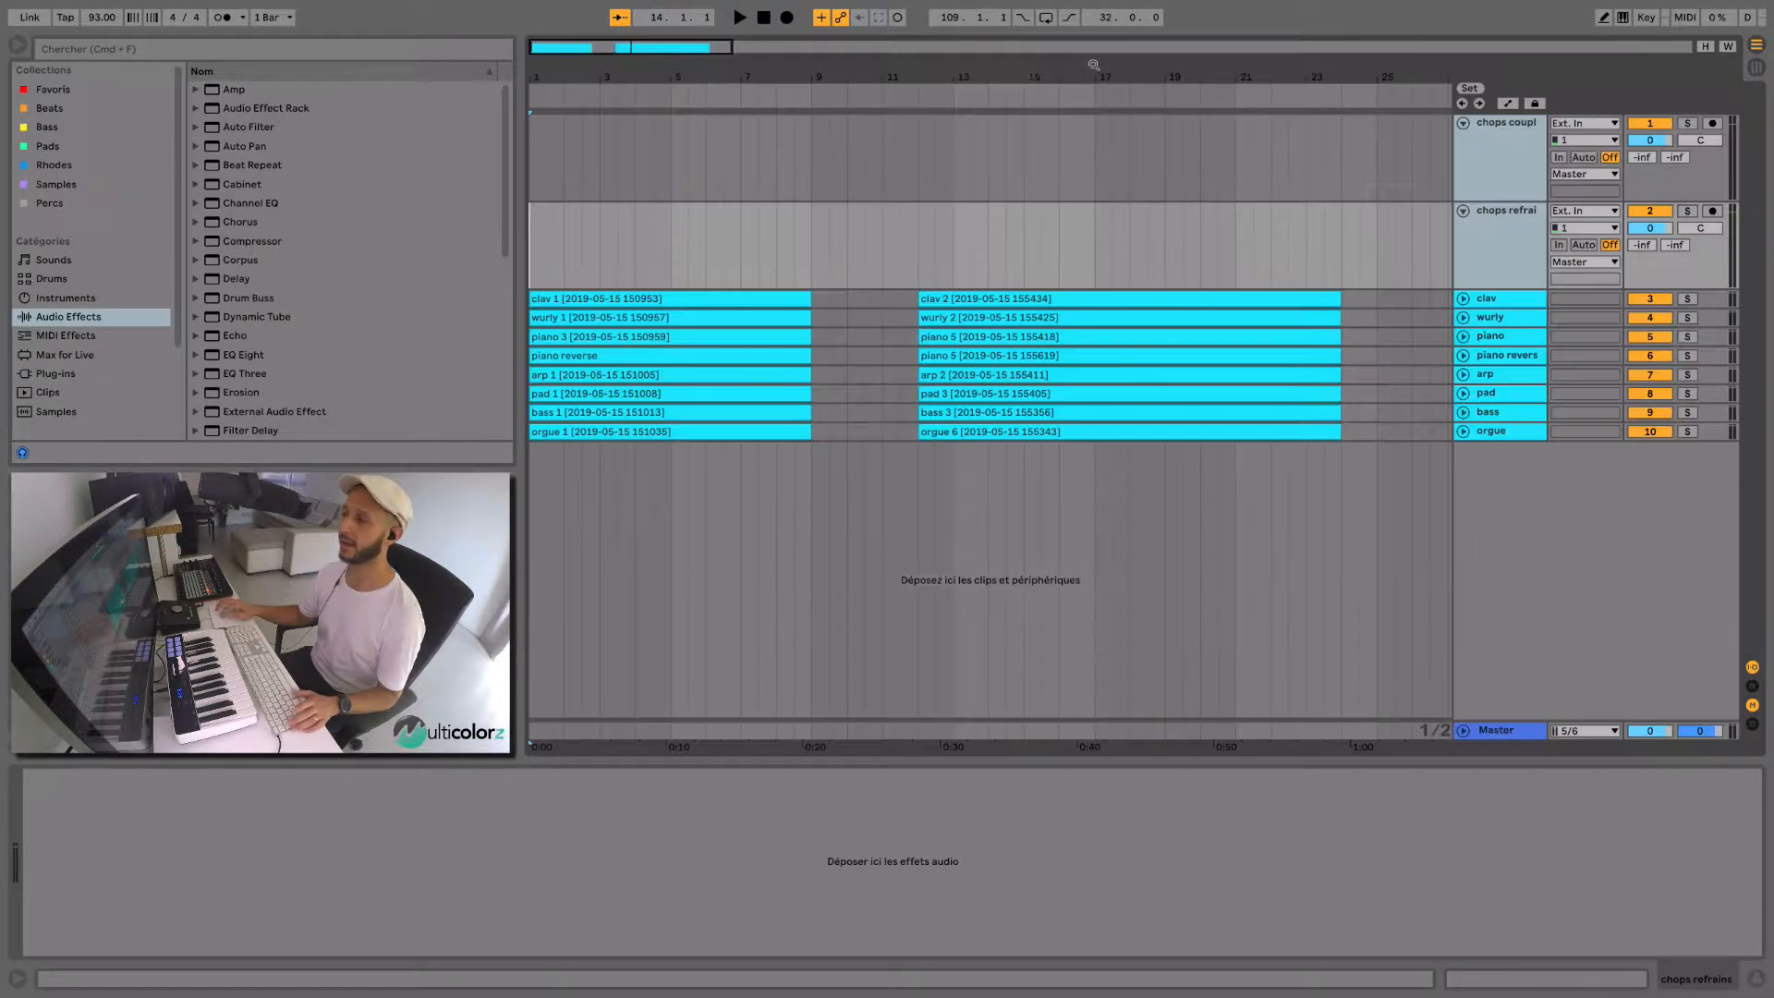
- Examine the first-section clips from clav to arp and the corresponding empty slots of the chops couplets track in Session View
click(582, 300)
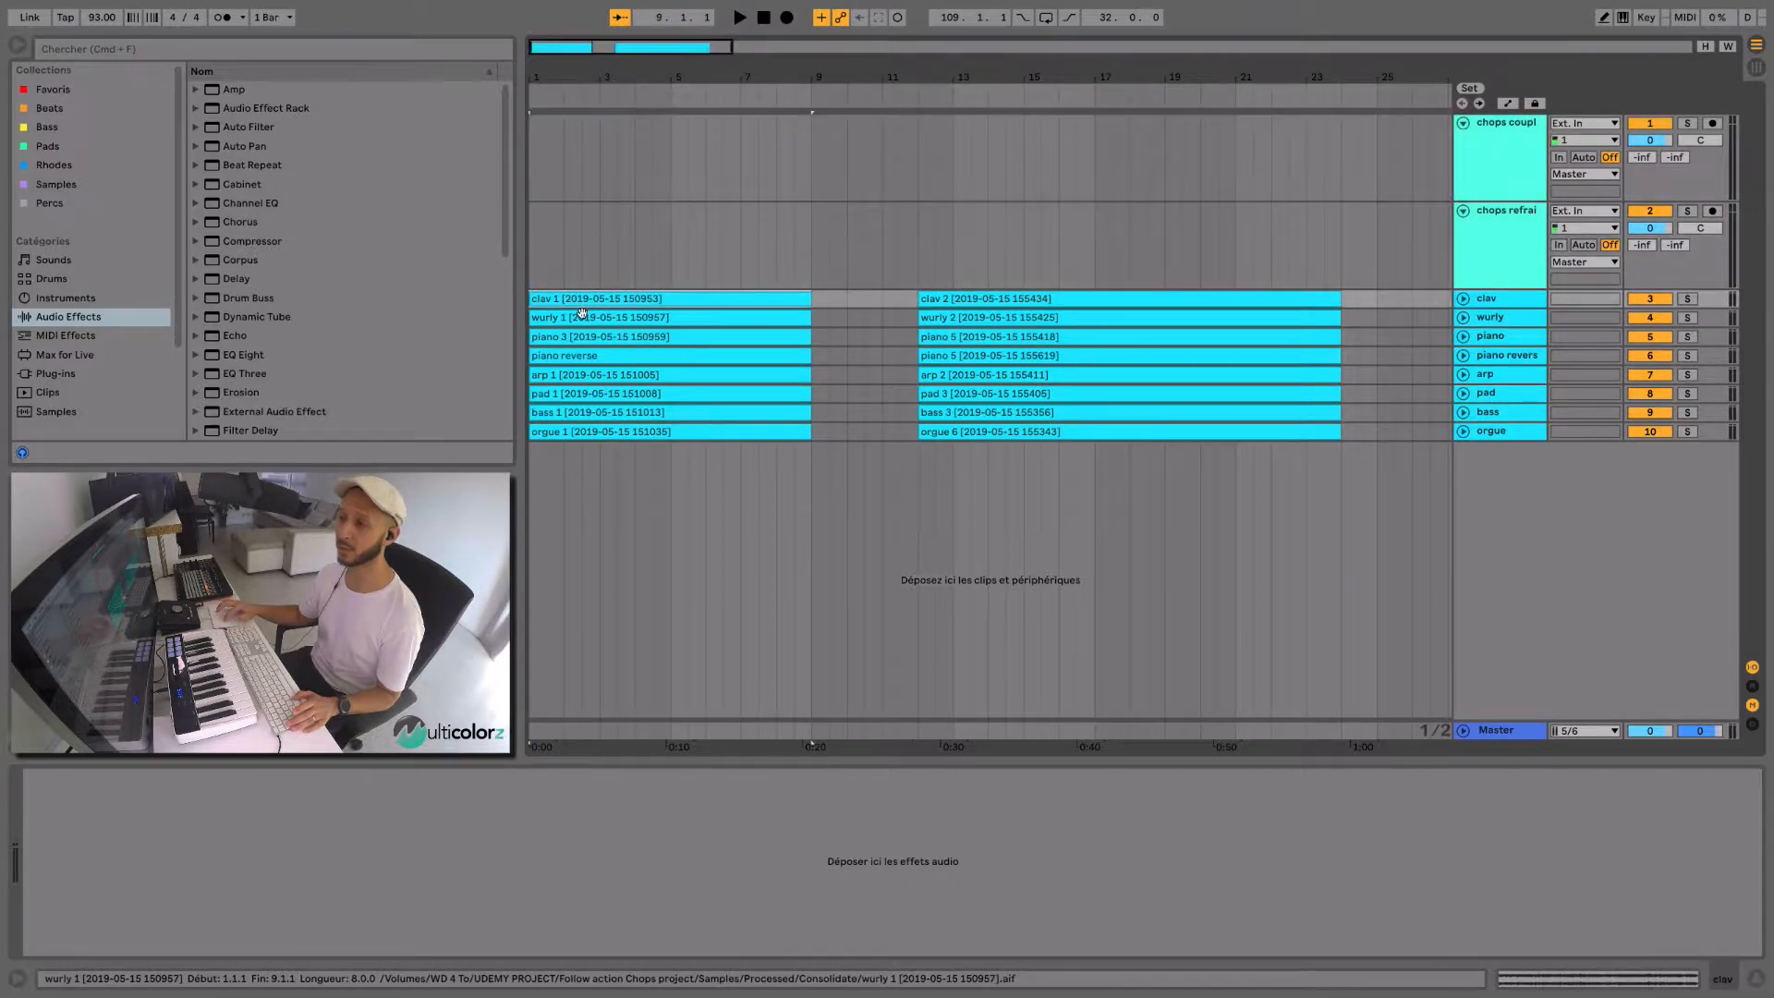
click(582, 318)
click(580, 338)
click(580, 359)
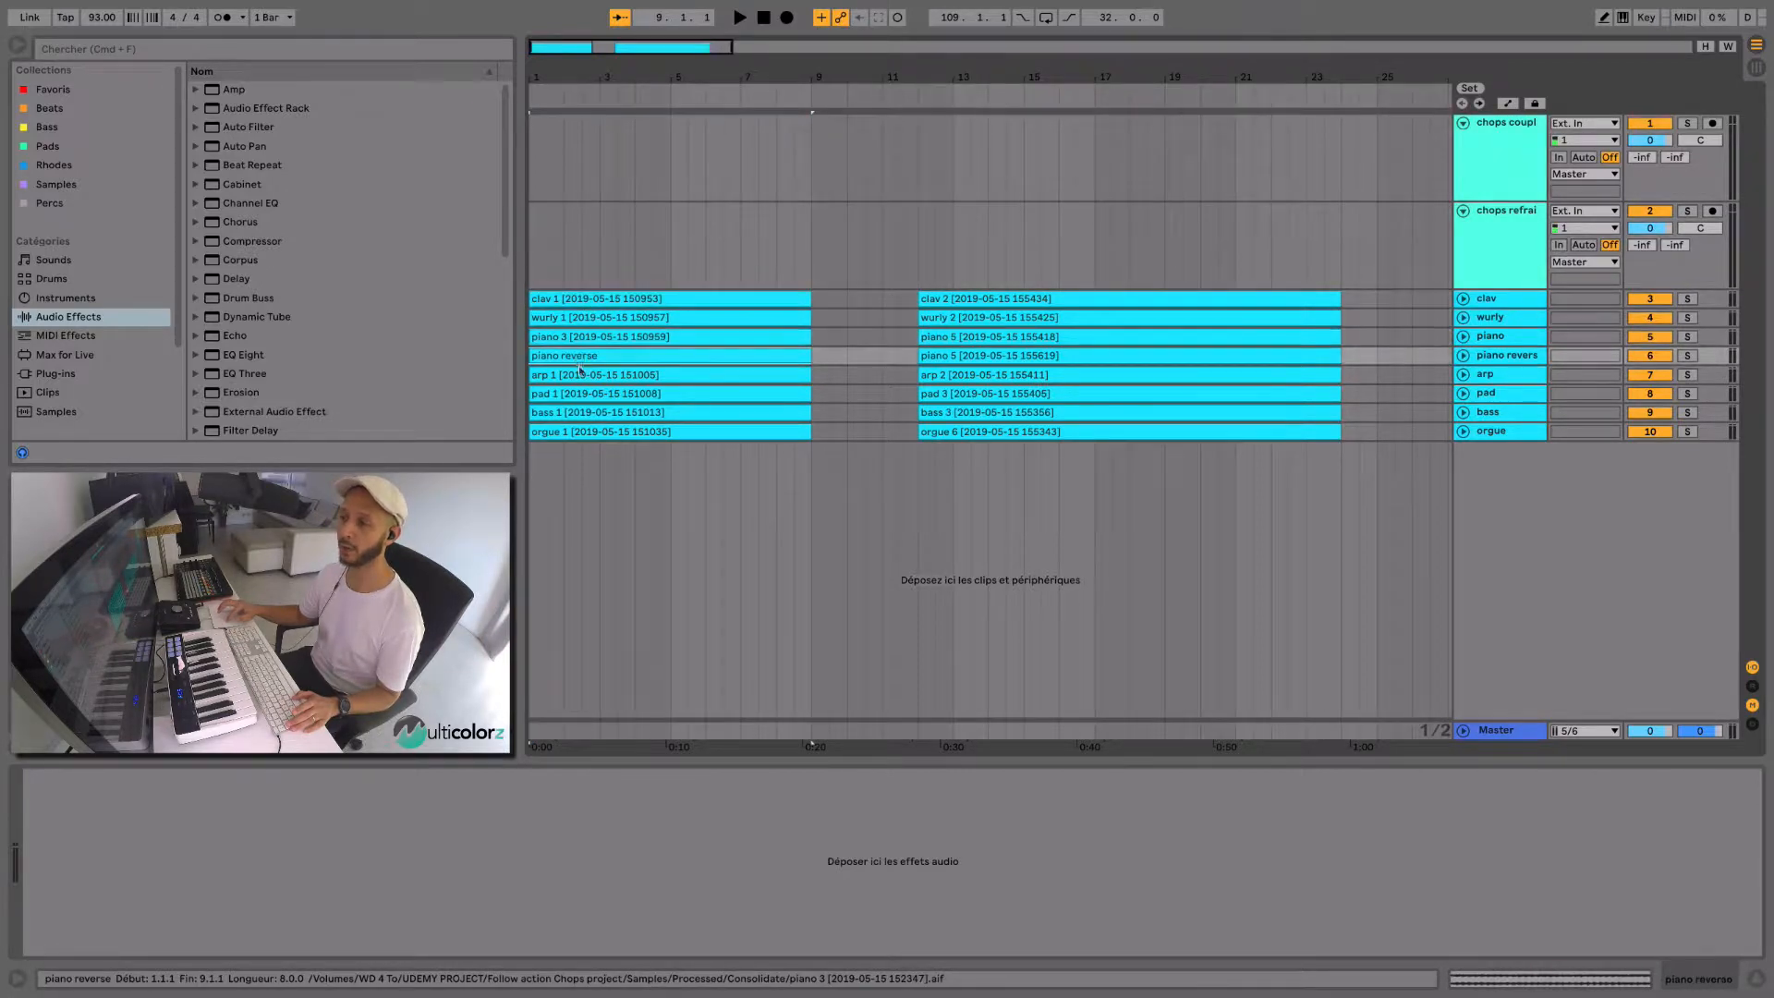
click(579, 376)
click(588, 299)
key(Tab)
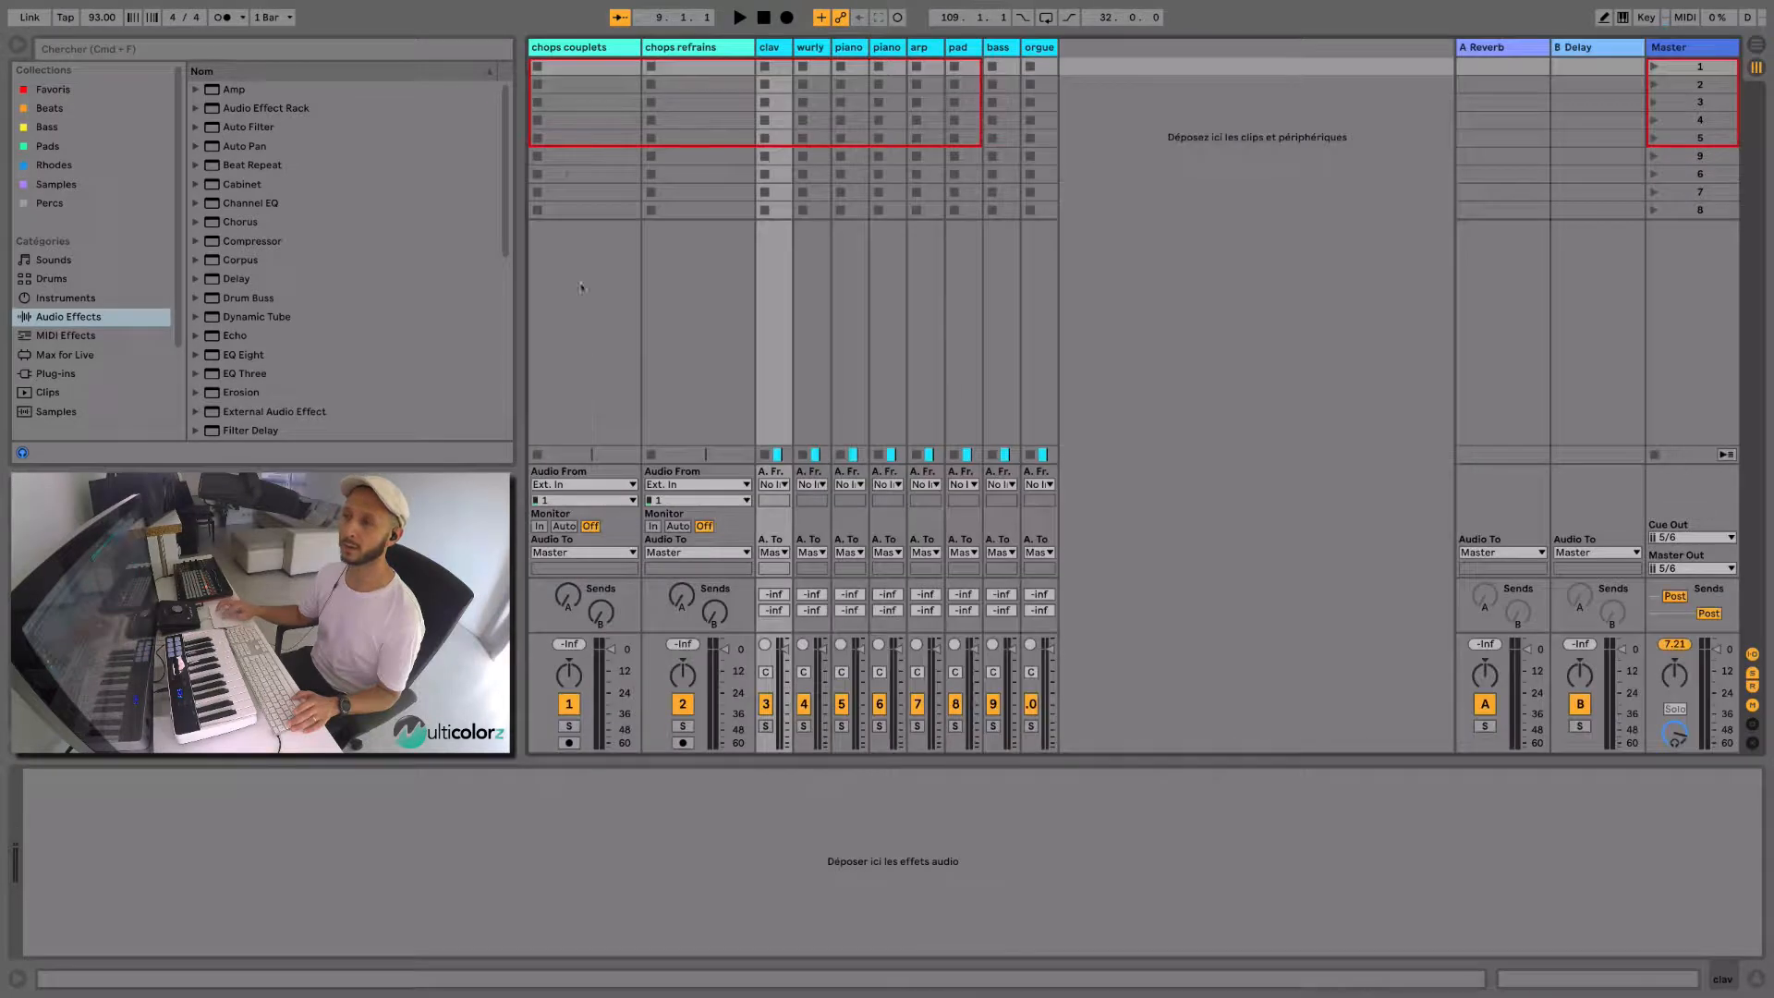
click(575, 67)
click(574, 84)
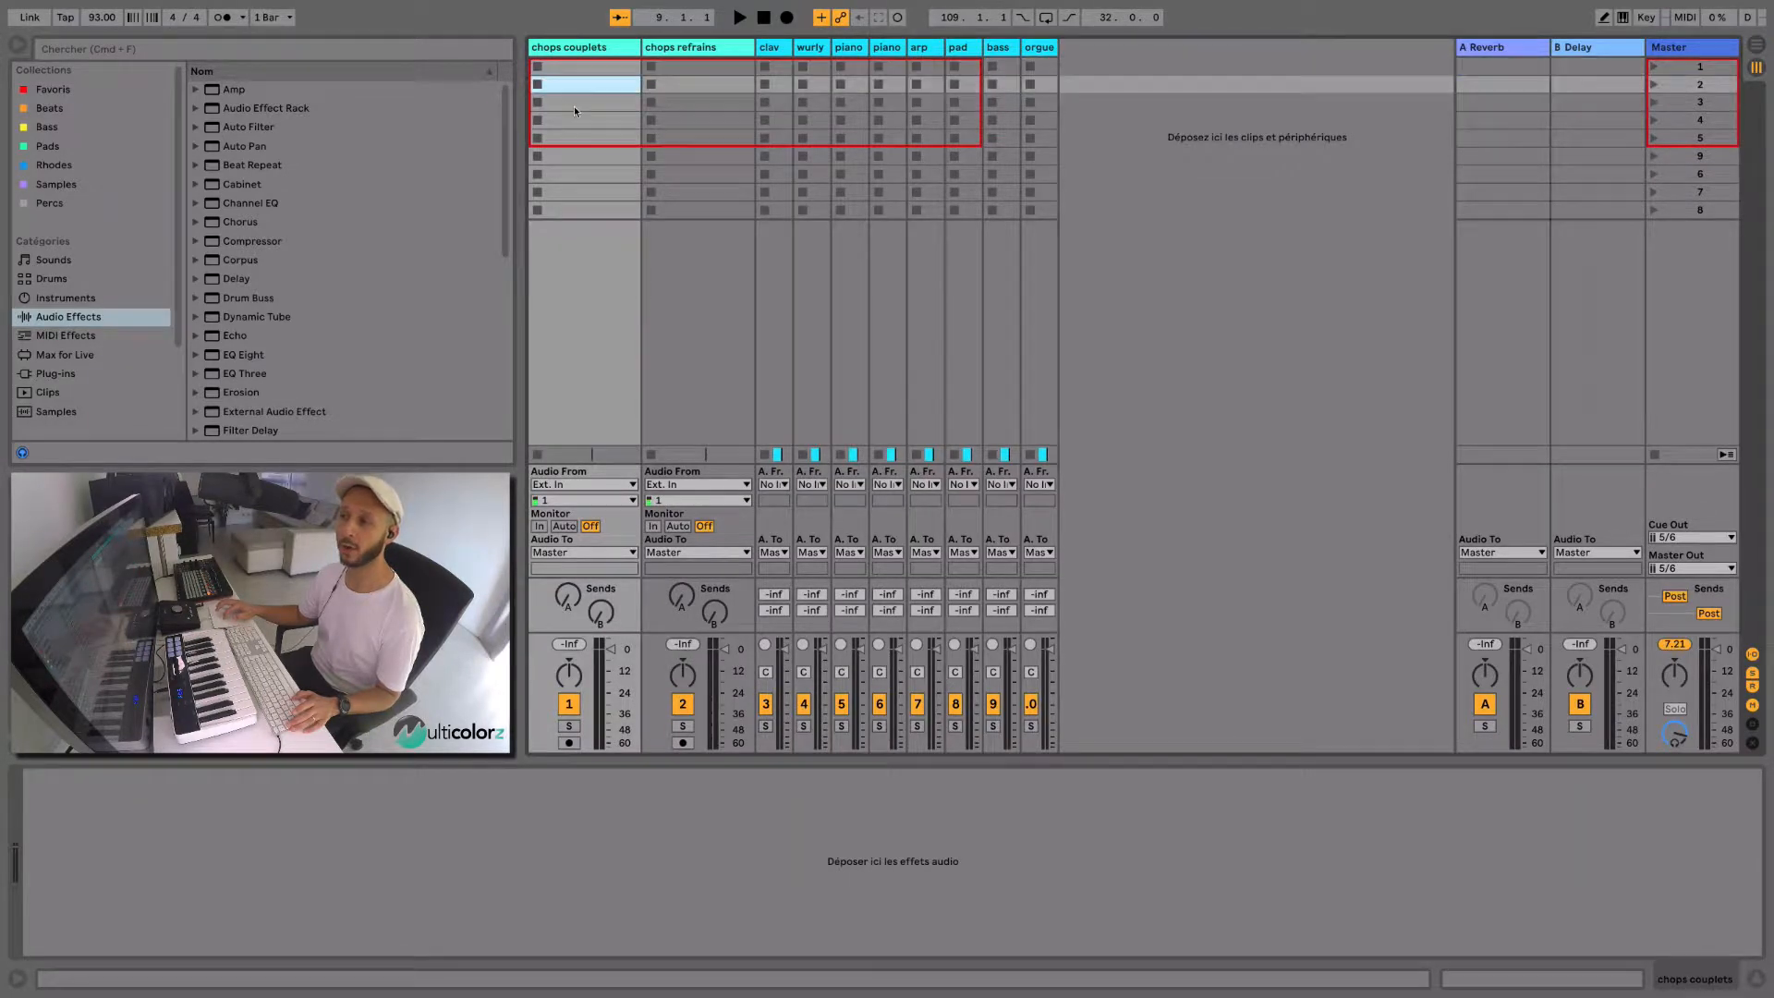
click(574, 103)
click(574, 120)
click(573, 138)
key(Tab)
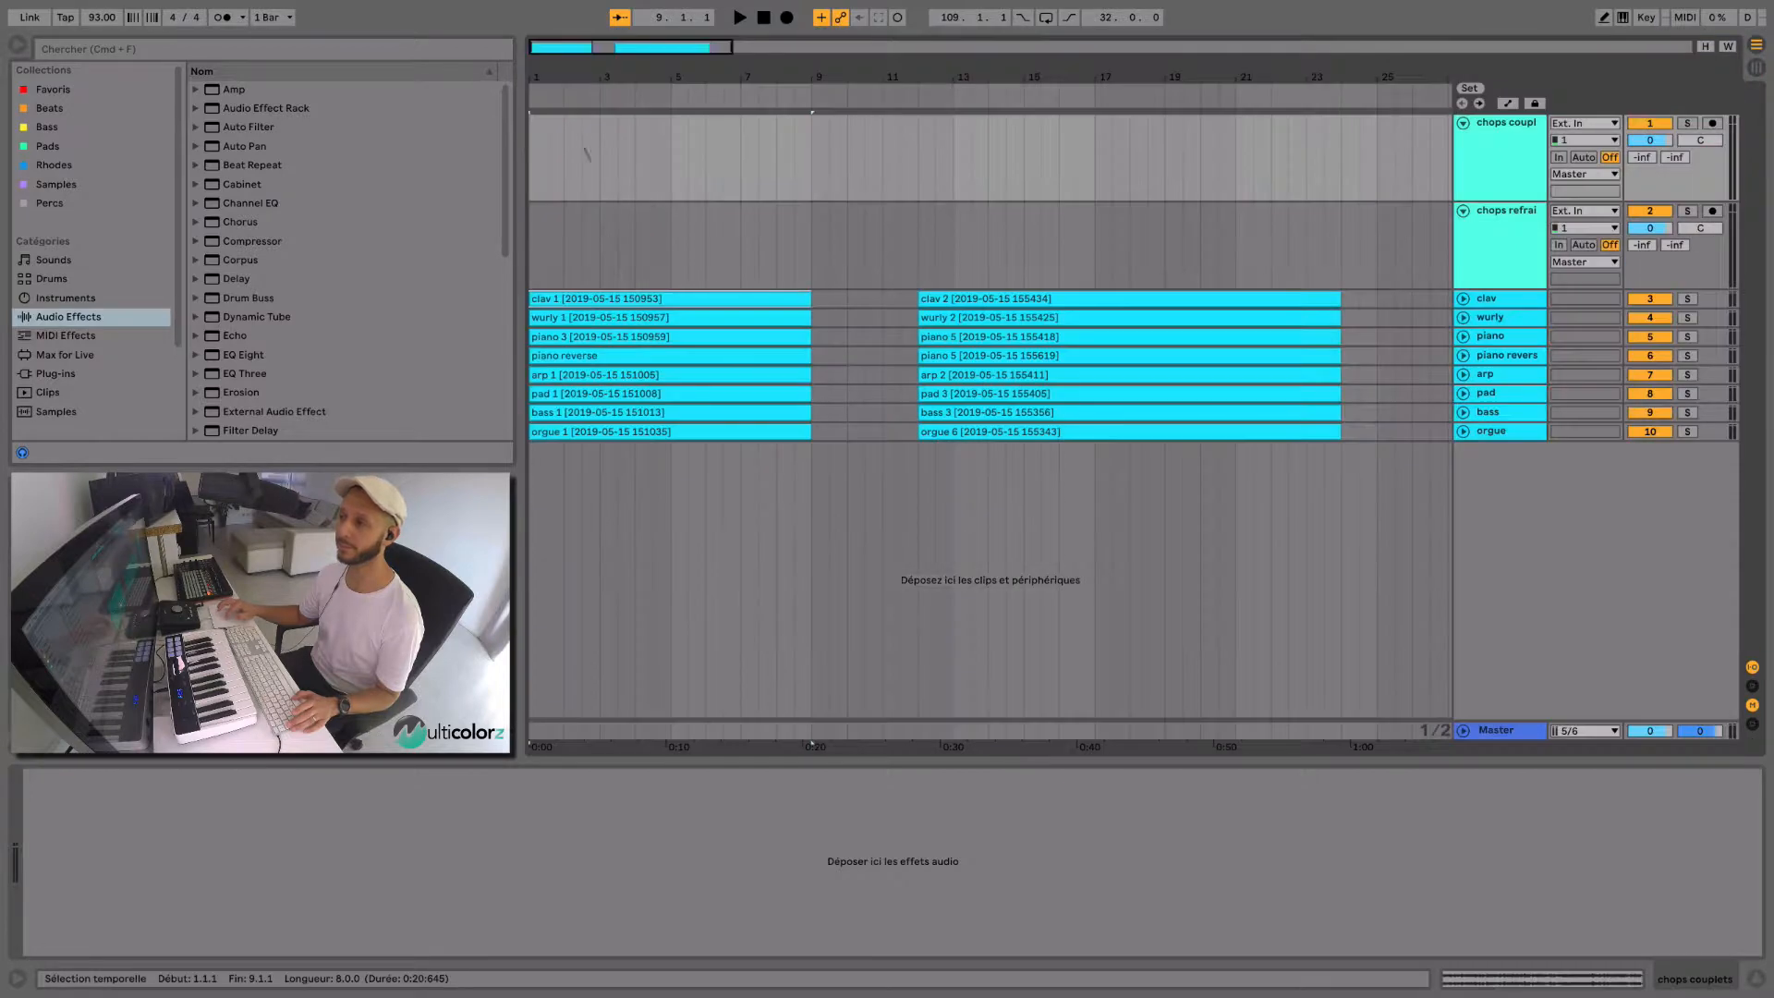
- Copy the clav 1 clip from the arrangement into the first slot of chops couplets in Session View
click(596, 298)
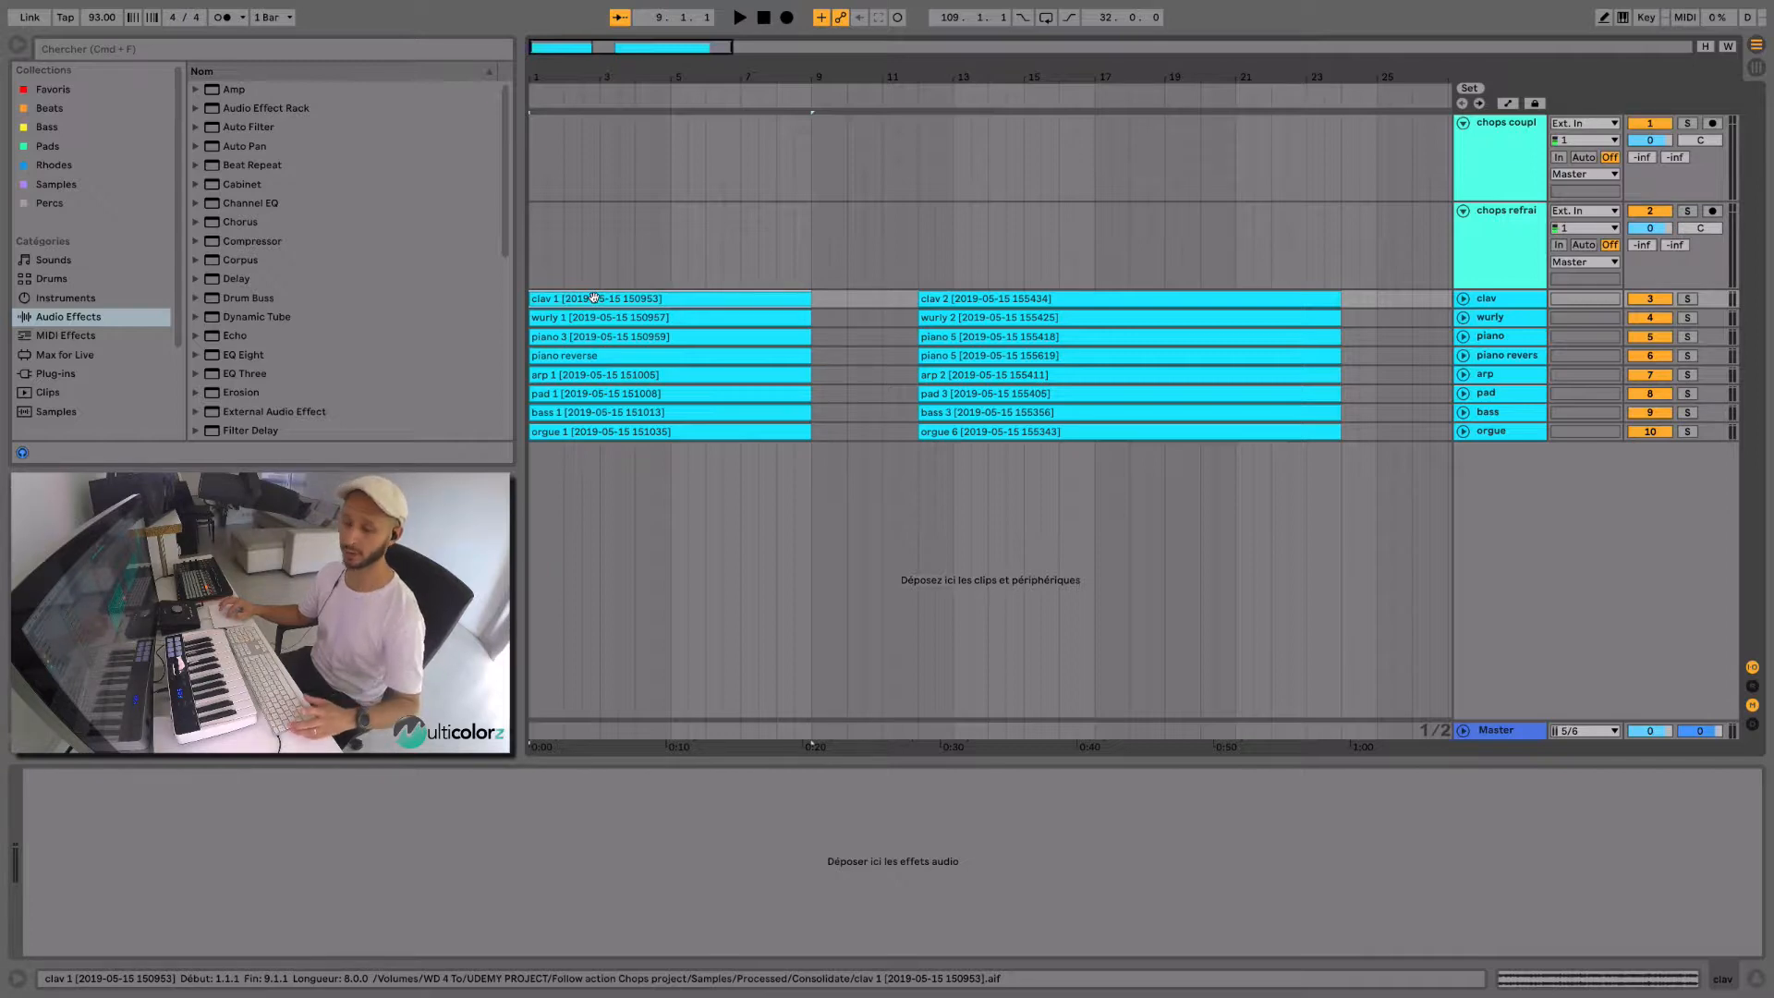
key(Tab)
drag(590, 229, 588, 70)
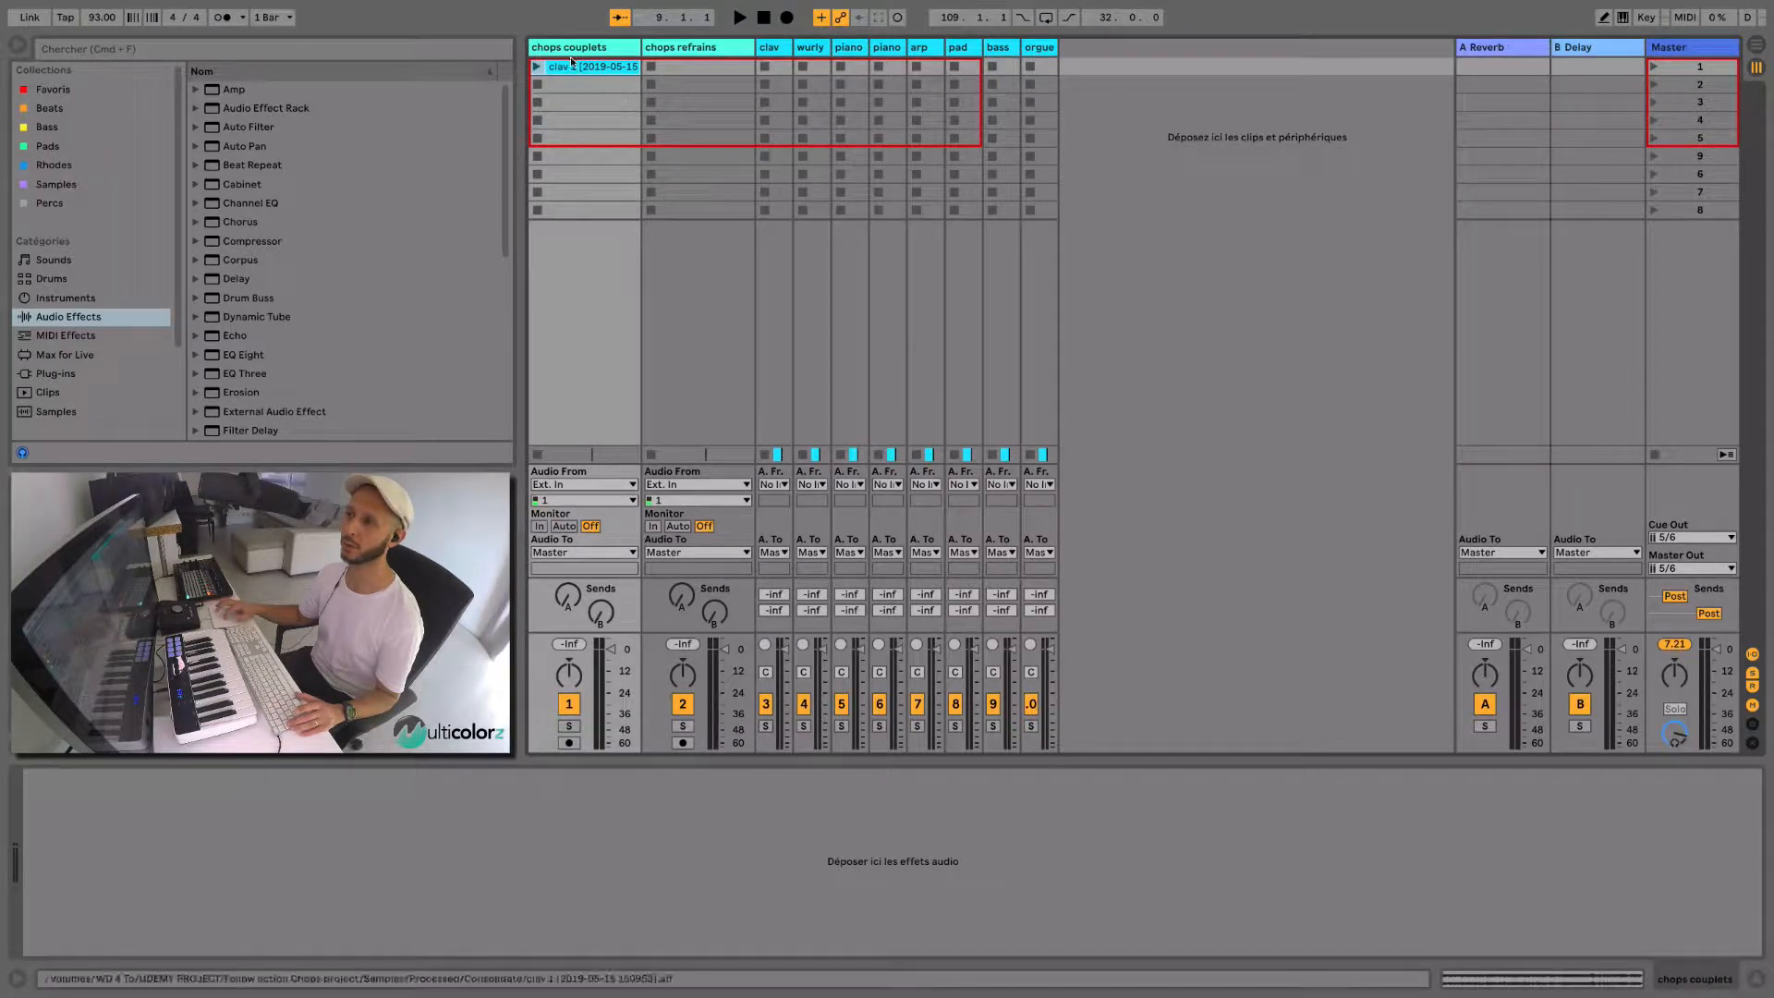
- Copy the remaining first-section clips into the chops couplets slots and all second-section clips into the chops refrains slots, in track order
key(Tab)
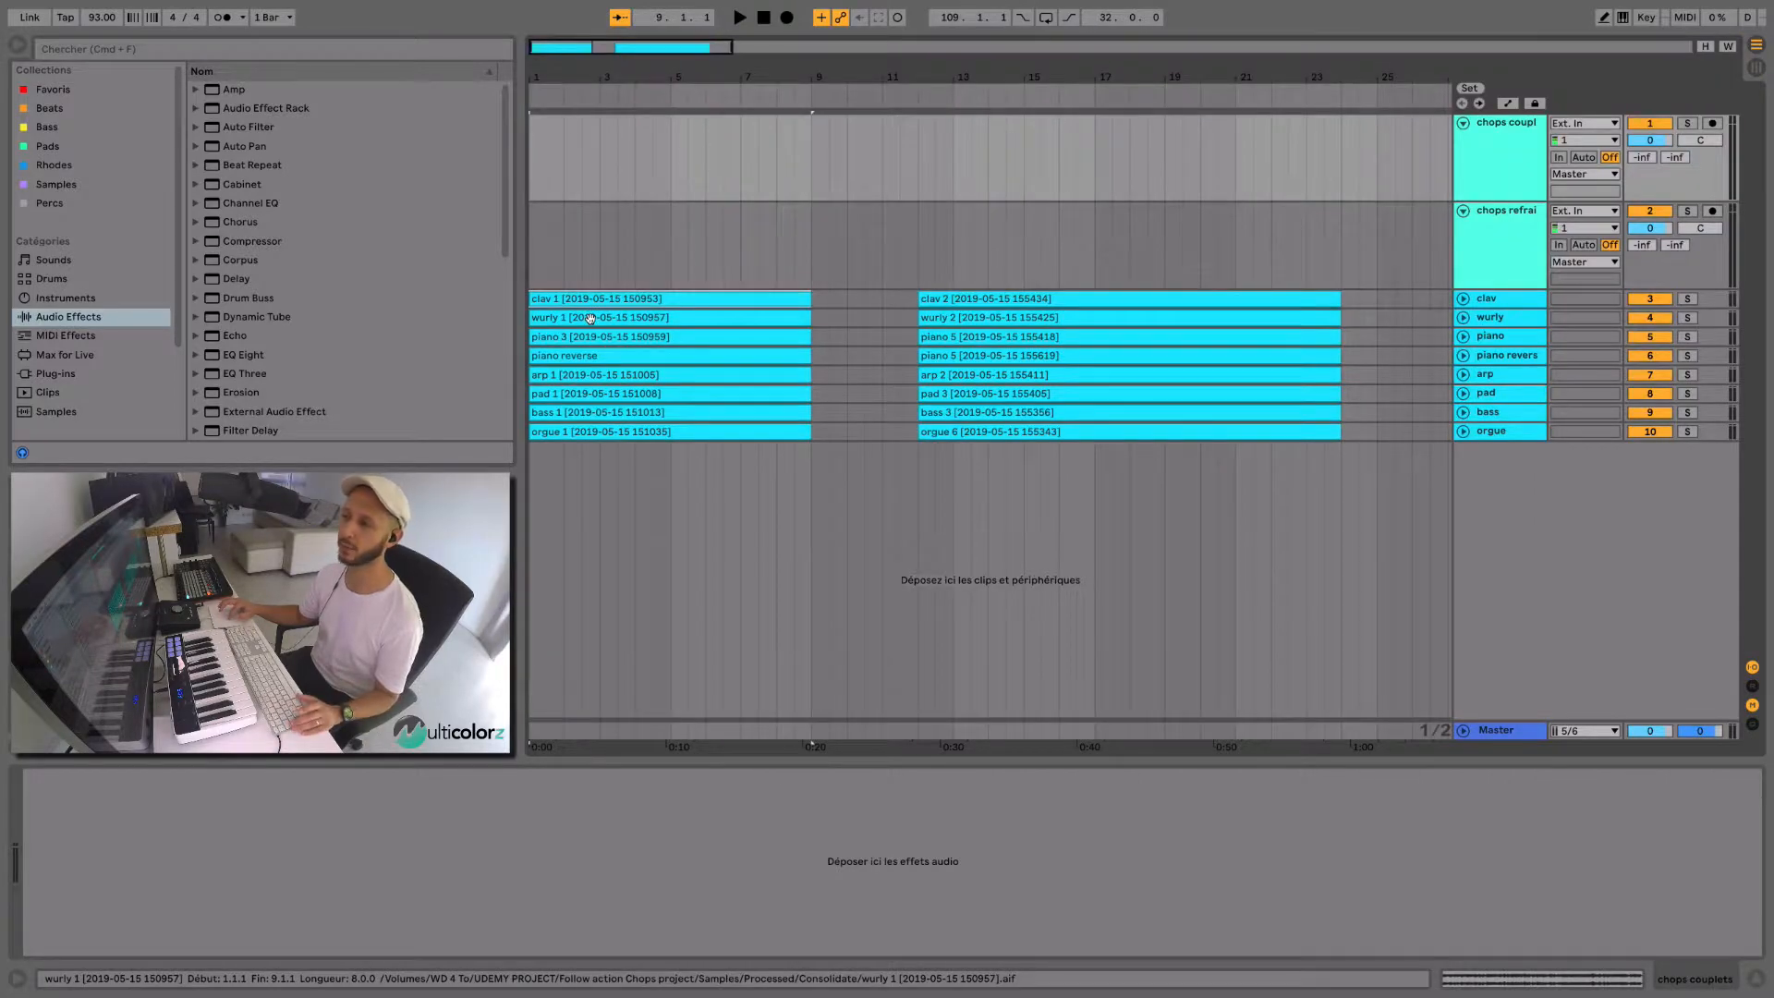
key(Tab)
key(Tab)
key(Tab)
key(Tab)
key(Tab)
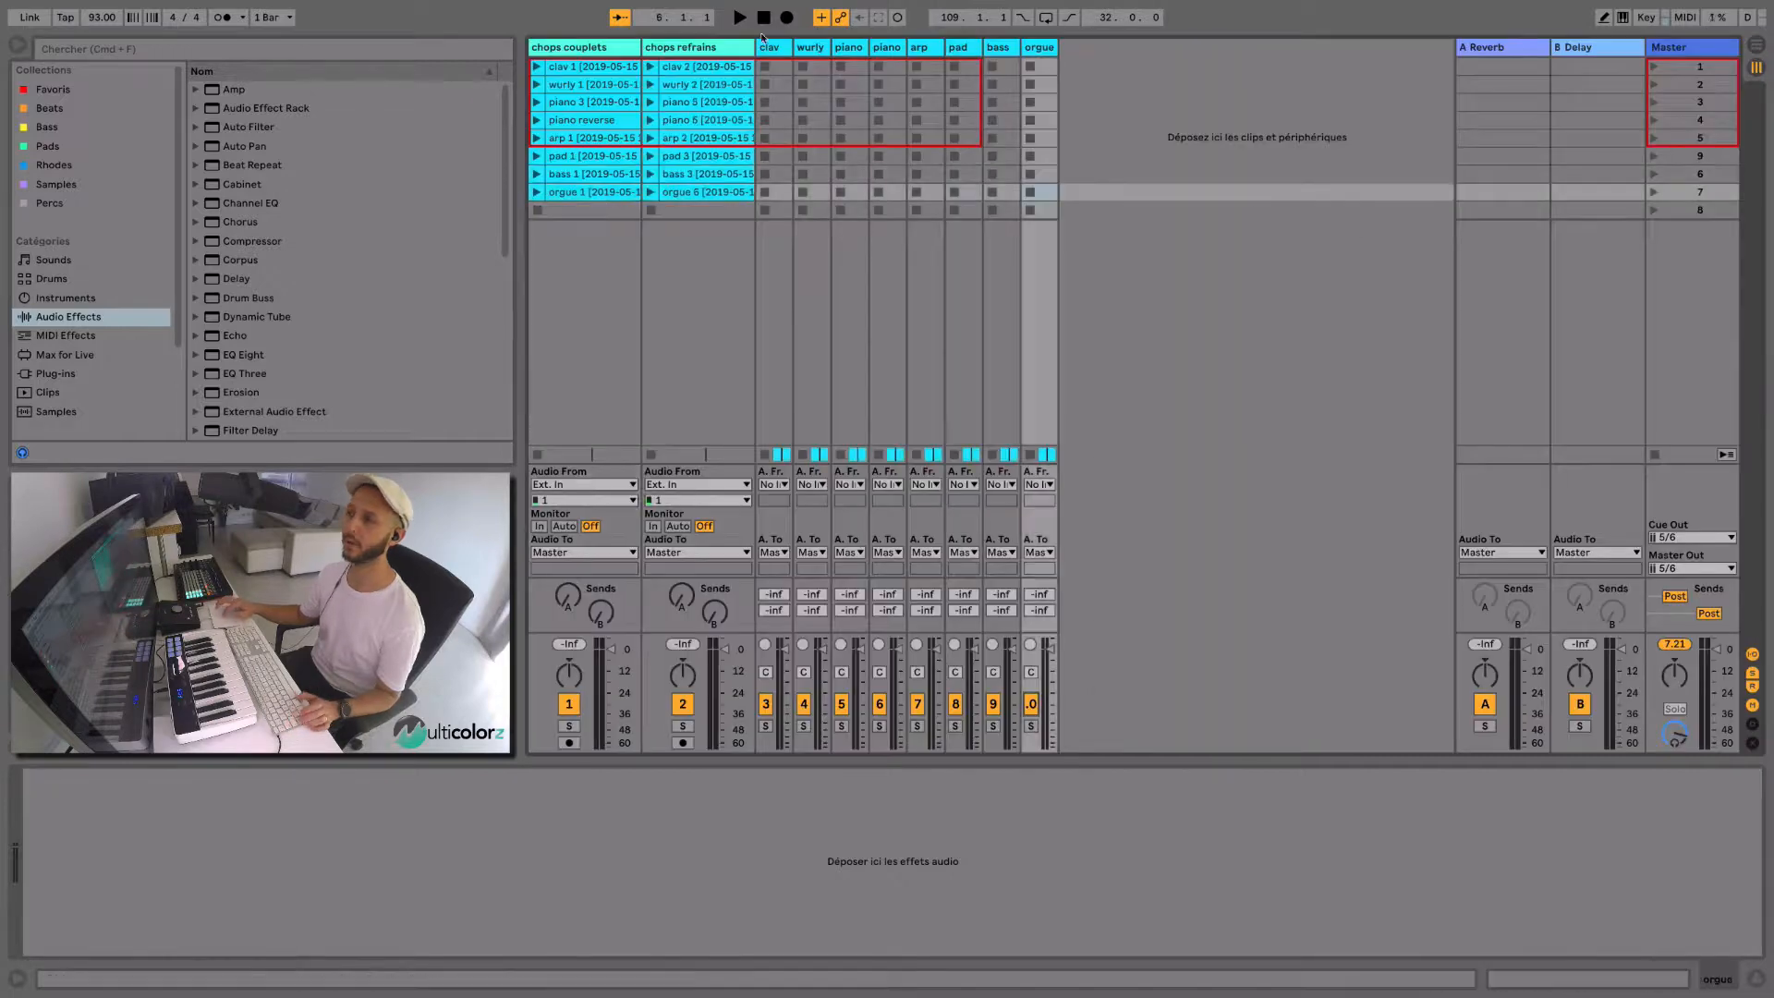
- Deactivate all eight original tracks from clav to orgue
click(778, 51)
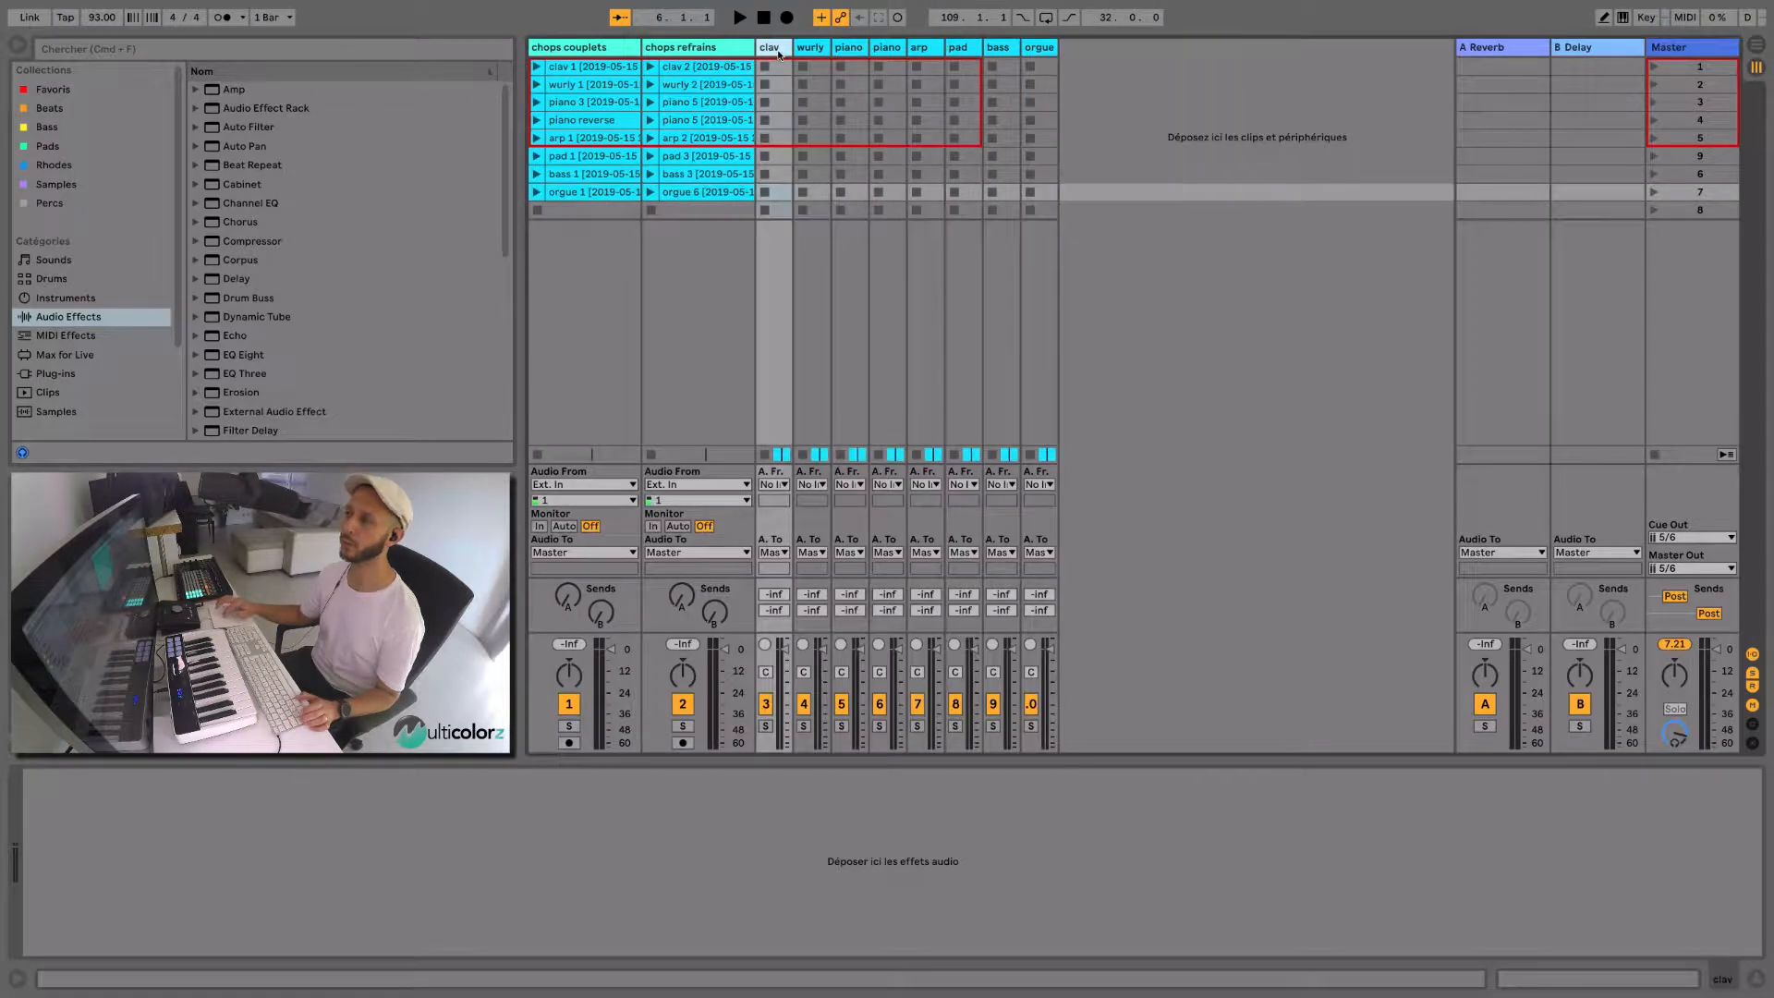
click(1038, 50)
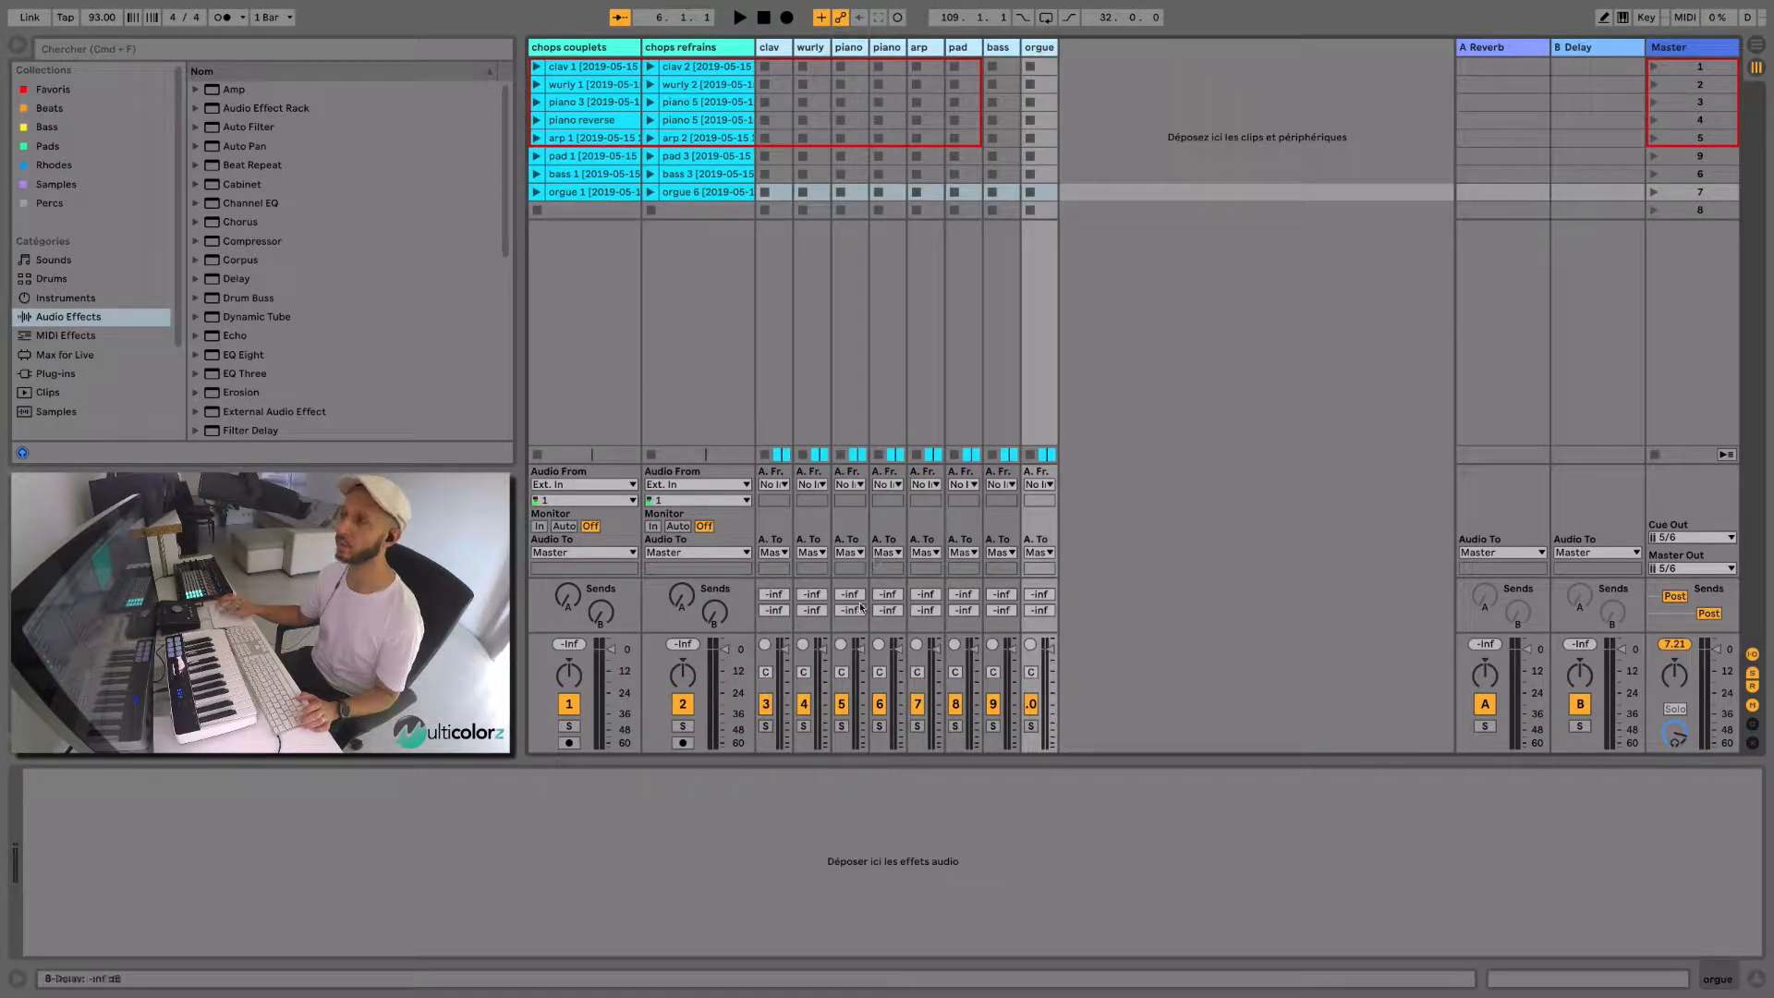
click(774, 705)
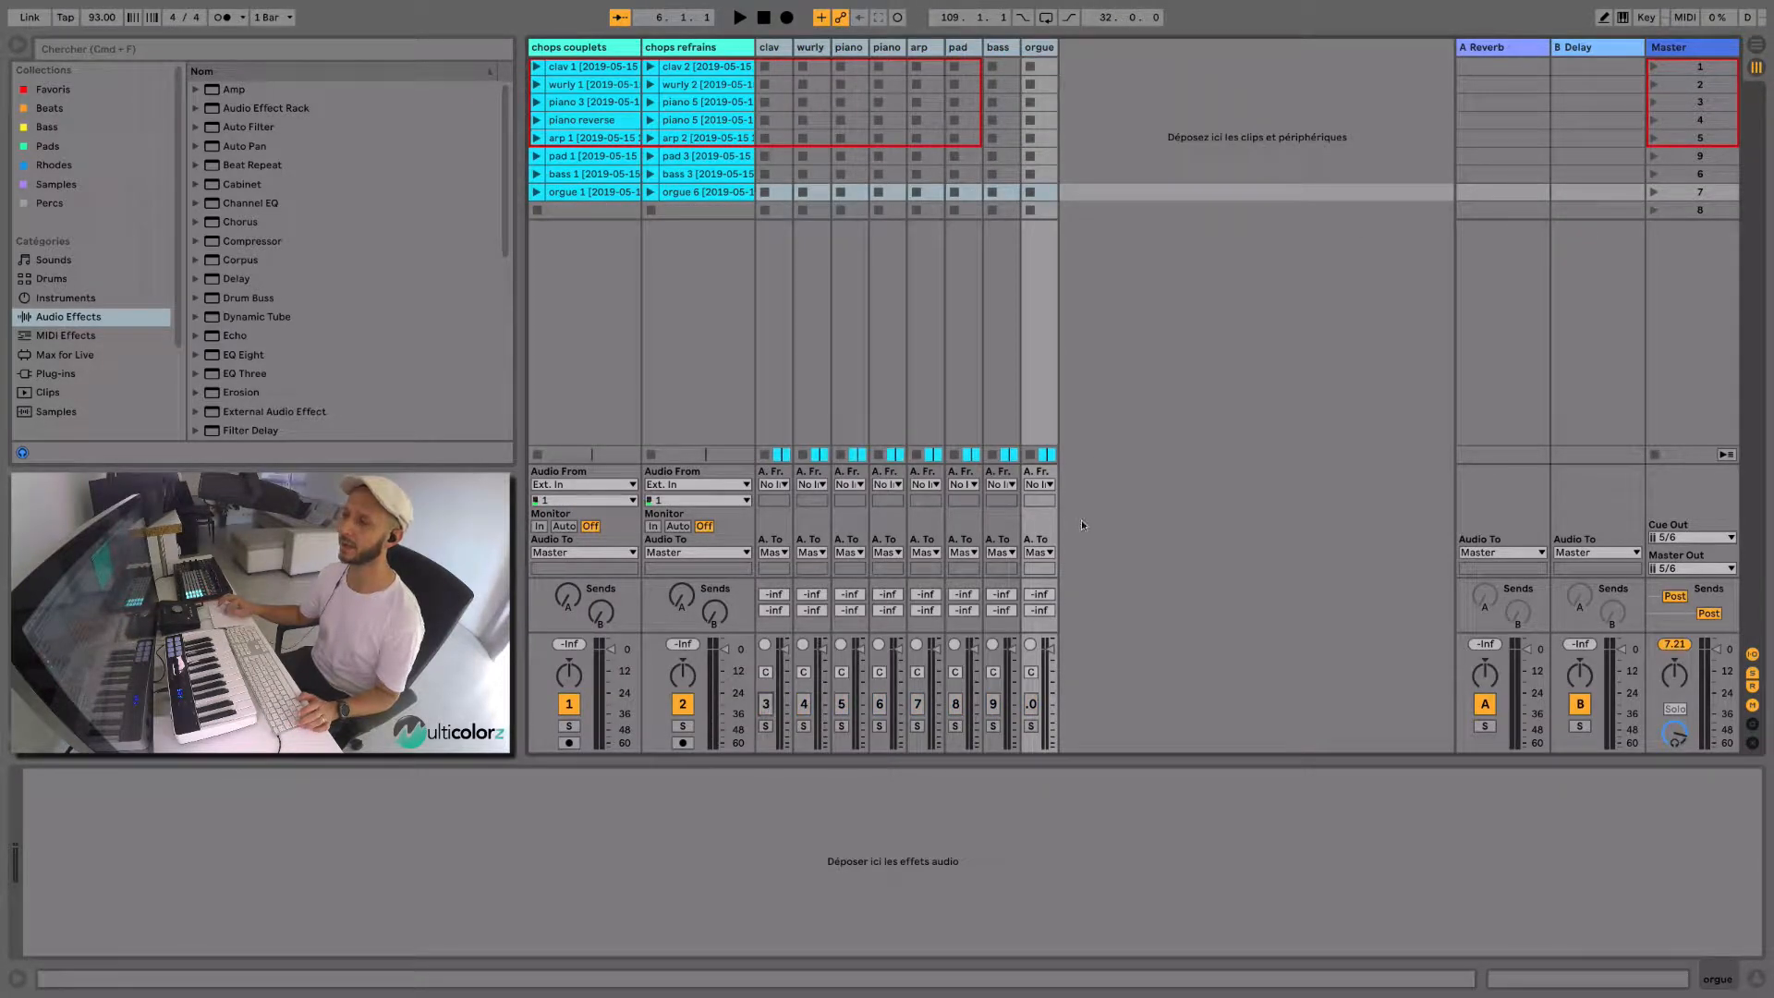
- Widen the chops couplets and chops refrains columns together until their full clip names are readable
click(614, 49)
click(702, 48)
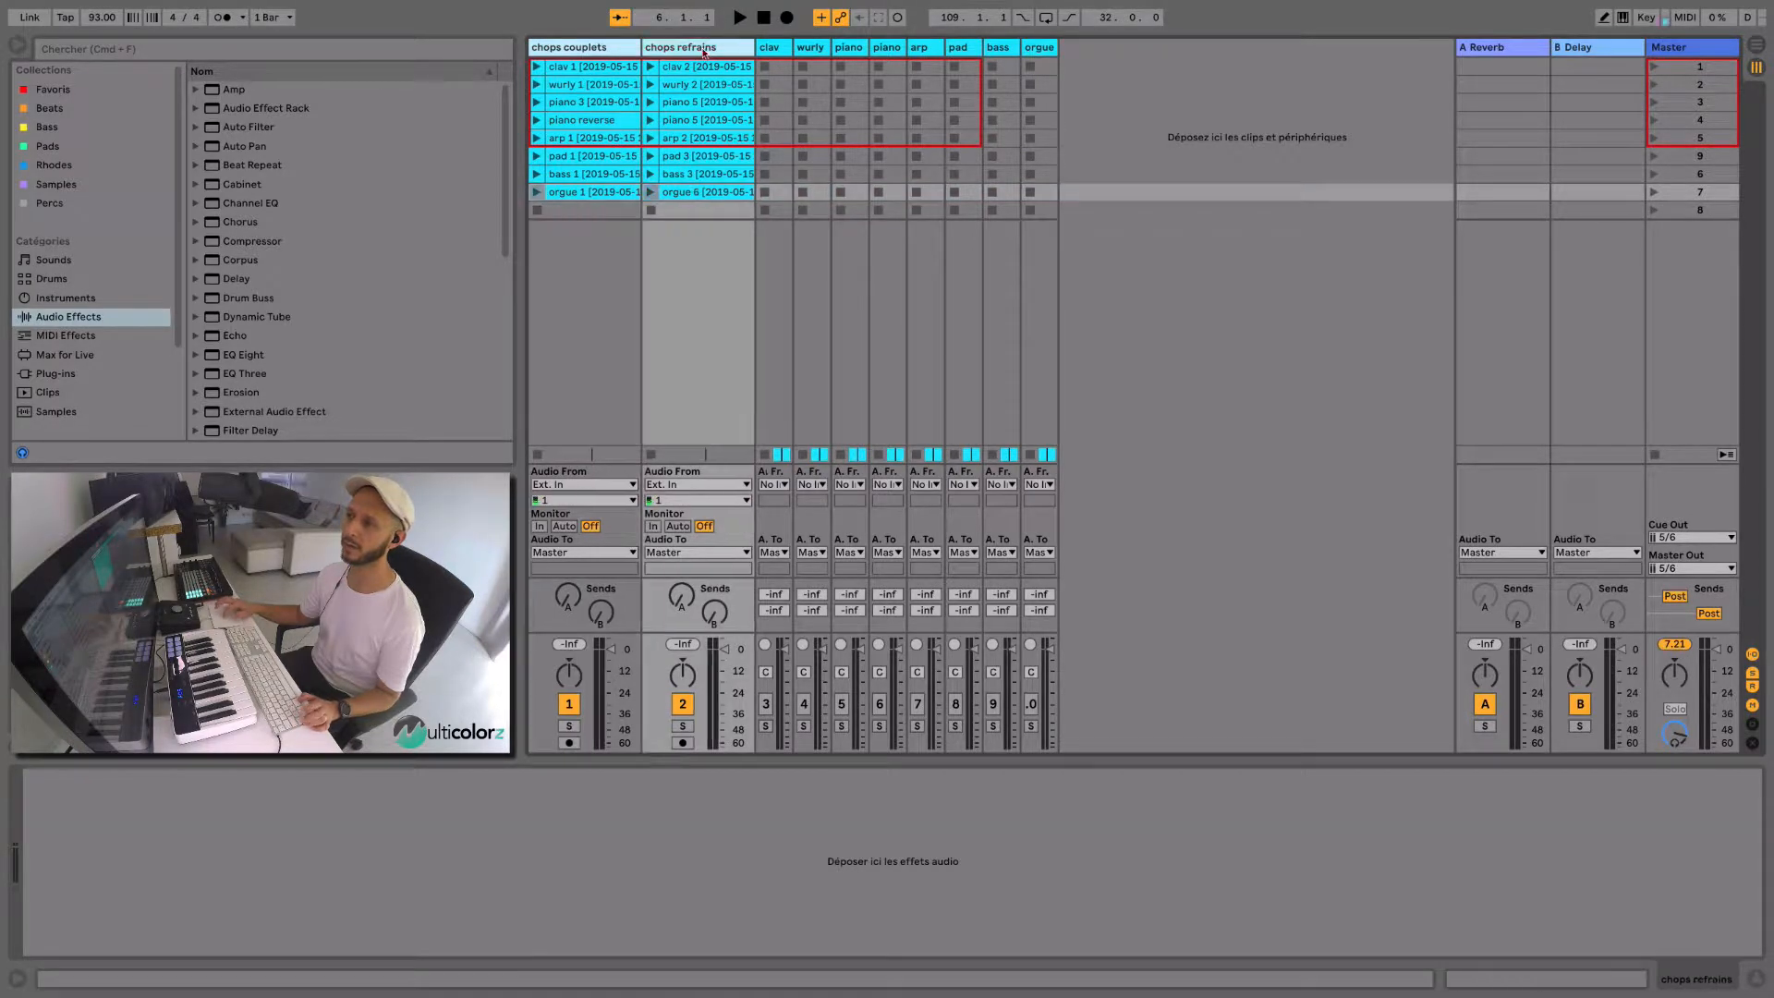
drag(637, 44, 749, 44)
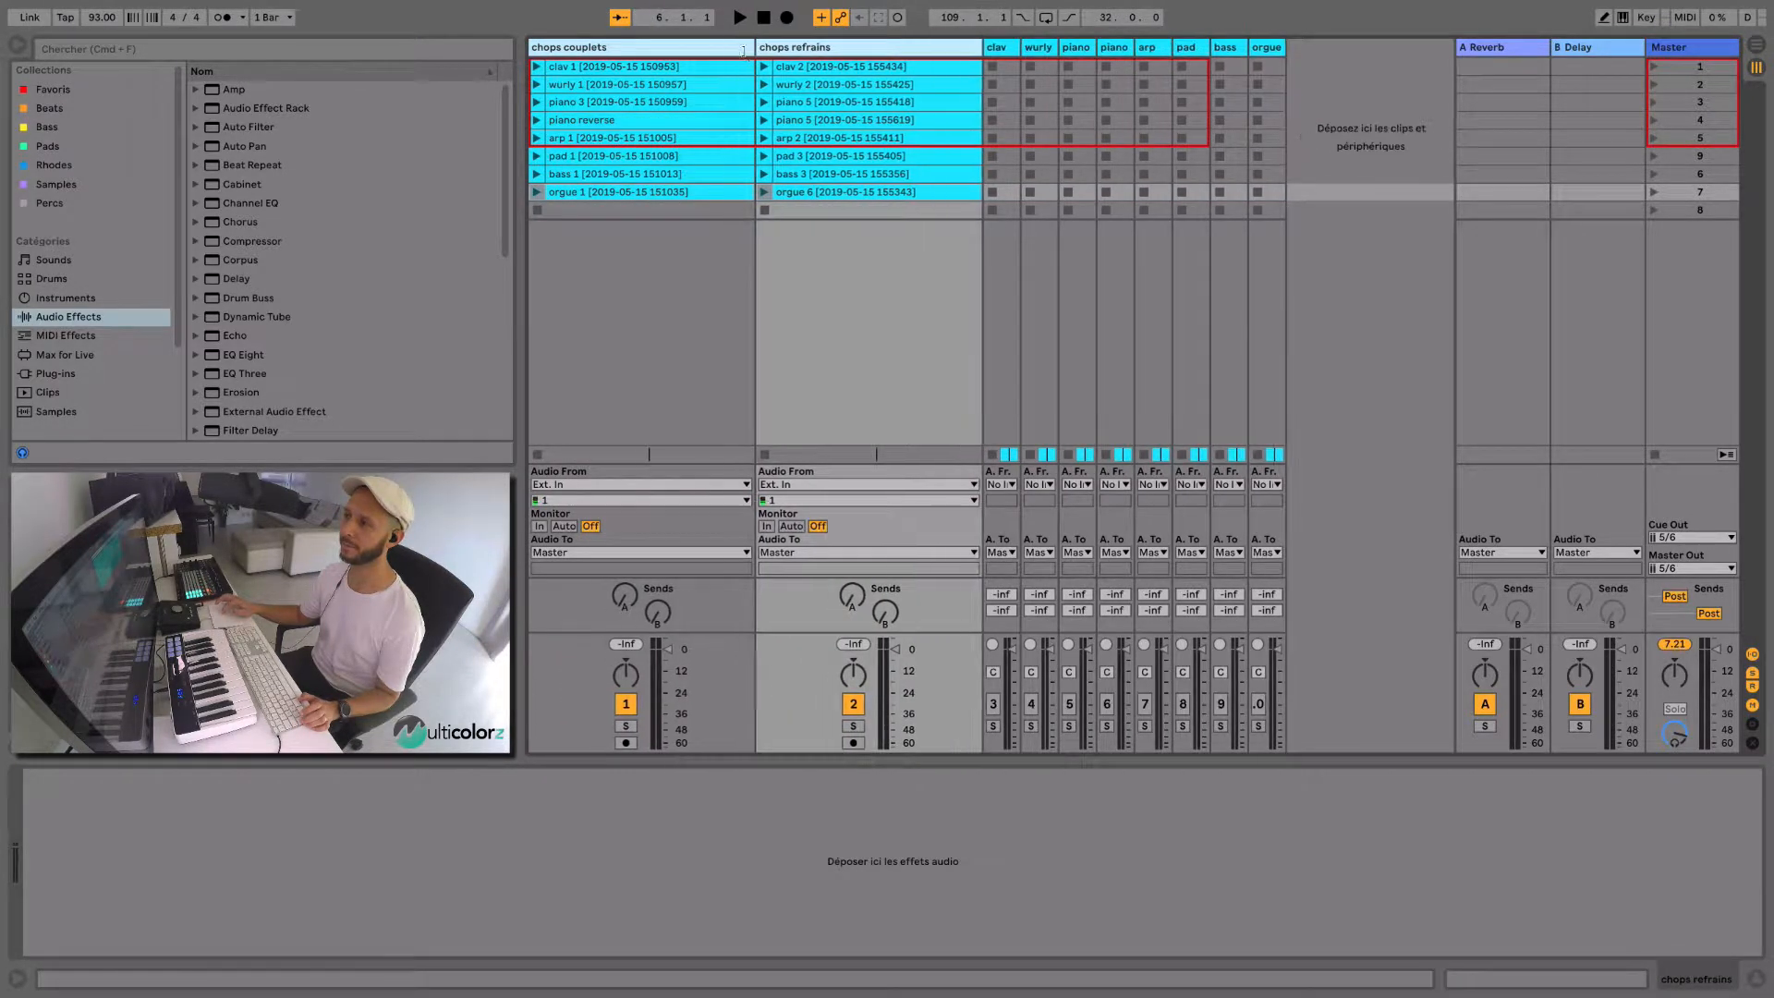
- Solo the chops couplets track, open the clav 1 clip and play it briefly
click(662, 278)
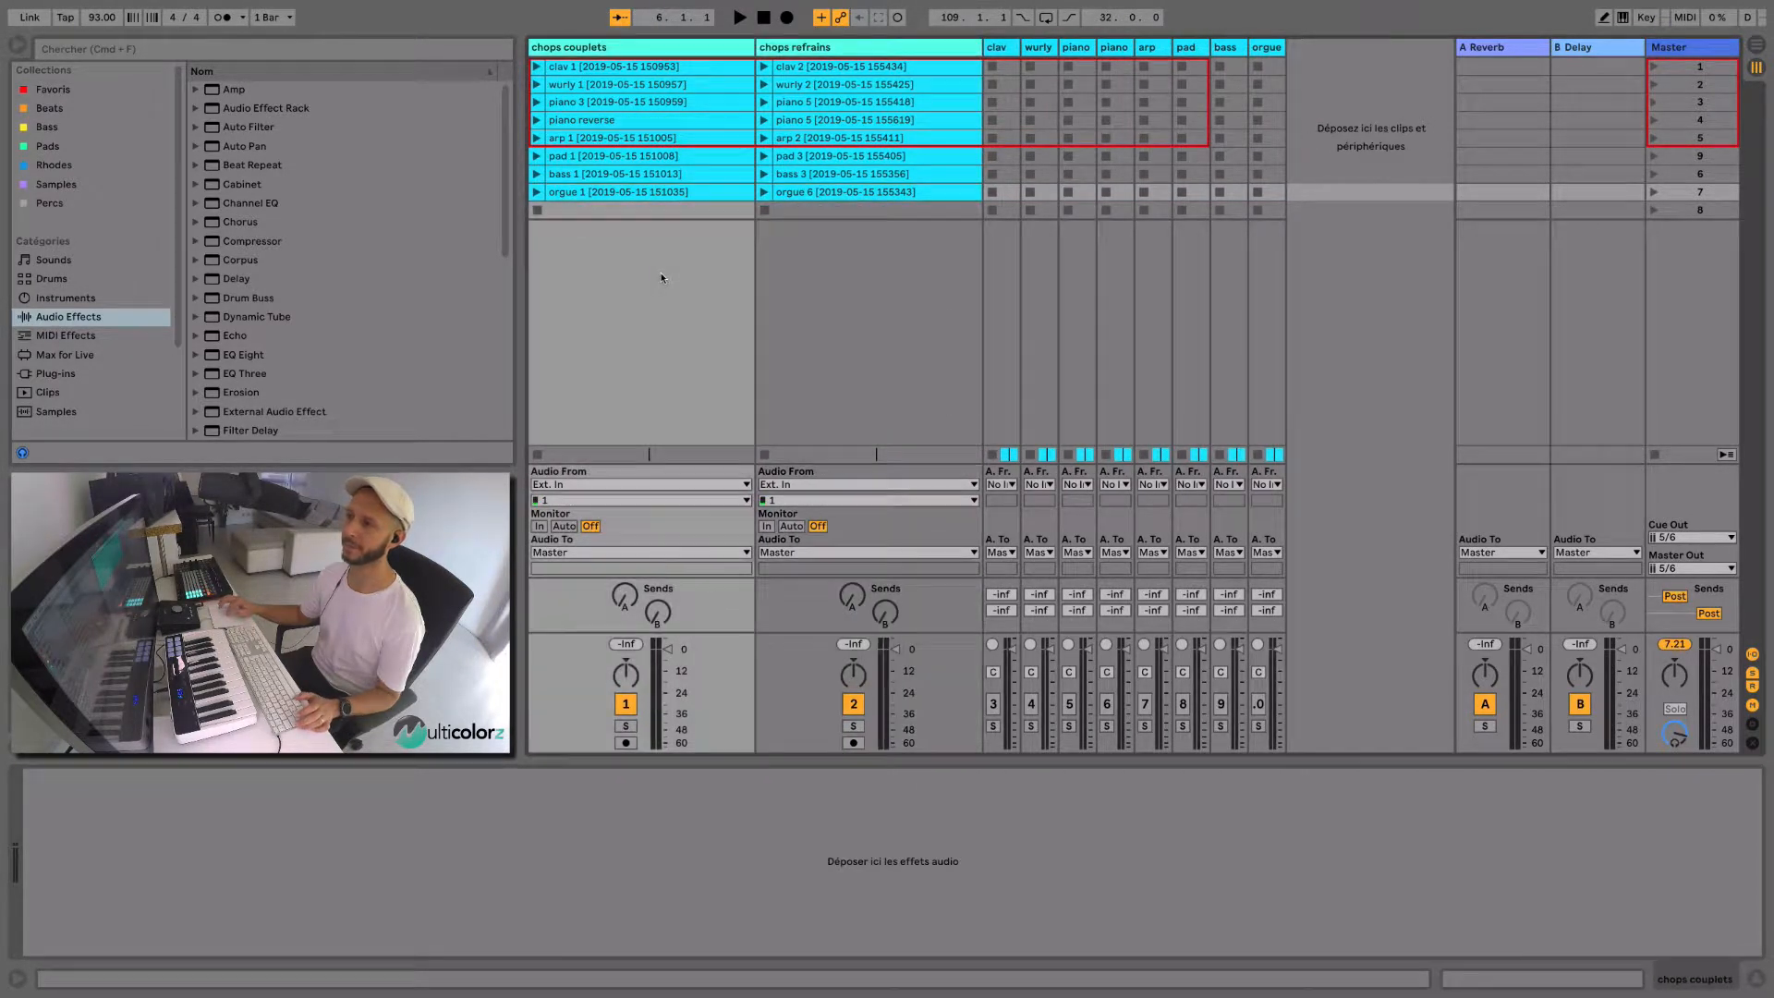
click(595, 72)
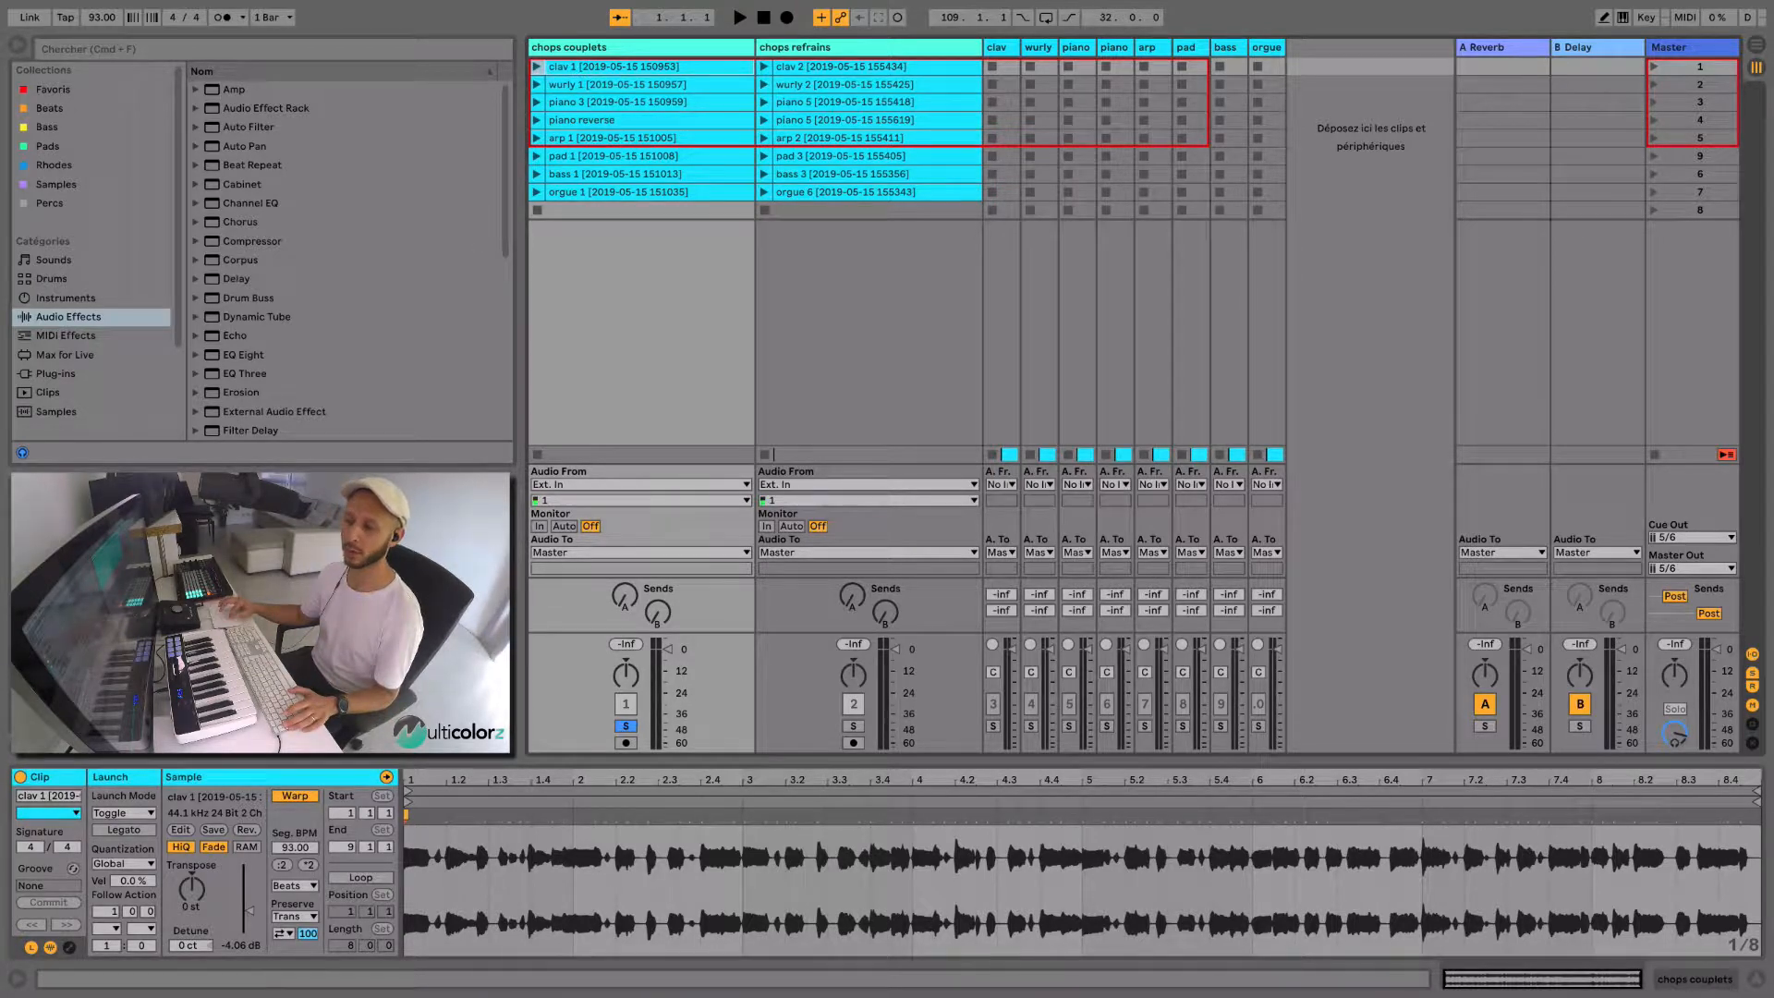
click(537, 67)
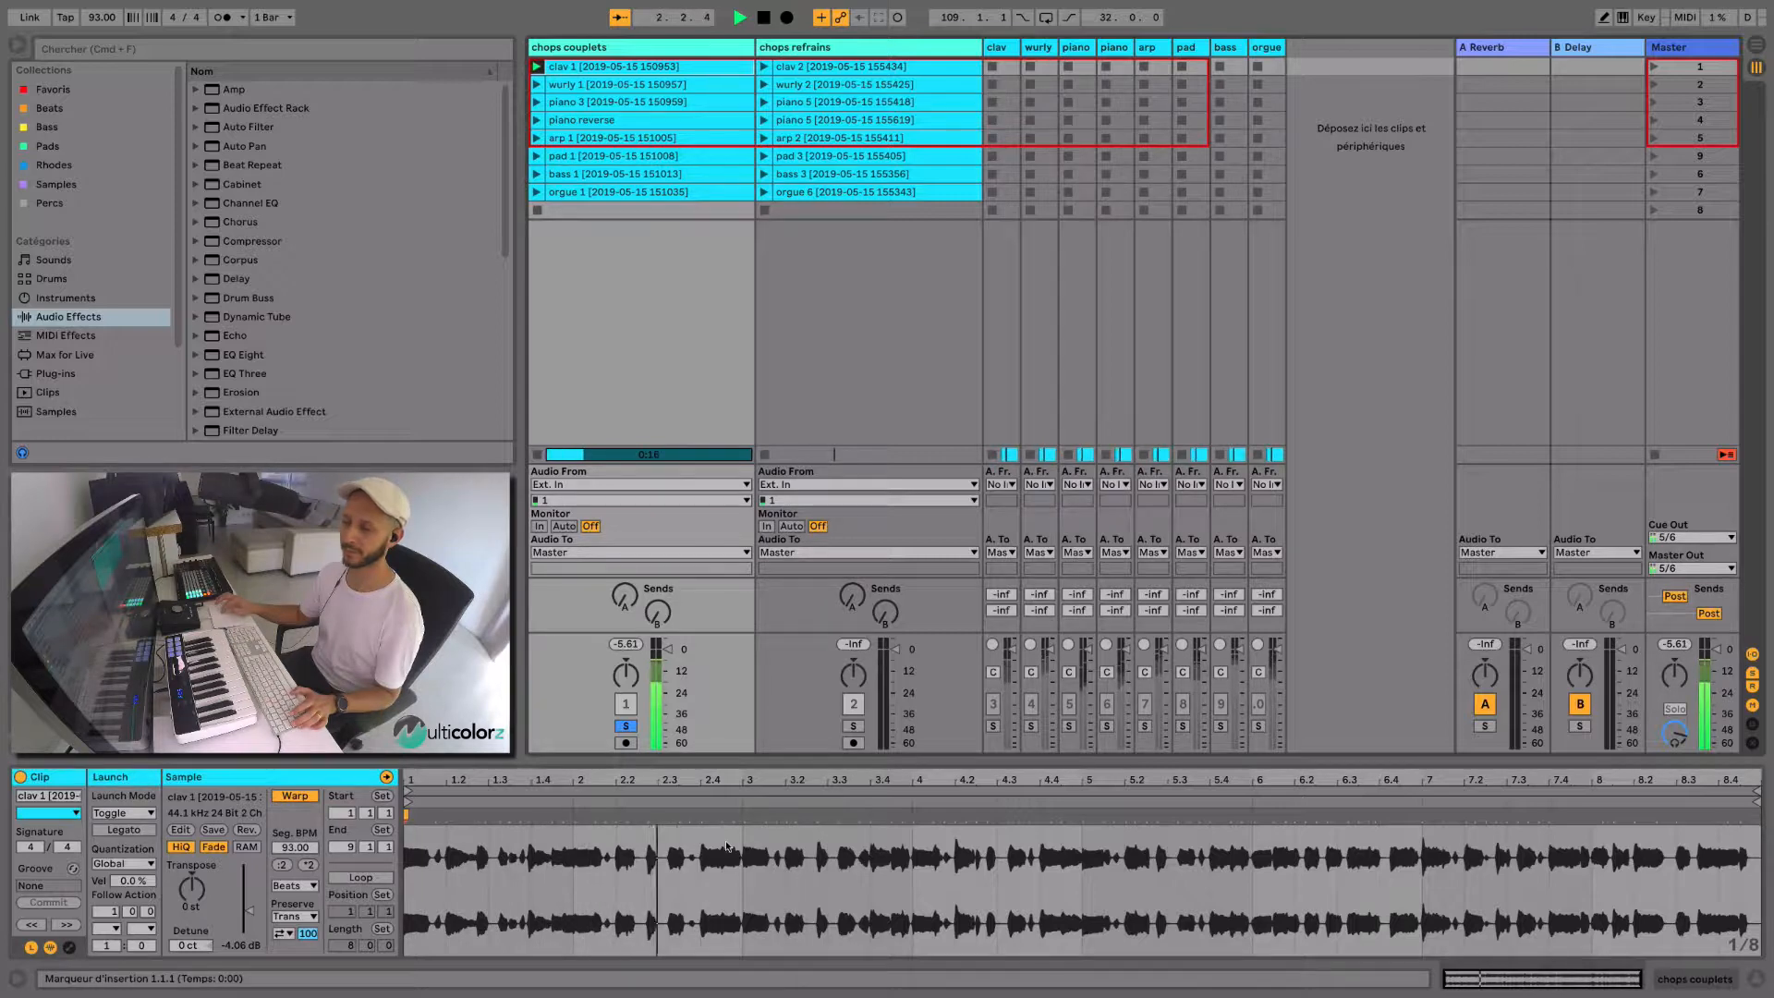
key(space)
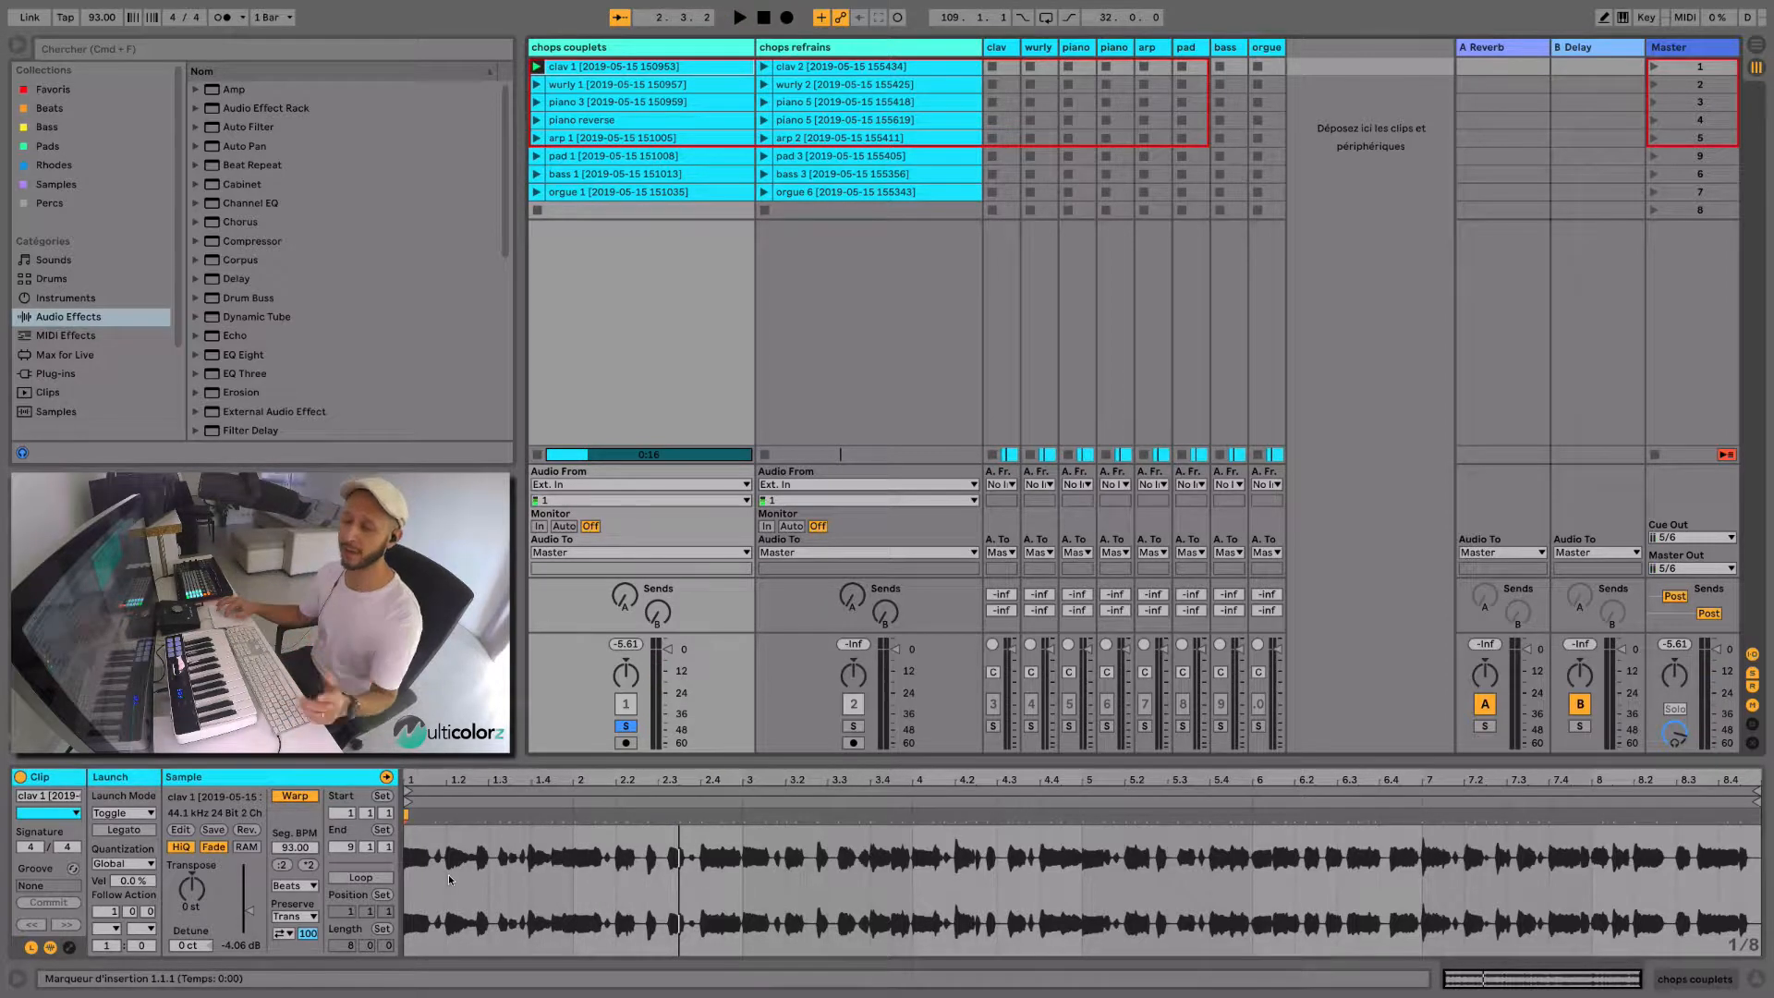
- Turn on looping for all 16 clips in chops couplets and chops refrains
click(374, 879)
shift+click(817, 192)
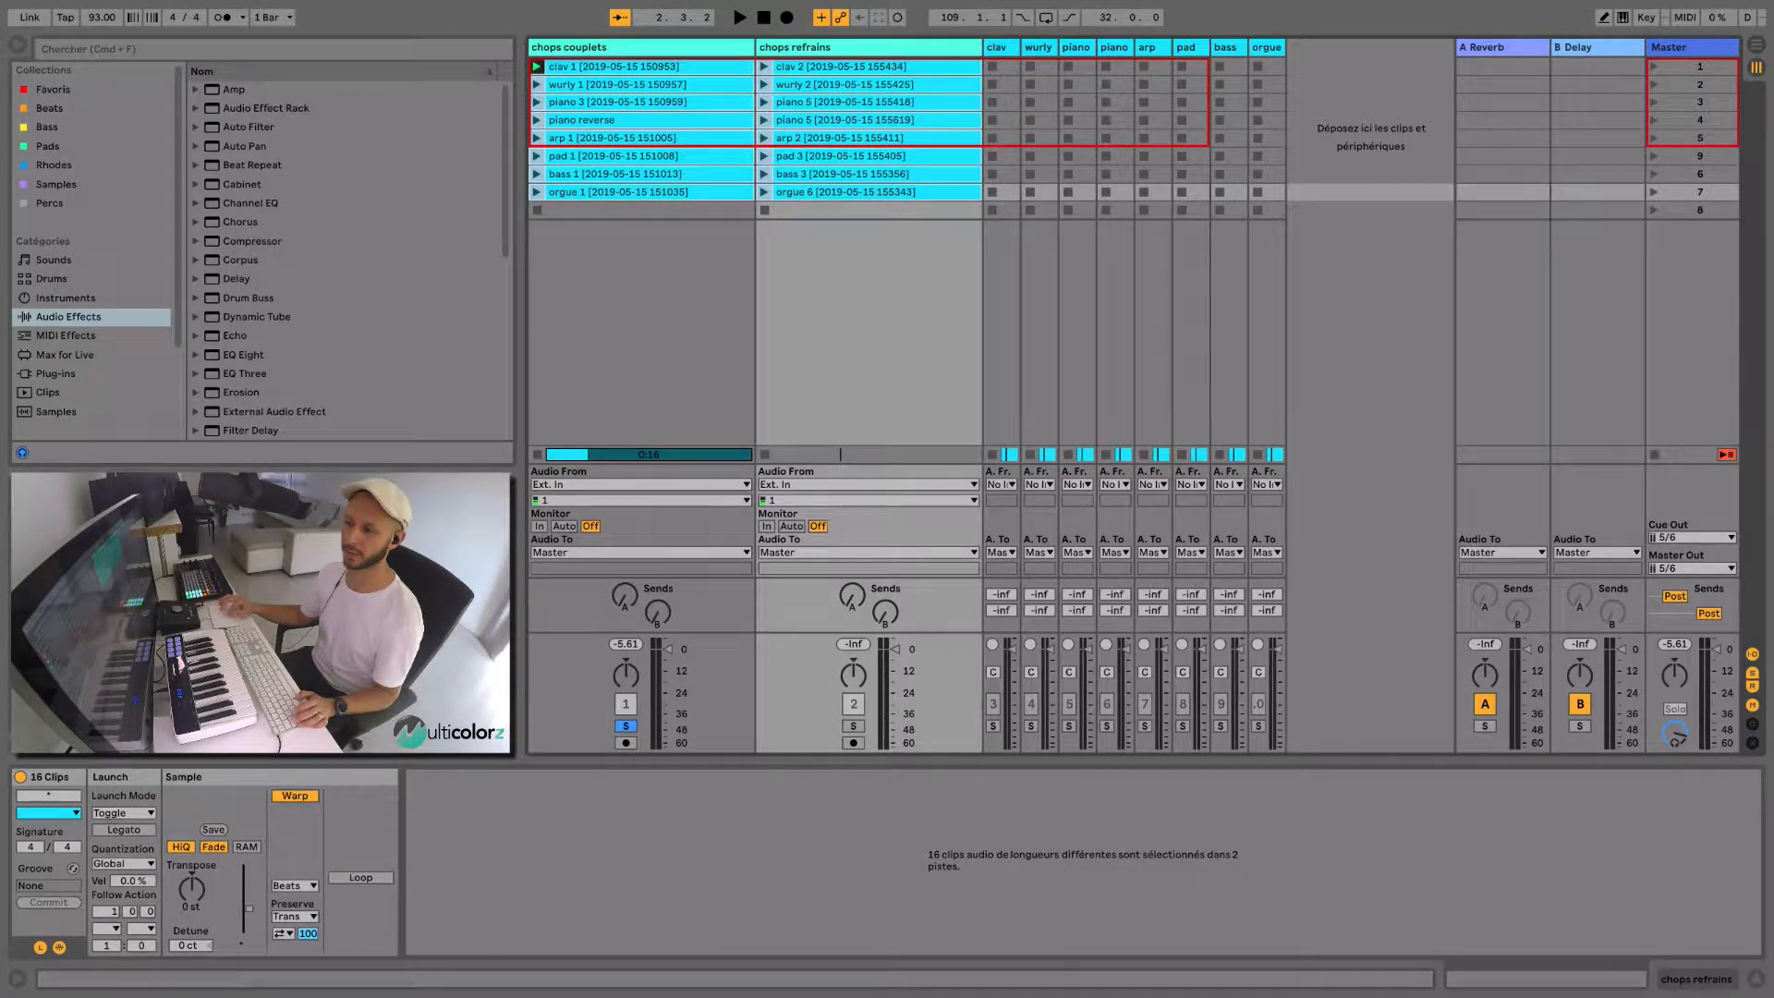
click(374, 879)
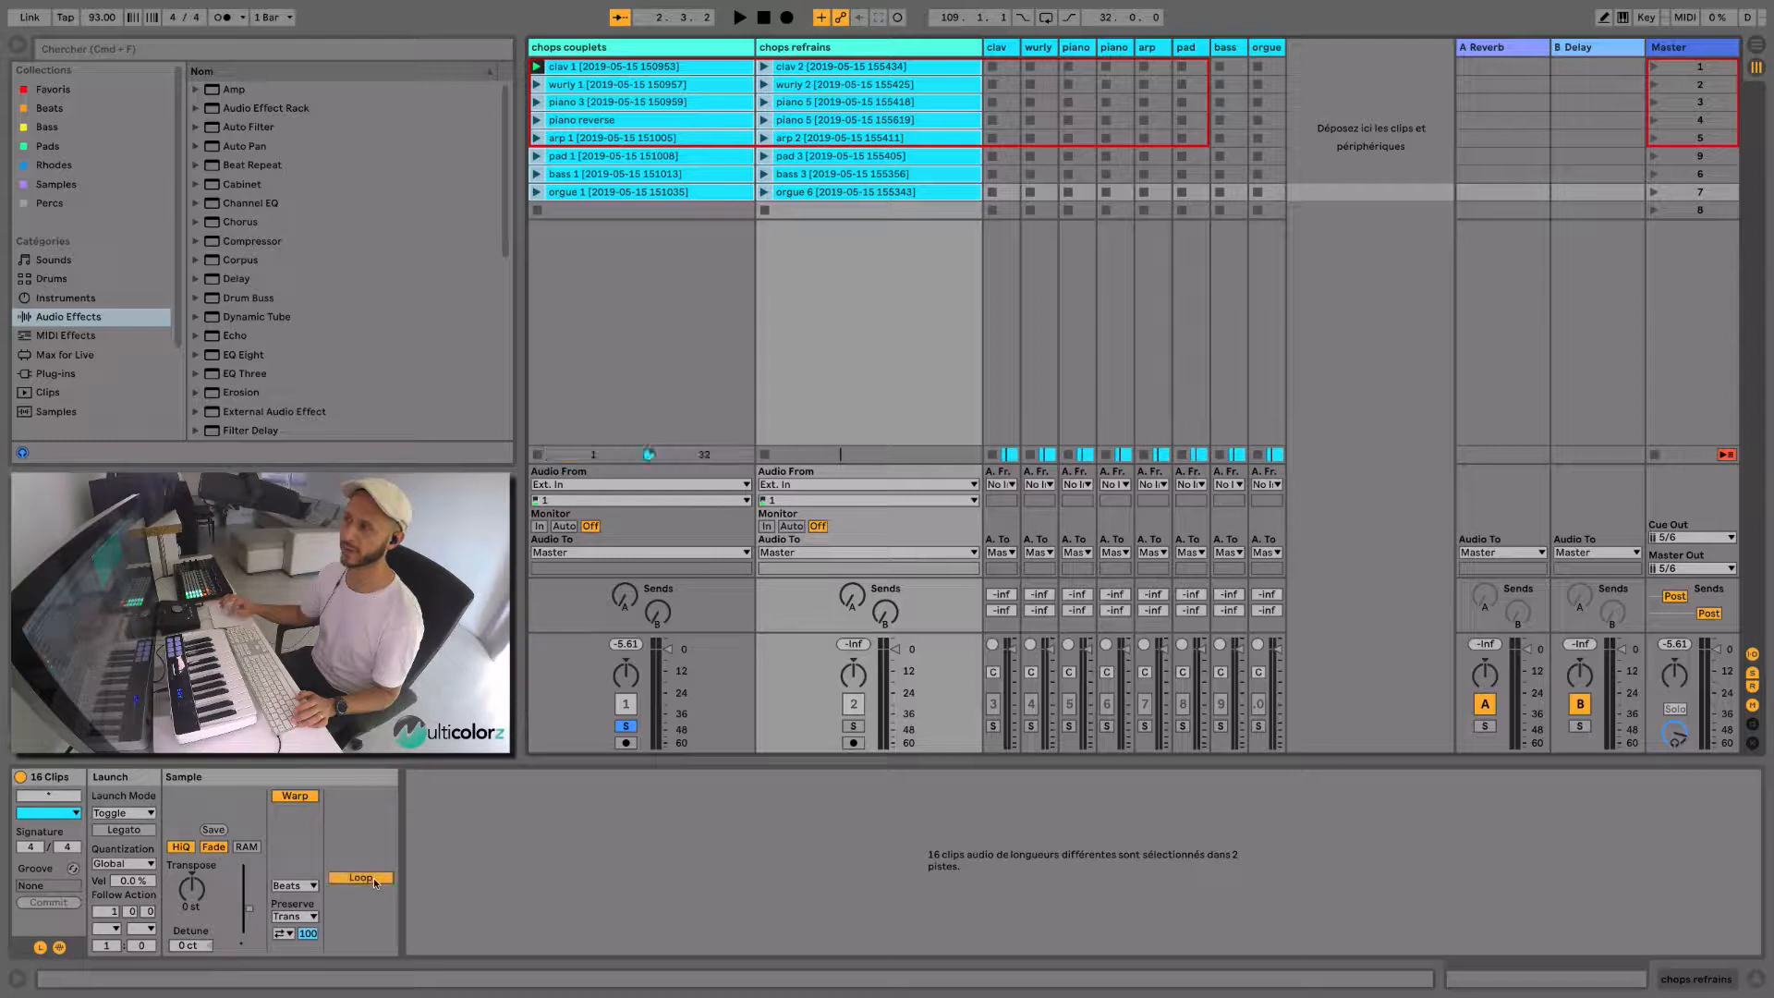
- Show the launch settings of the clav 1 clip and set its first follow action to Next
click(602, 67)
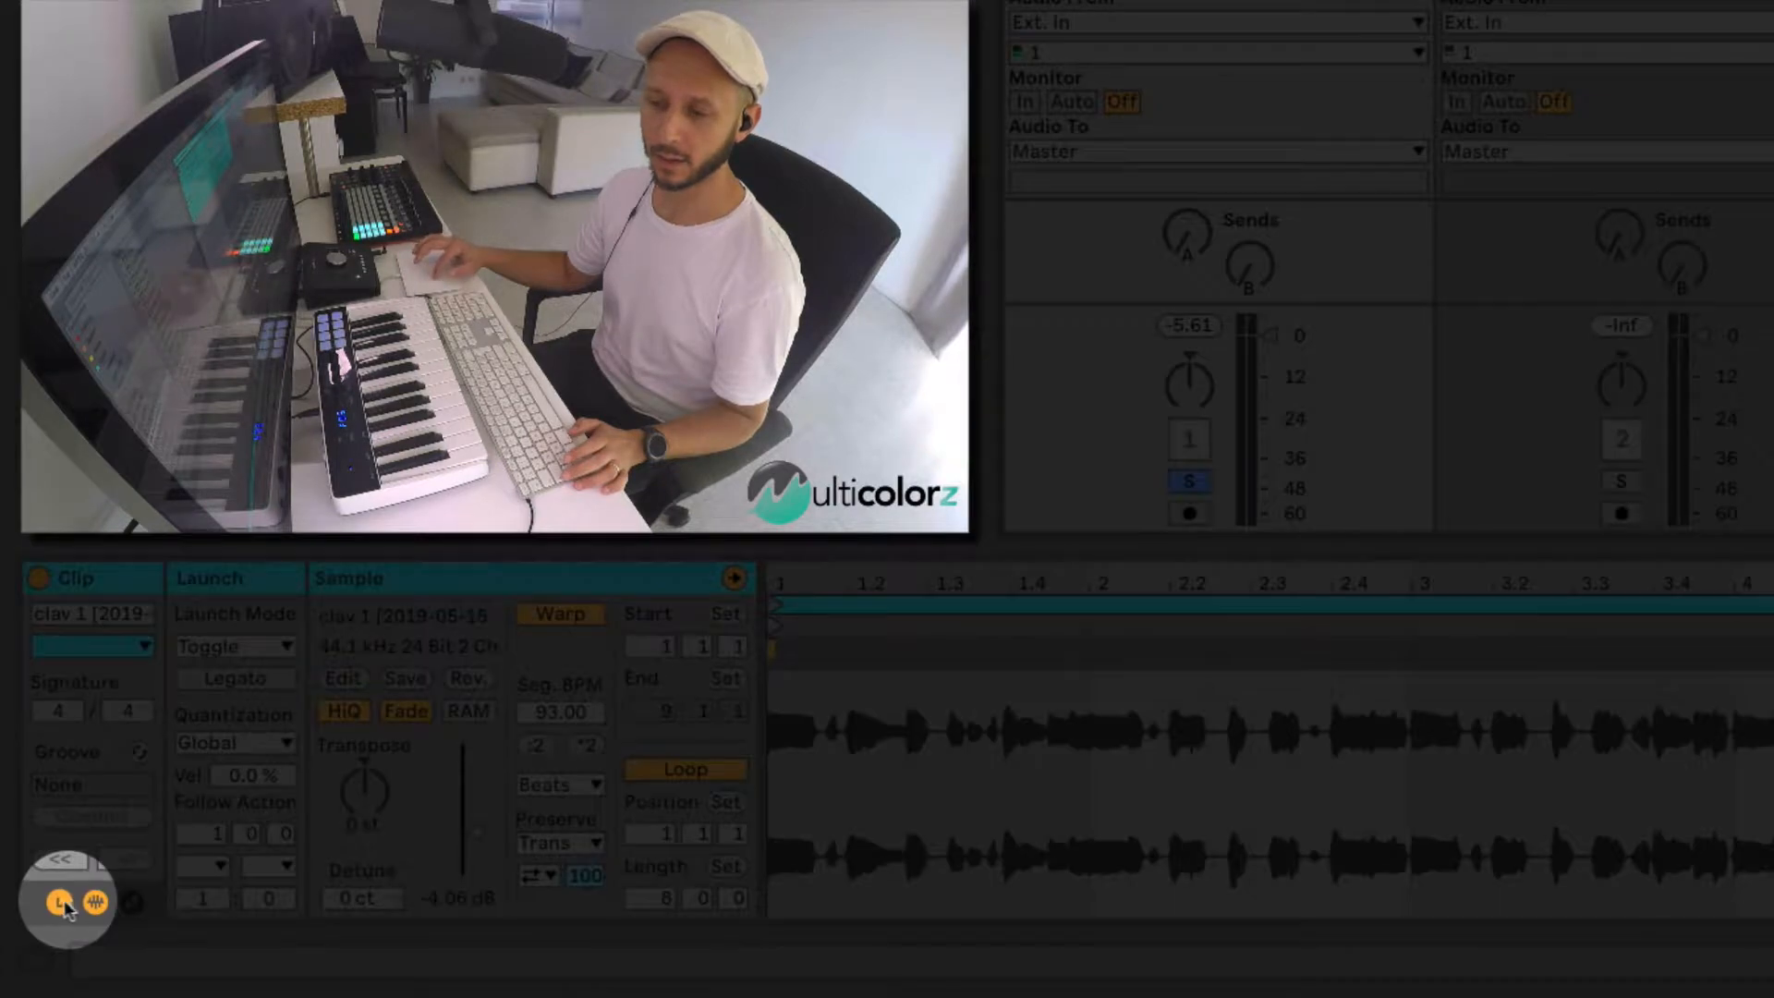
click(58, 903)
click(59, 903)
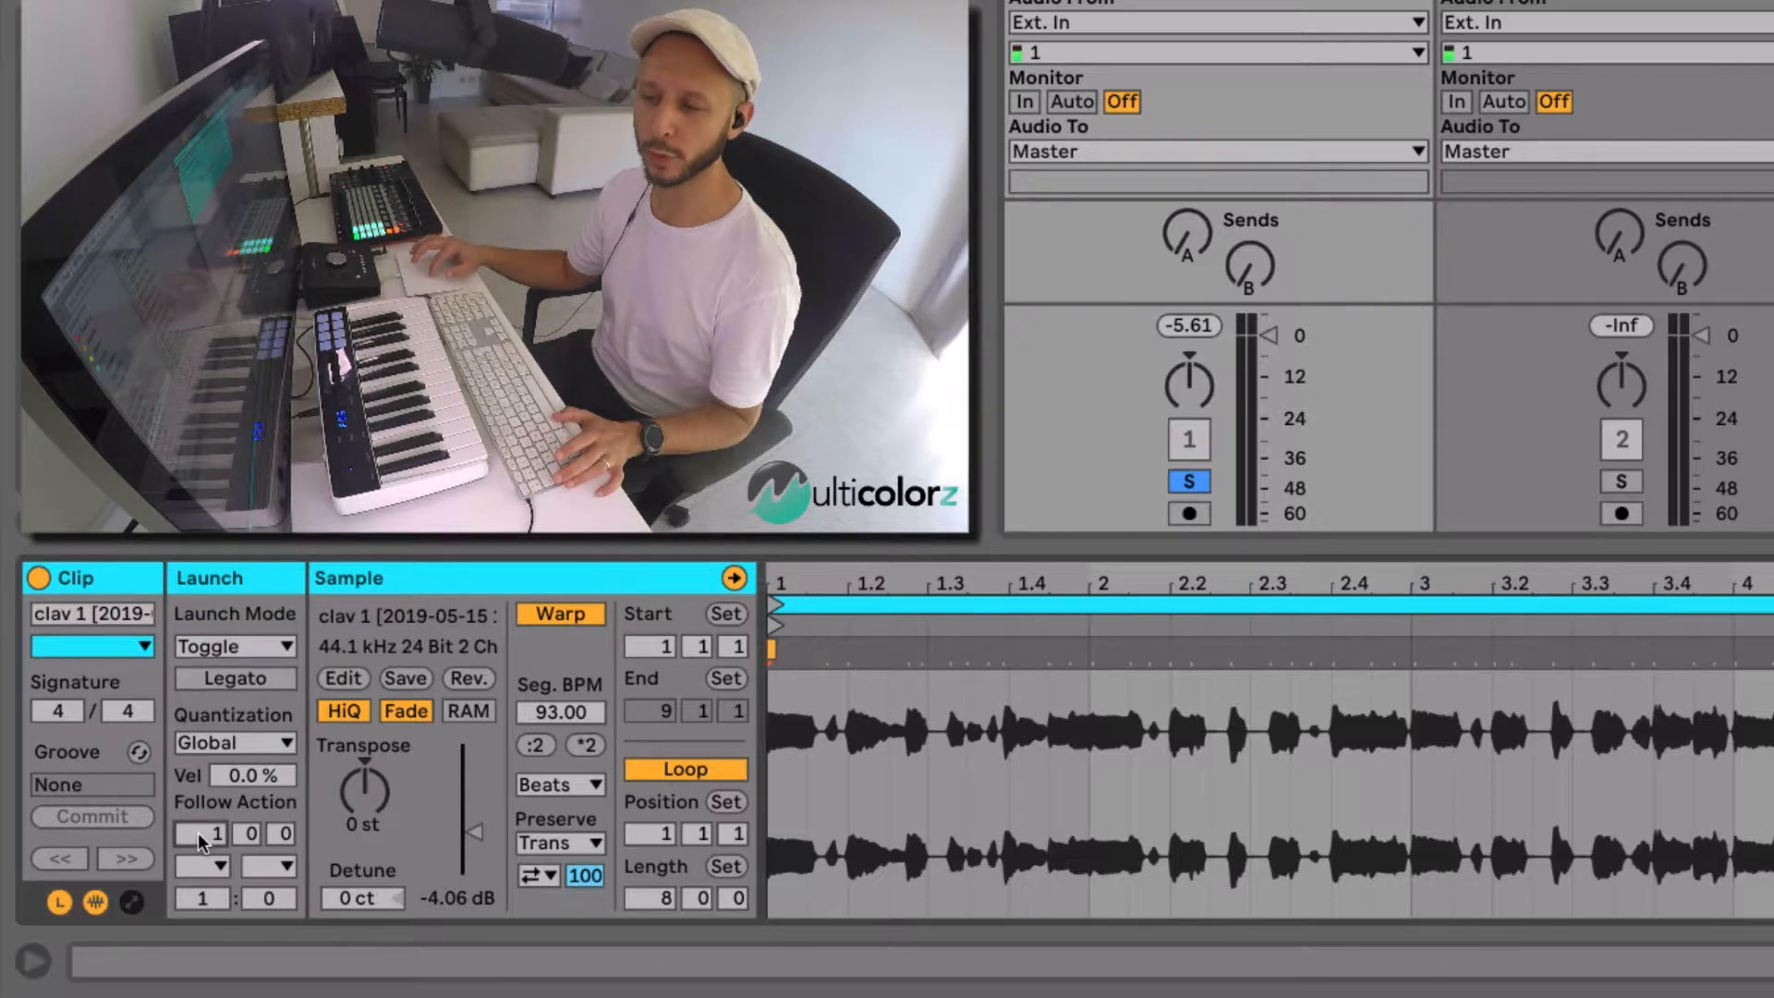
click(196, 863)
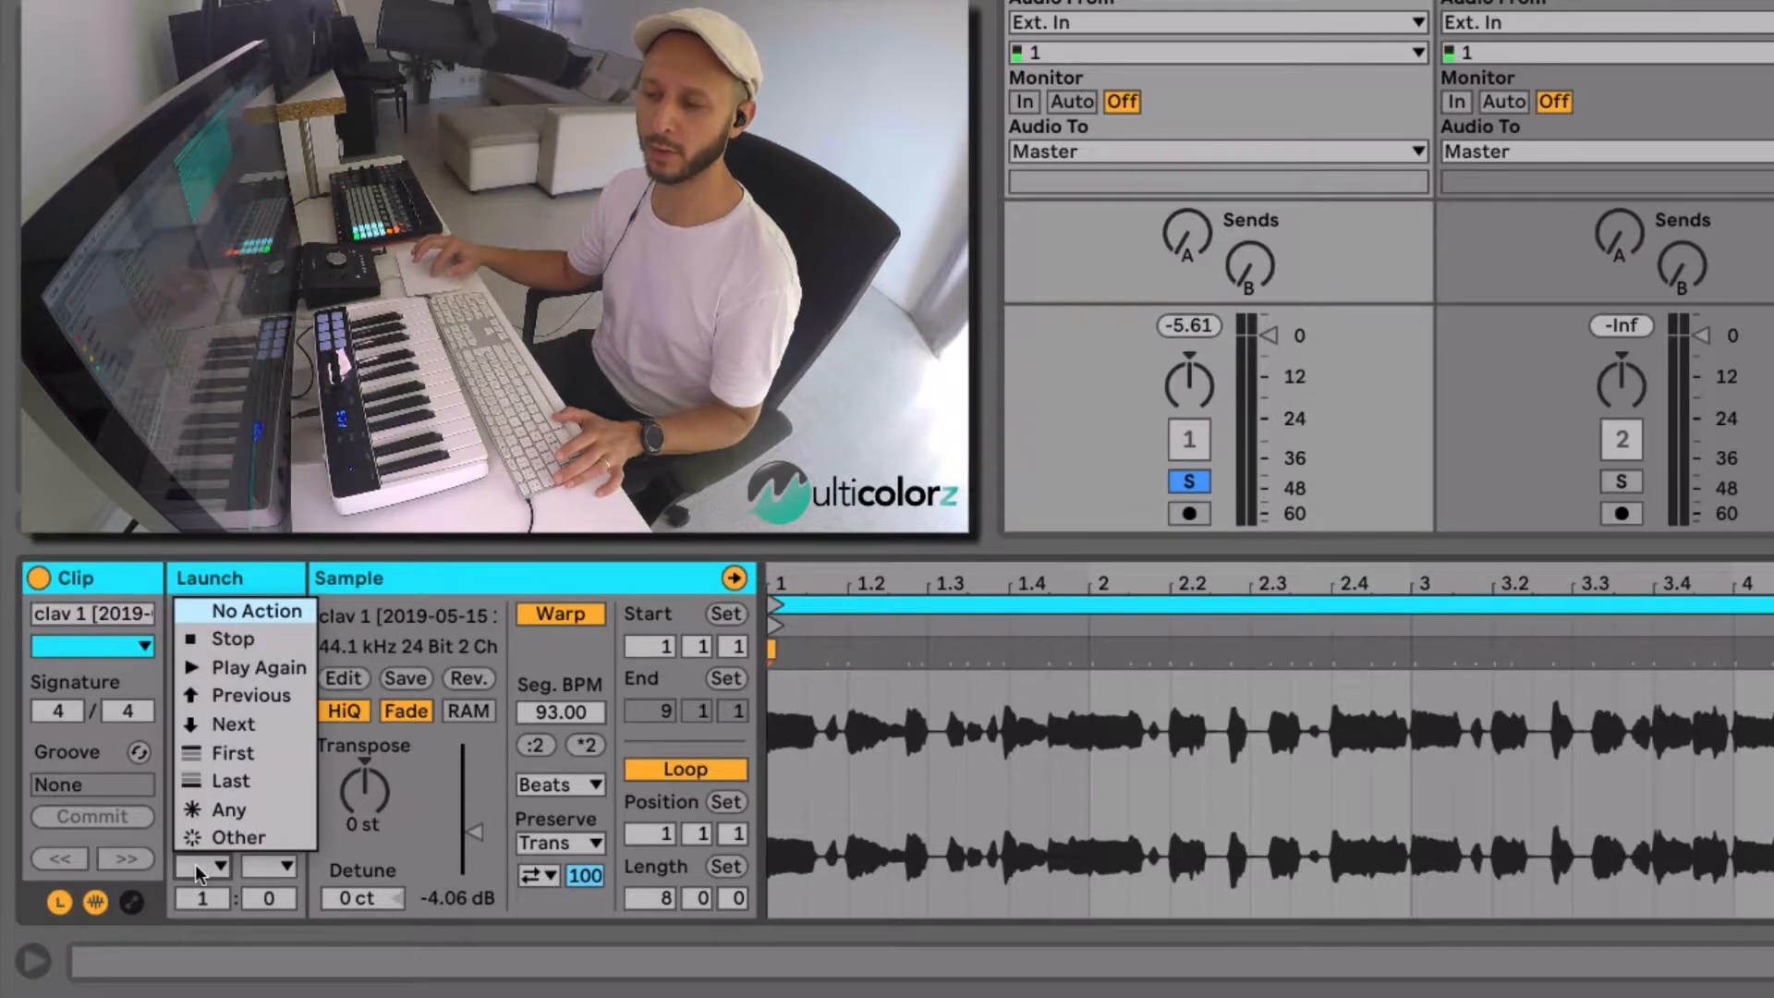
click(241, 725)
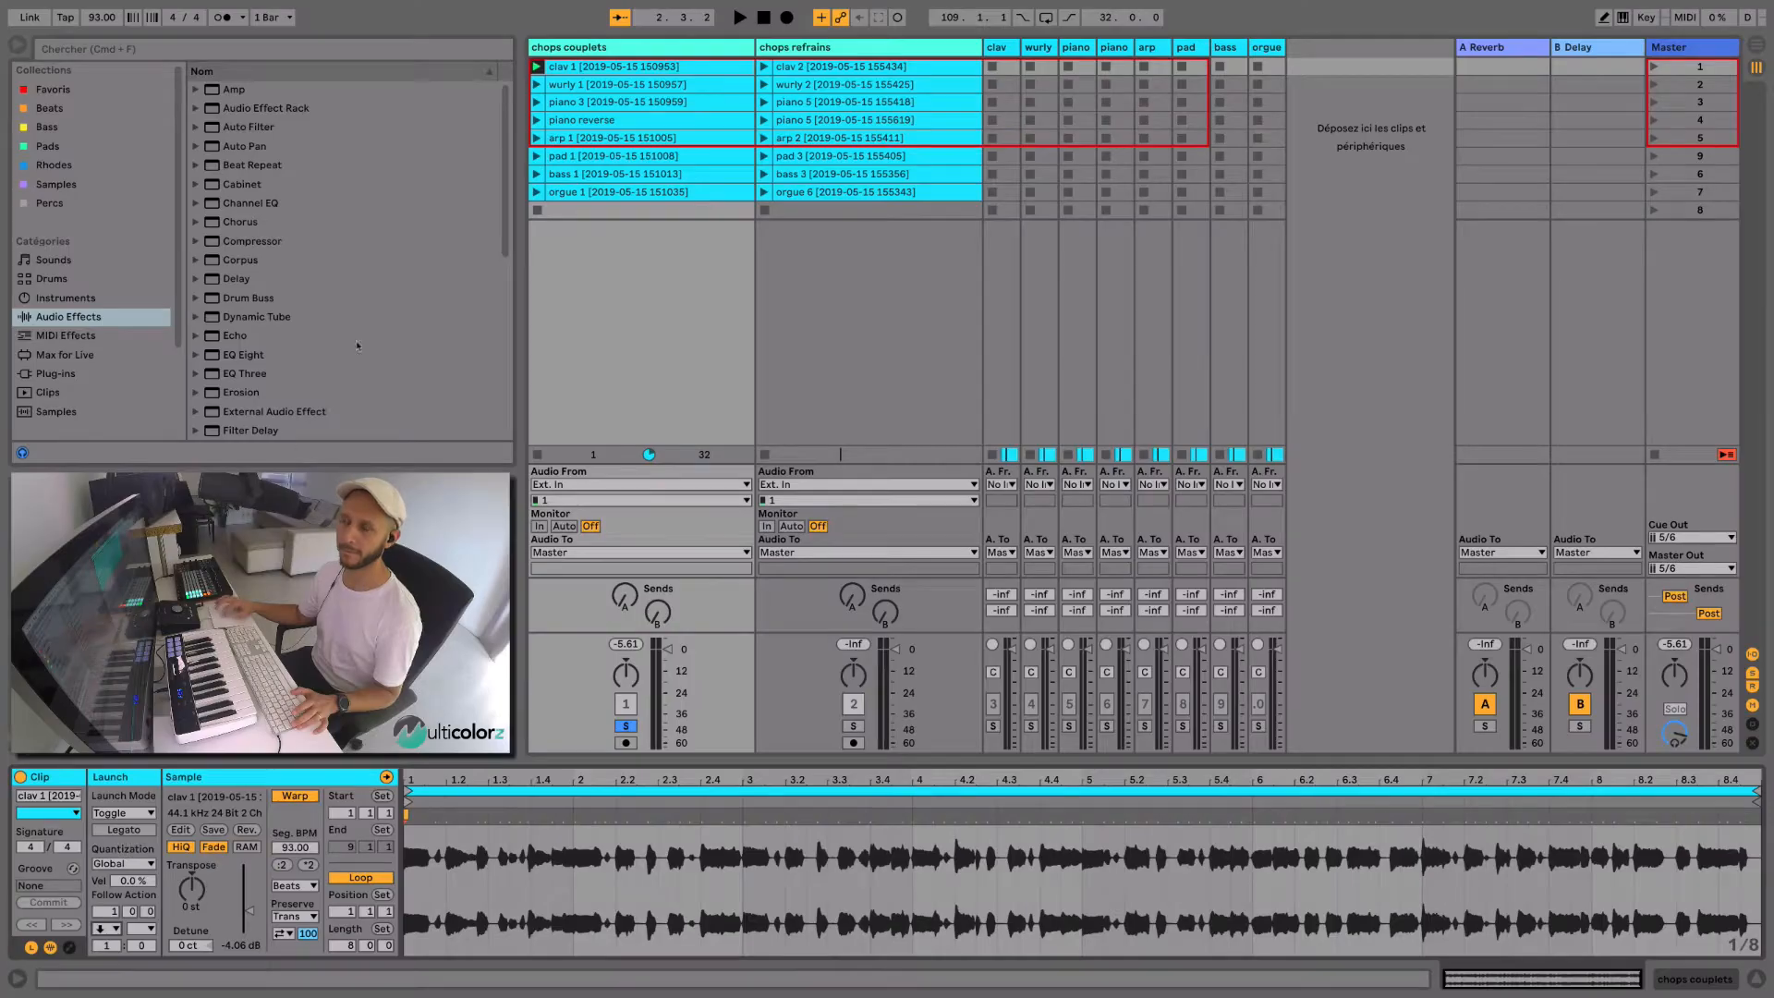
- Play clav 1 to test its follow action and set the clip's follow action time to 0.0.1
click(574, 70)
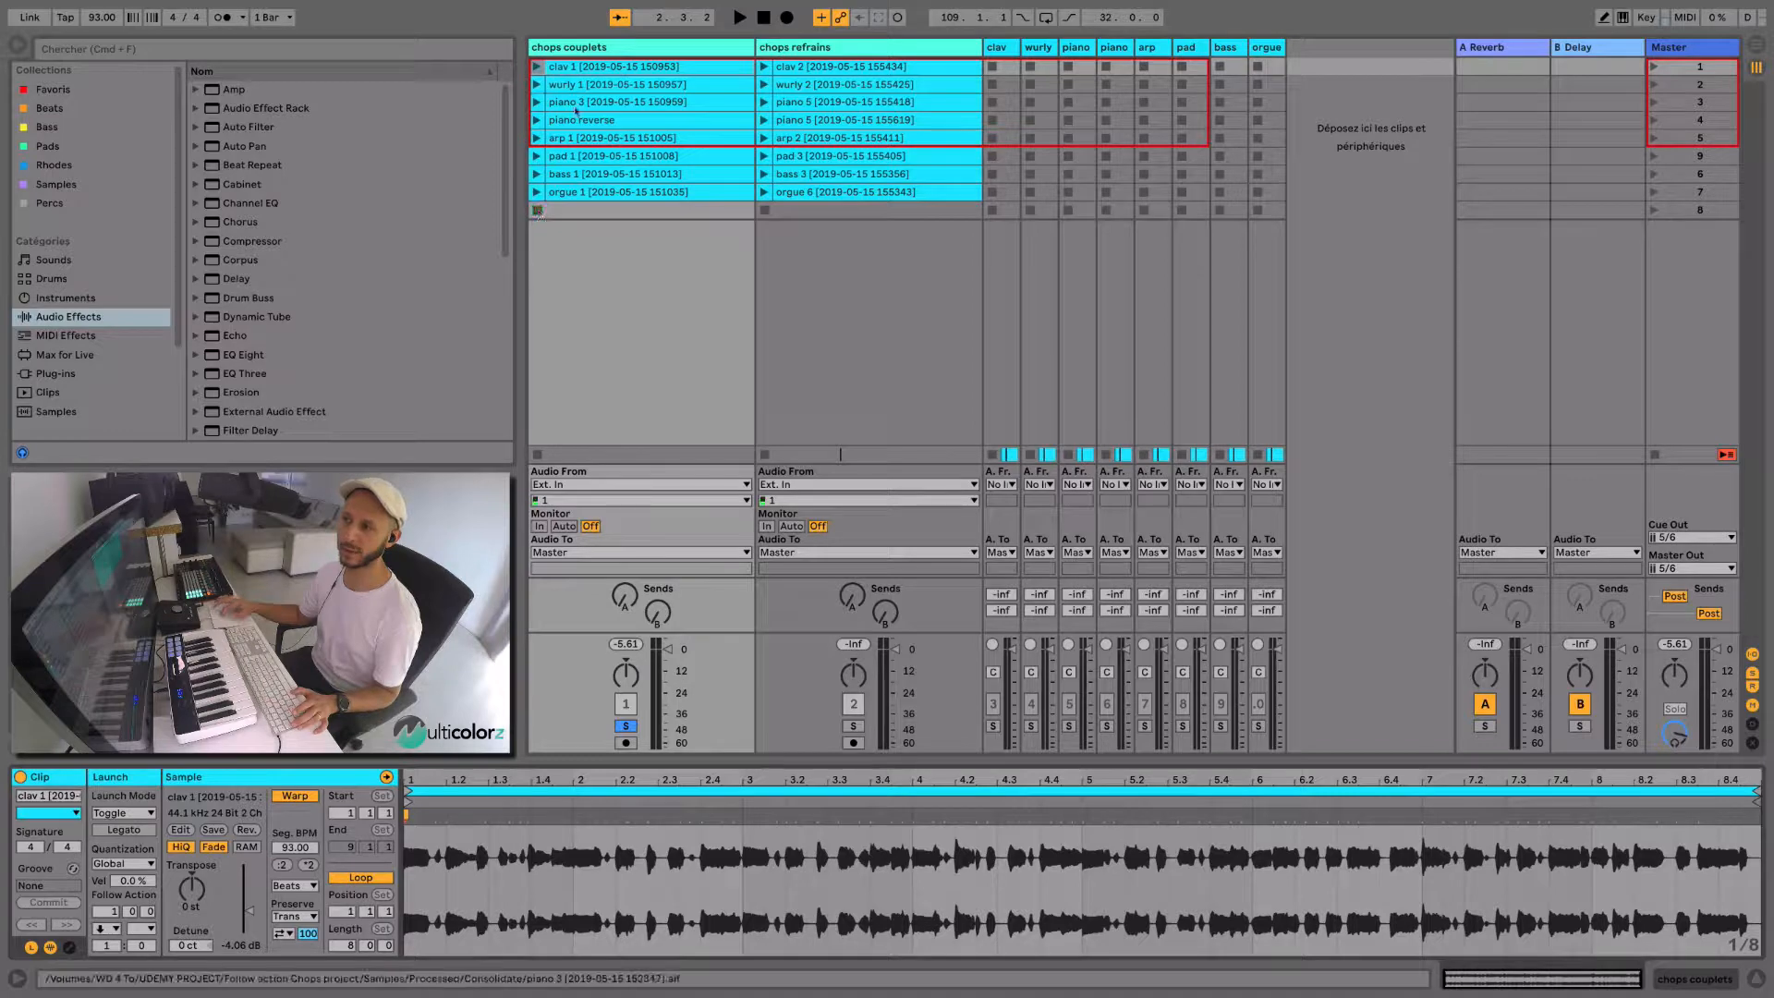
click(537, 67)
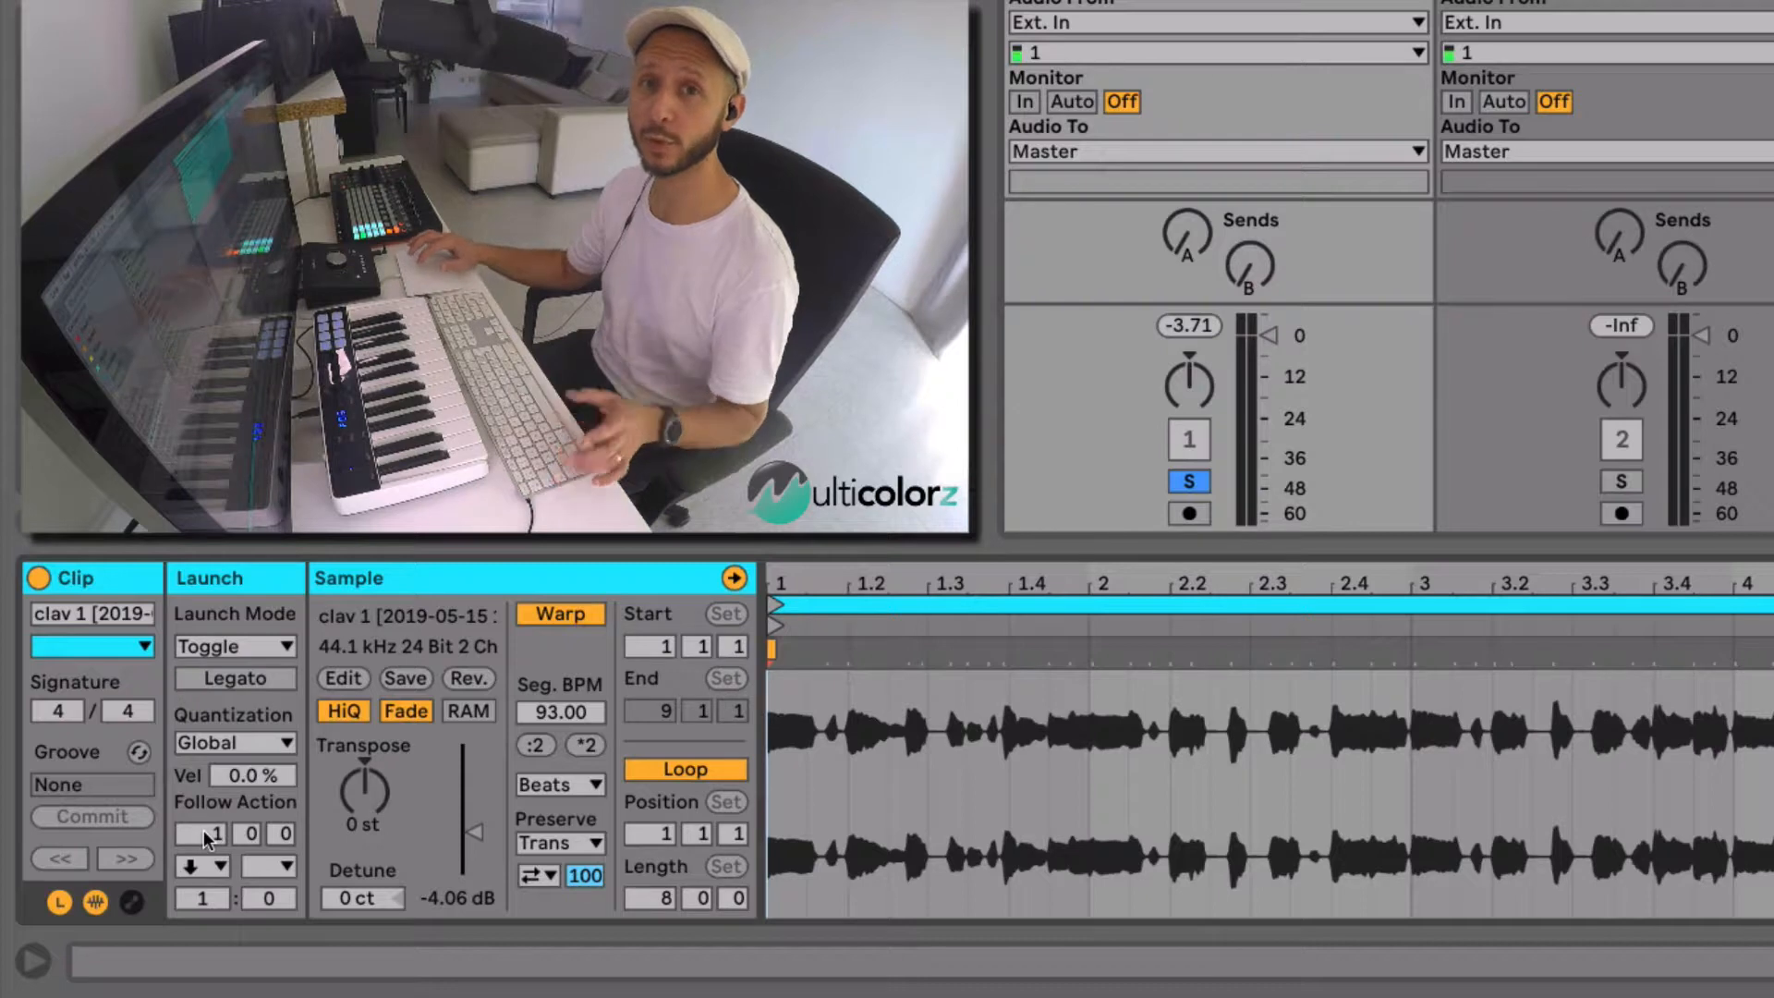
click(285, 836)
text(1)
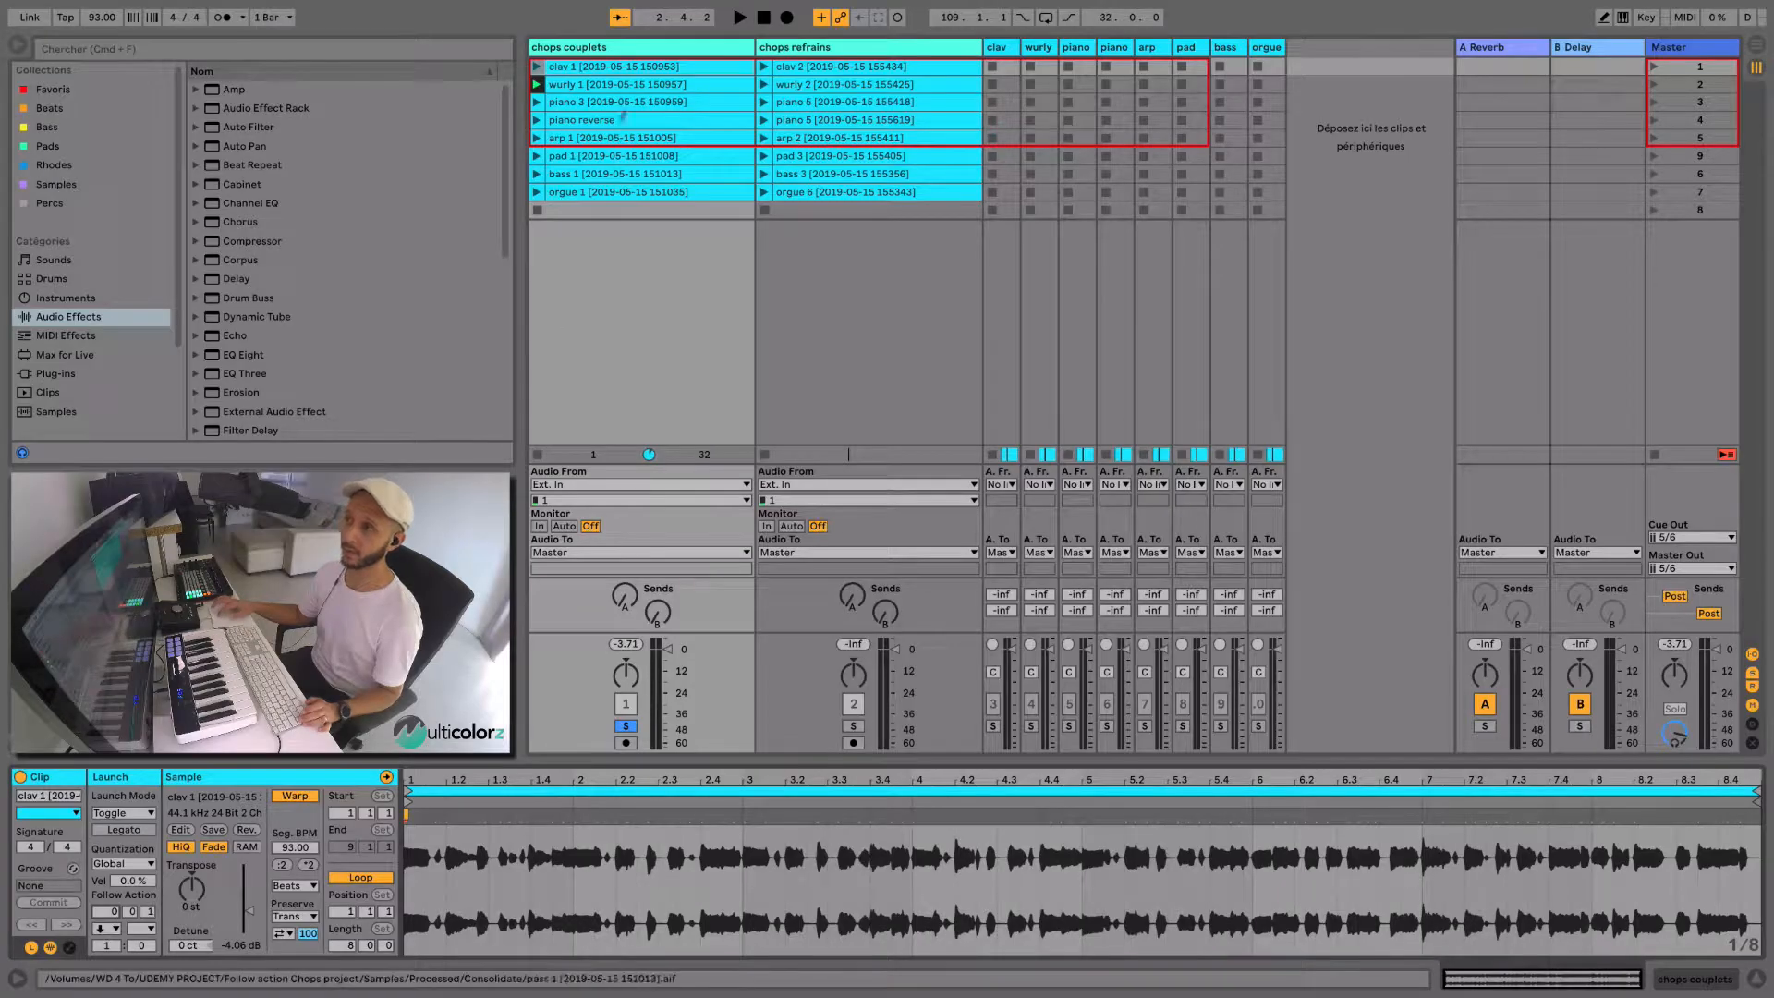
- Set the follow action of all 16 chops clips to Any with a follow action time of 0.0.1
shift+click(807, 195)
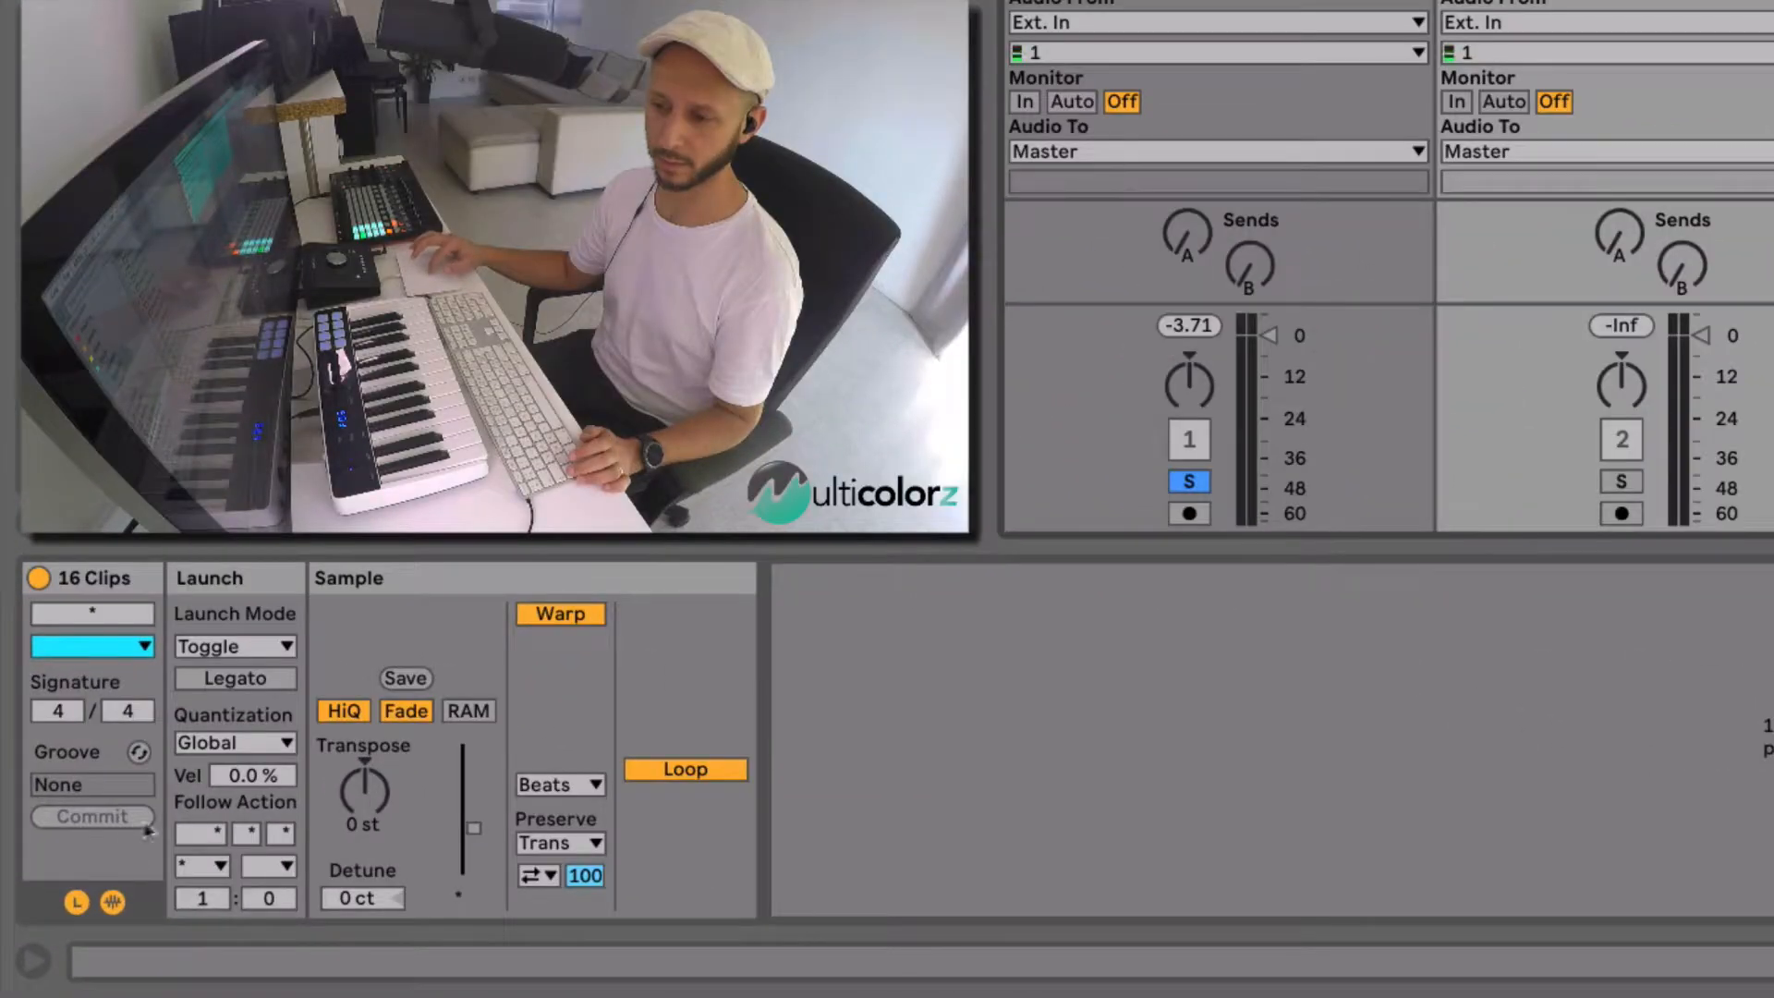
click(278, 836)
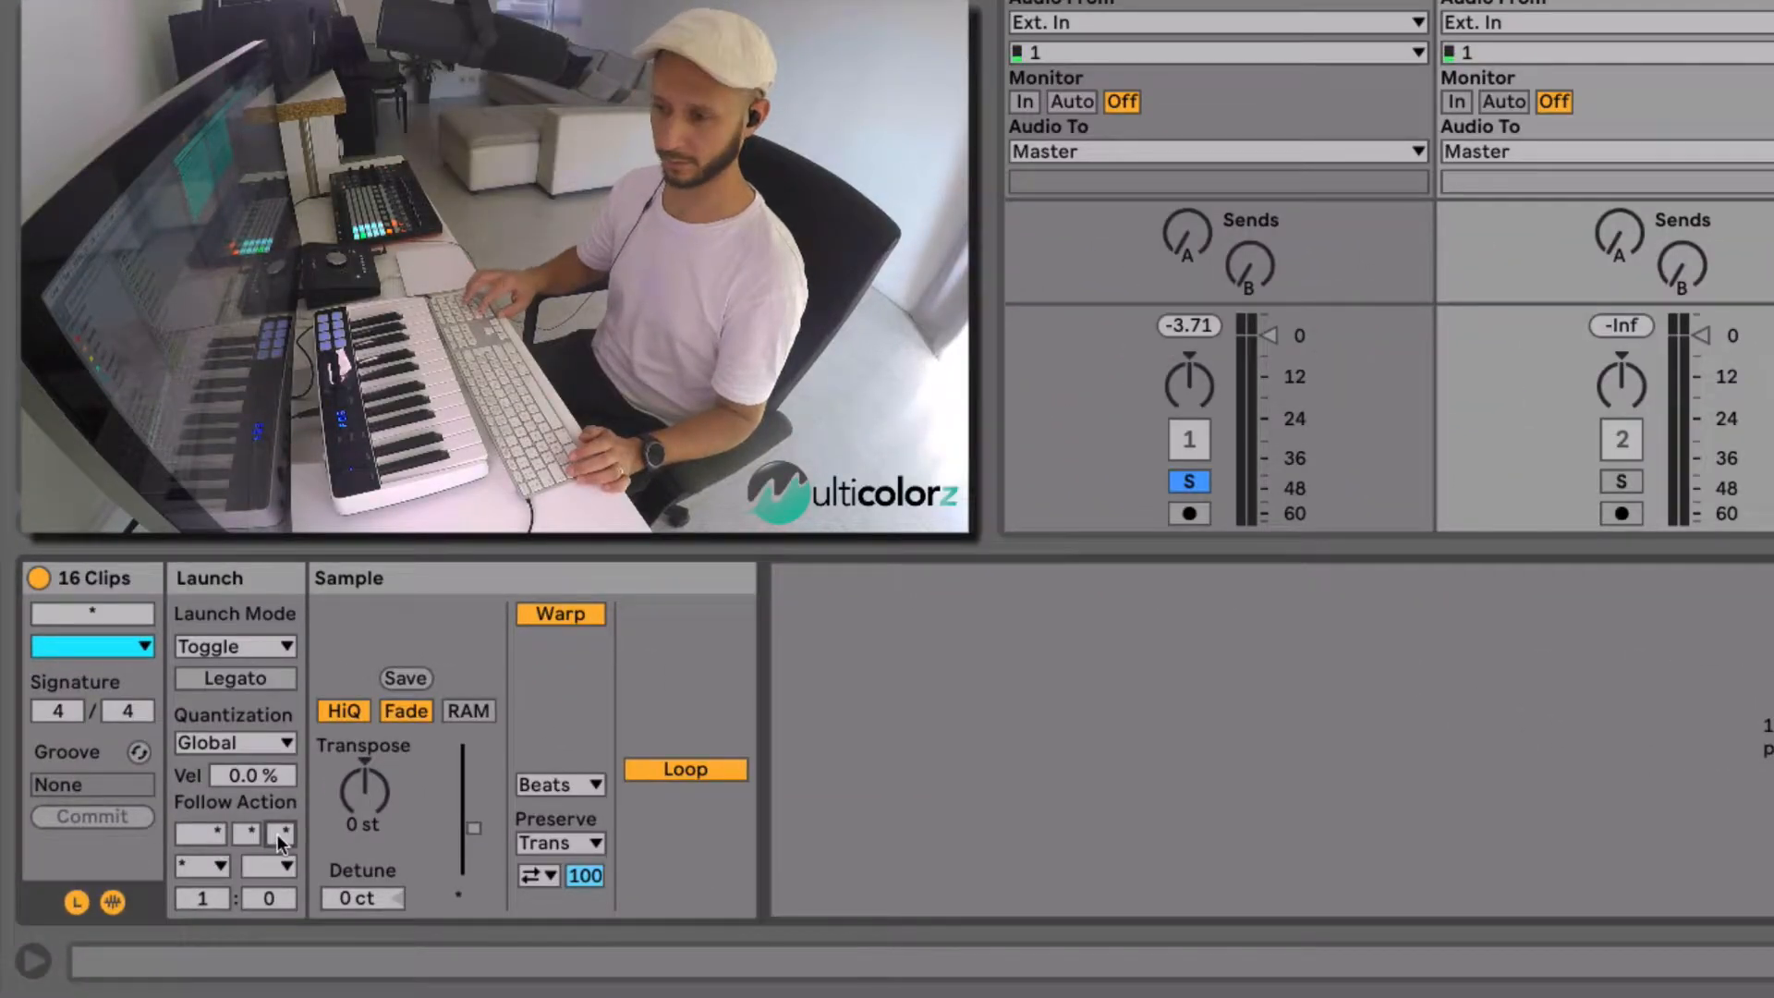
text(1)
key(Return)
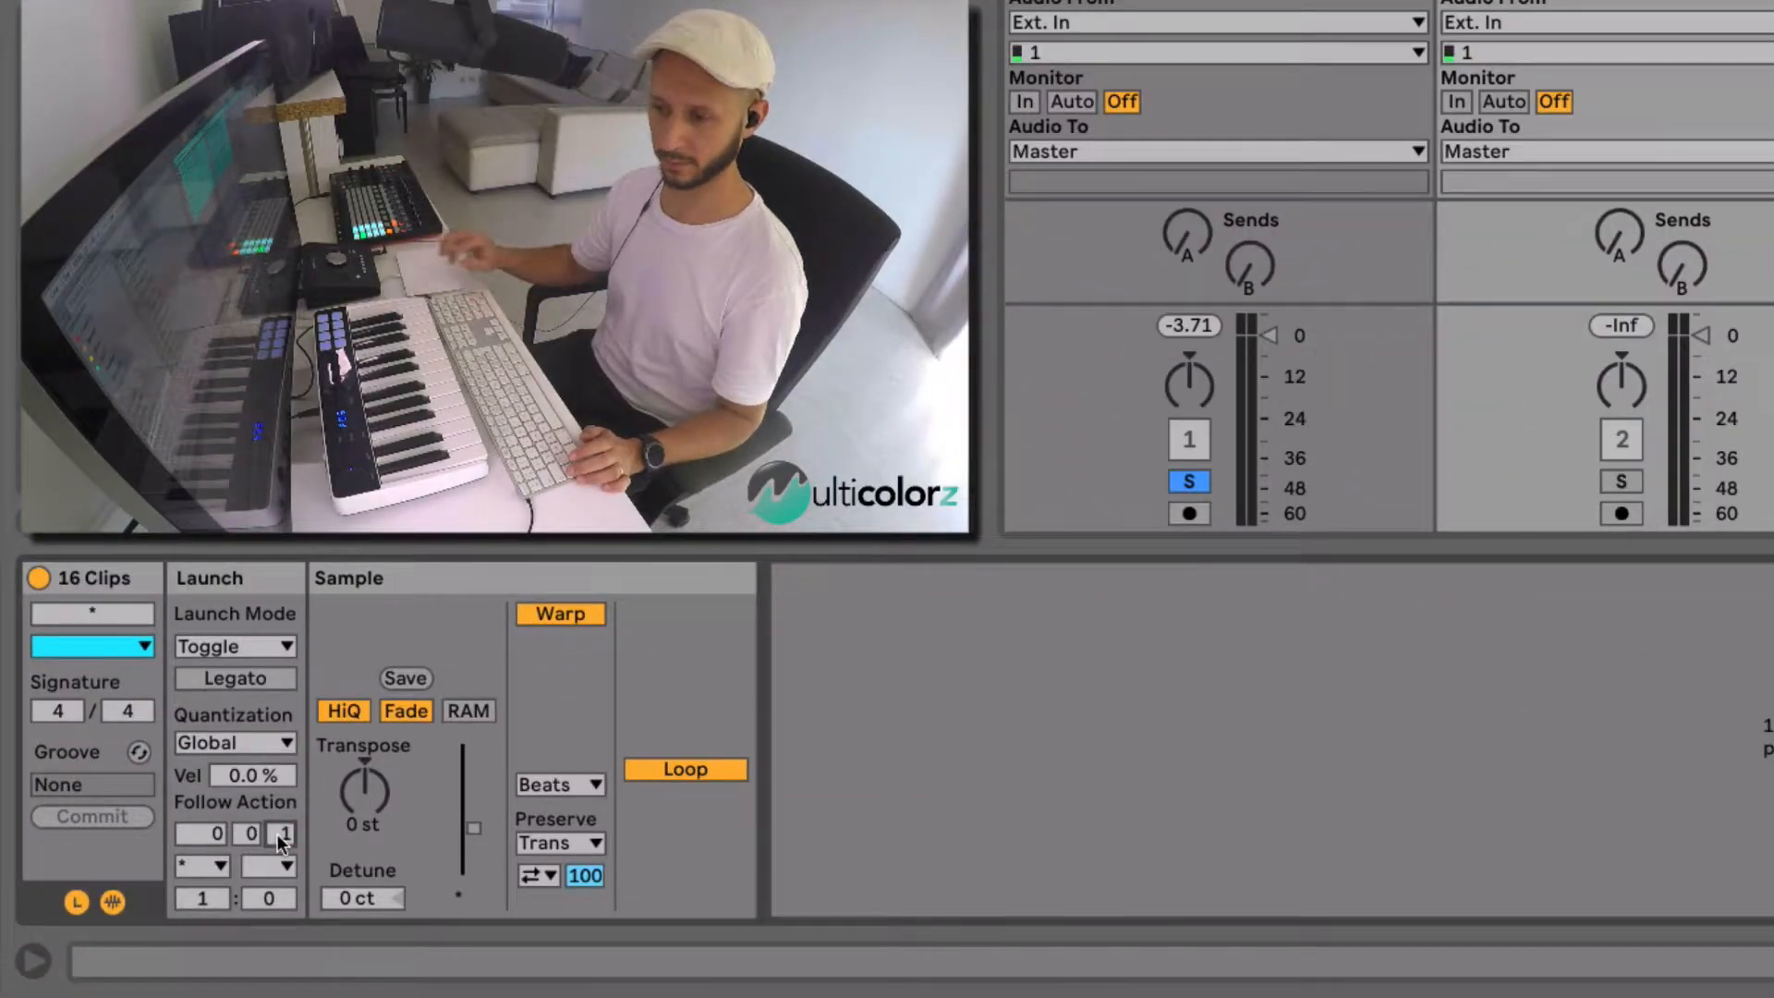
click(217, 858)
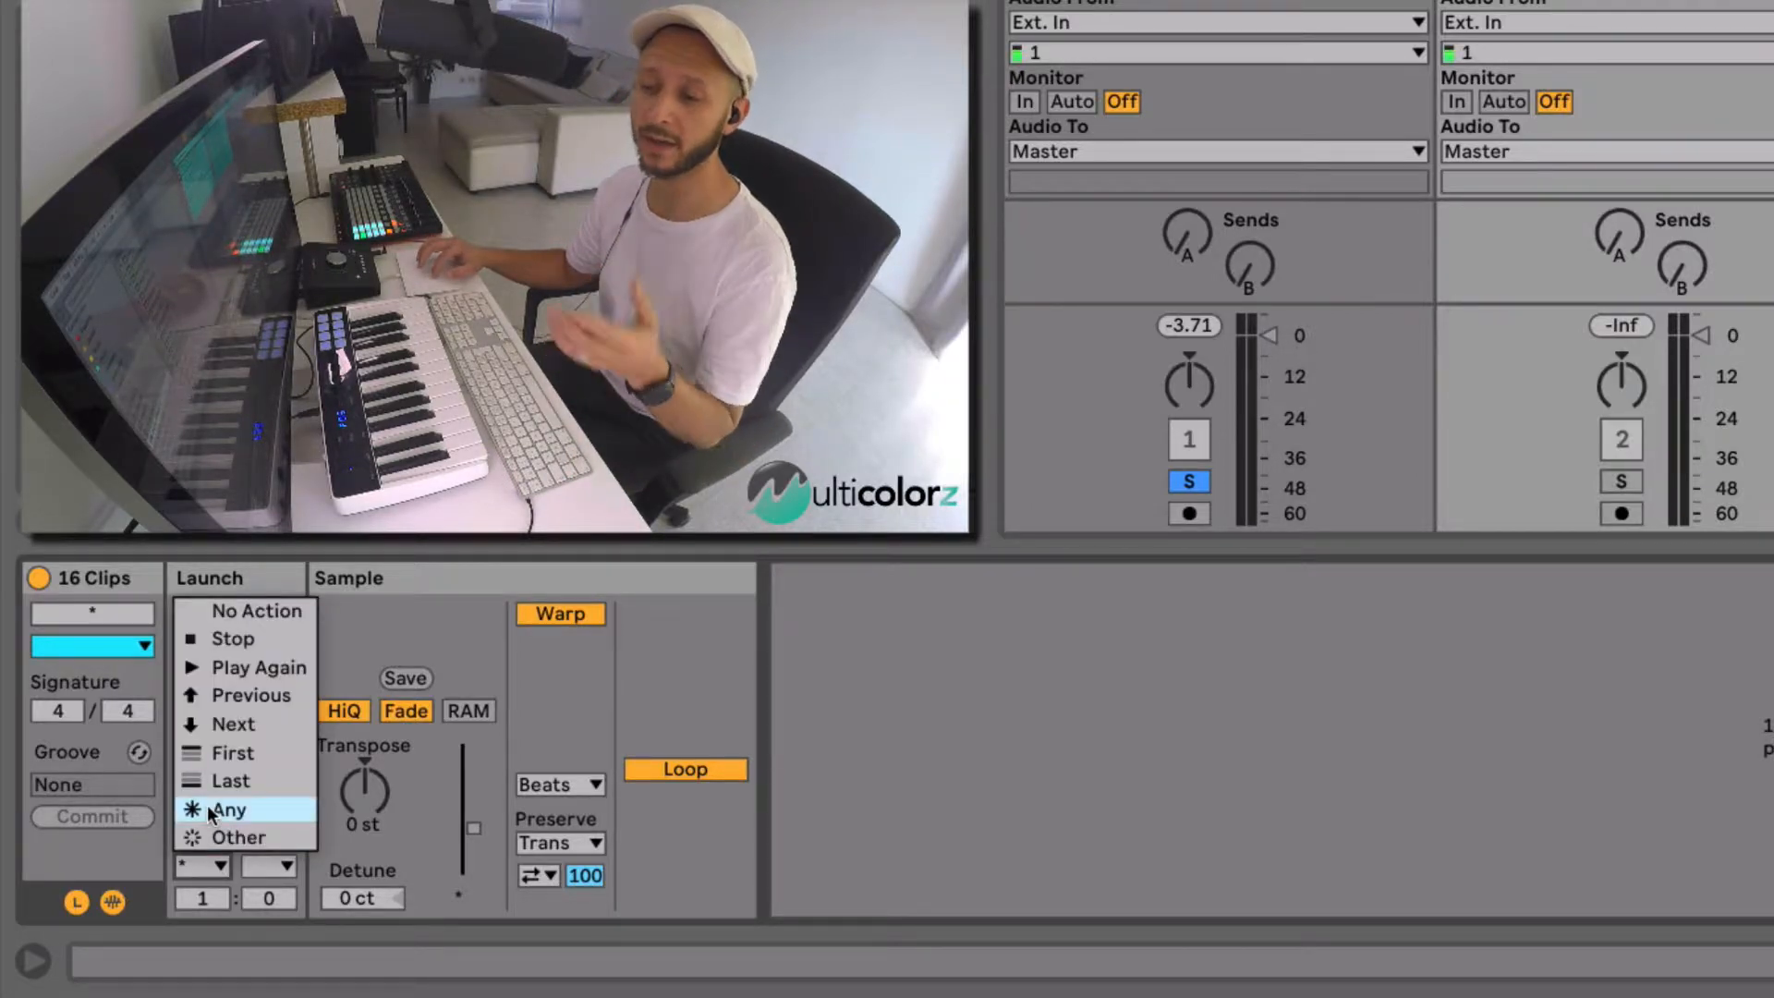
click(263, 808)
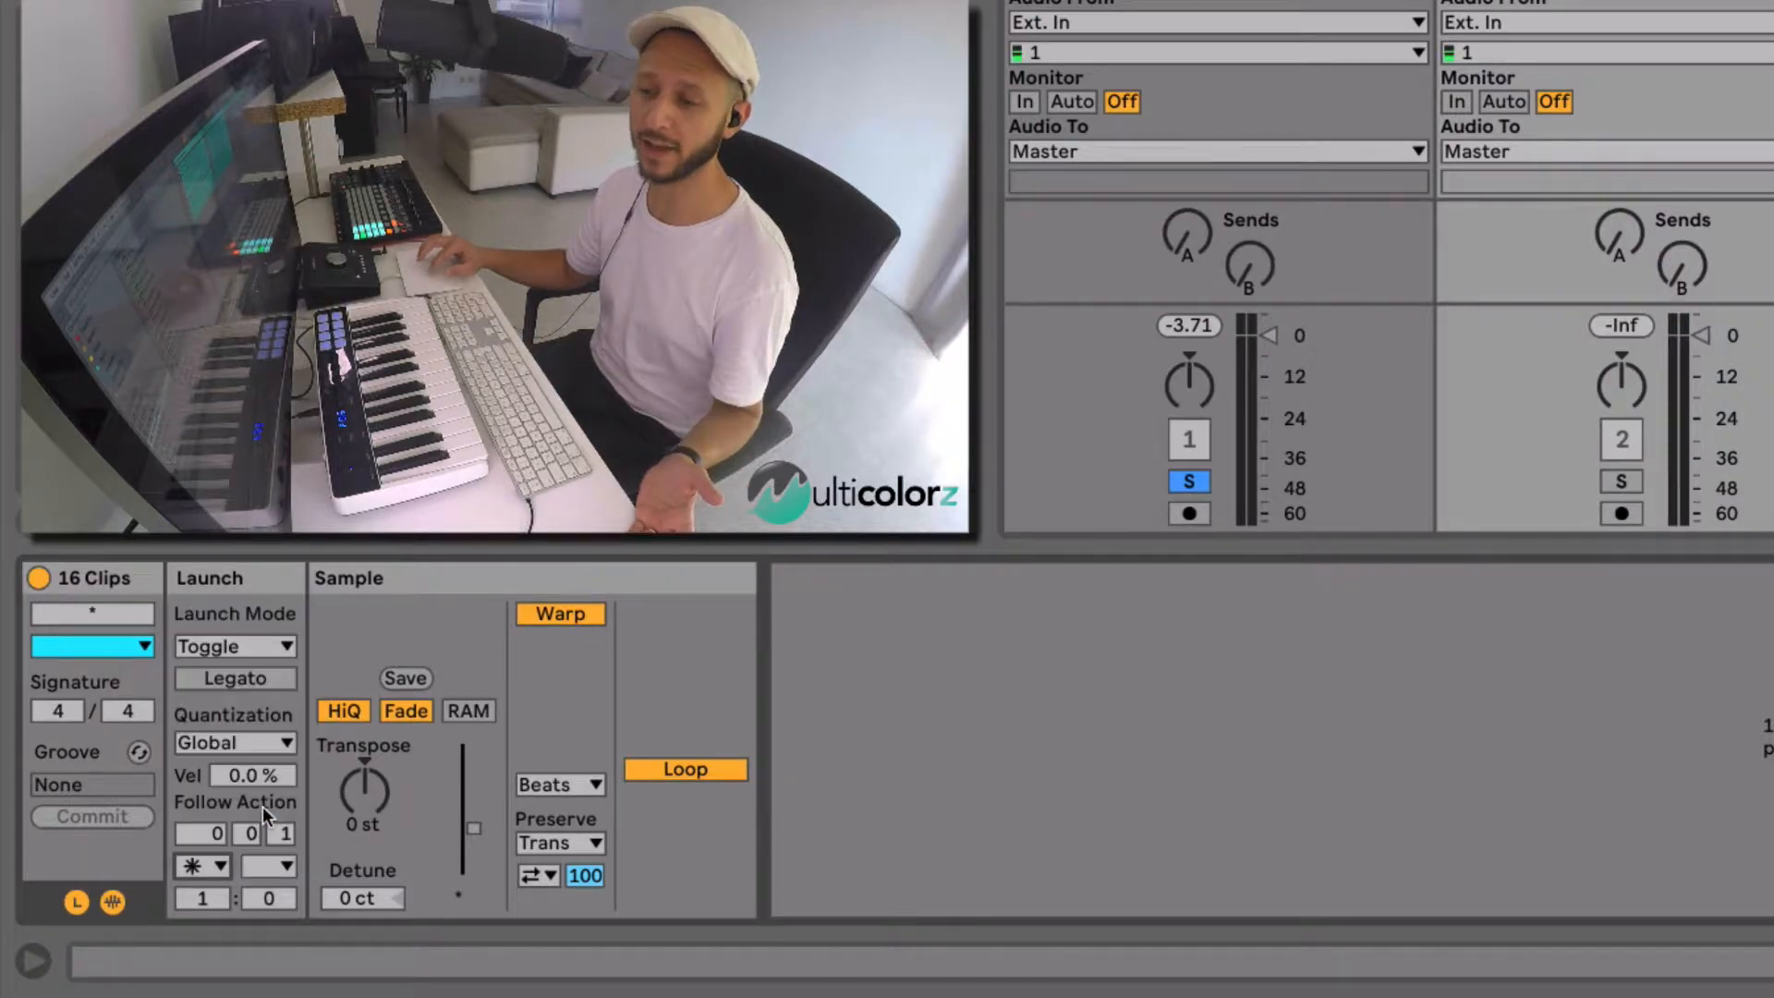
- Check the clav 1 clip's launch settings and play the chops couplets clips to hear the random follow actions
click(596, 48)
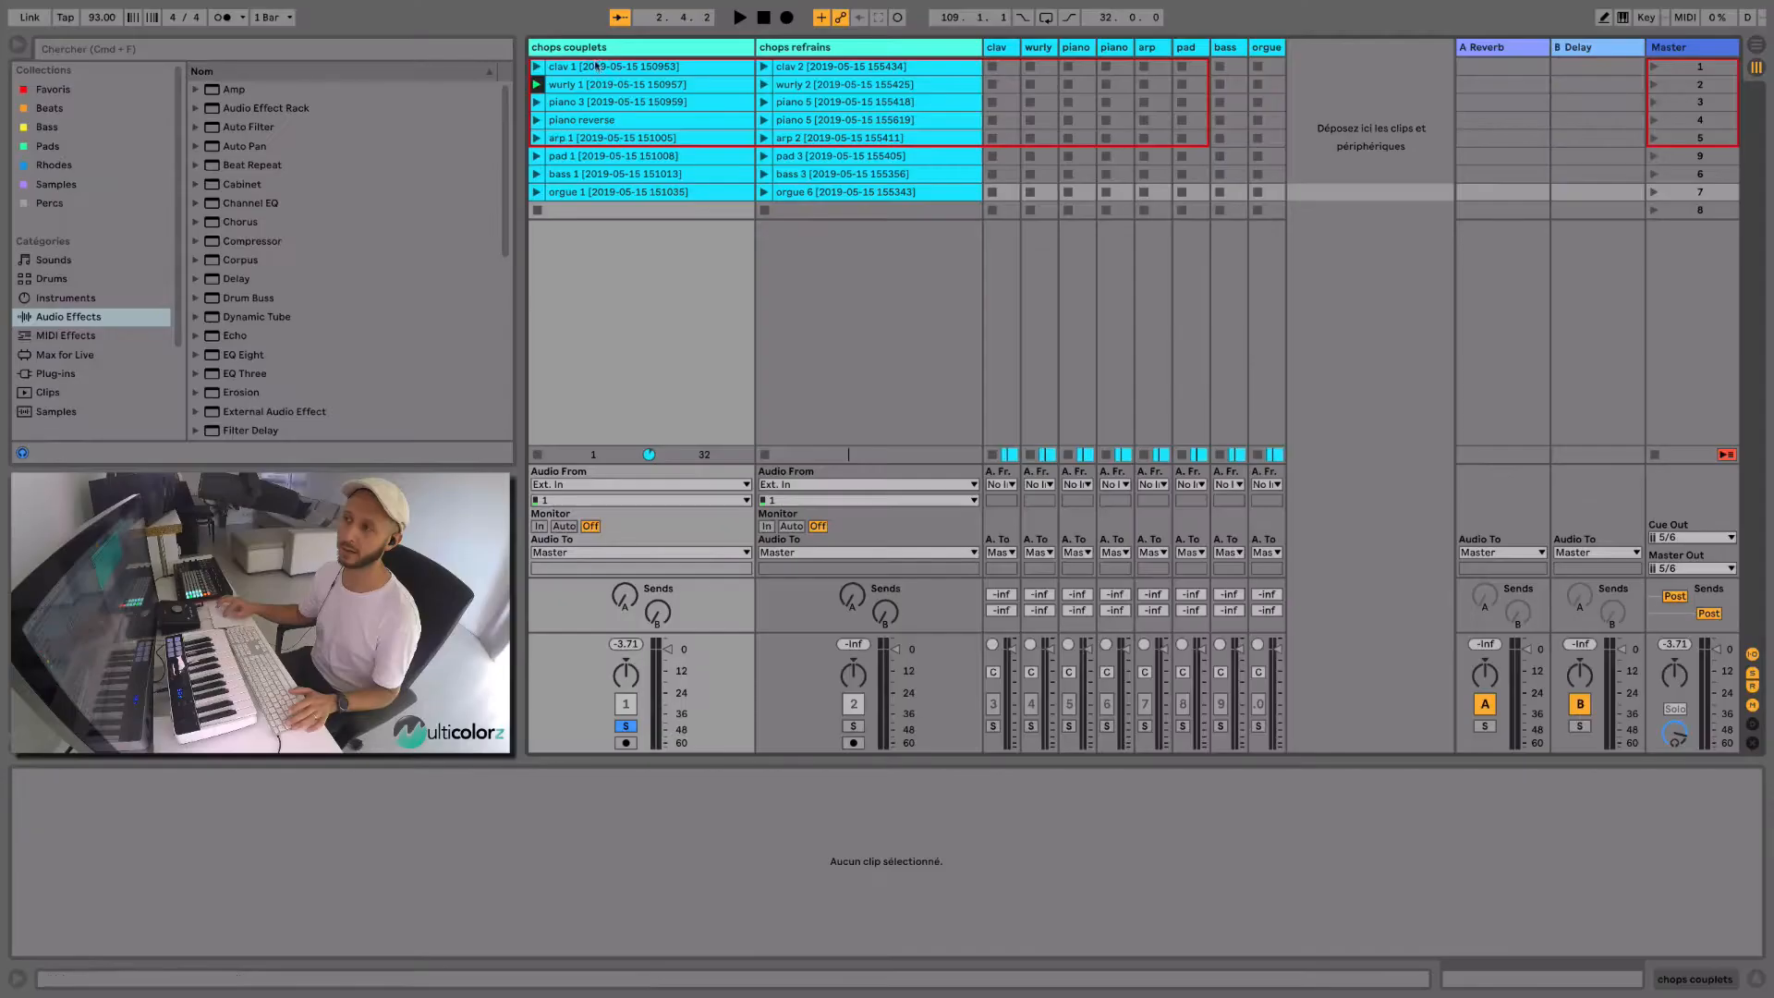
click(596, 66)
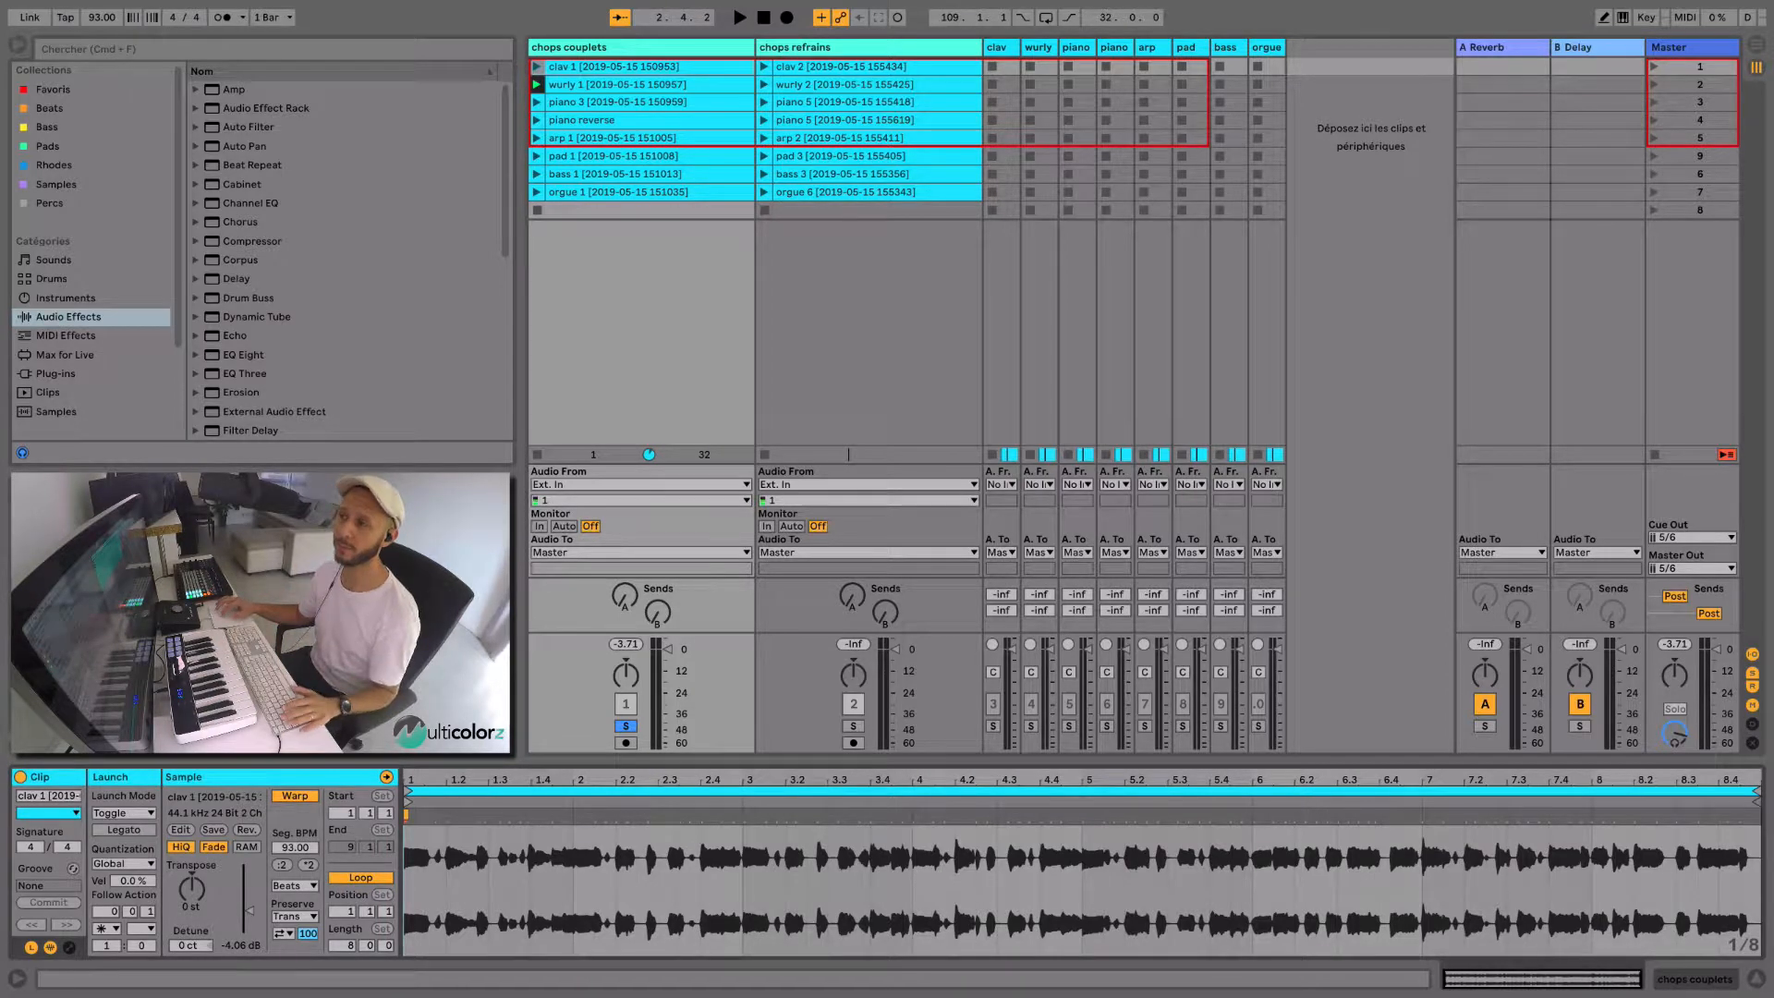
click(536, 84)
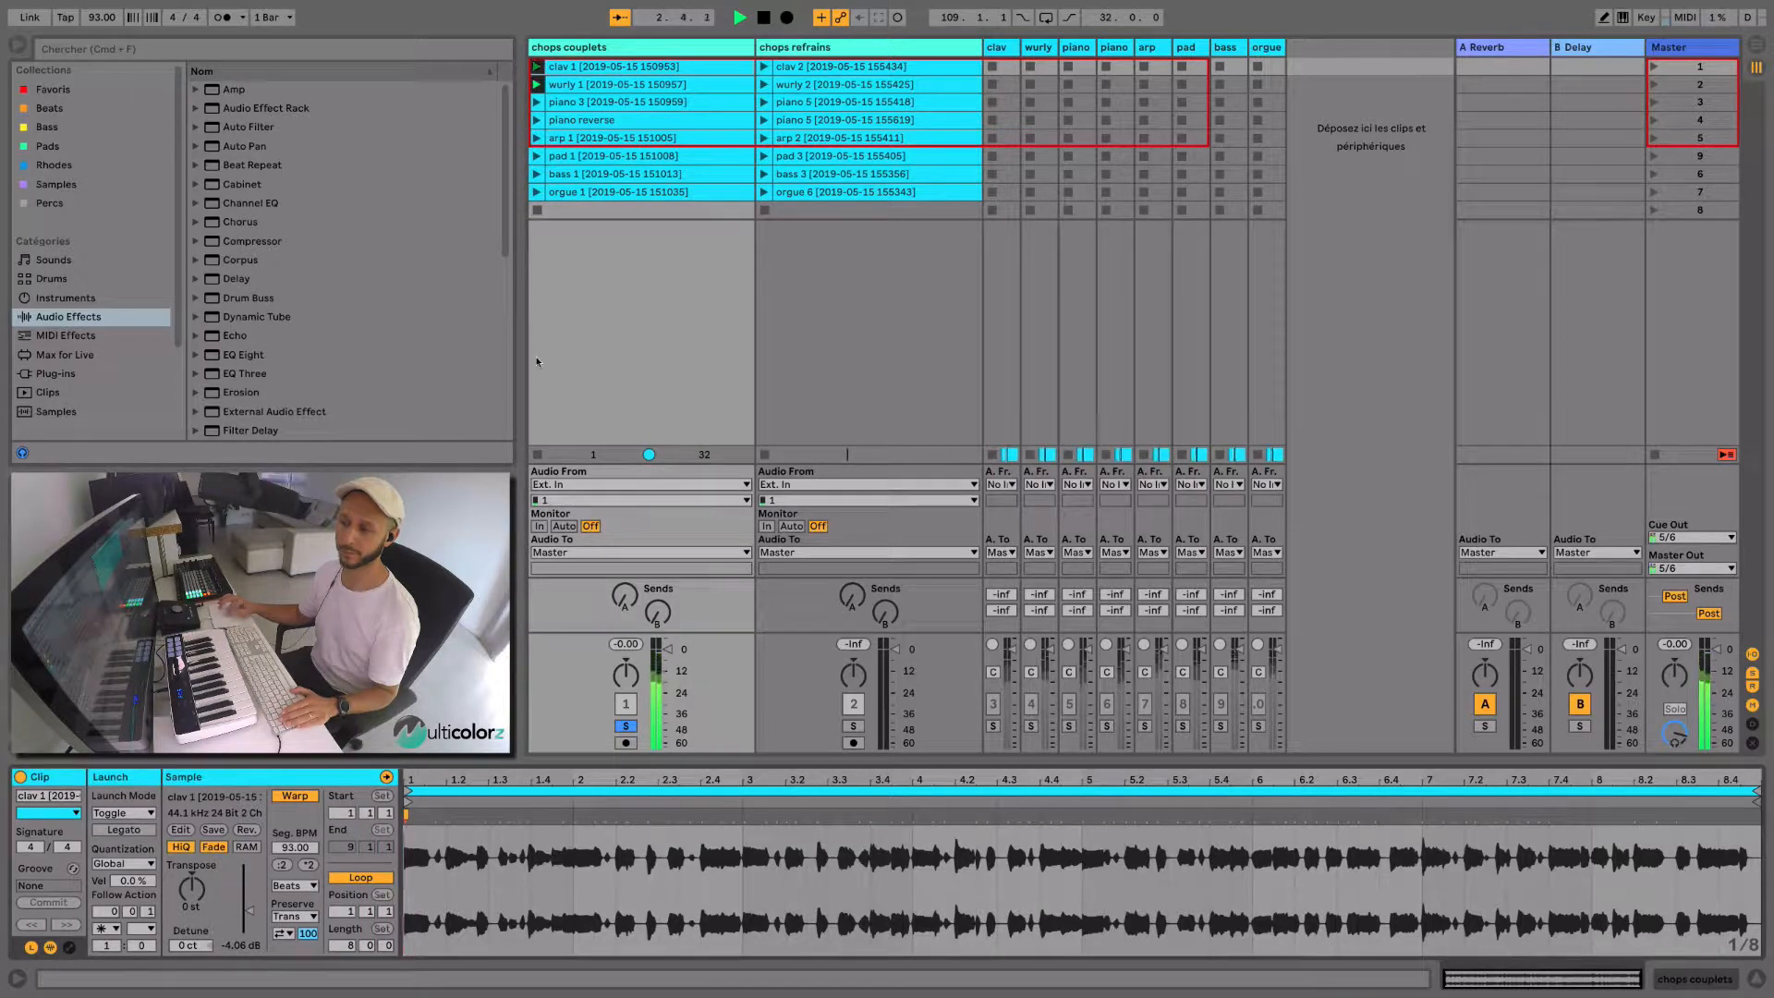
key(space)
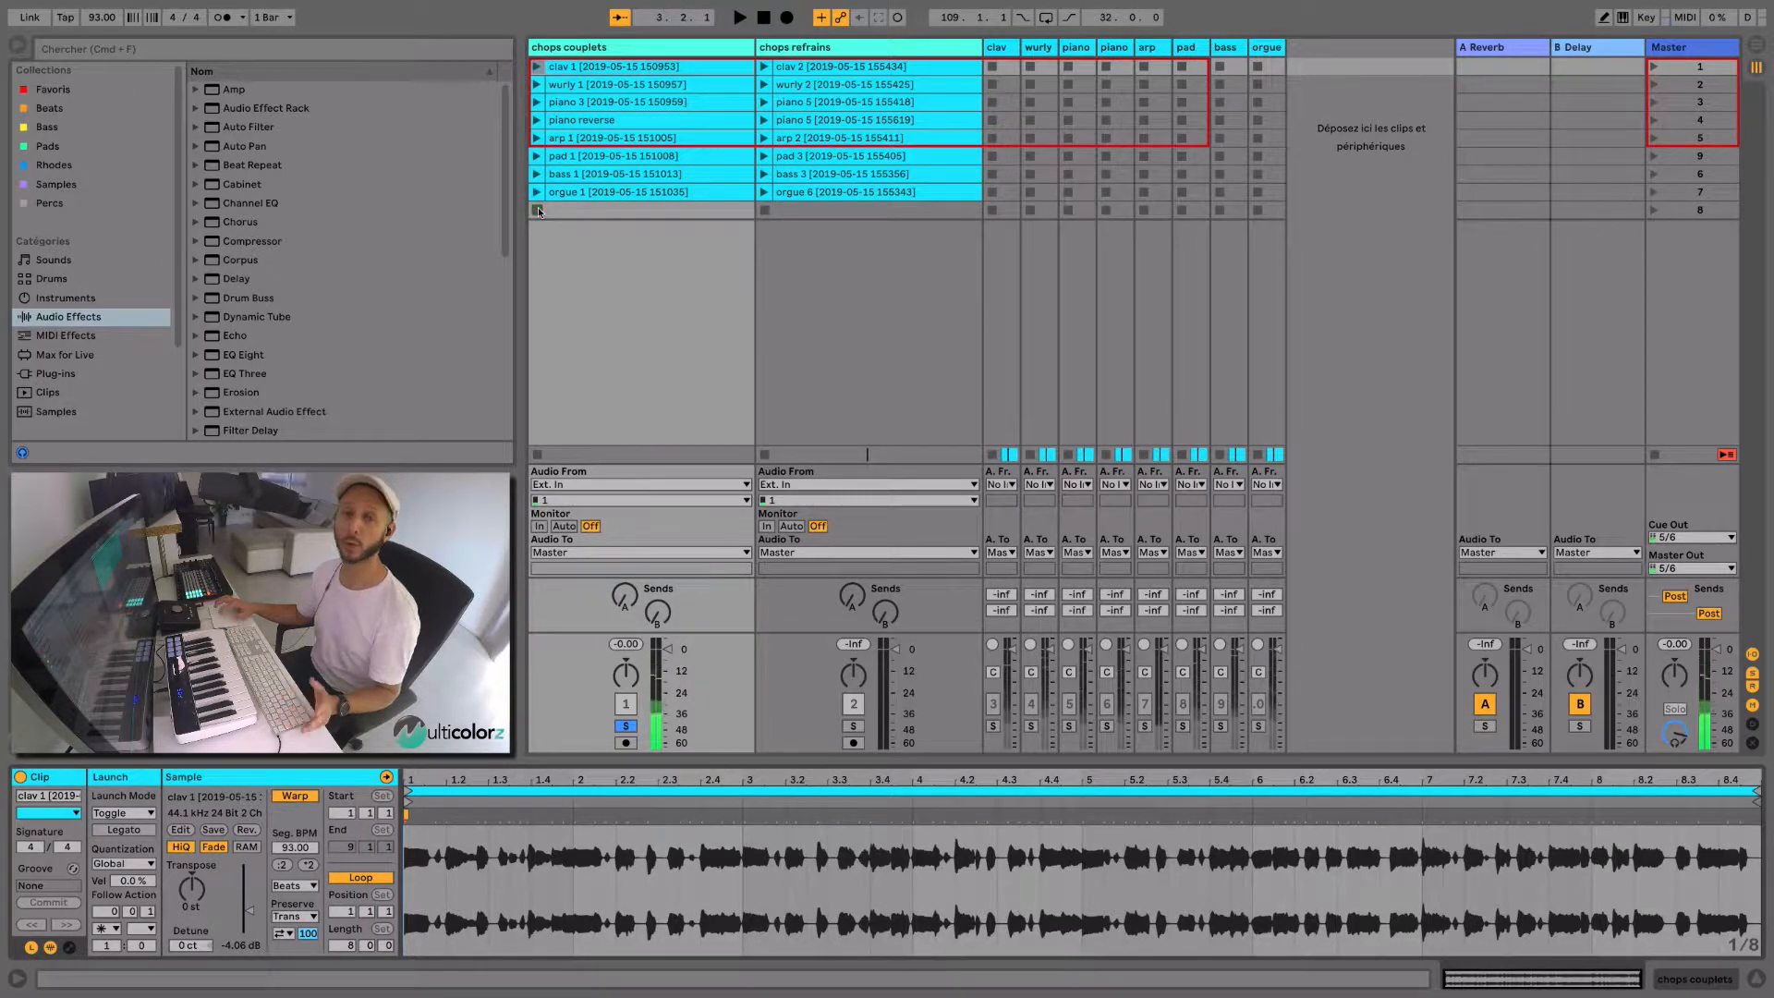
- Enable Legato launching for all 16 clips in both chops tracks
click(614, 69)
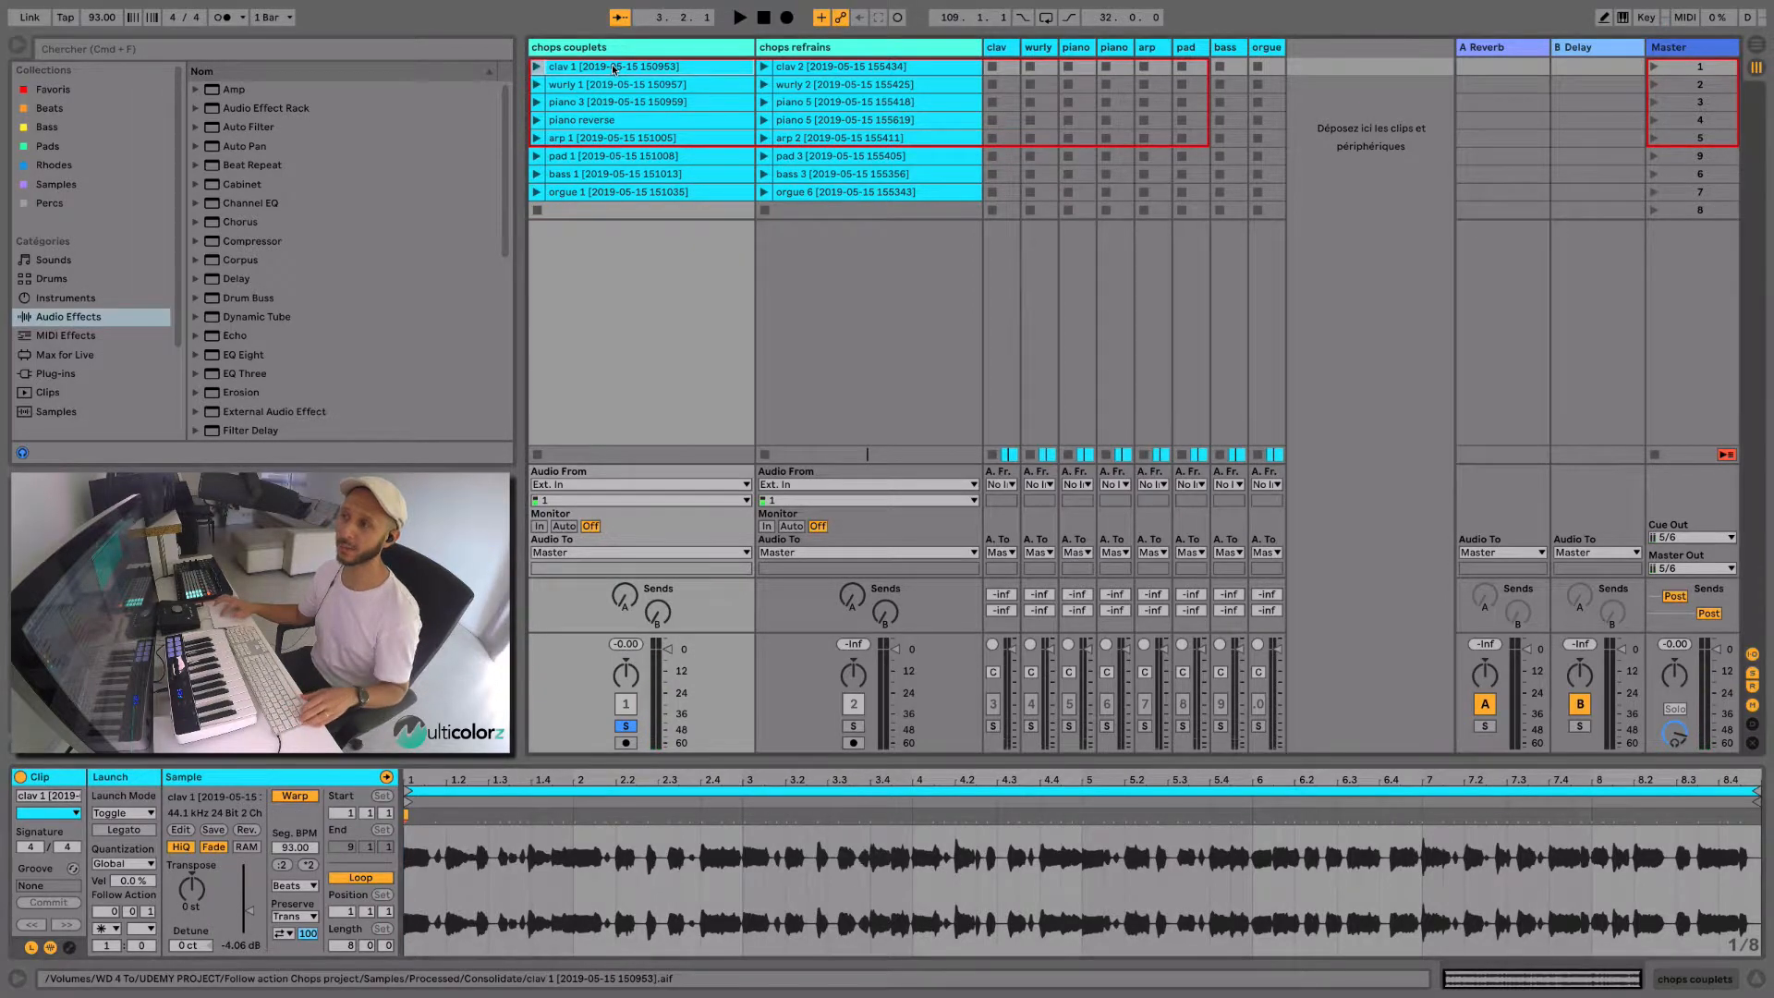
key(super+a)
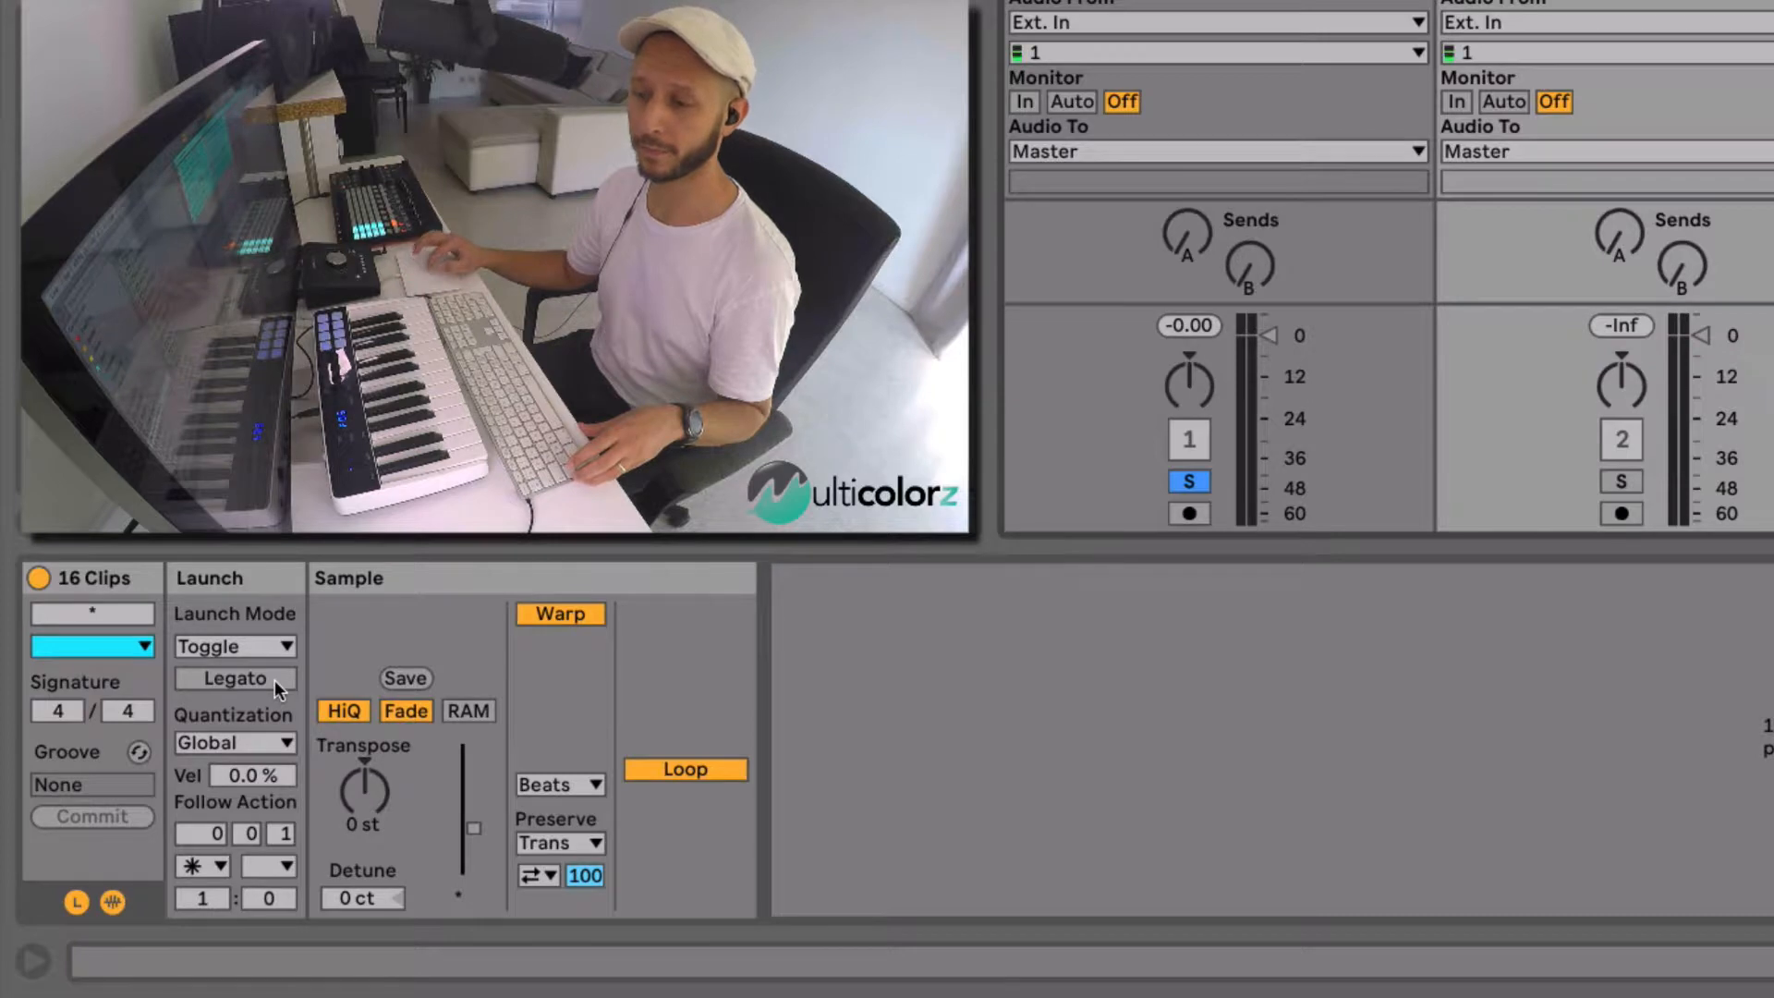
click(275, 681)
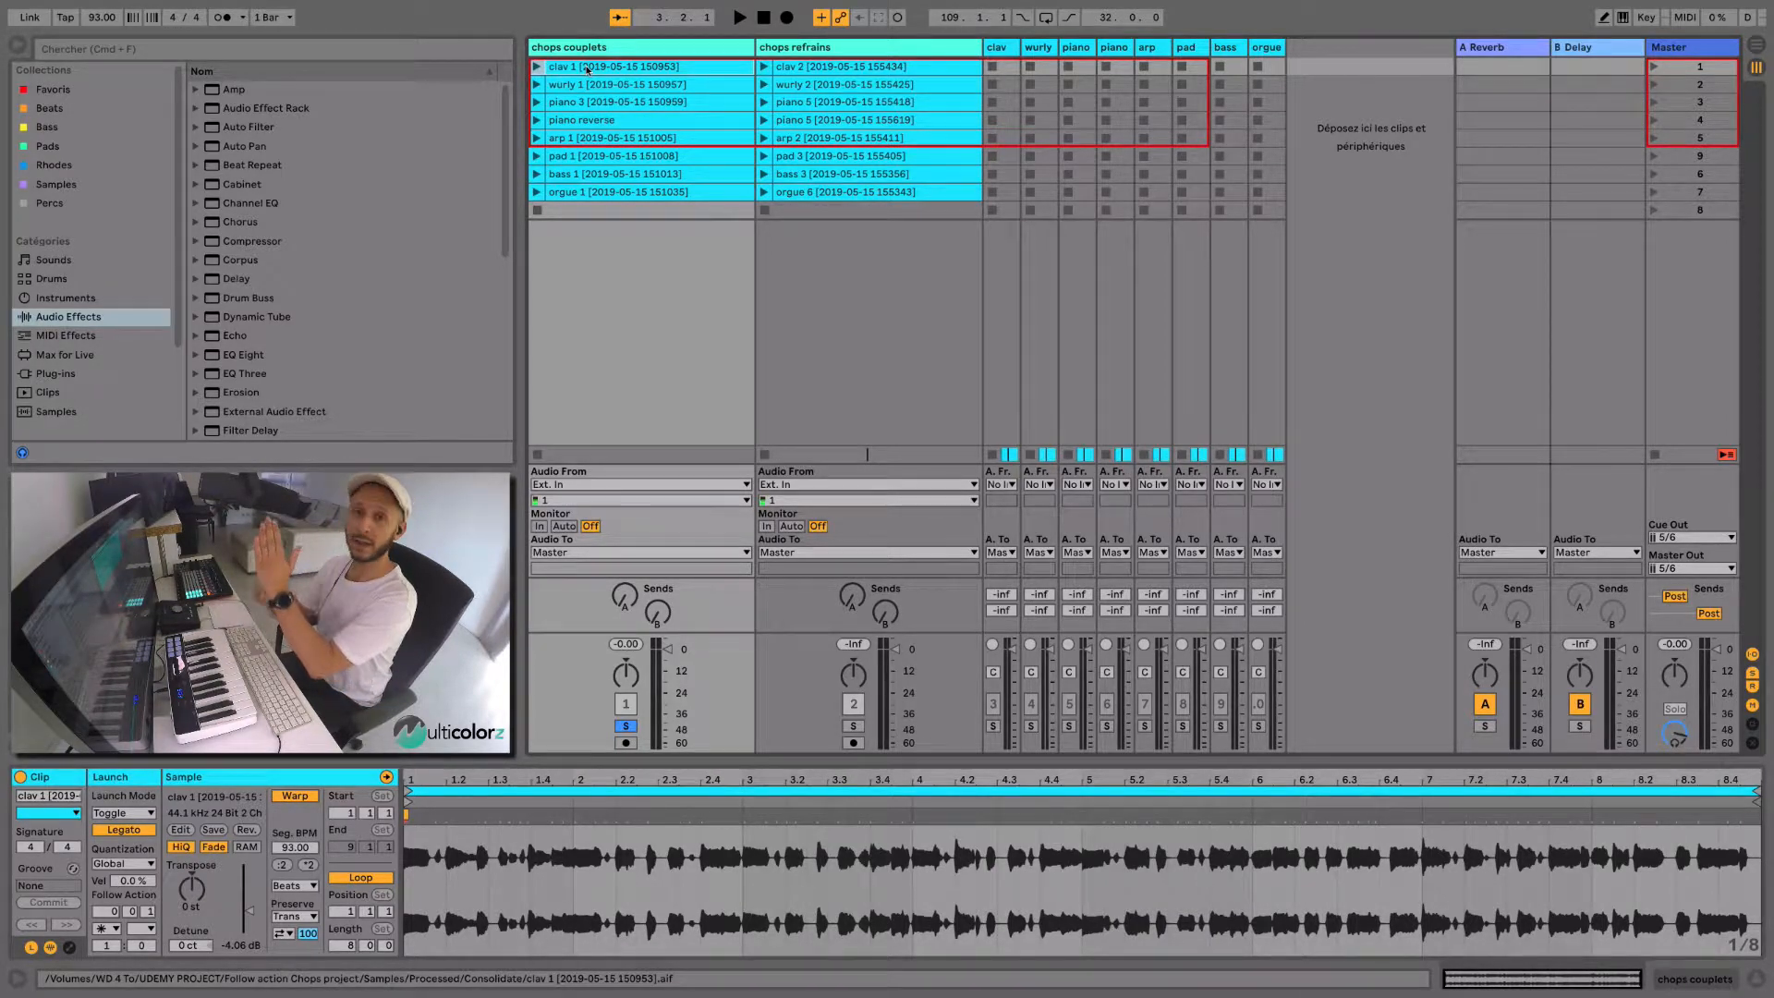
- Audition the legato chops on chops couplets, and solo and audition those on chops refrains
click(538, 67)
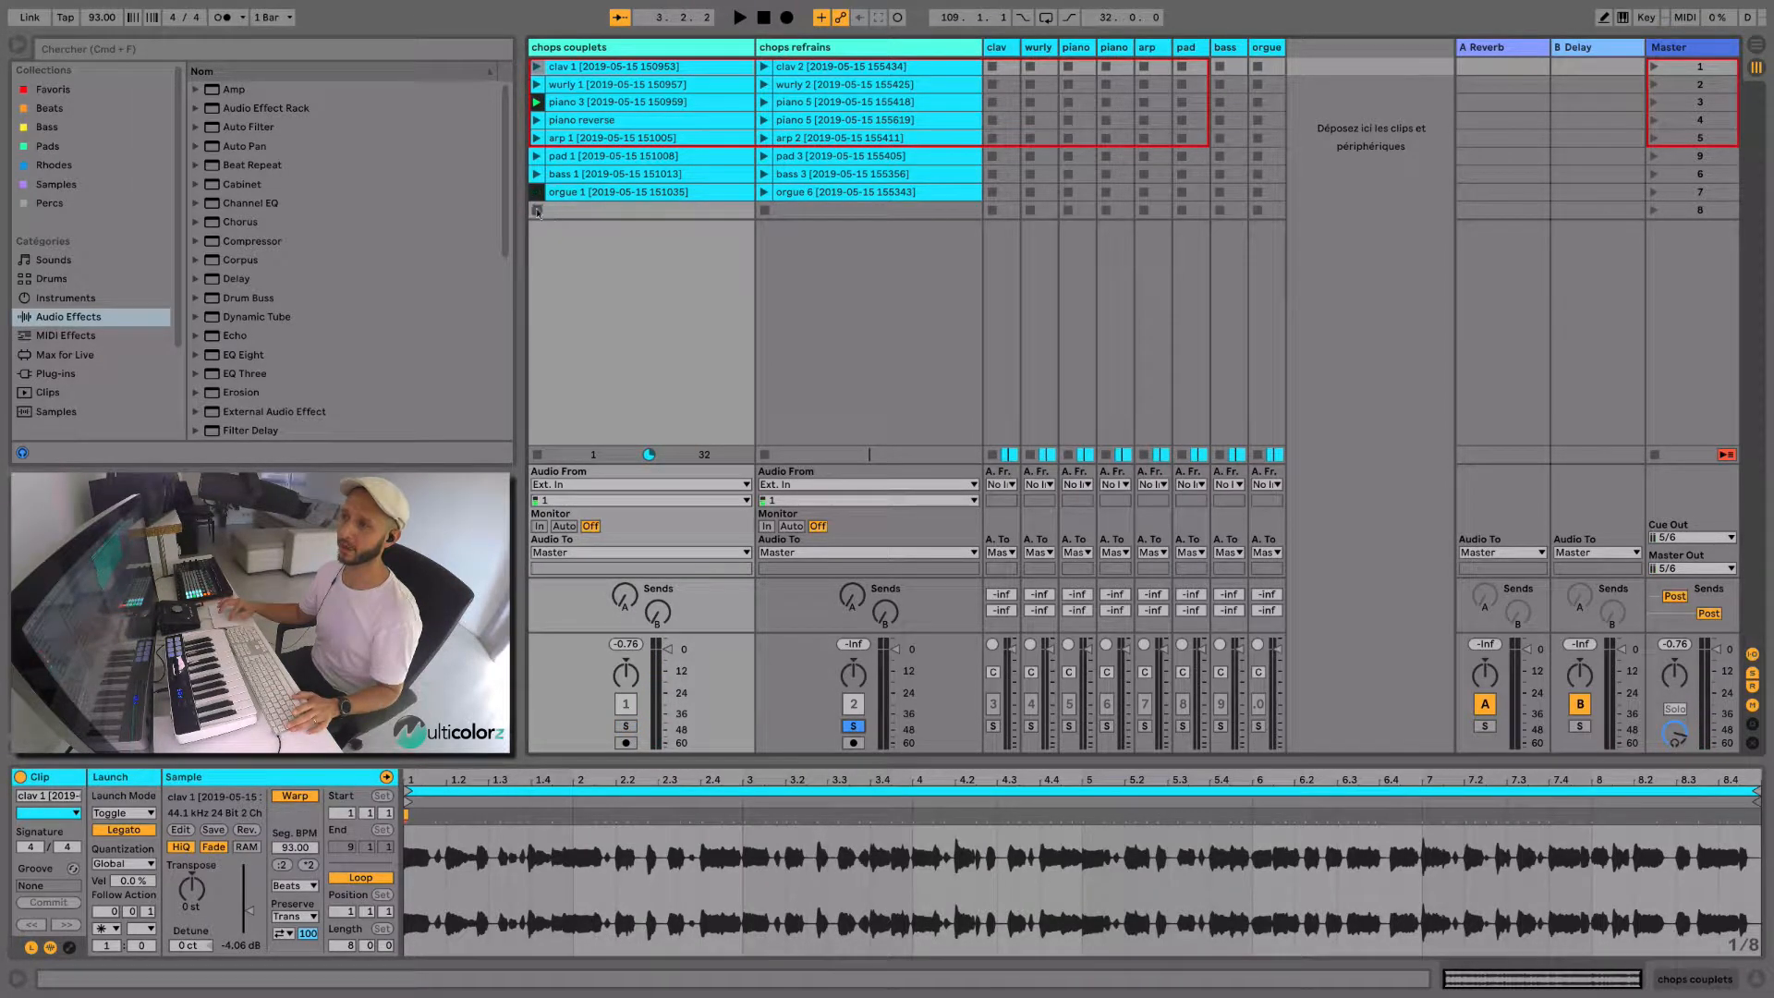
click(763, 67)
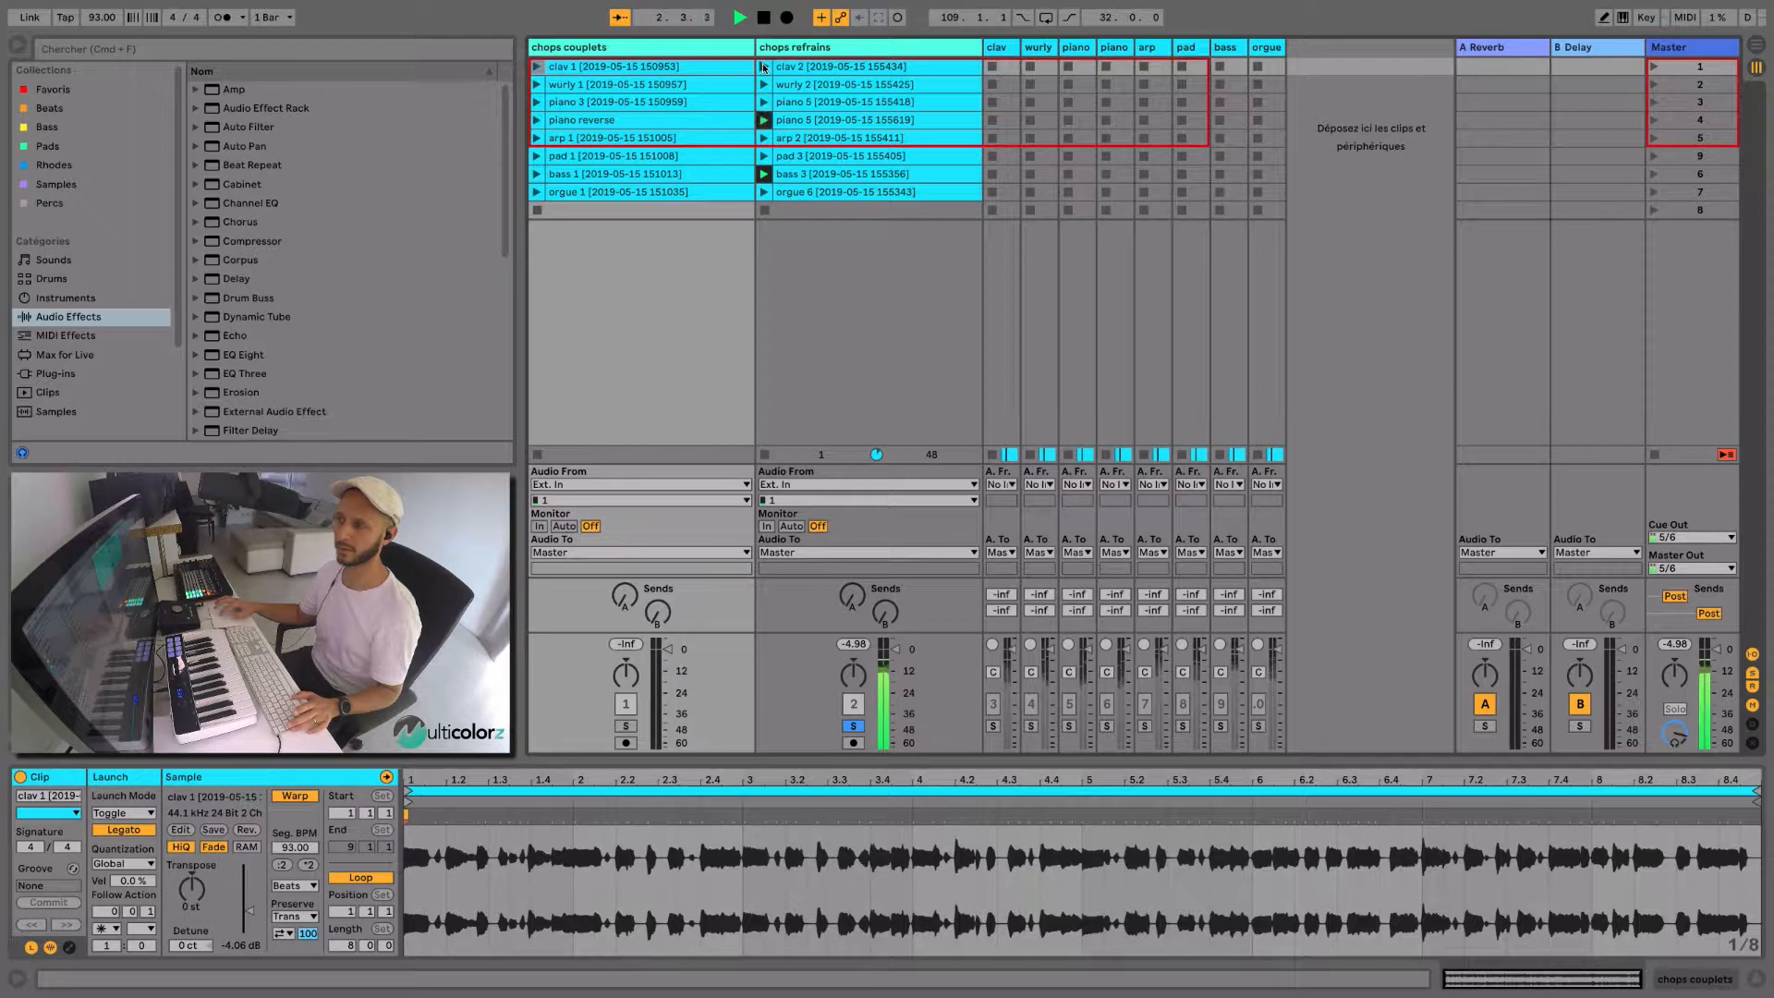
key(space)
- Solo the chops couplets track and load Auto Pan with its Chopper preset onto it
click(618, 50)
key(s)
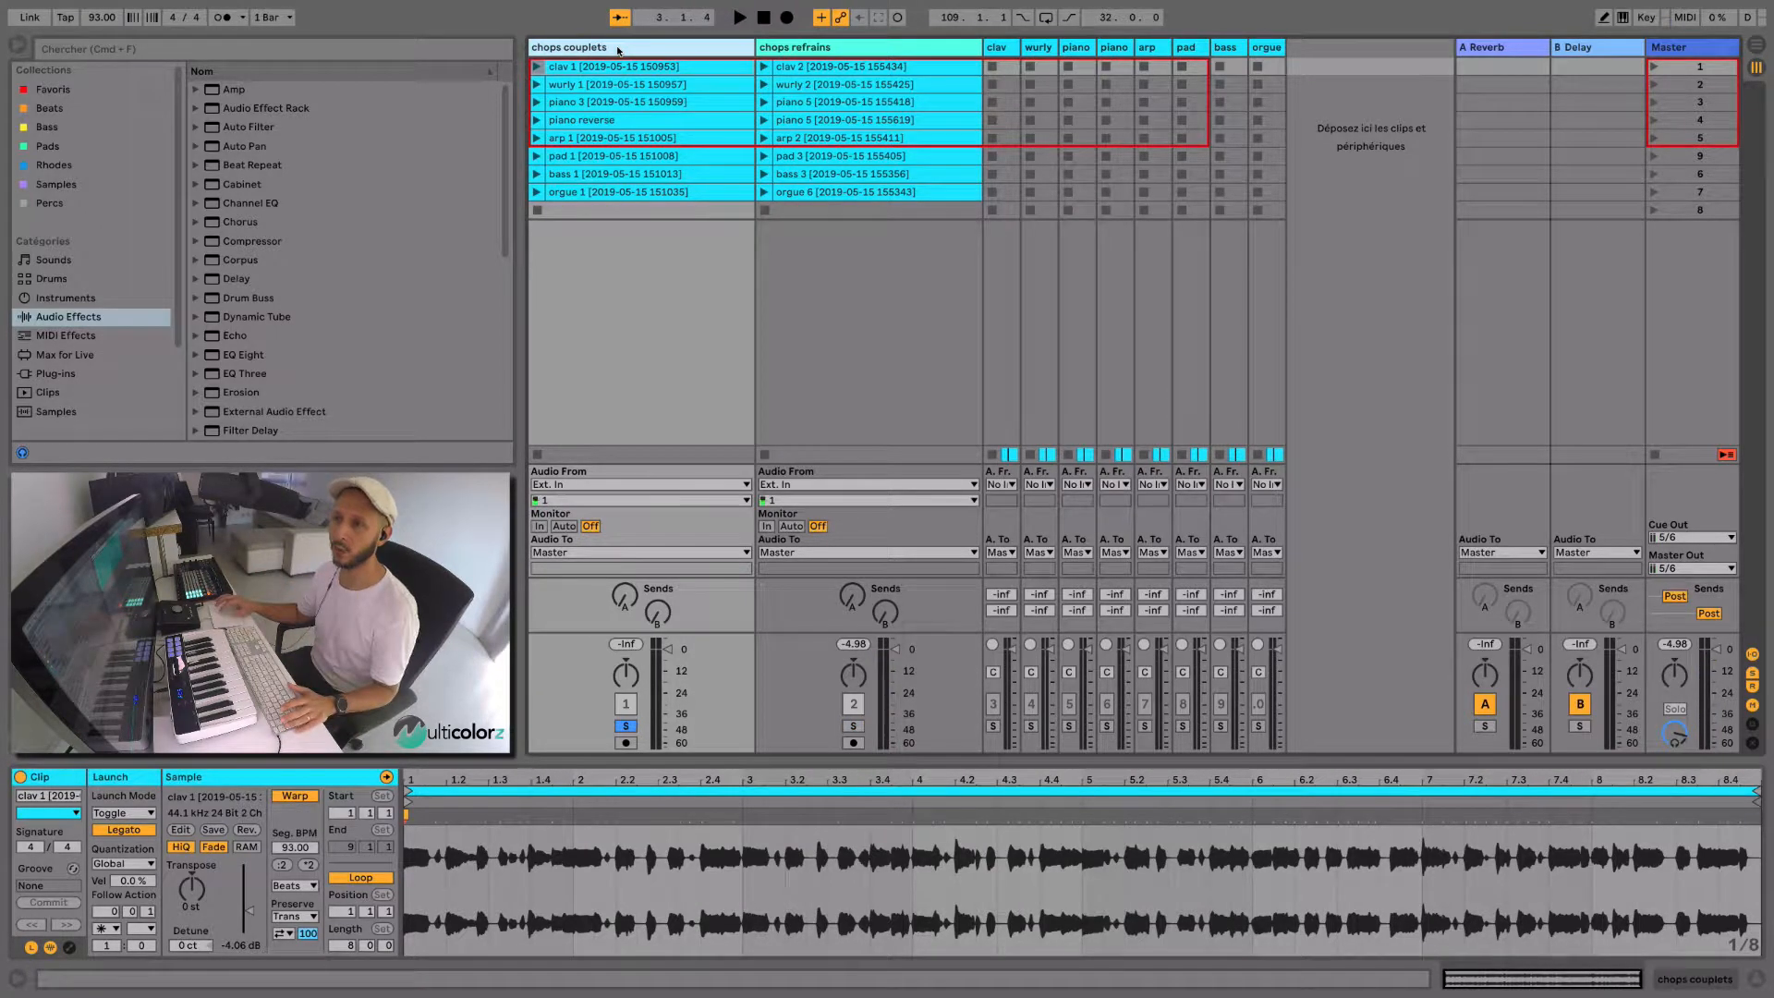
click(252, 149)
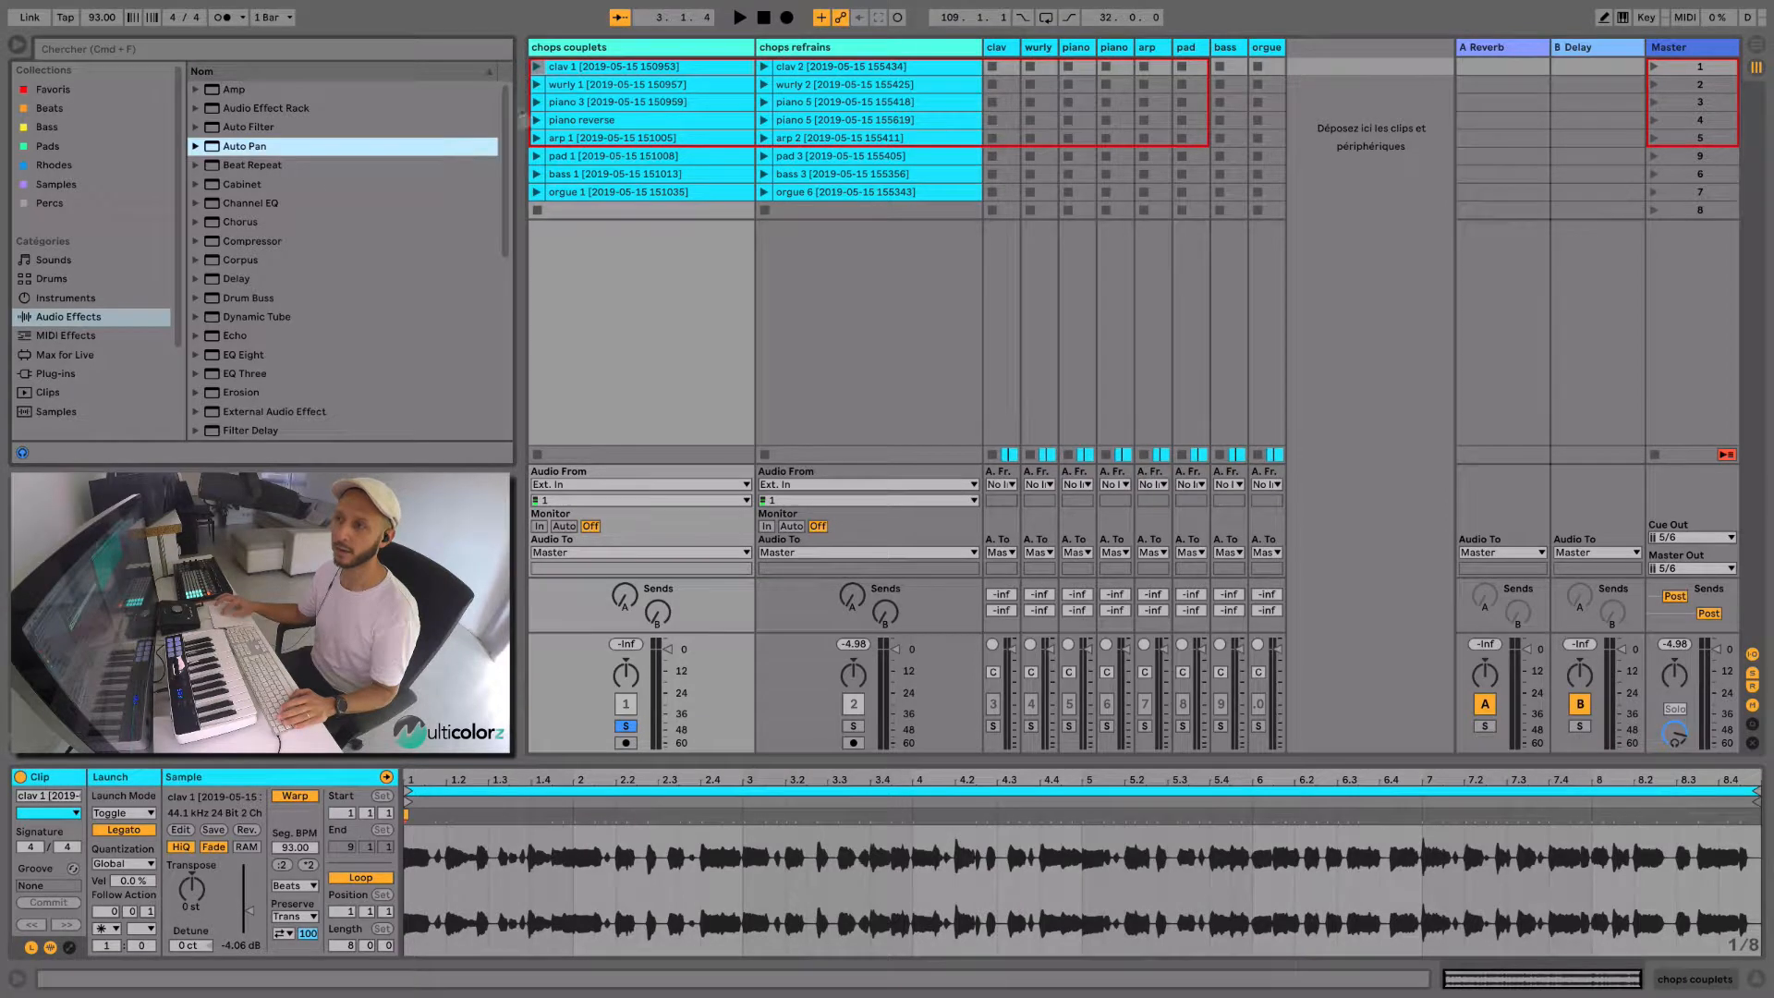
click(599, 50)
key(Return)
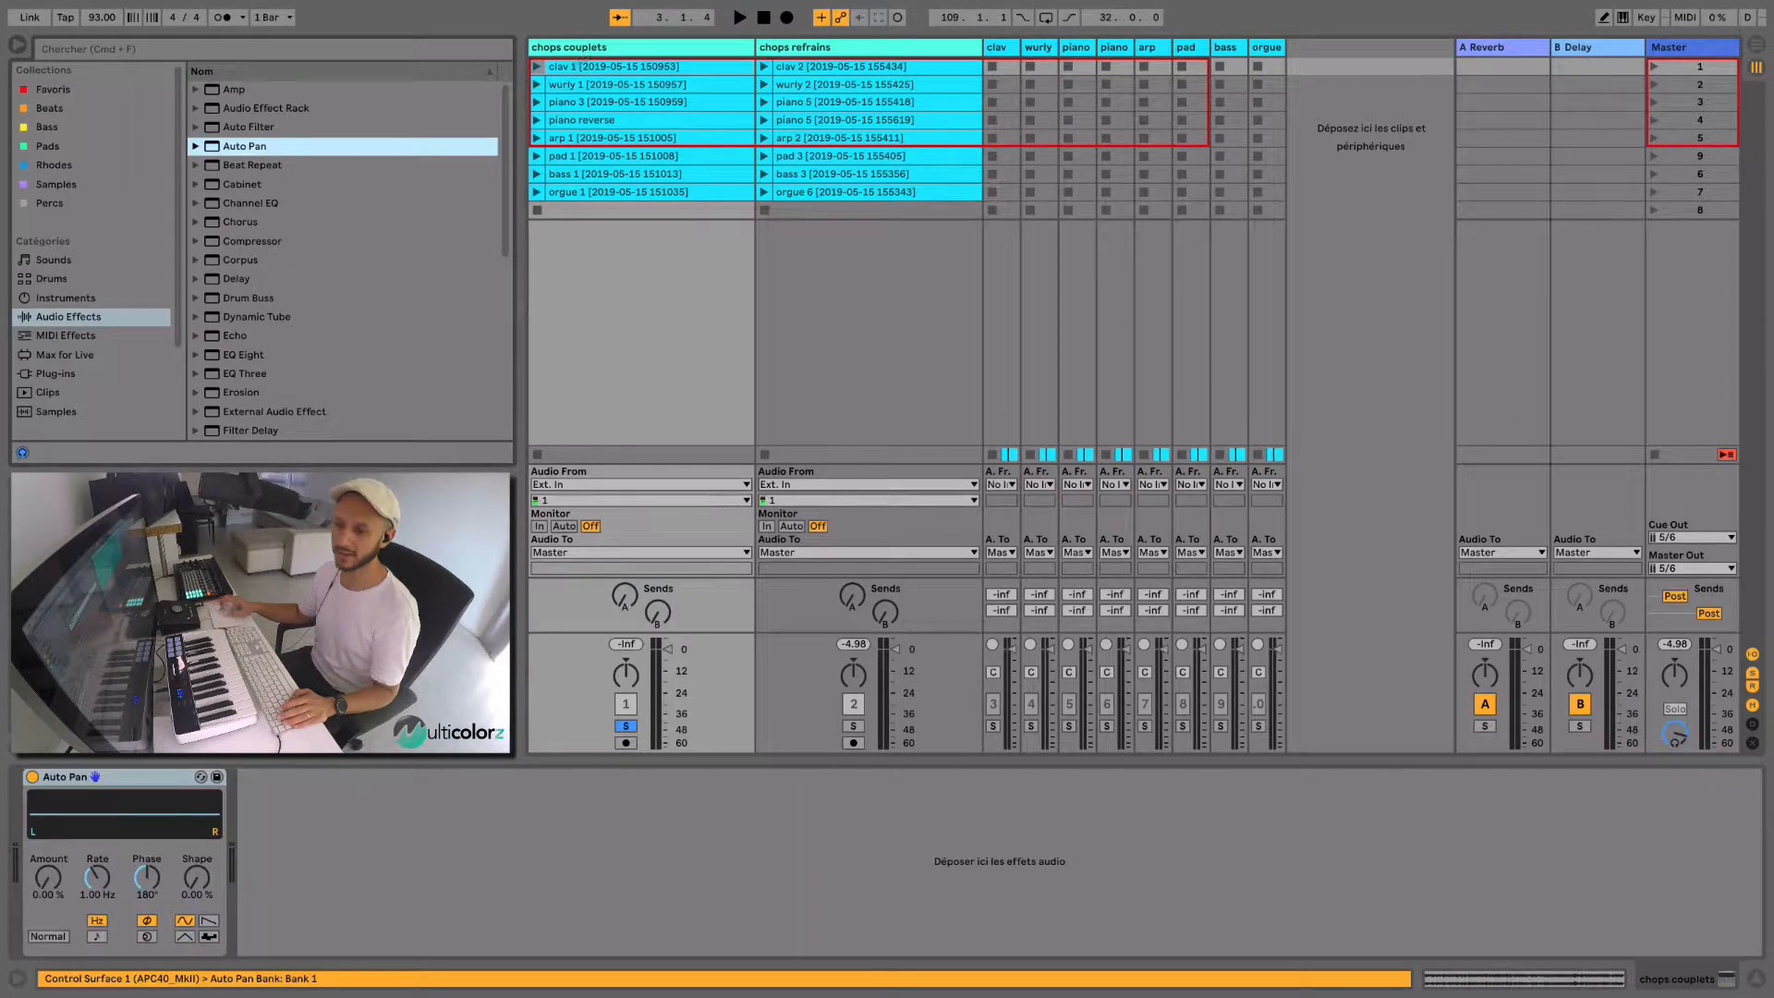
click(195, 146)
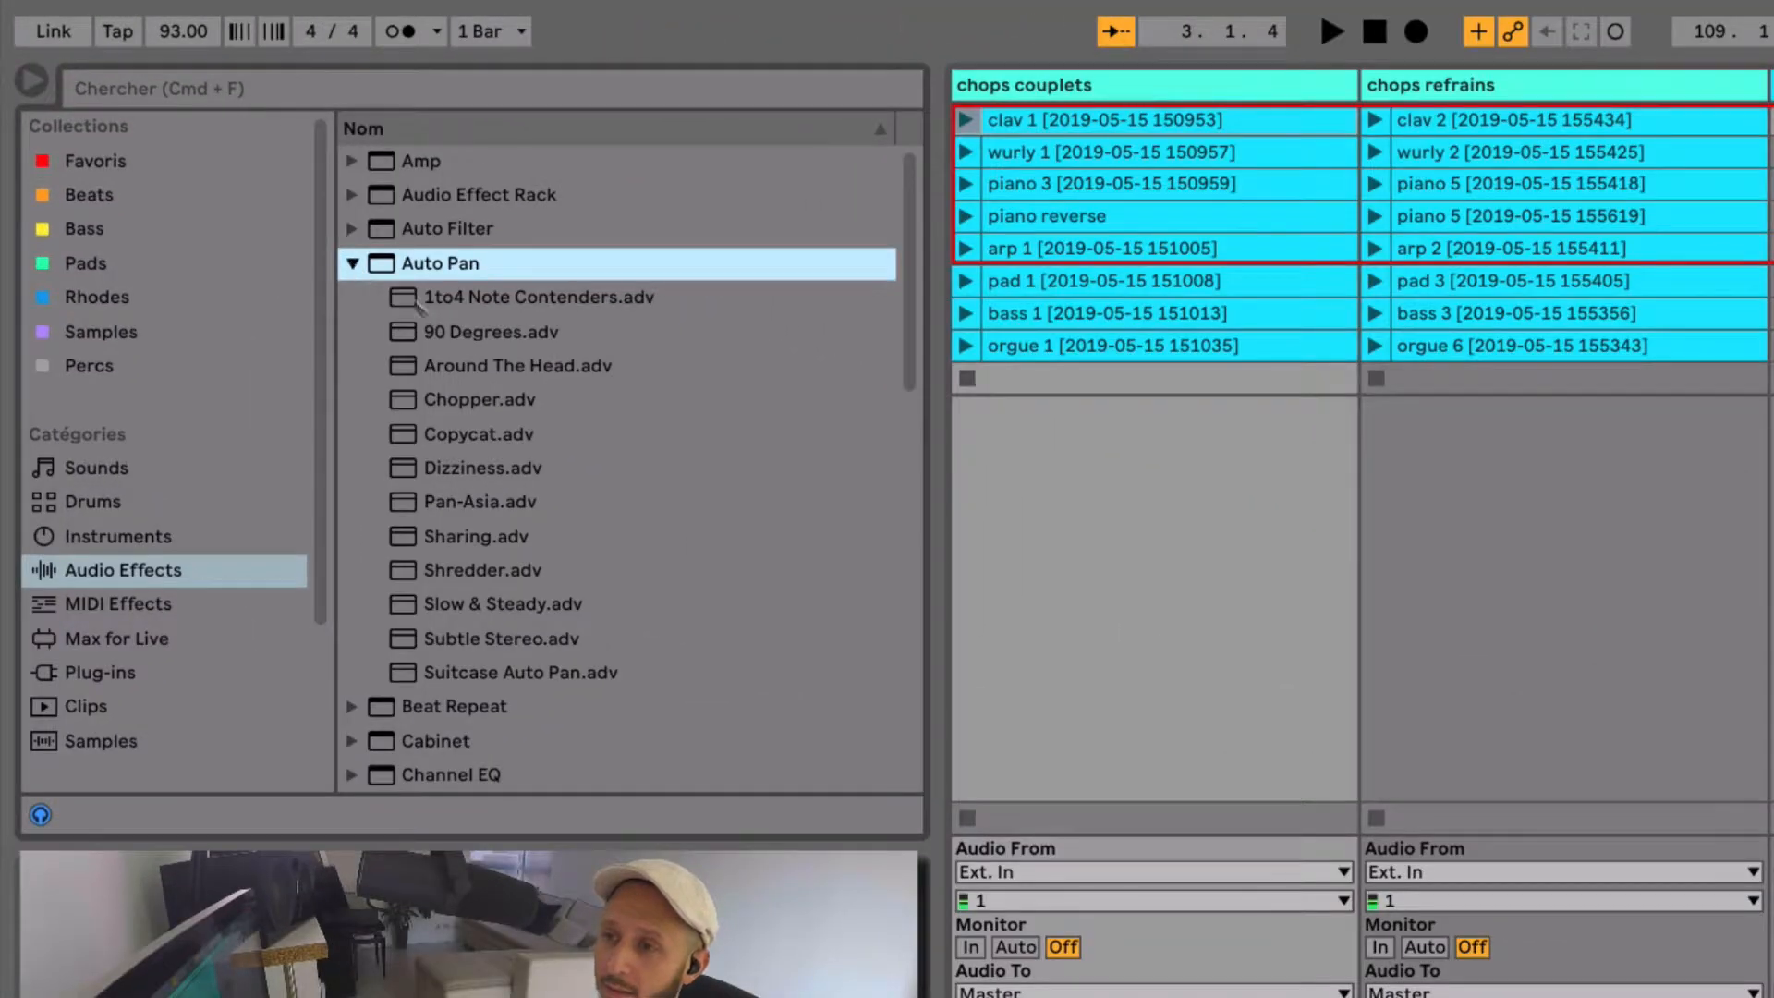
double_click(479, 399)
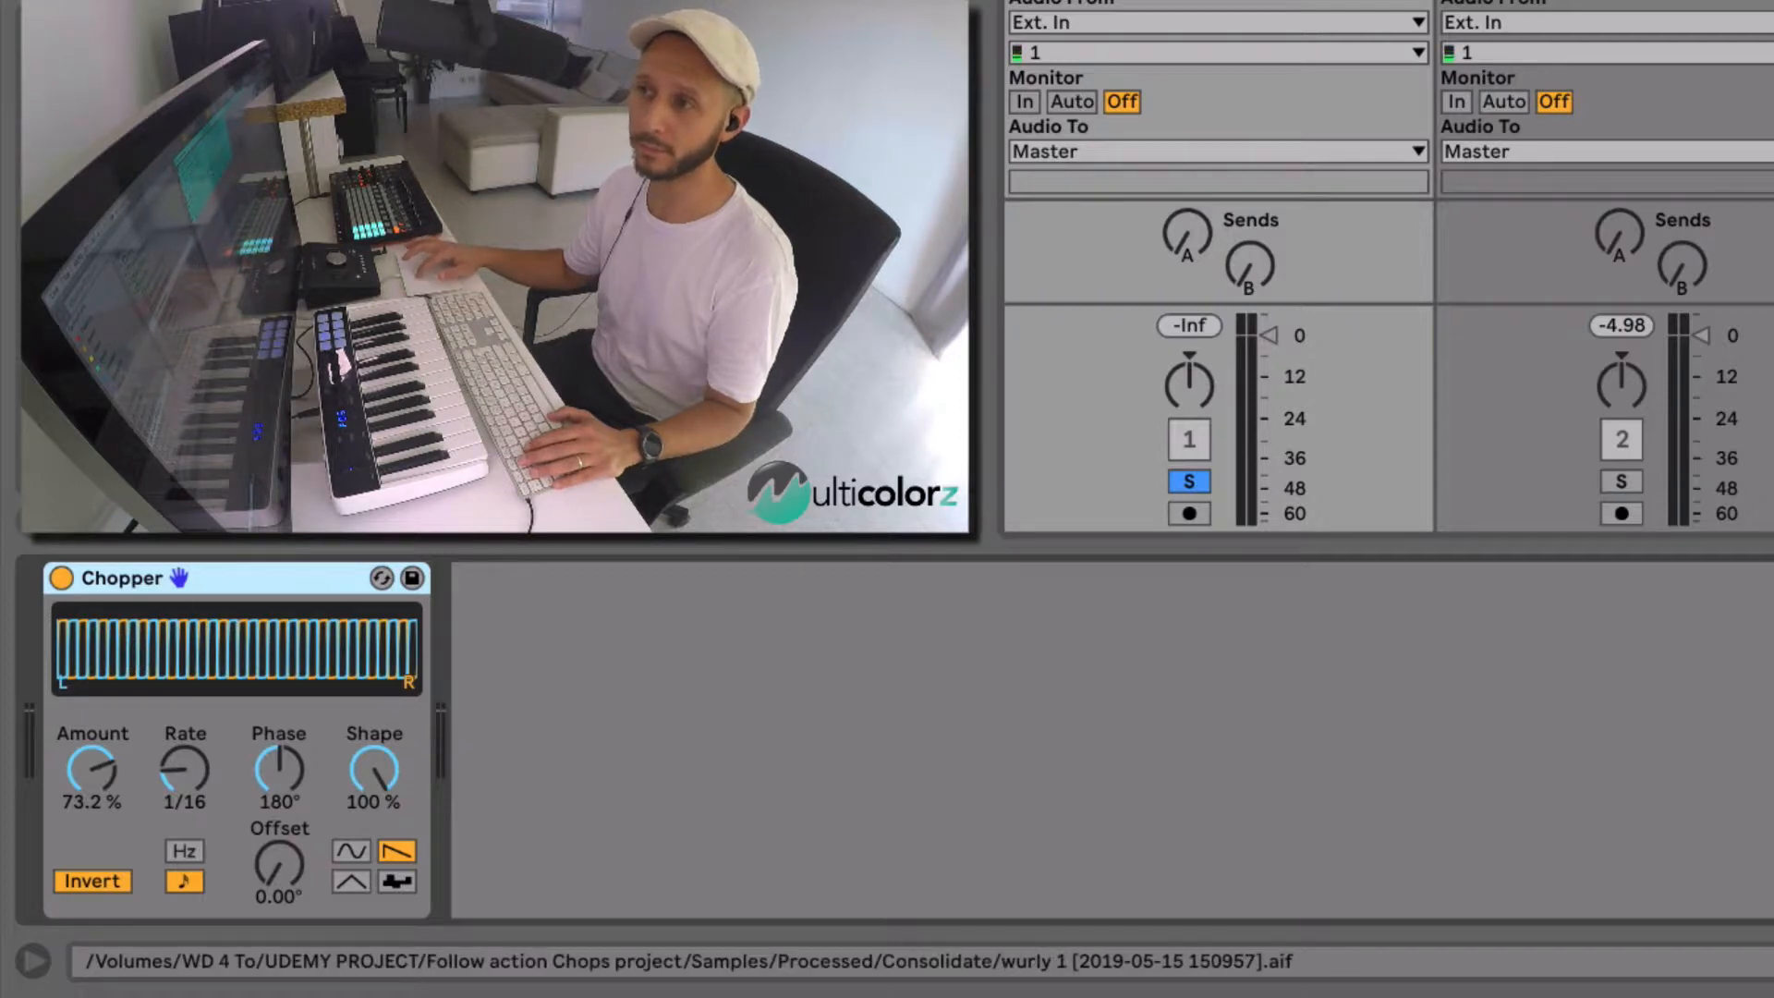
- Audition the Chopper effect on chops couplets and set its Rate to 1/8
key(space)
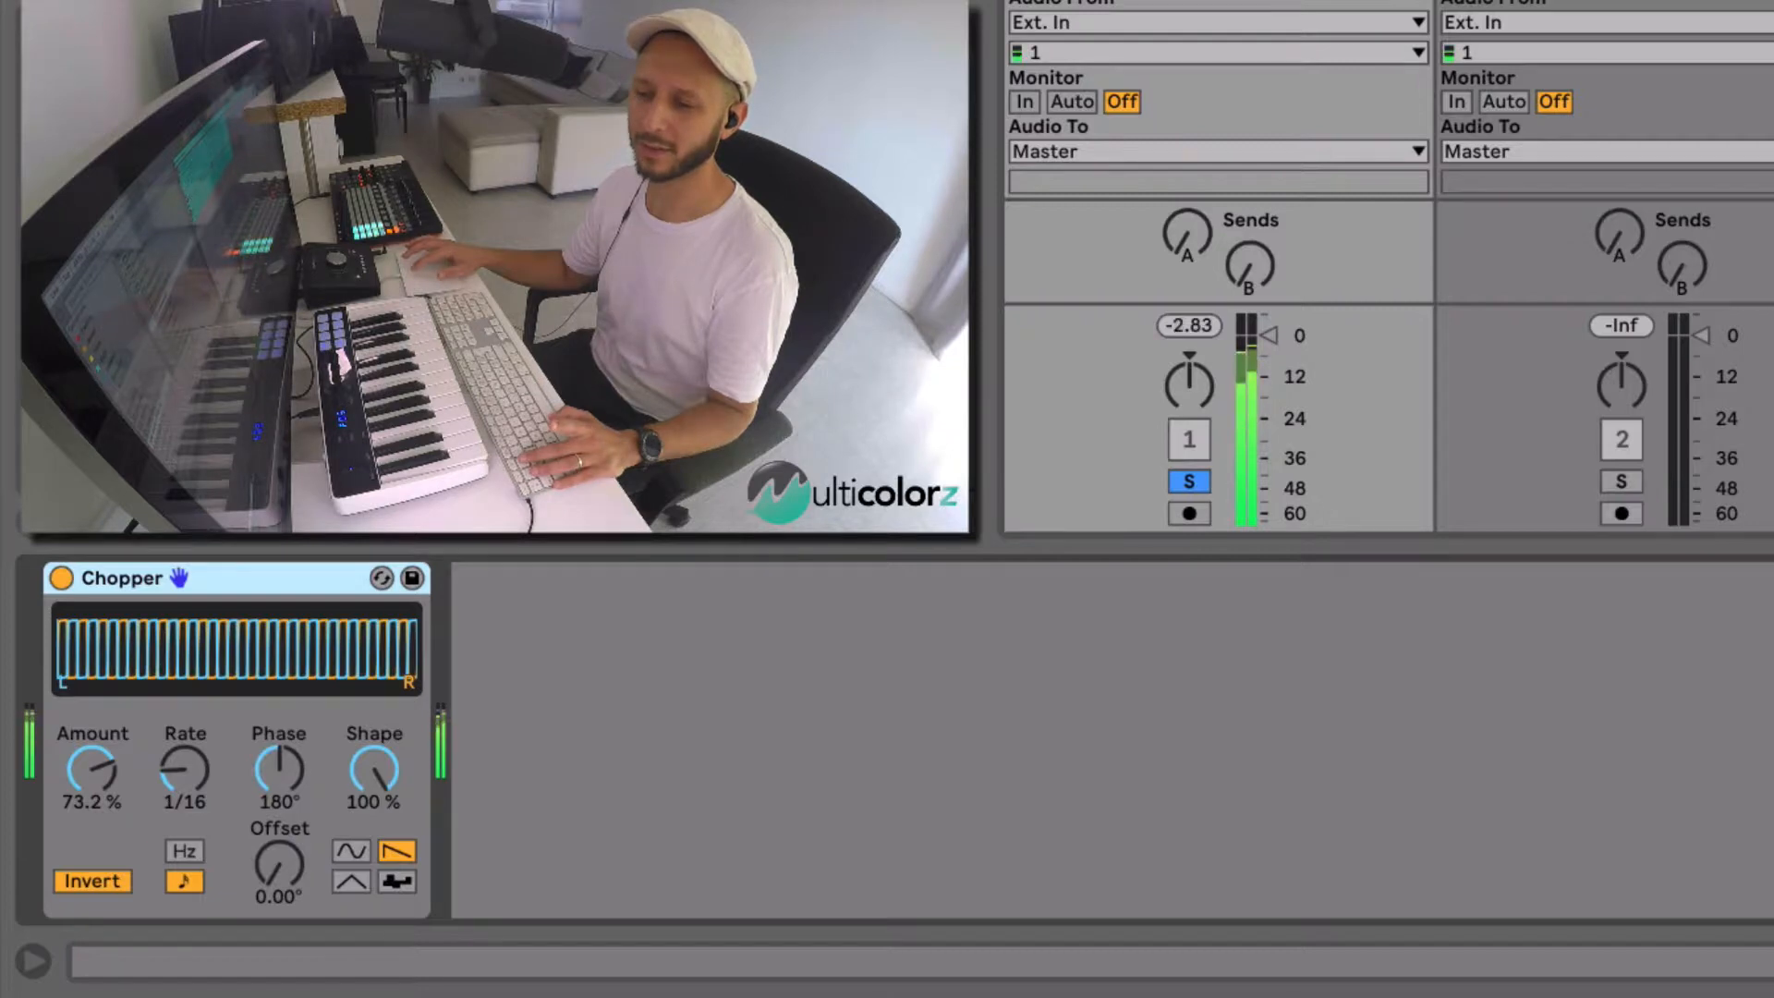
key(space)
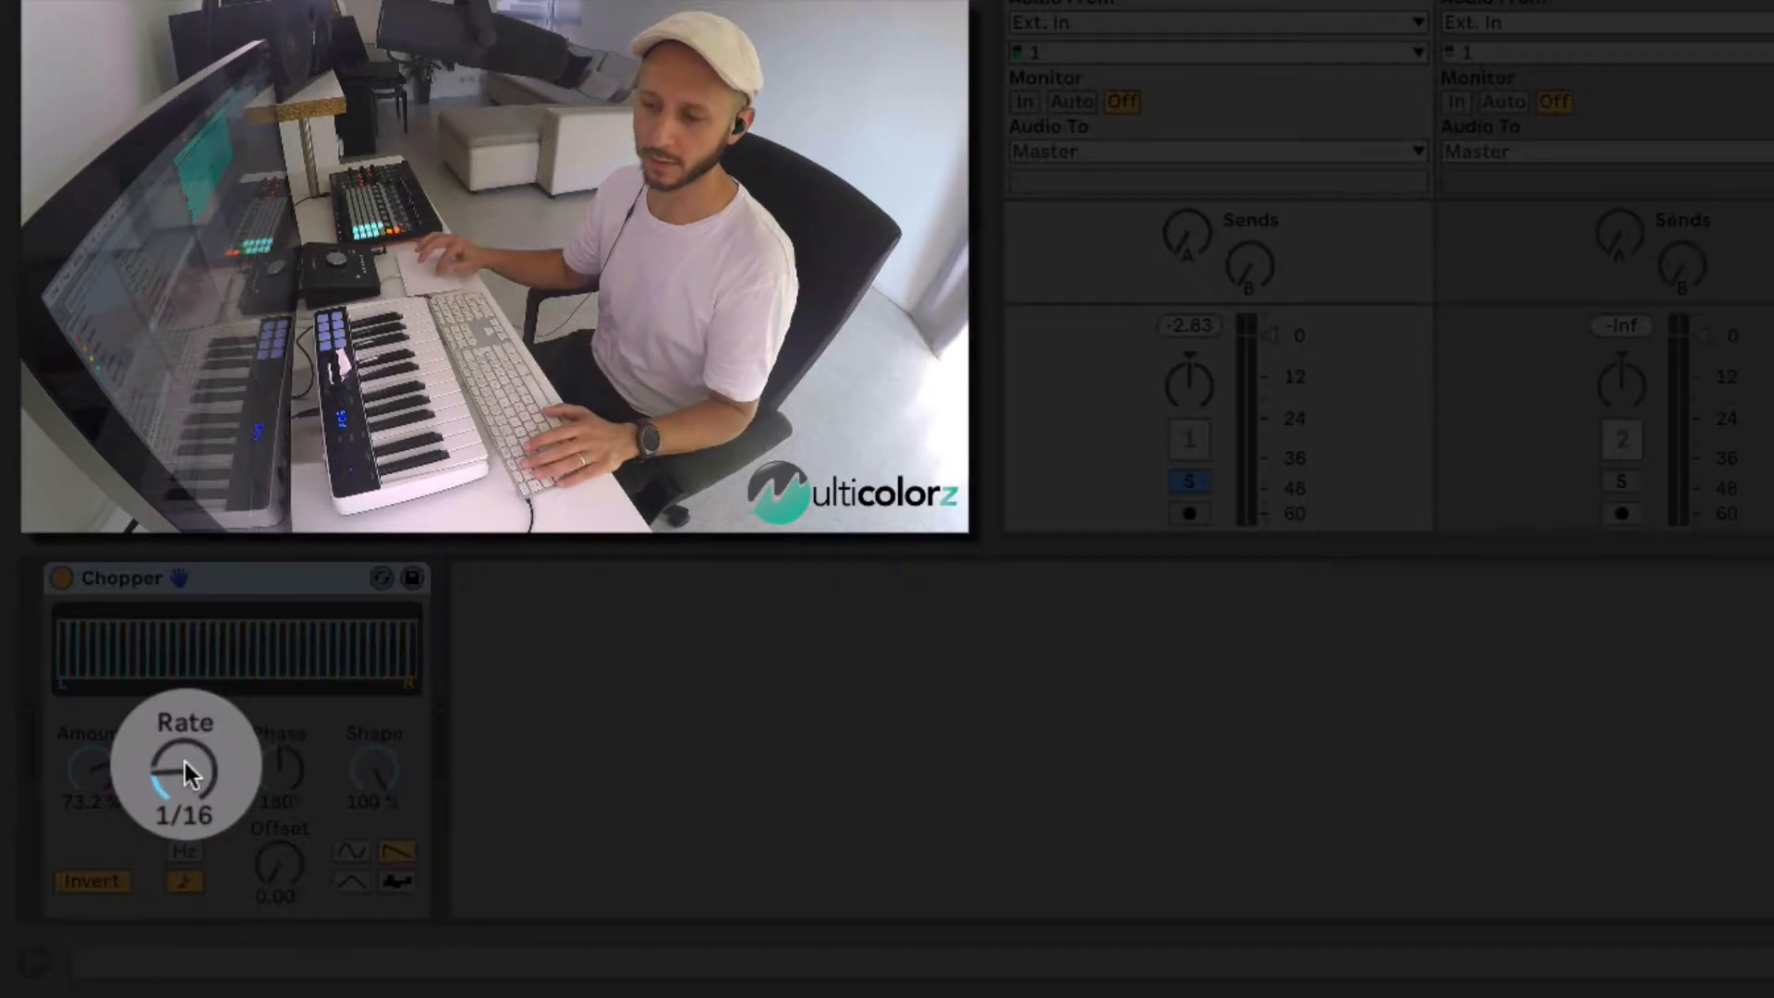
click(185, 762)
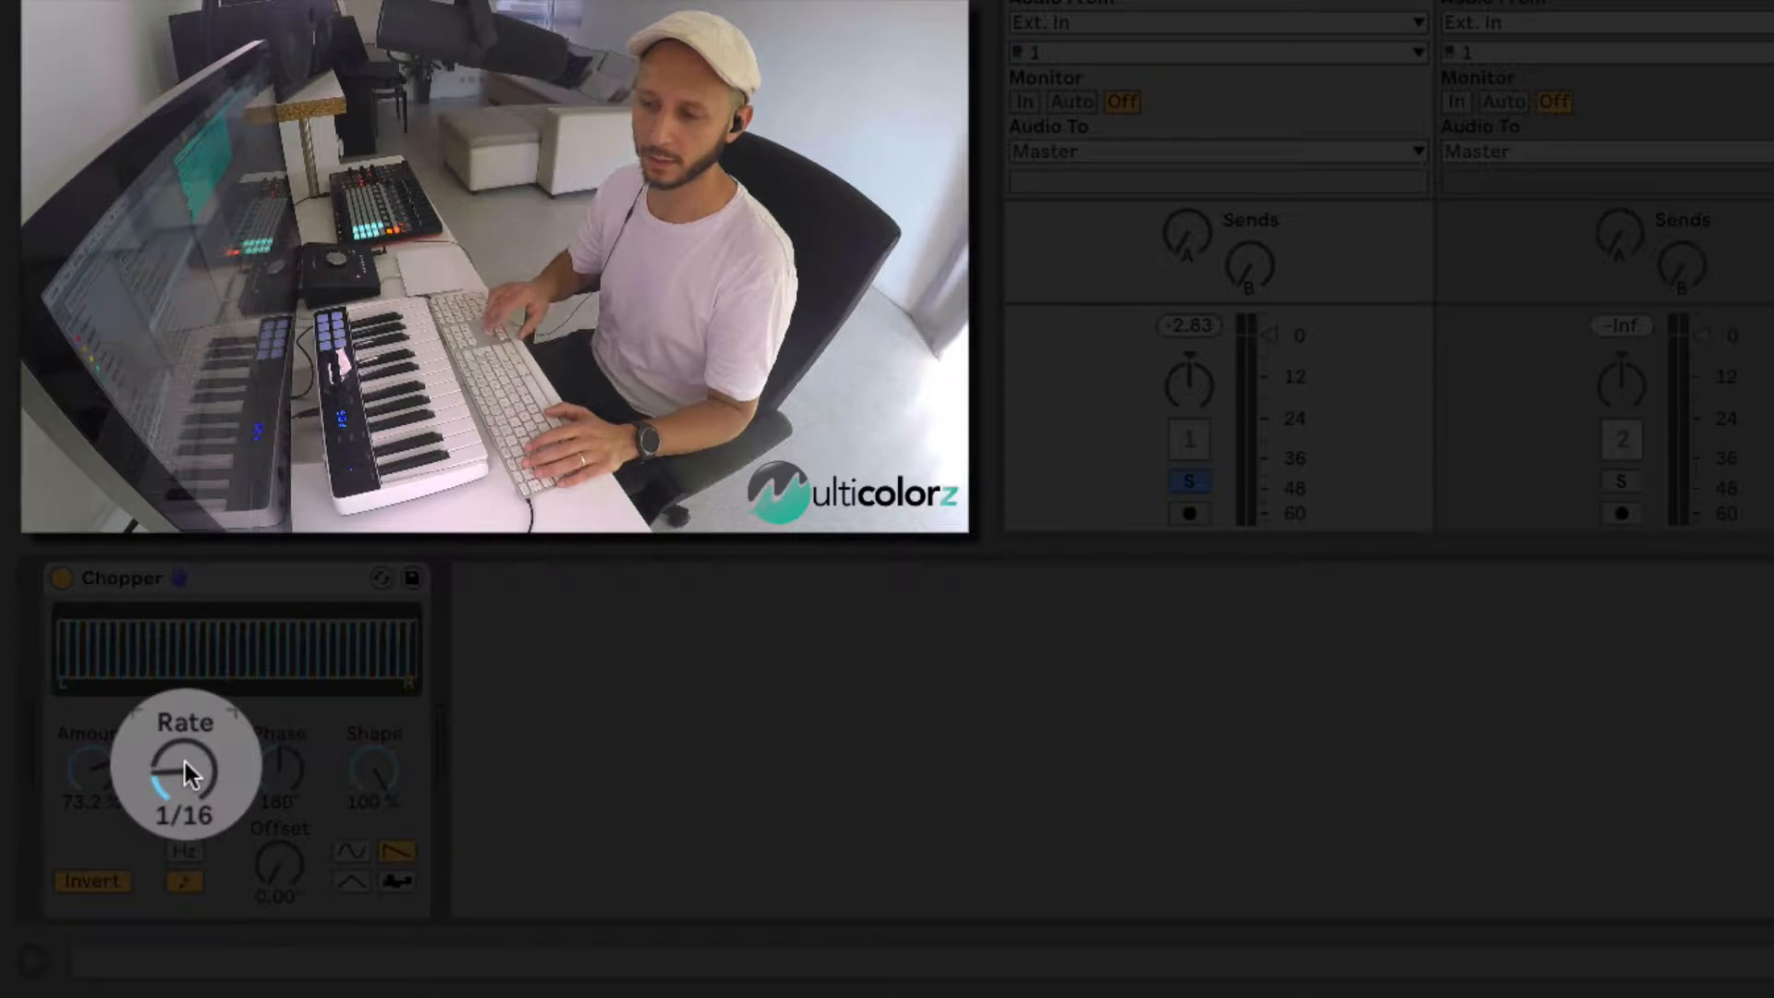
key(Up)
key(Up)
key(space)
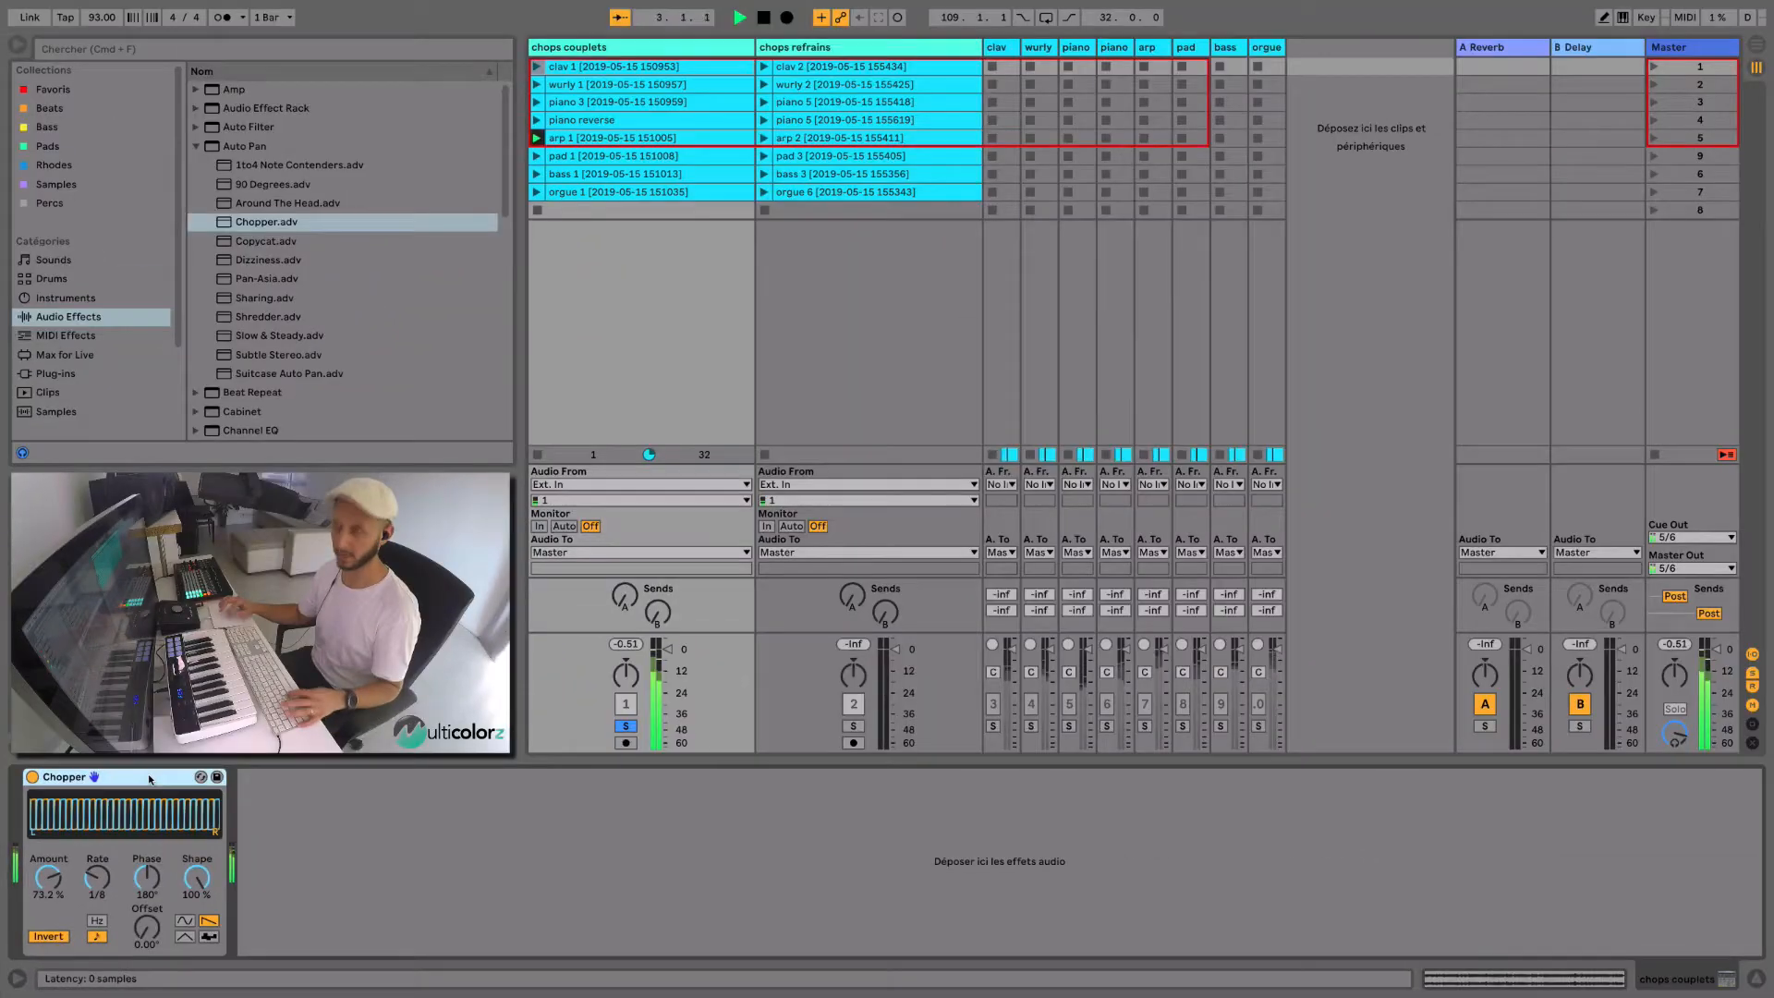
- Copy the Chopper device onto the chops refrains track and audition that track
click(815, 46)
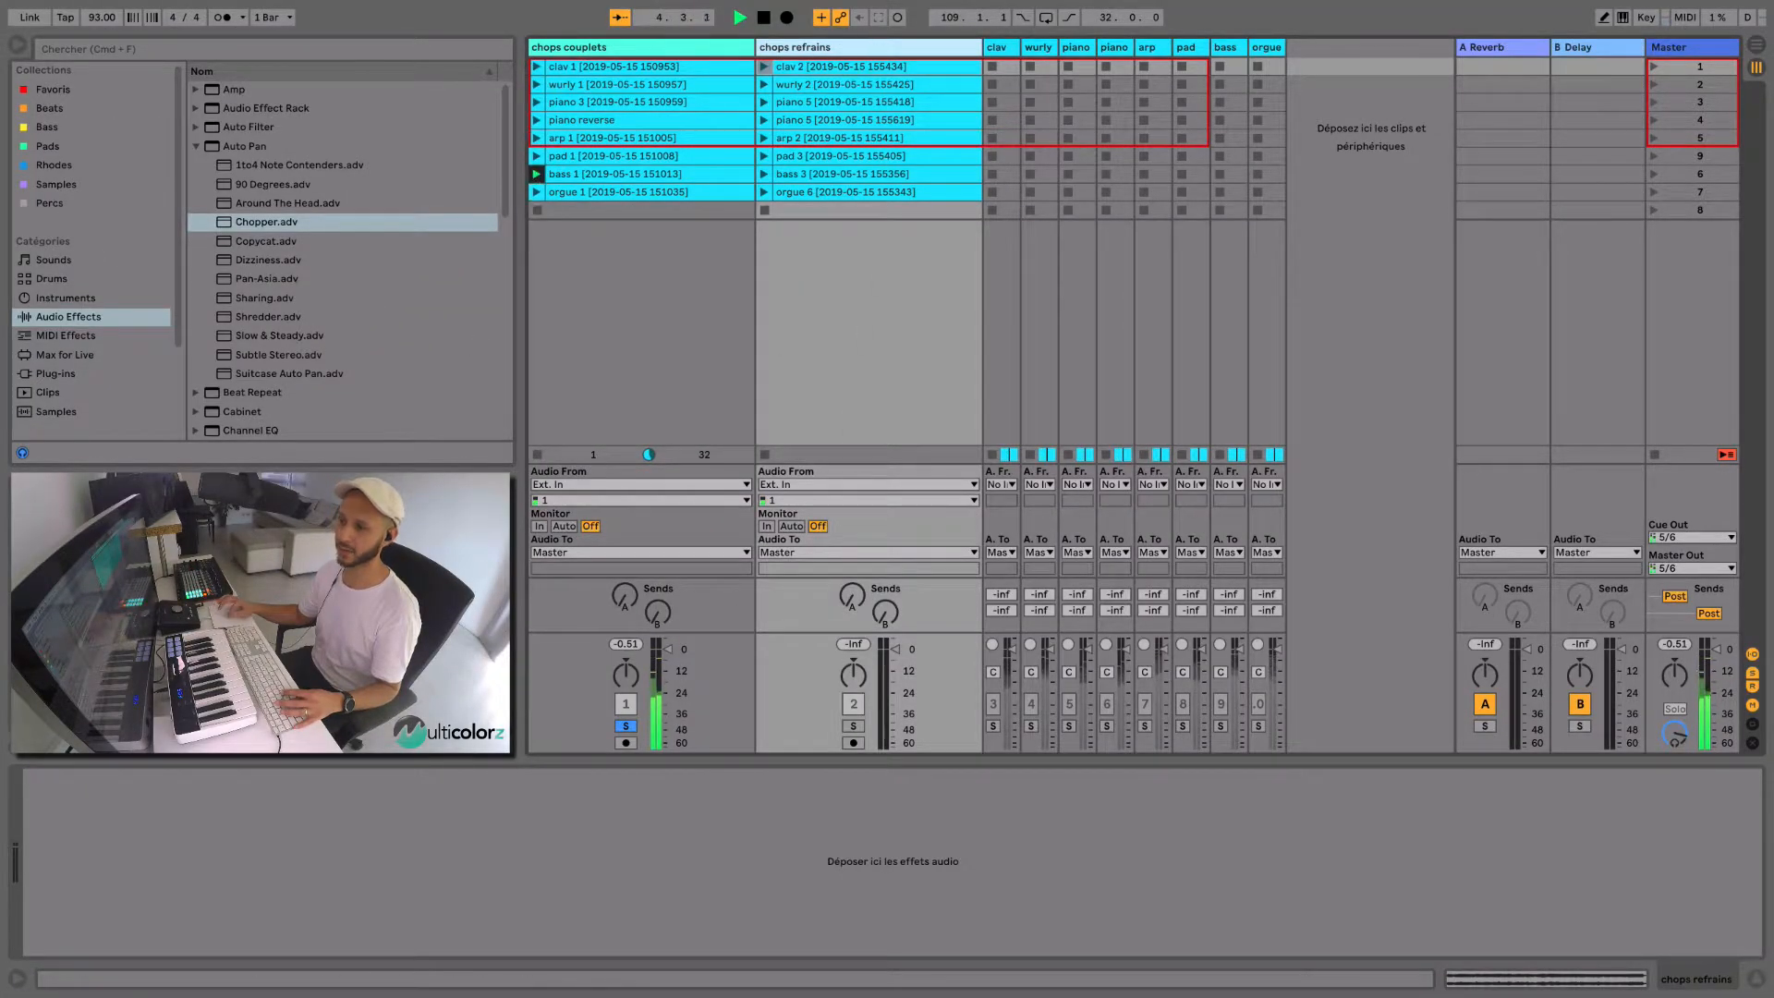
click(320, 868)
key(super+v)
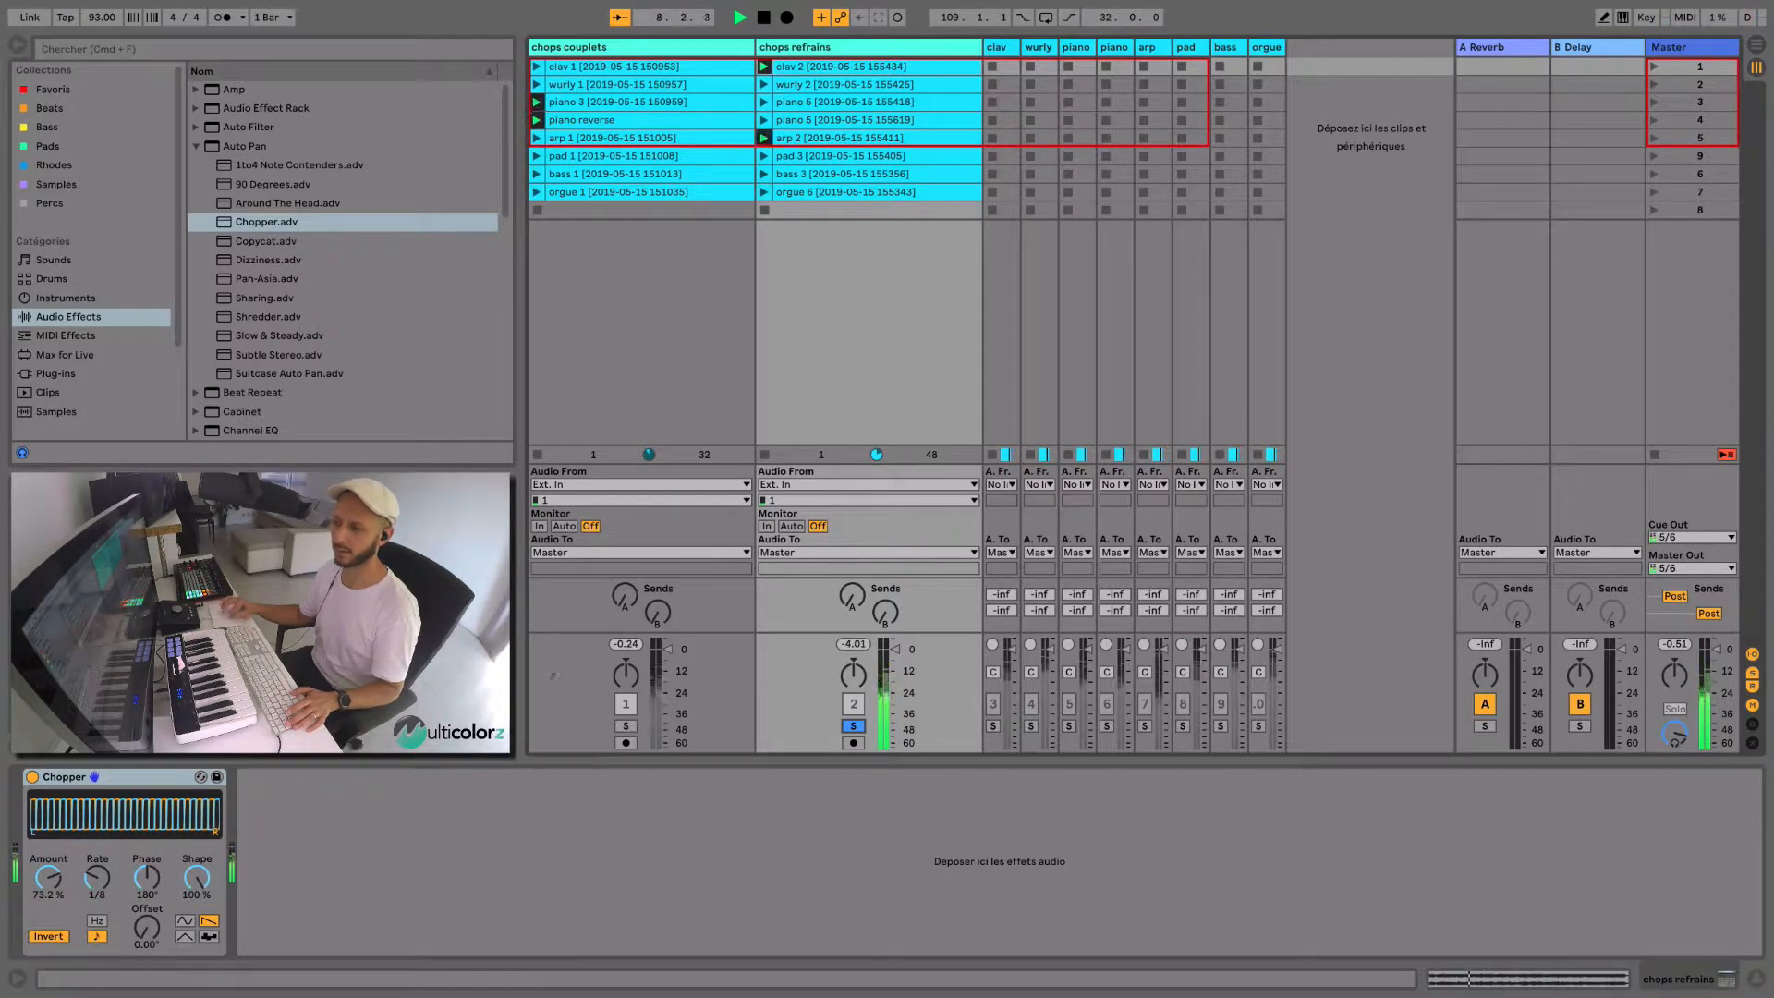
key(space)
click(476, 785)
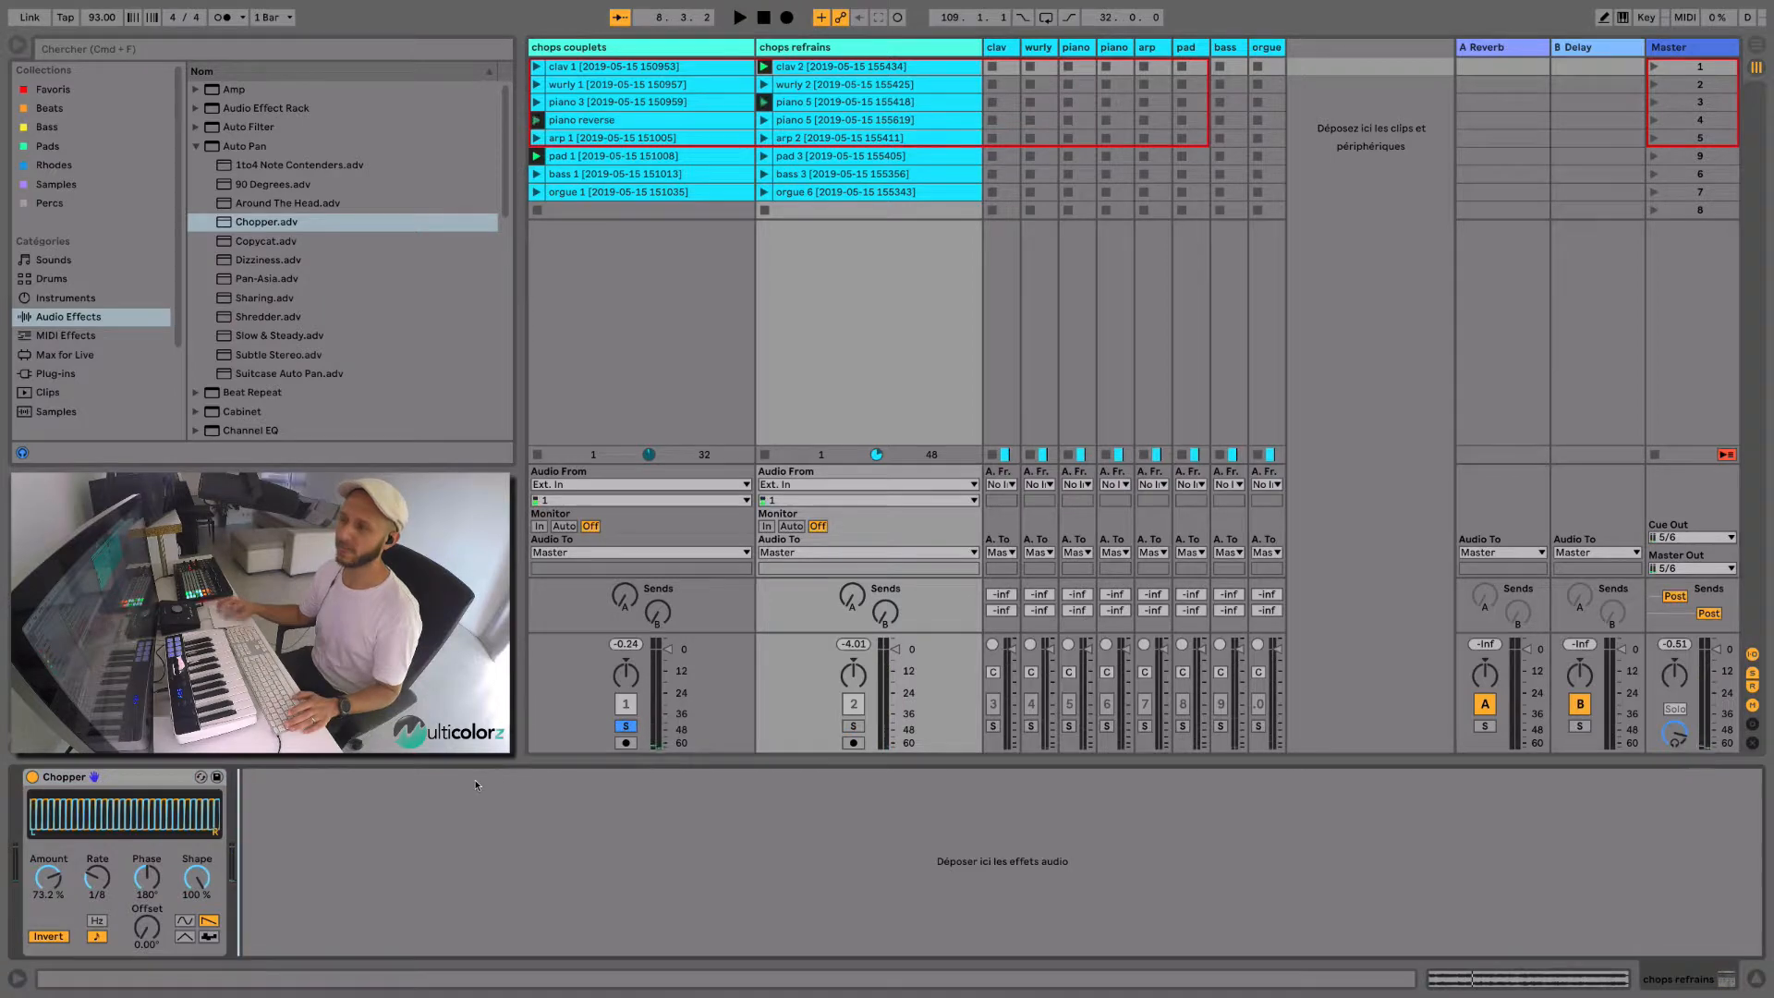
- Duplicate the orgue 1 clip in chops couplets and lower the copy's clip gain to -inf dB
click(621, 48)
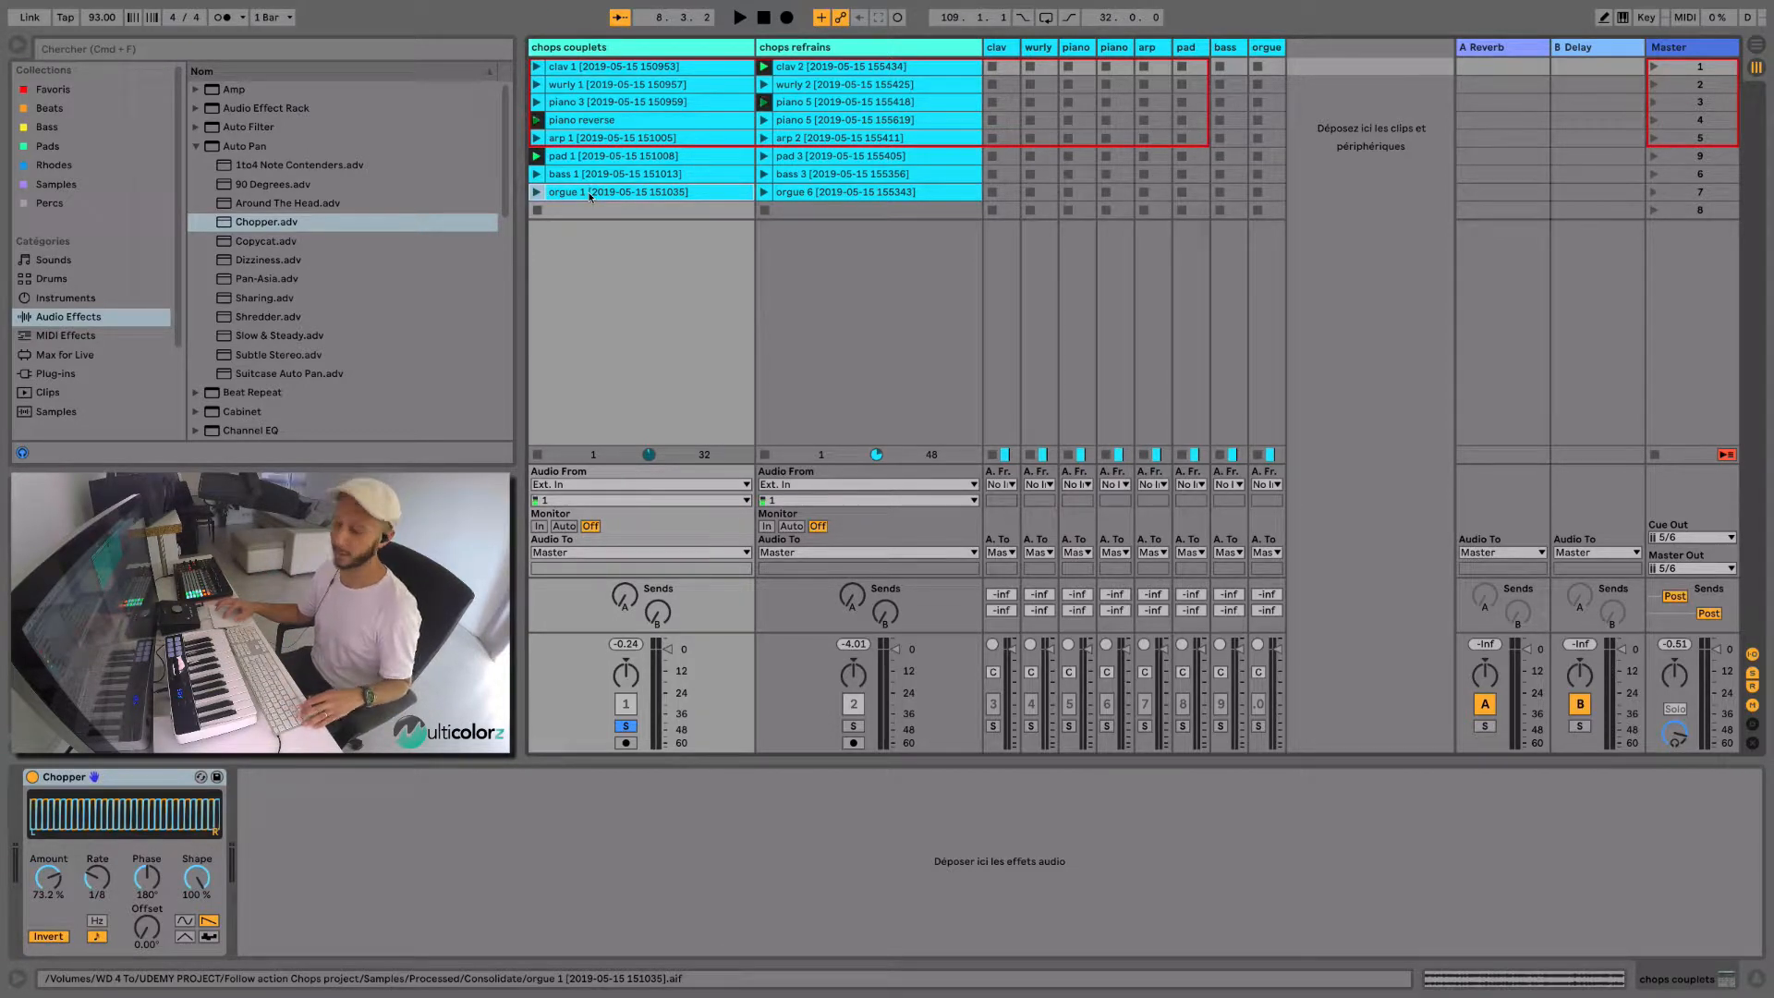
key(super+d)
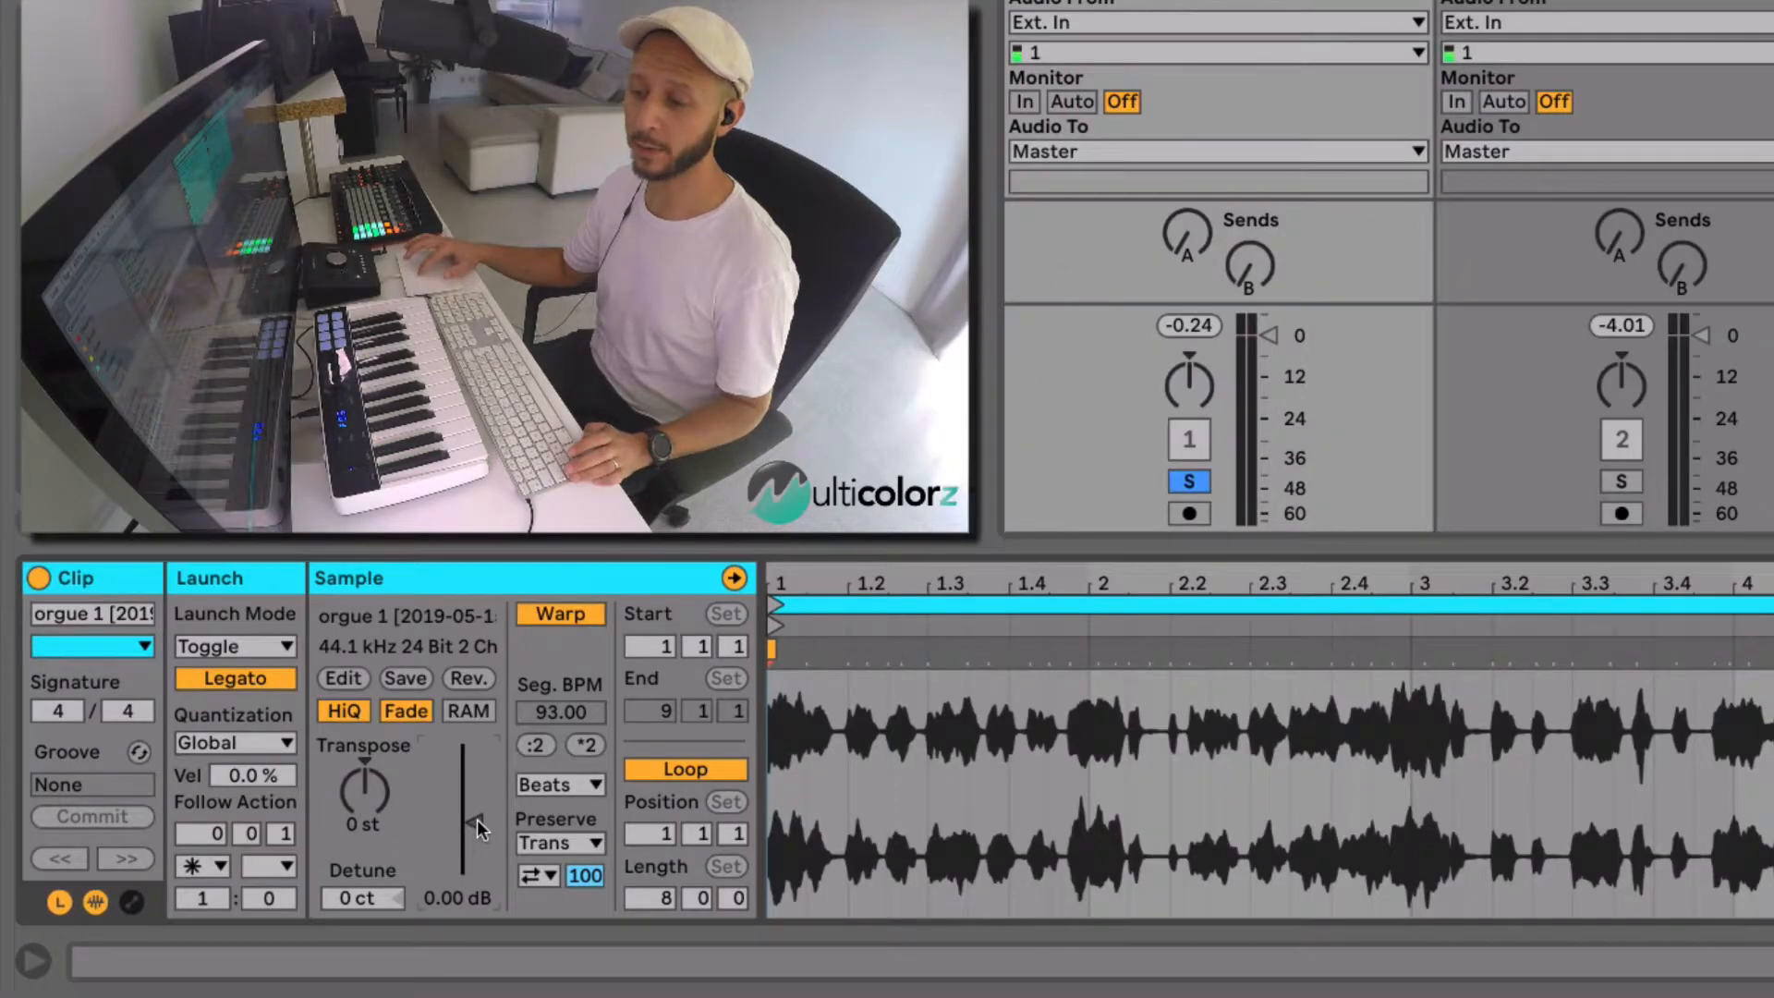
drag(477, 825, 477, 880)
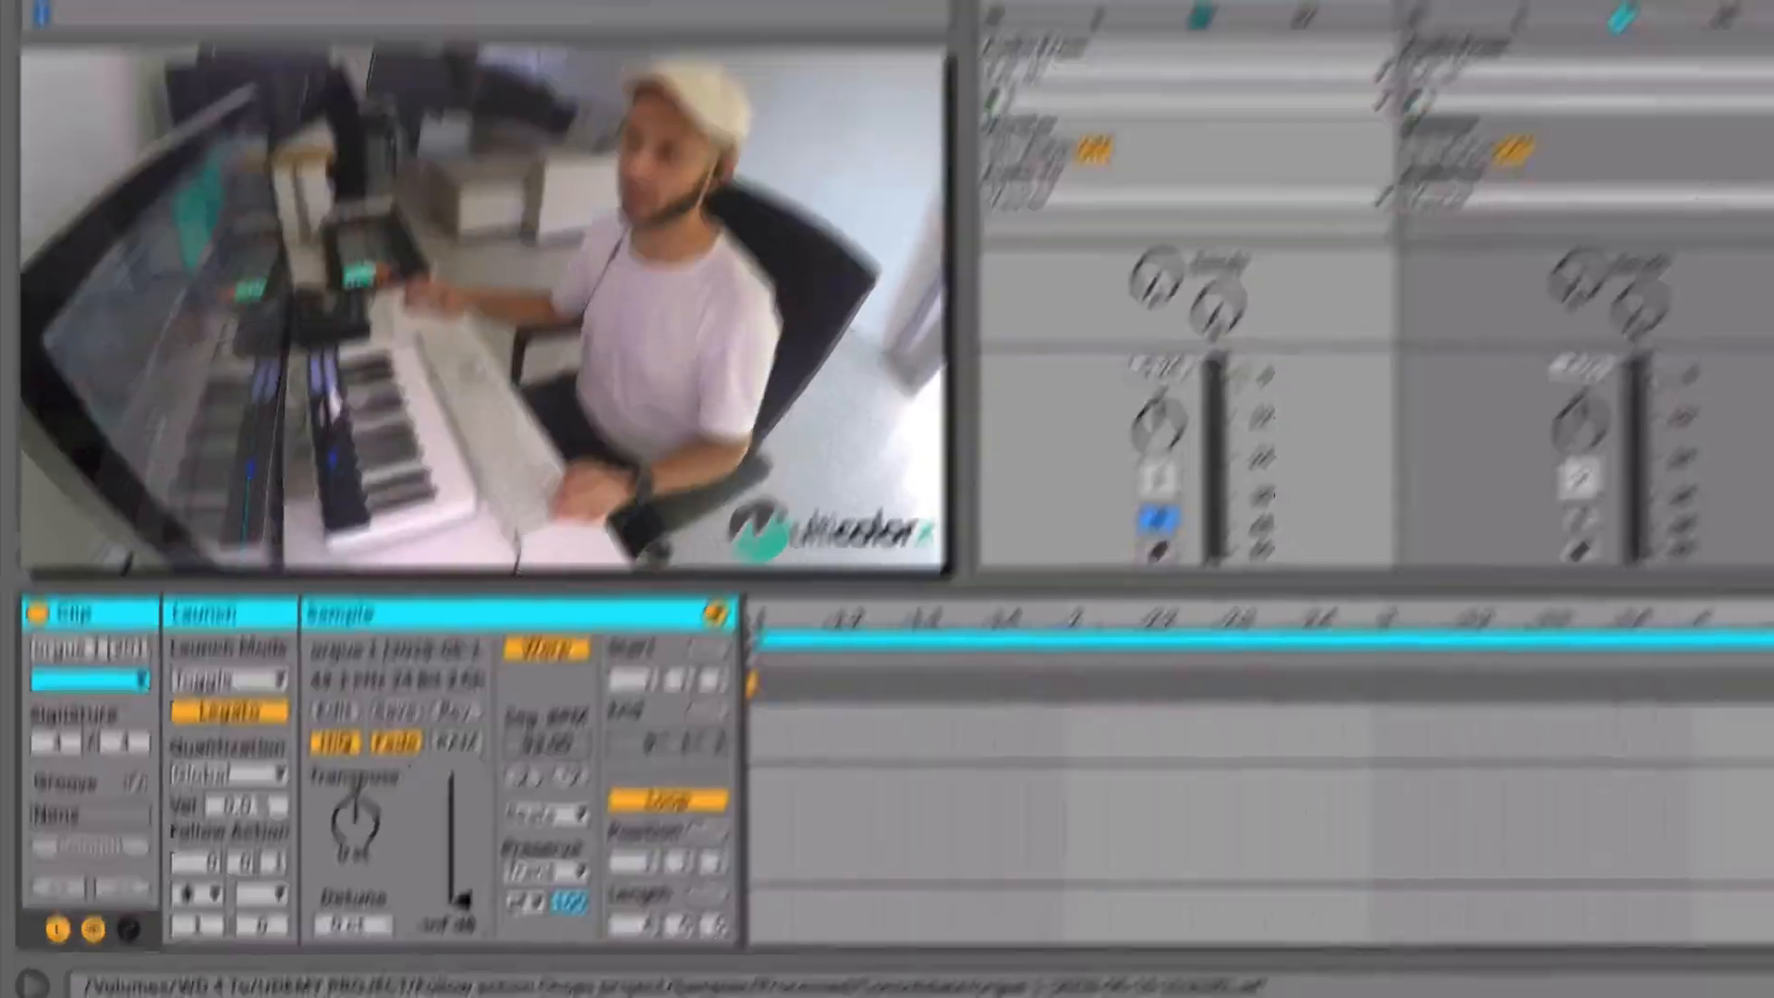
- Color the duplicated silent clip white and rename it VIDE
right_click(815, 272)
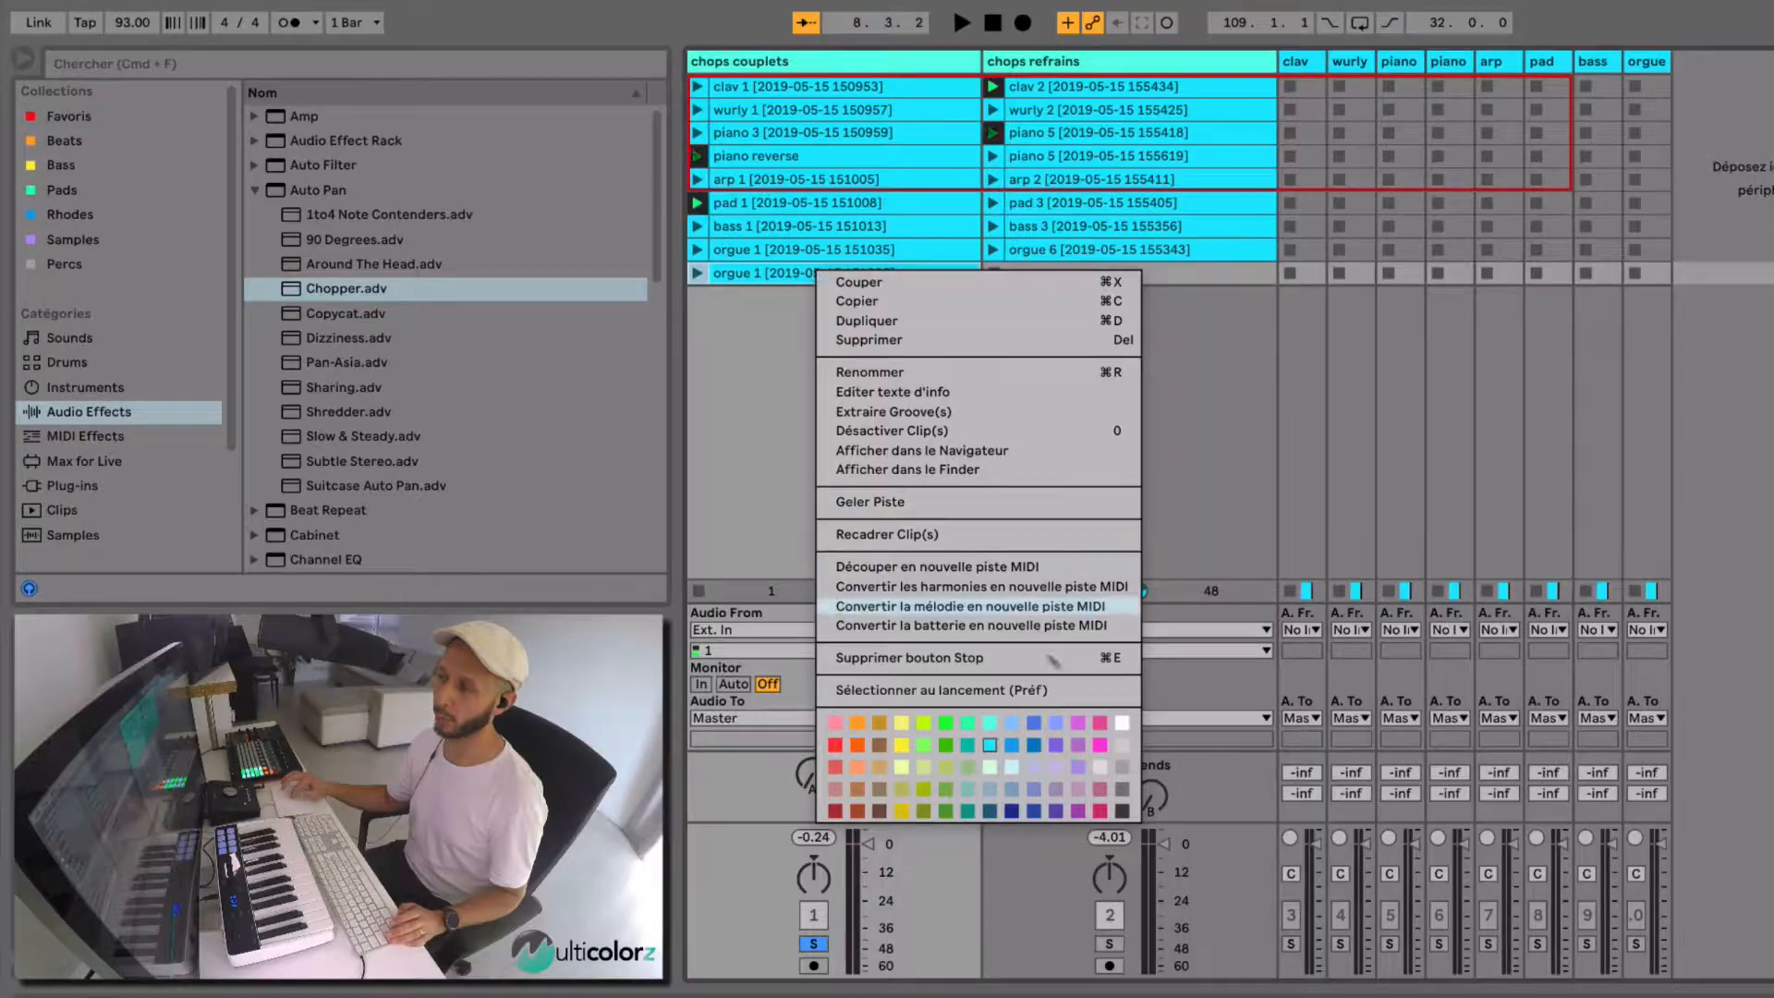
click(823, 274)
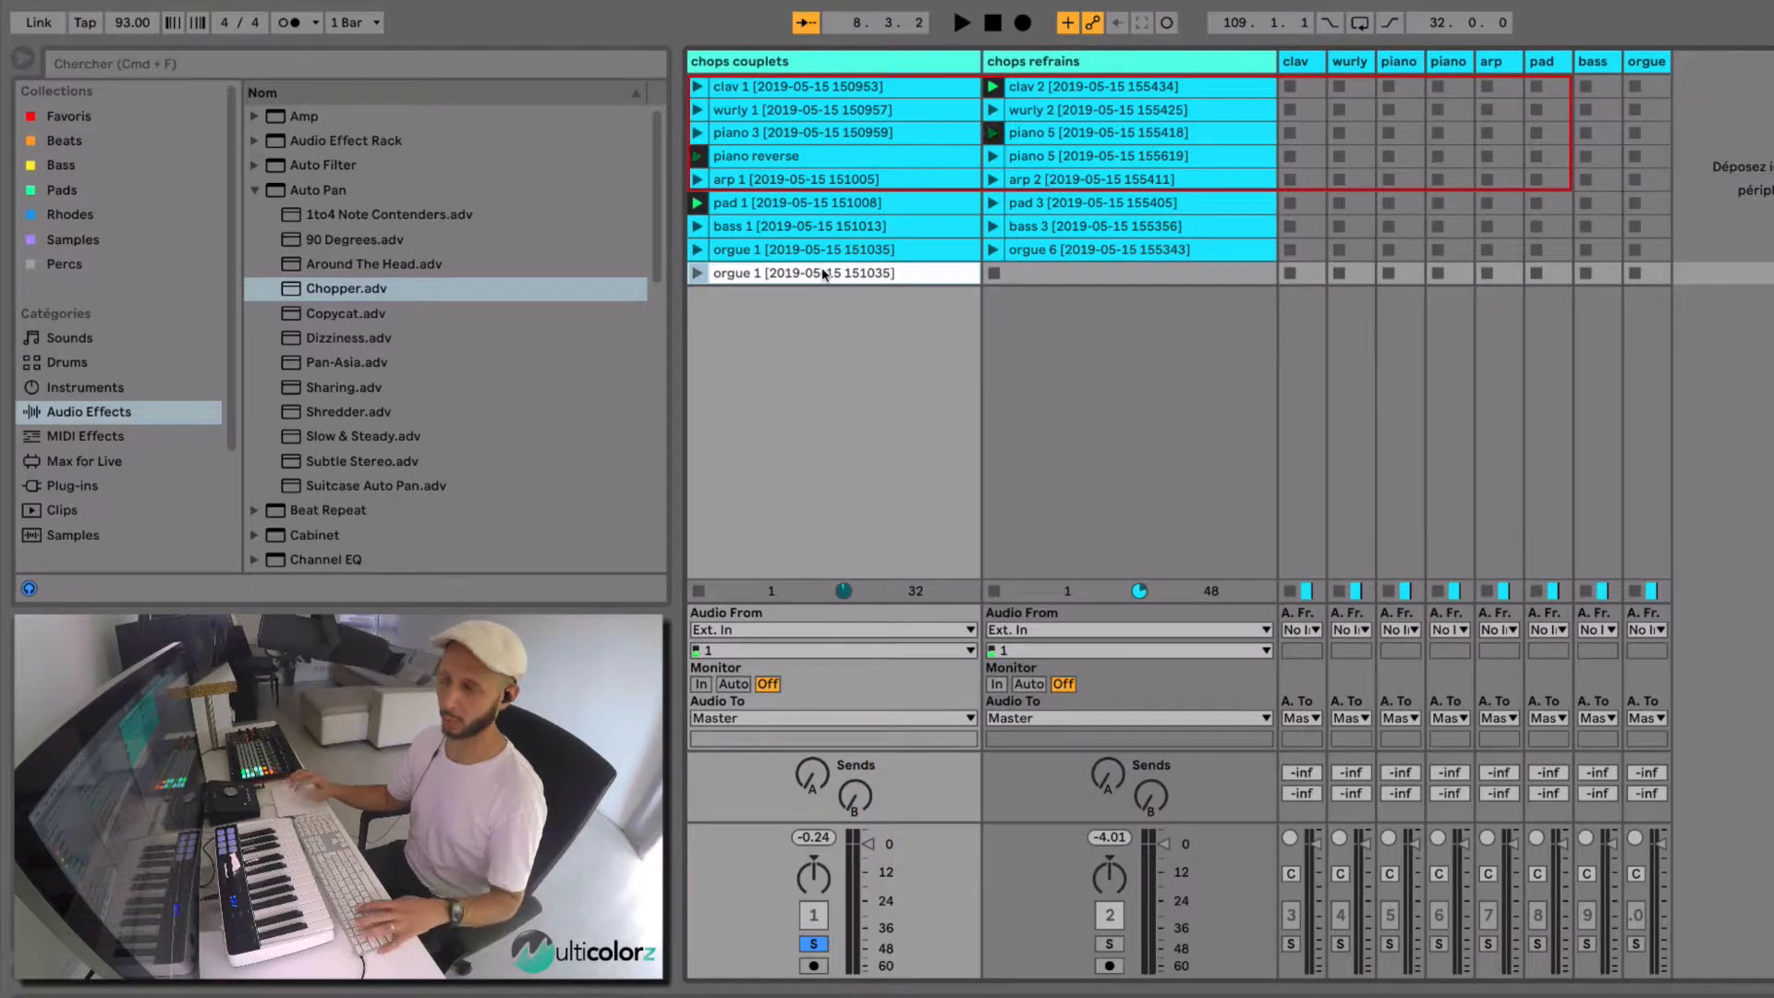
key(super+r)
text(VIDE)
key(Return)
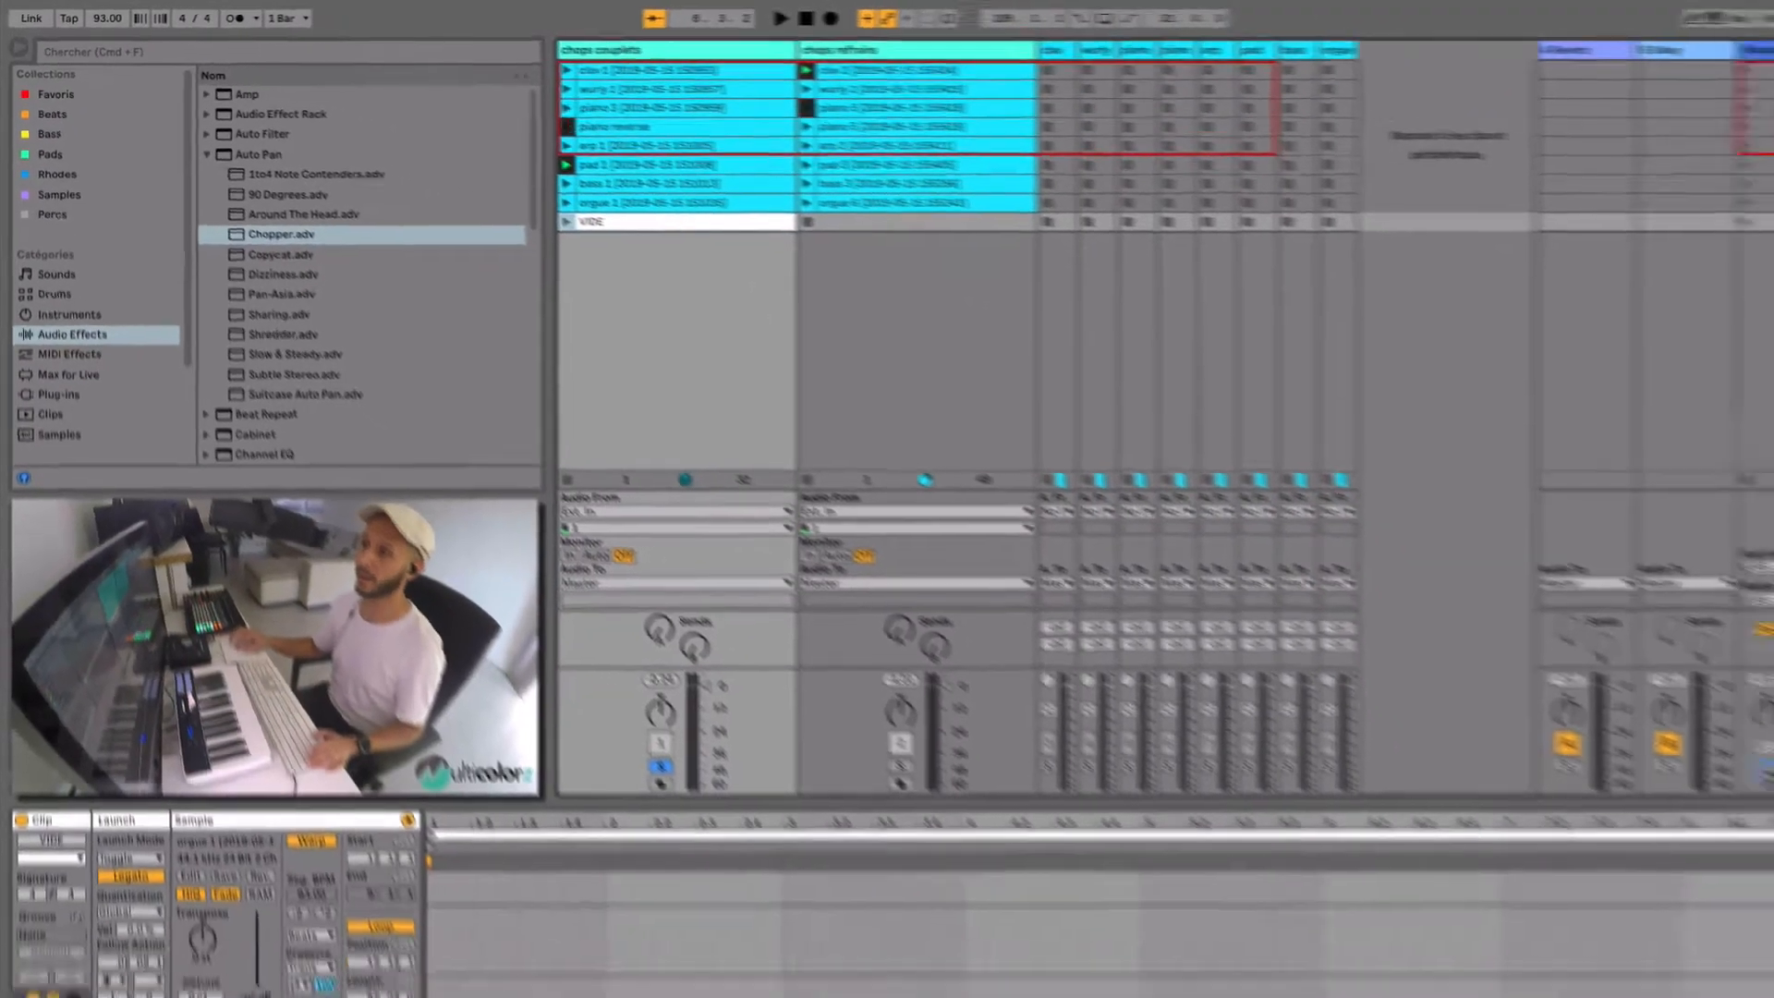
- Move the VIDE scene between pad 1 and bass 1, and copy the VIDE clip into chops refrains
drag(1704, 210, 1708, 170)
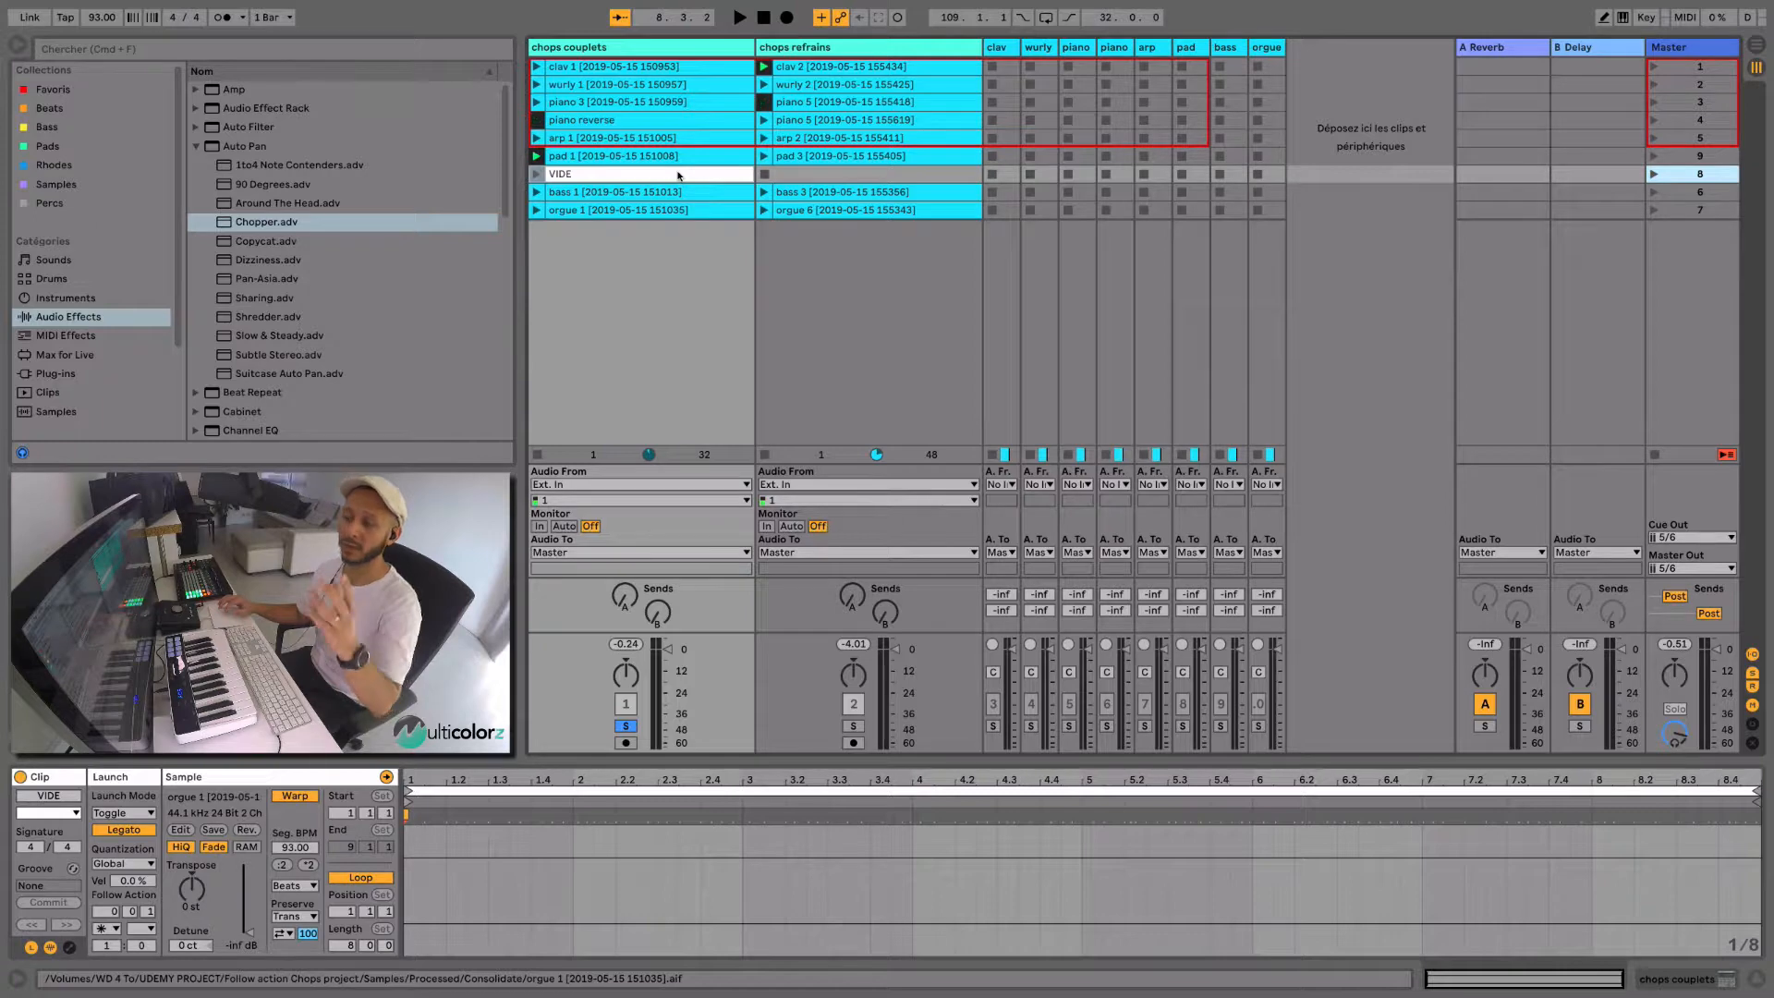
click(679, 175)
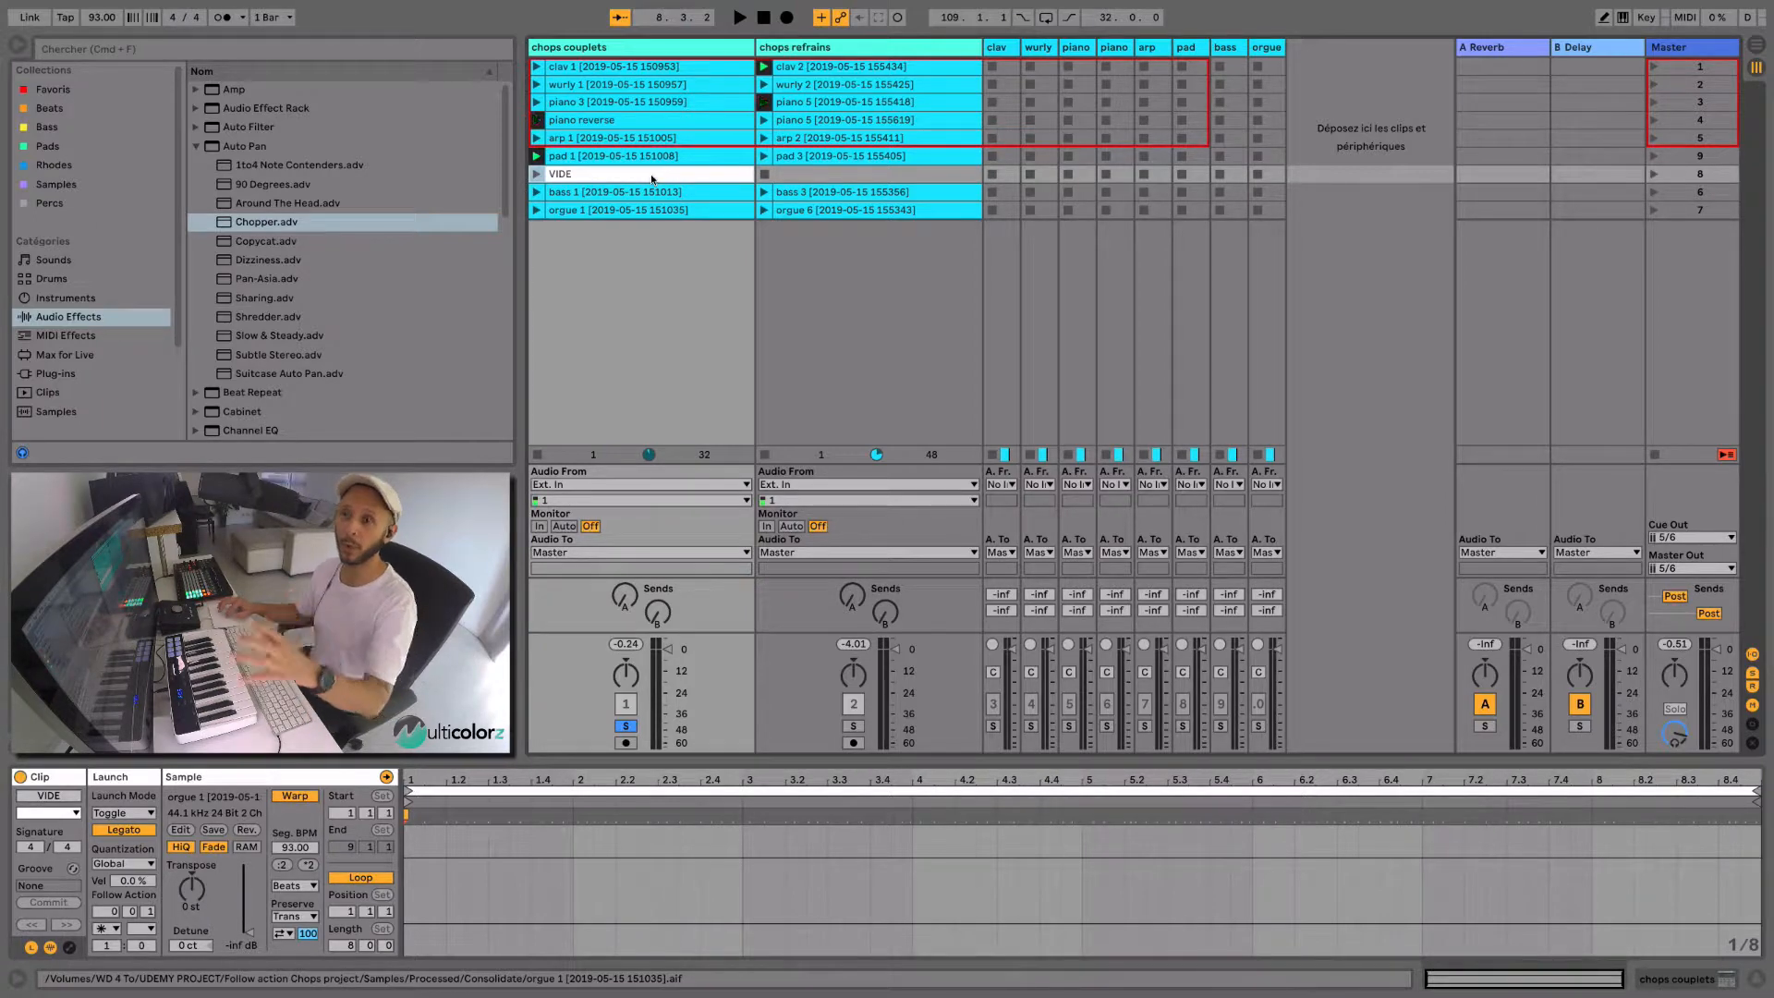
drag(651, 180, 806, 180)
- Duplicate the VIDE scene and move the copy between piano 3 and piano reverse
click(1689, 172)
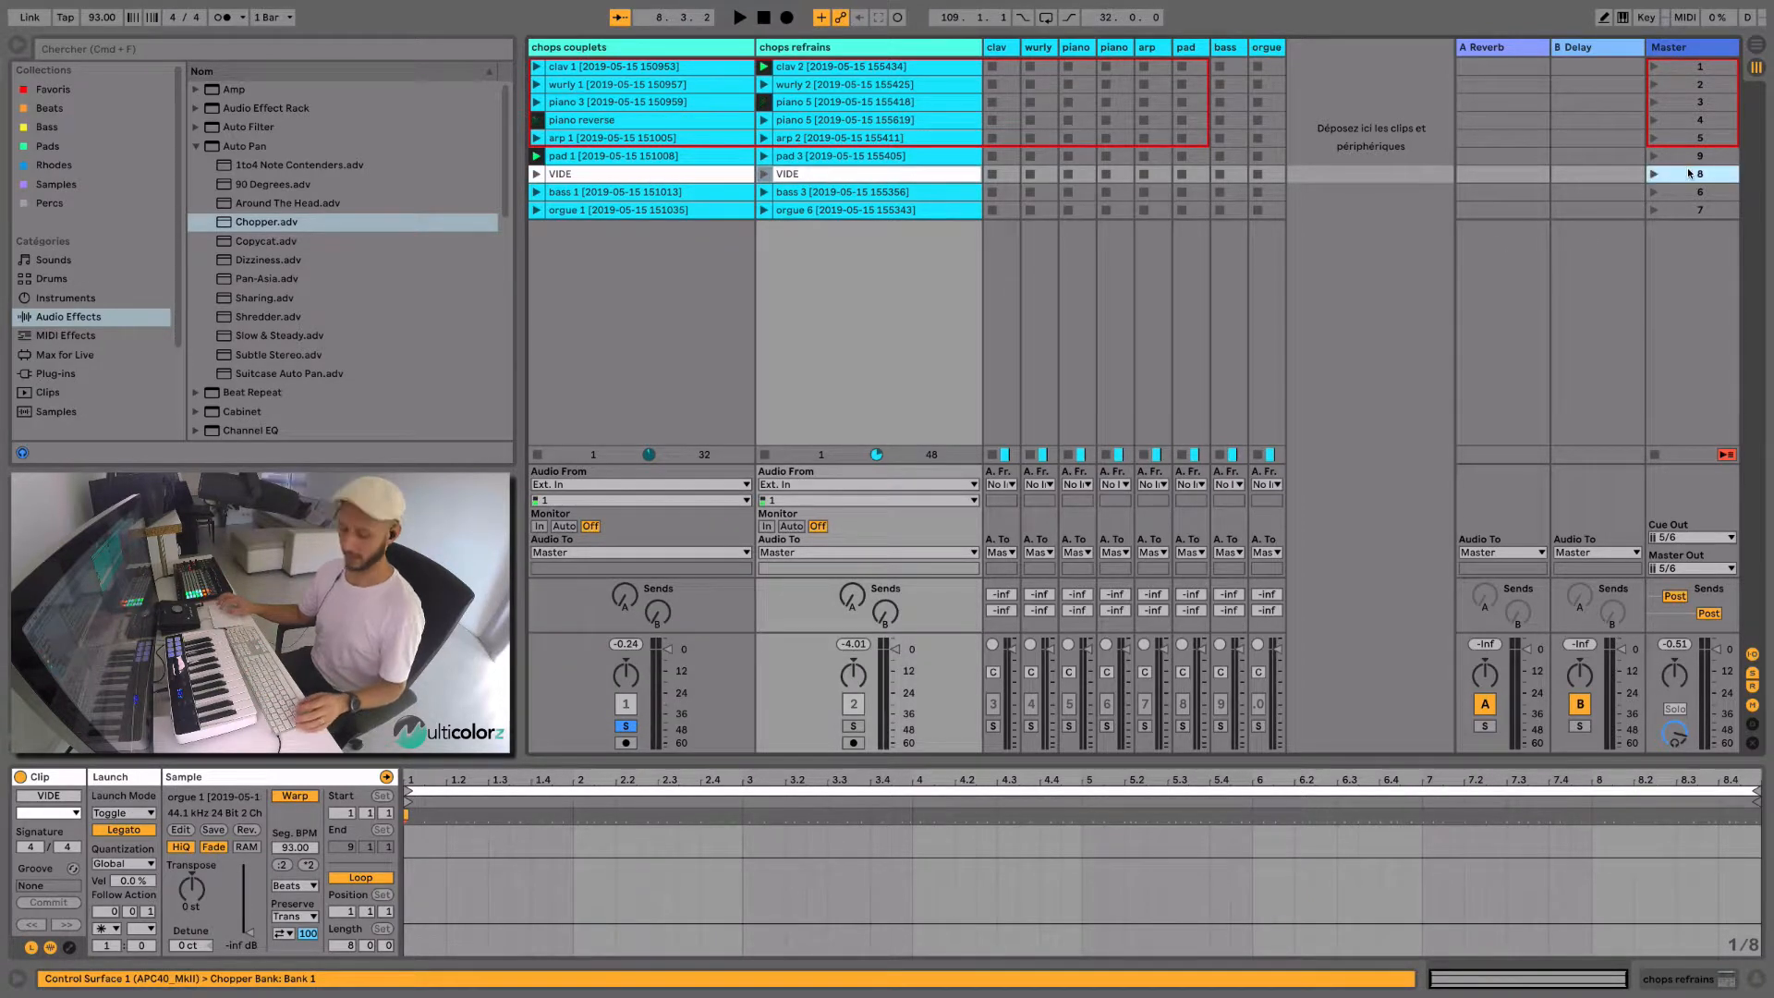
key(super+d)
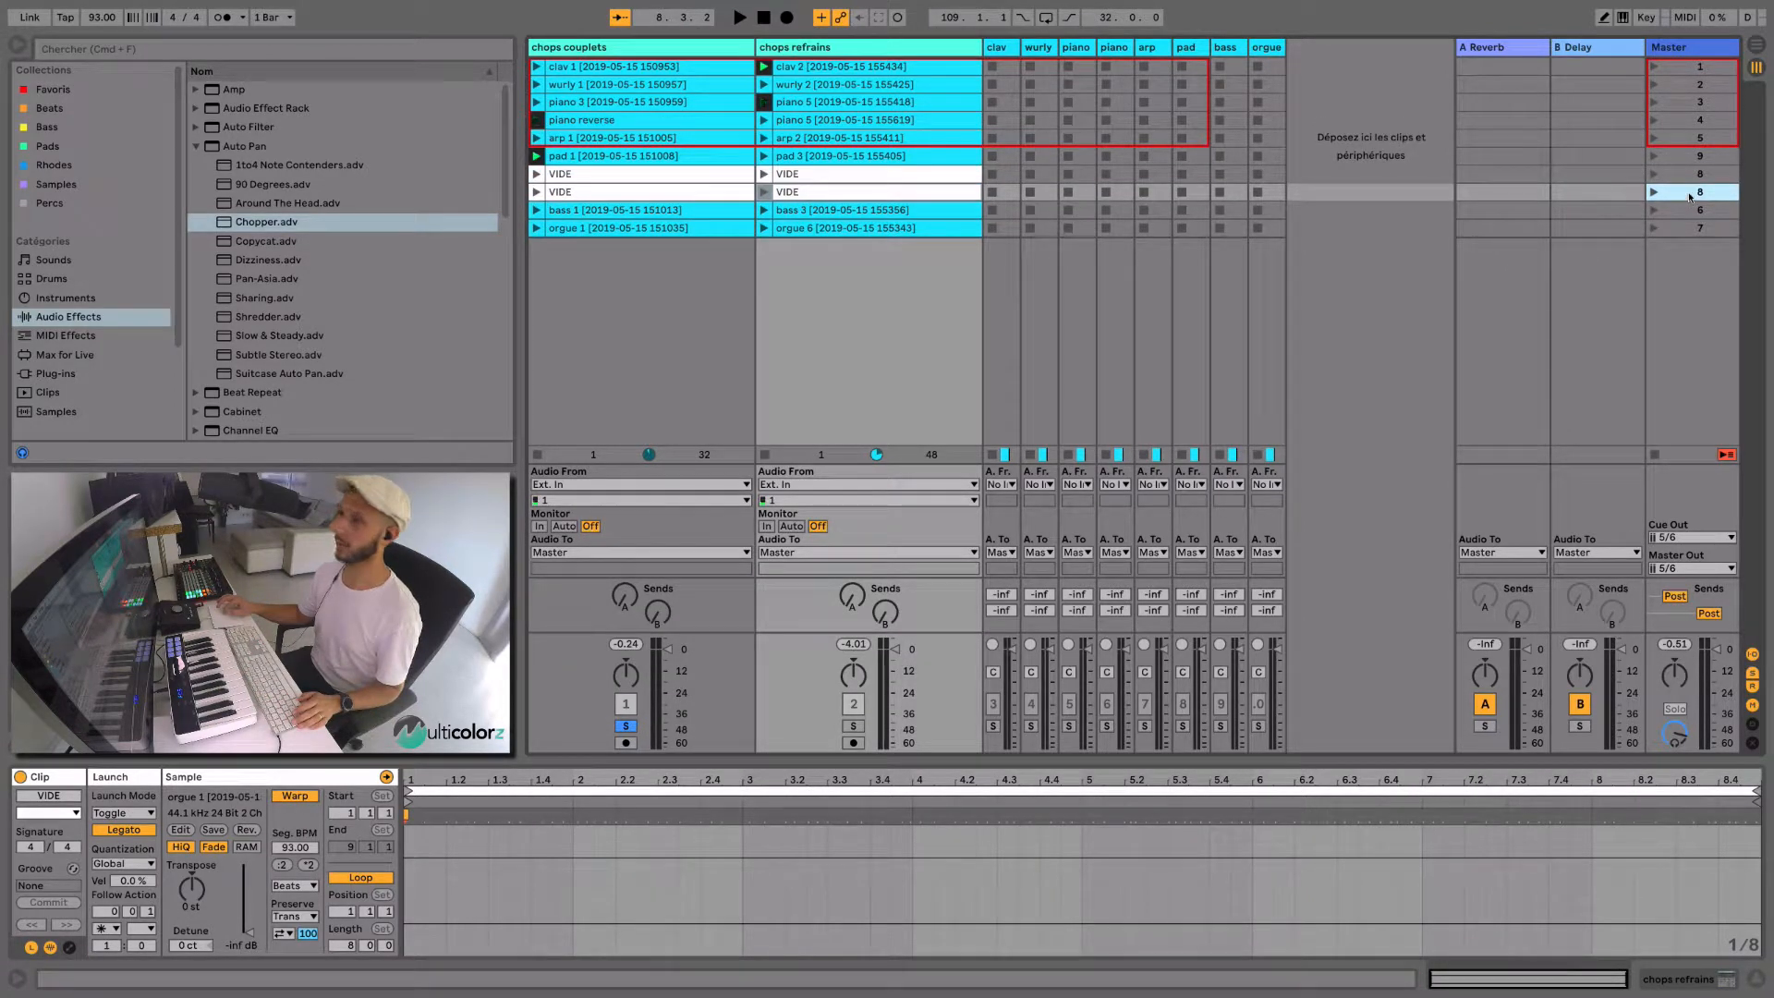
drag(1690, 197, 1693, 114)
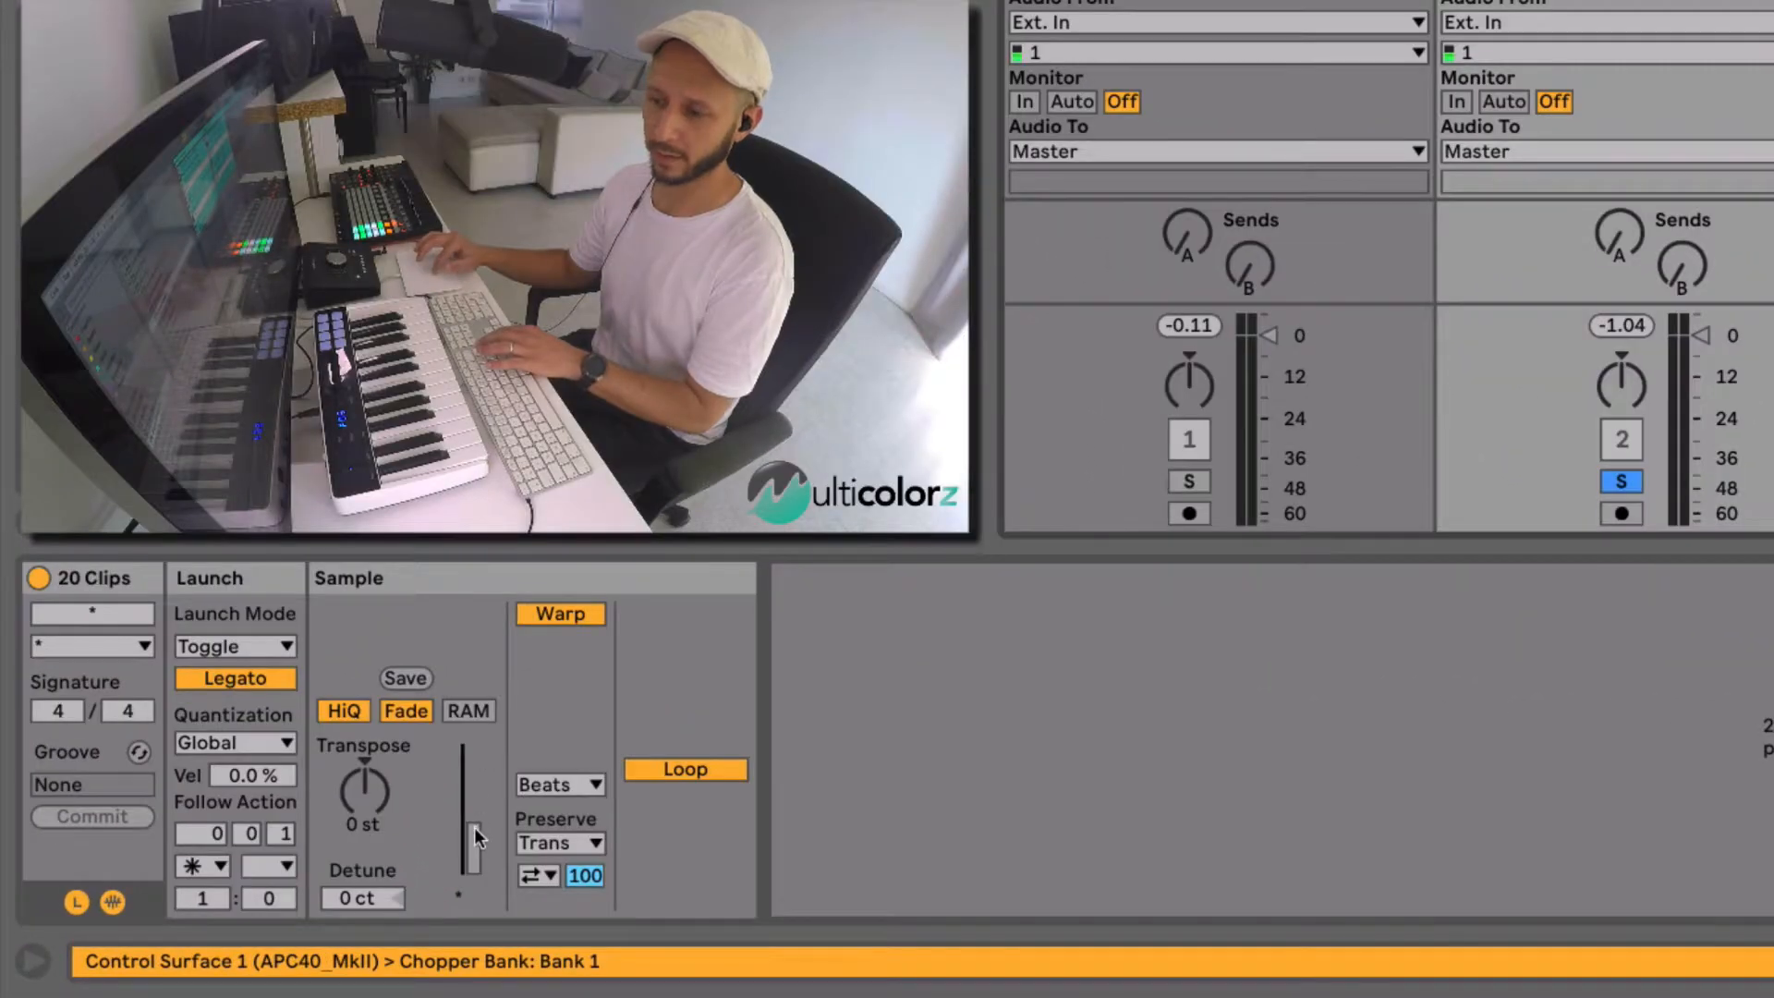
- Try to adjust the clip gain of all 20 clips in both chops tracks together
drag(248, 908, 249, 909)
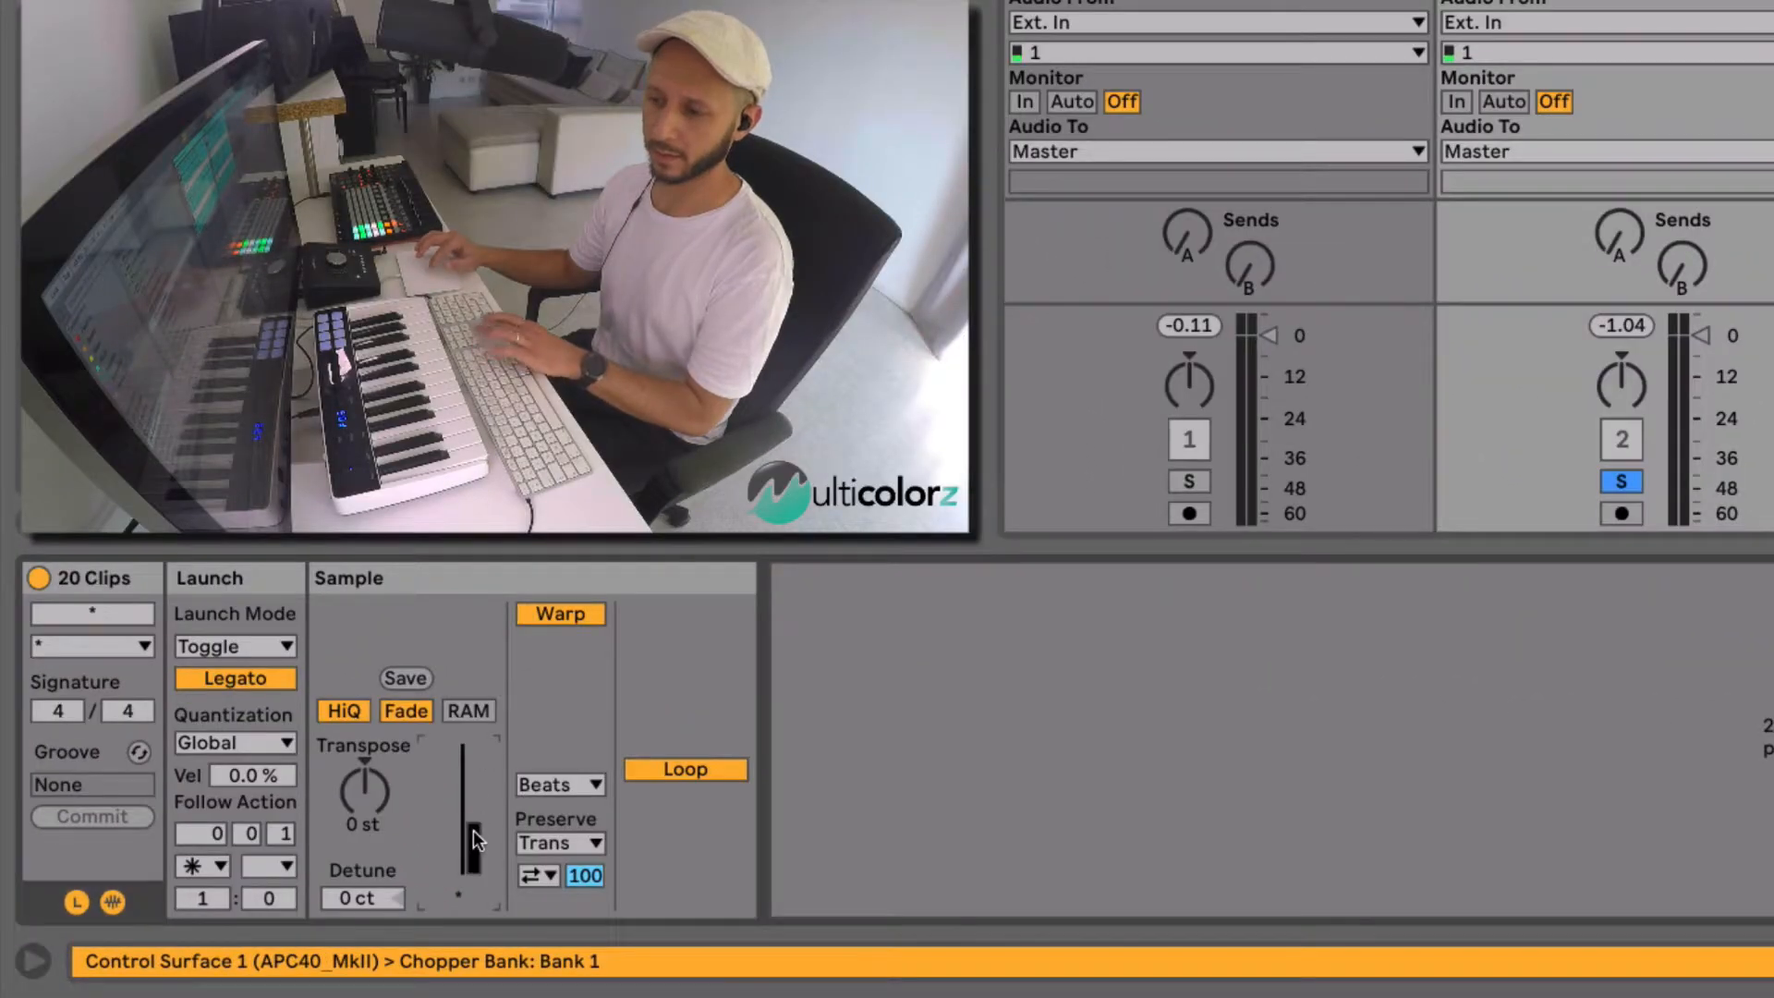
key(Delete)
click(1220, 4)
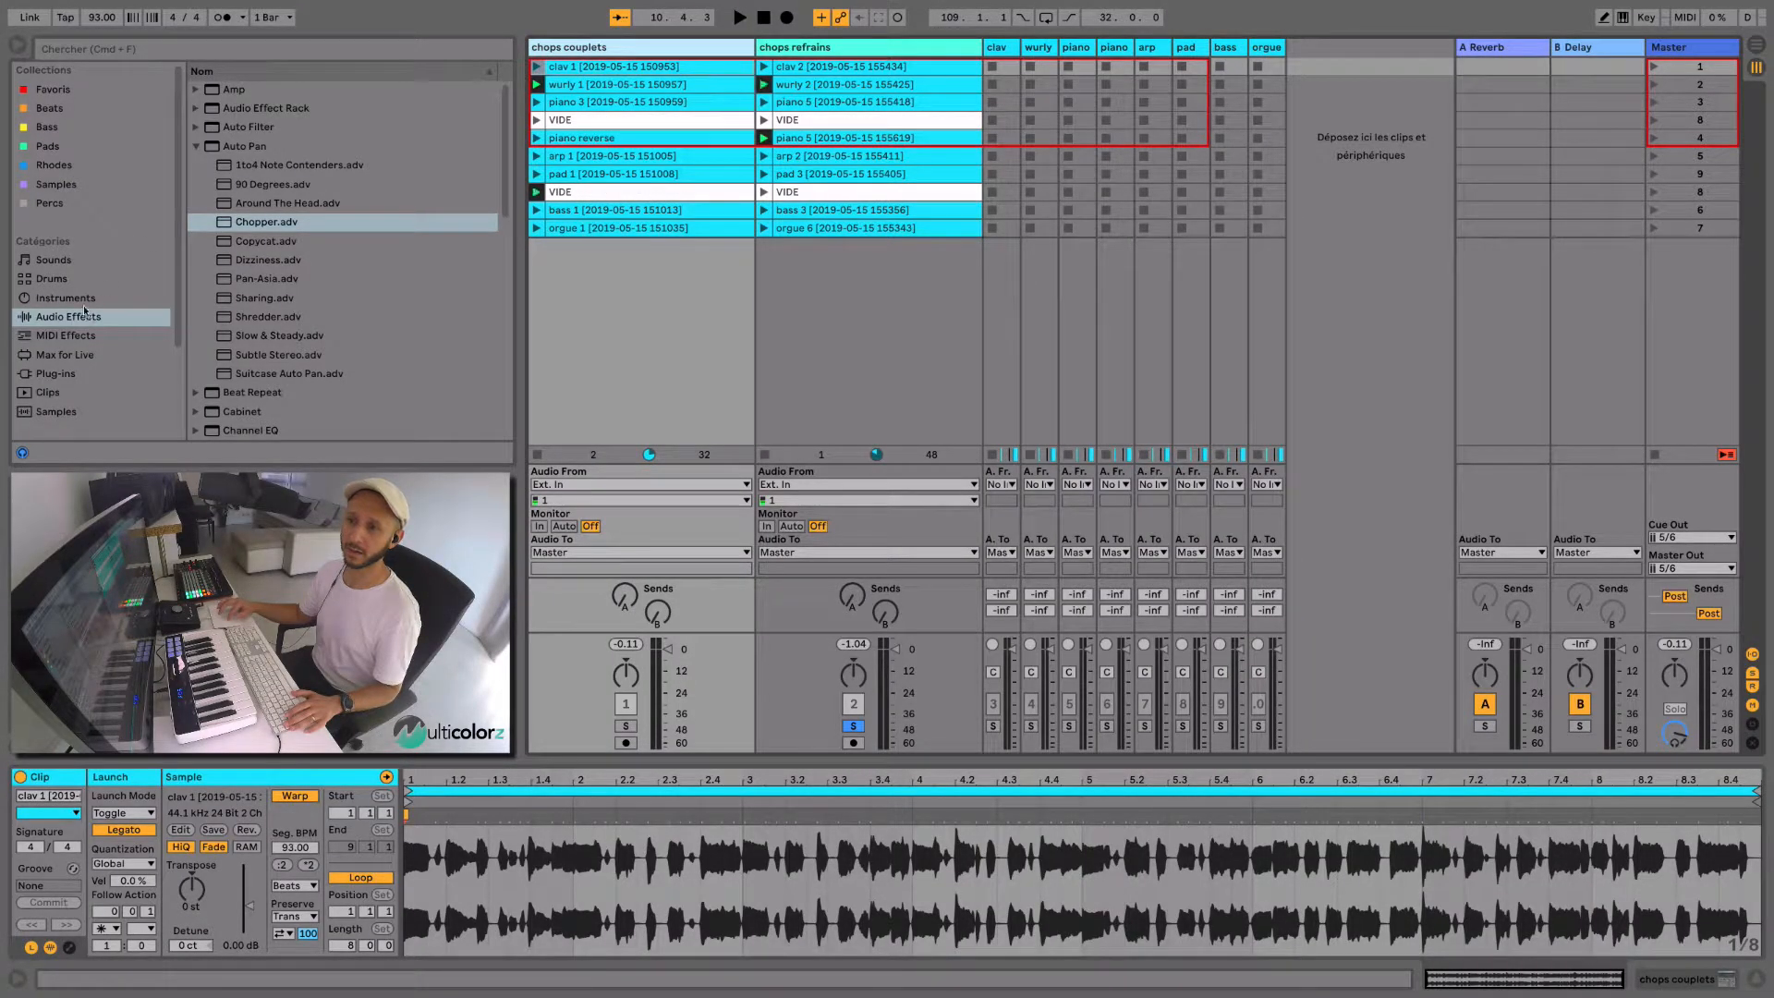
- Load Glue Compressor with its Mastering - Make It Loud preset after Chopper on chops couplets
click(195, 148)
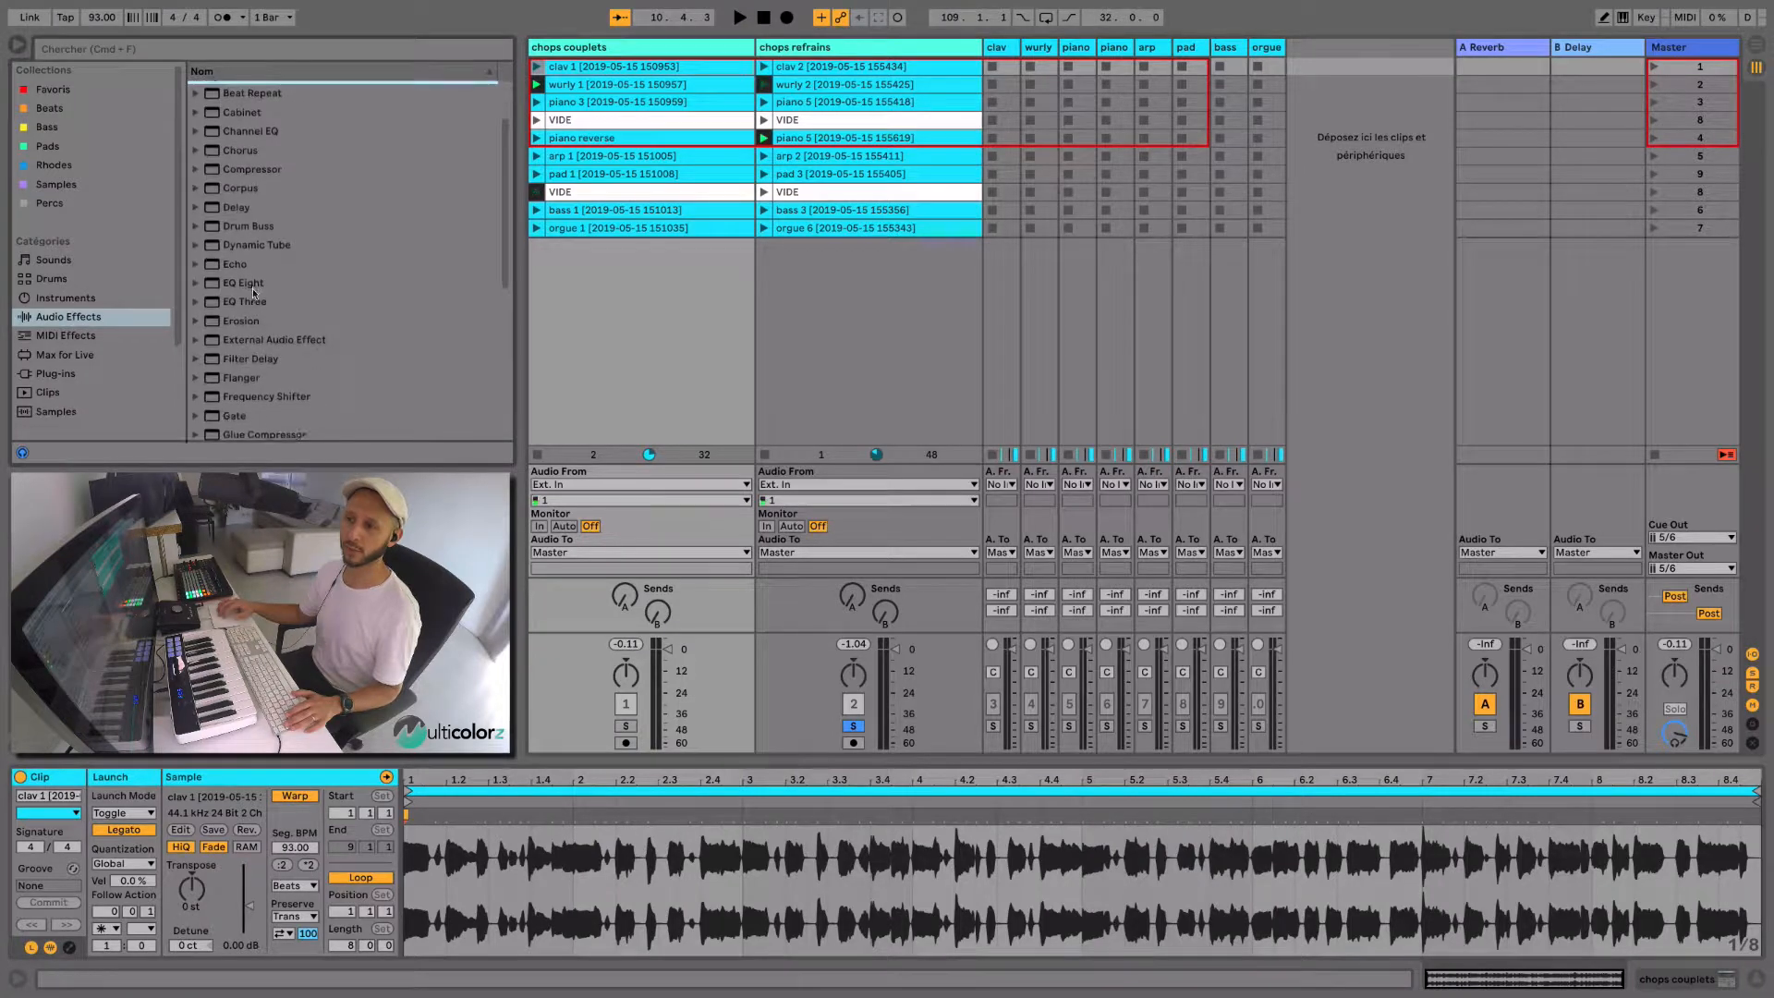
scroll(252, 289, down, 3)
scroll(253, 285, down, 4)
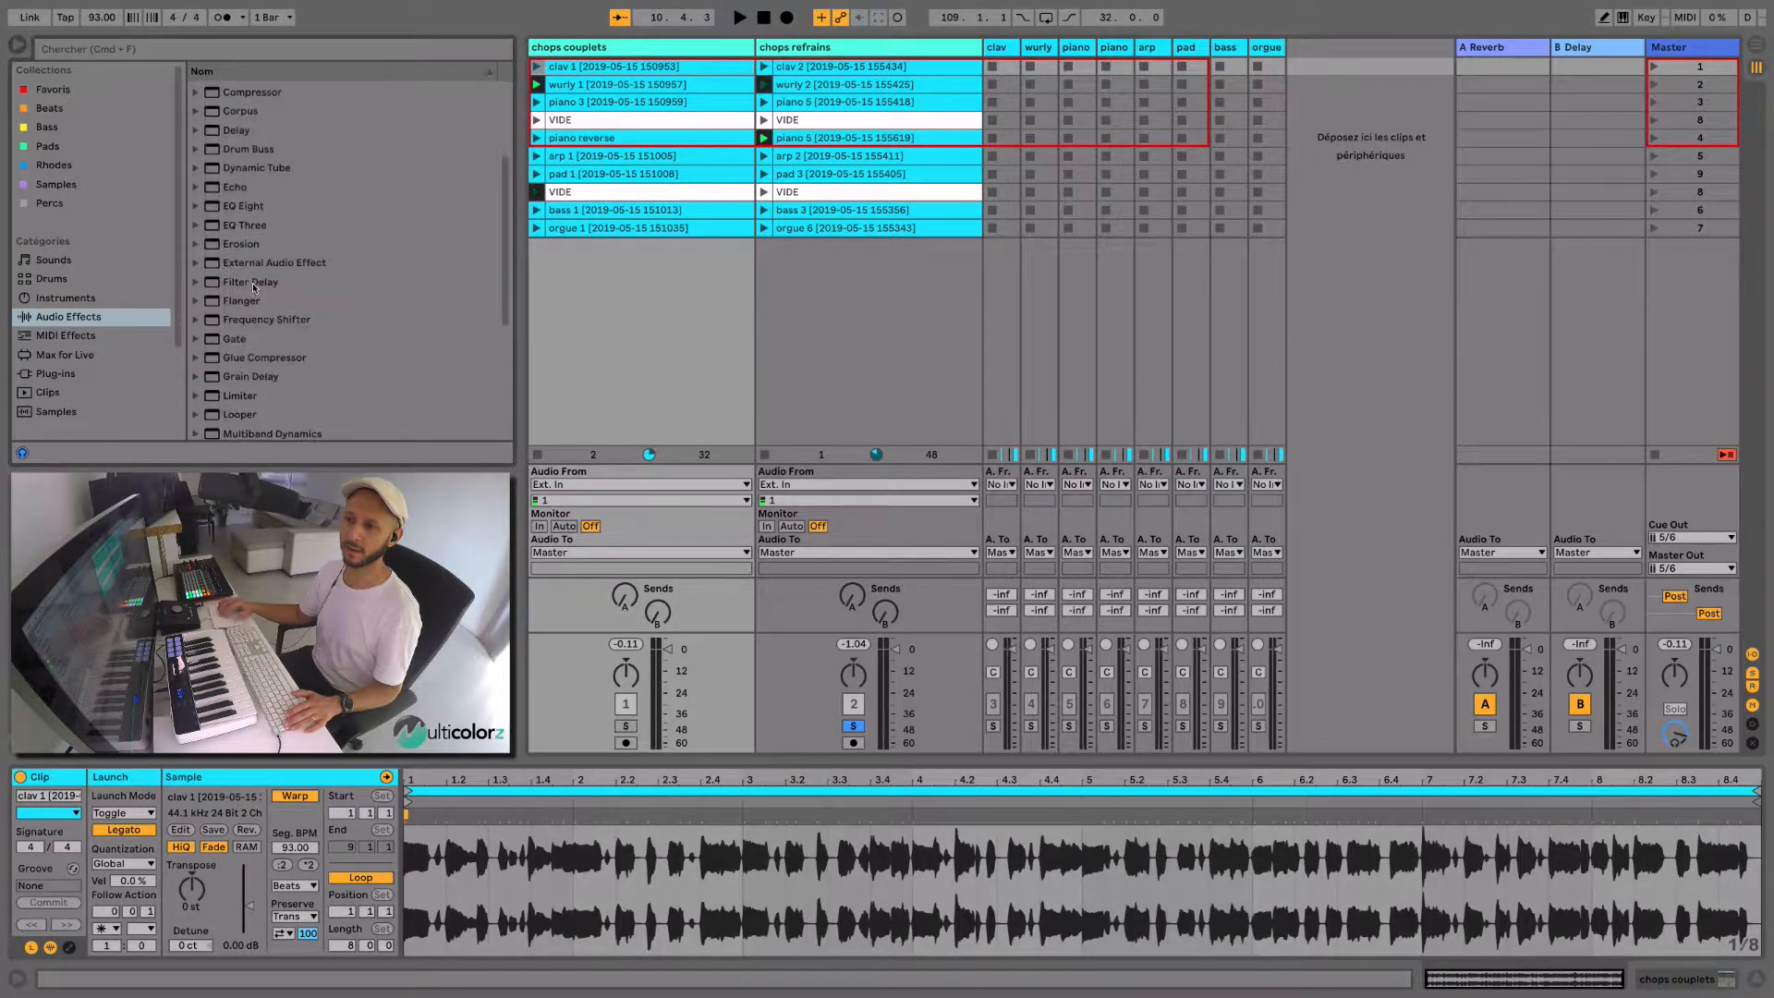
click(195, 254)
scroll(253, 278, down, 3)
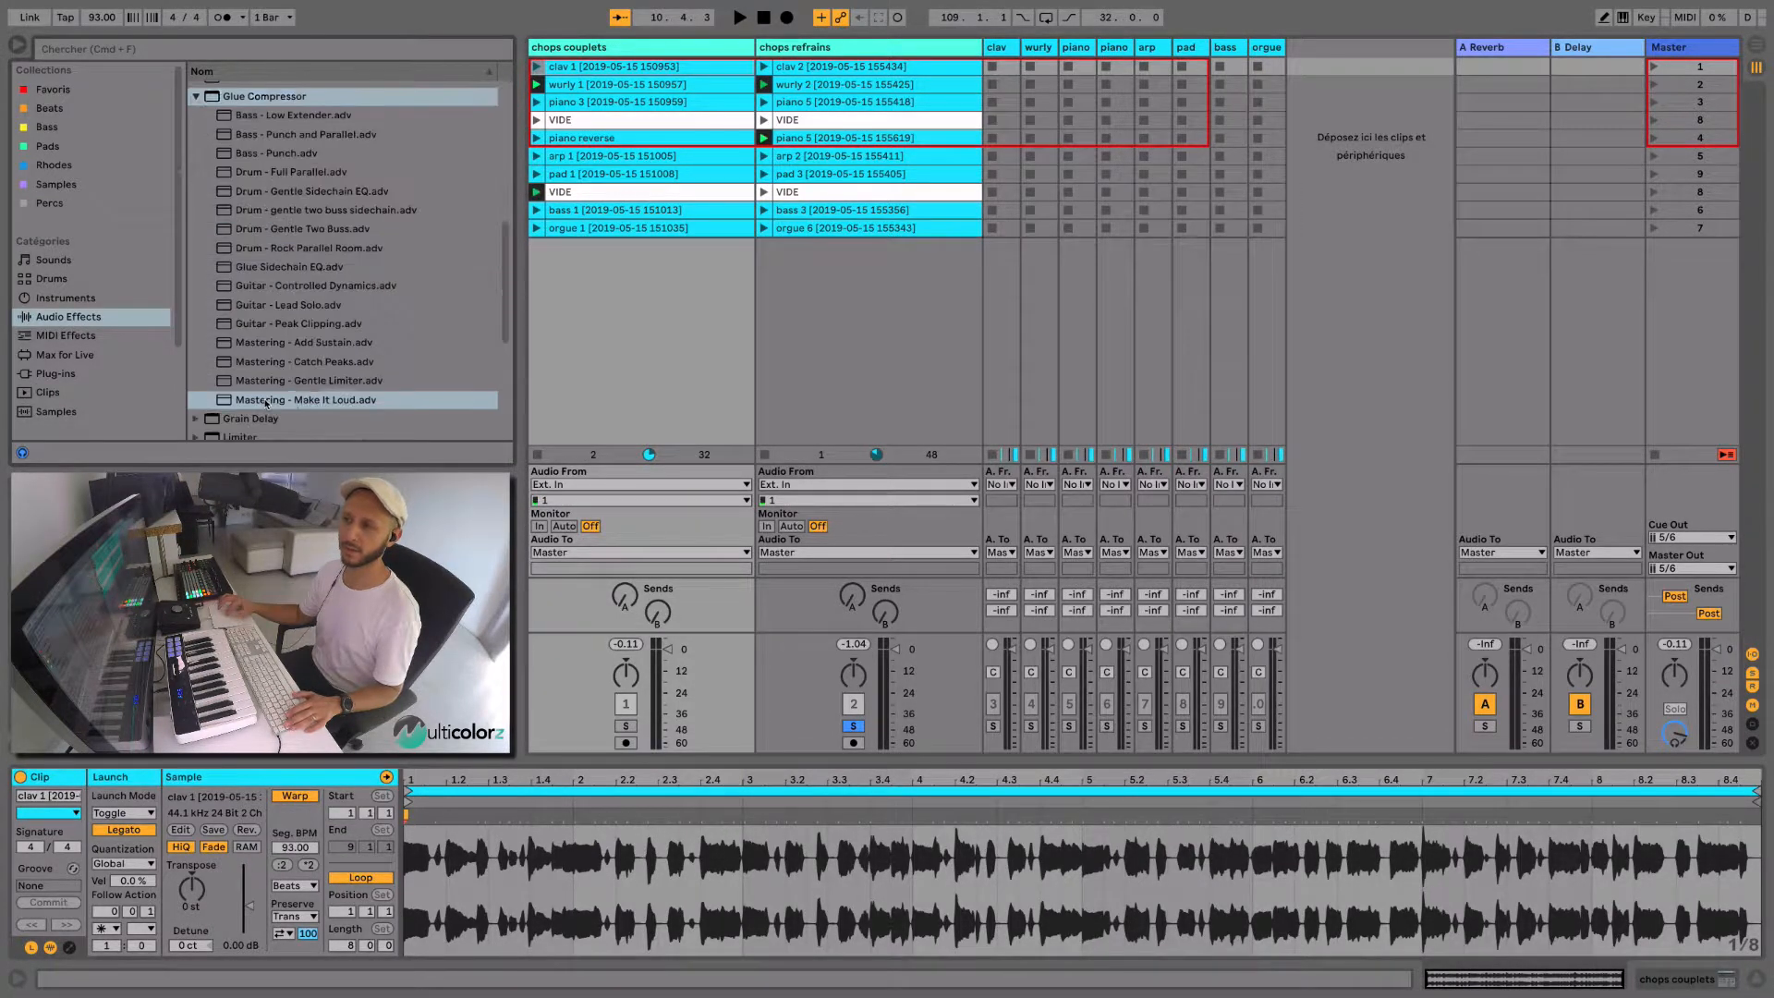
double_click(304, 399)
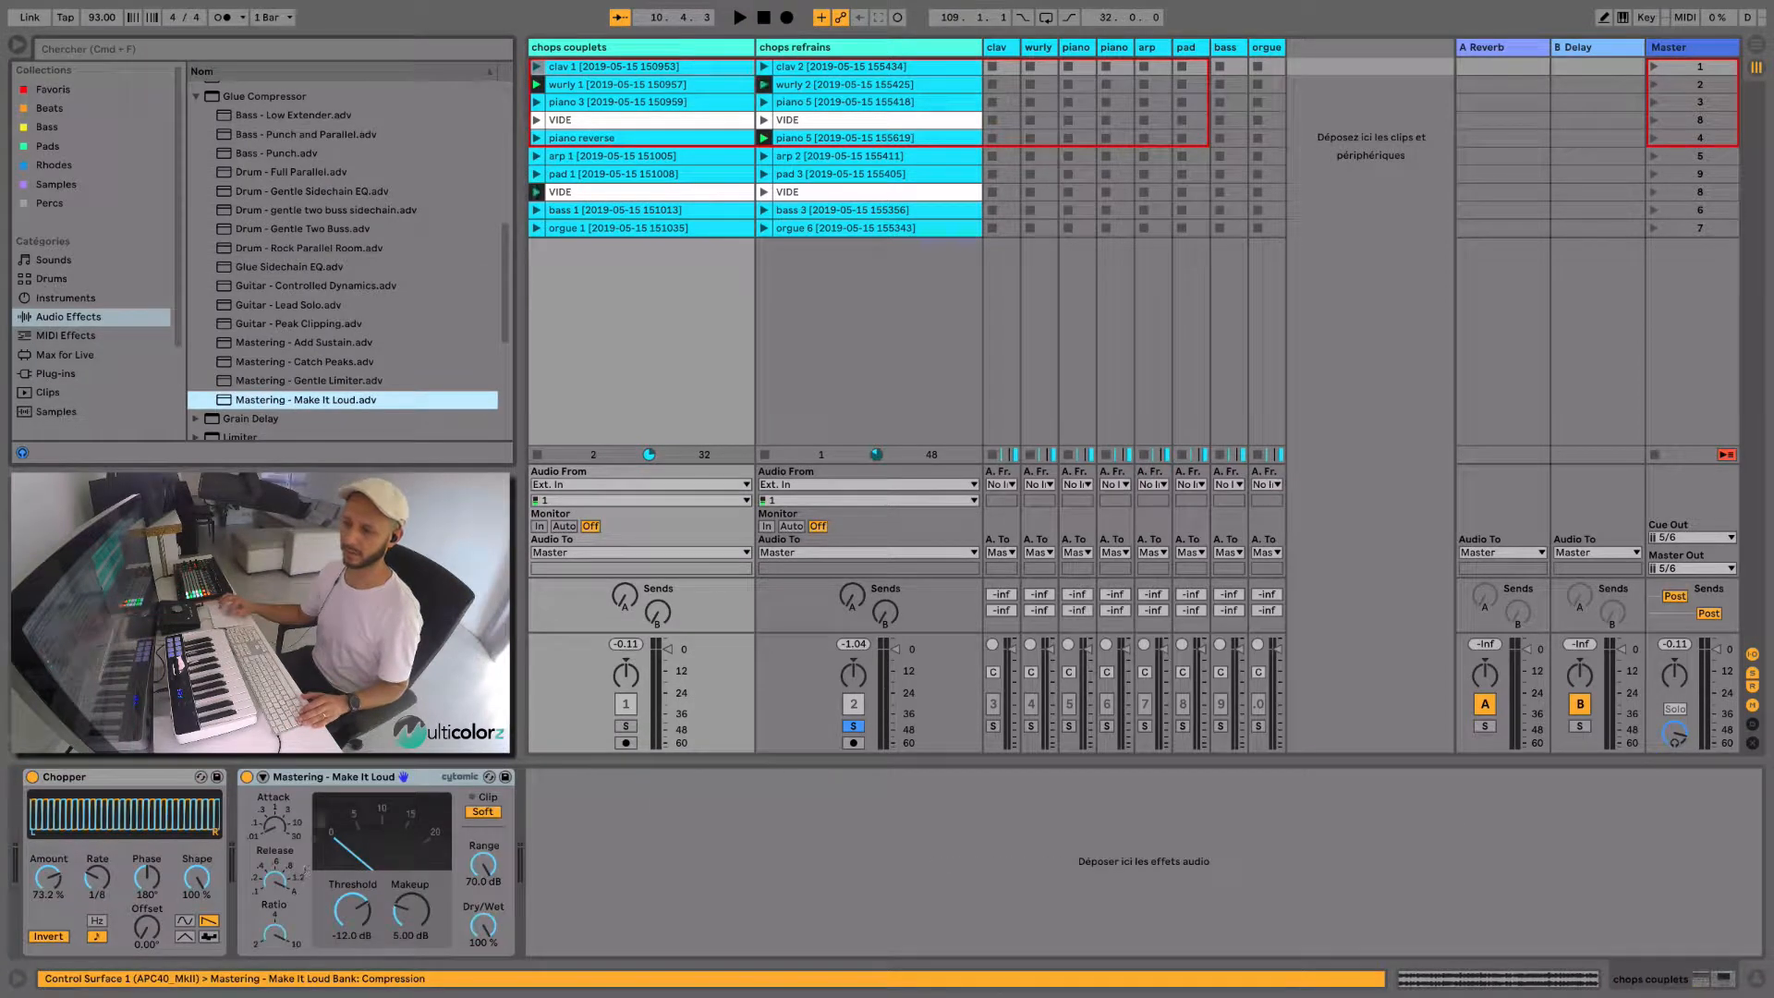
- Copy the Mastering - Make It Loud compressor onto chops refrains and audition the soloed chops couplets clips from clav 1
click(335, 779)
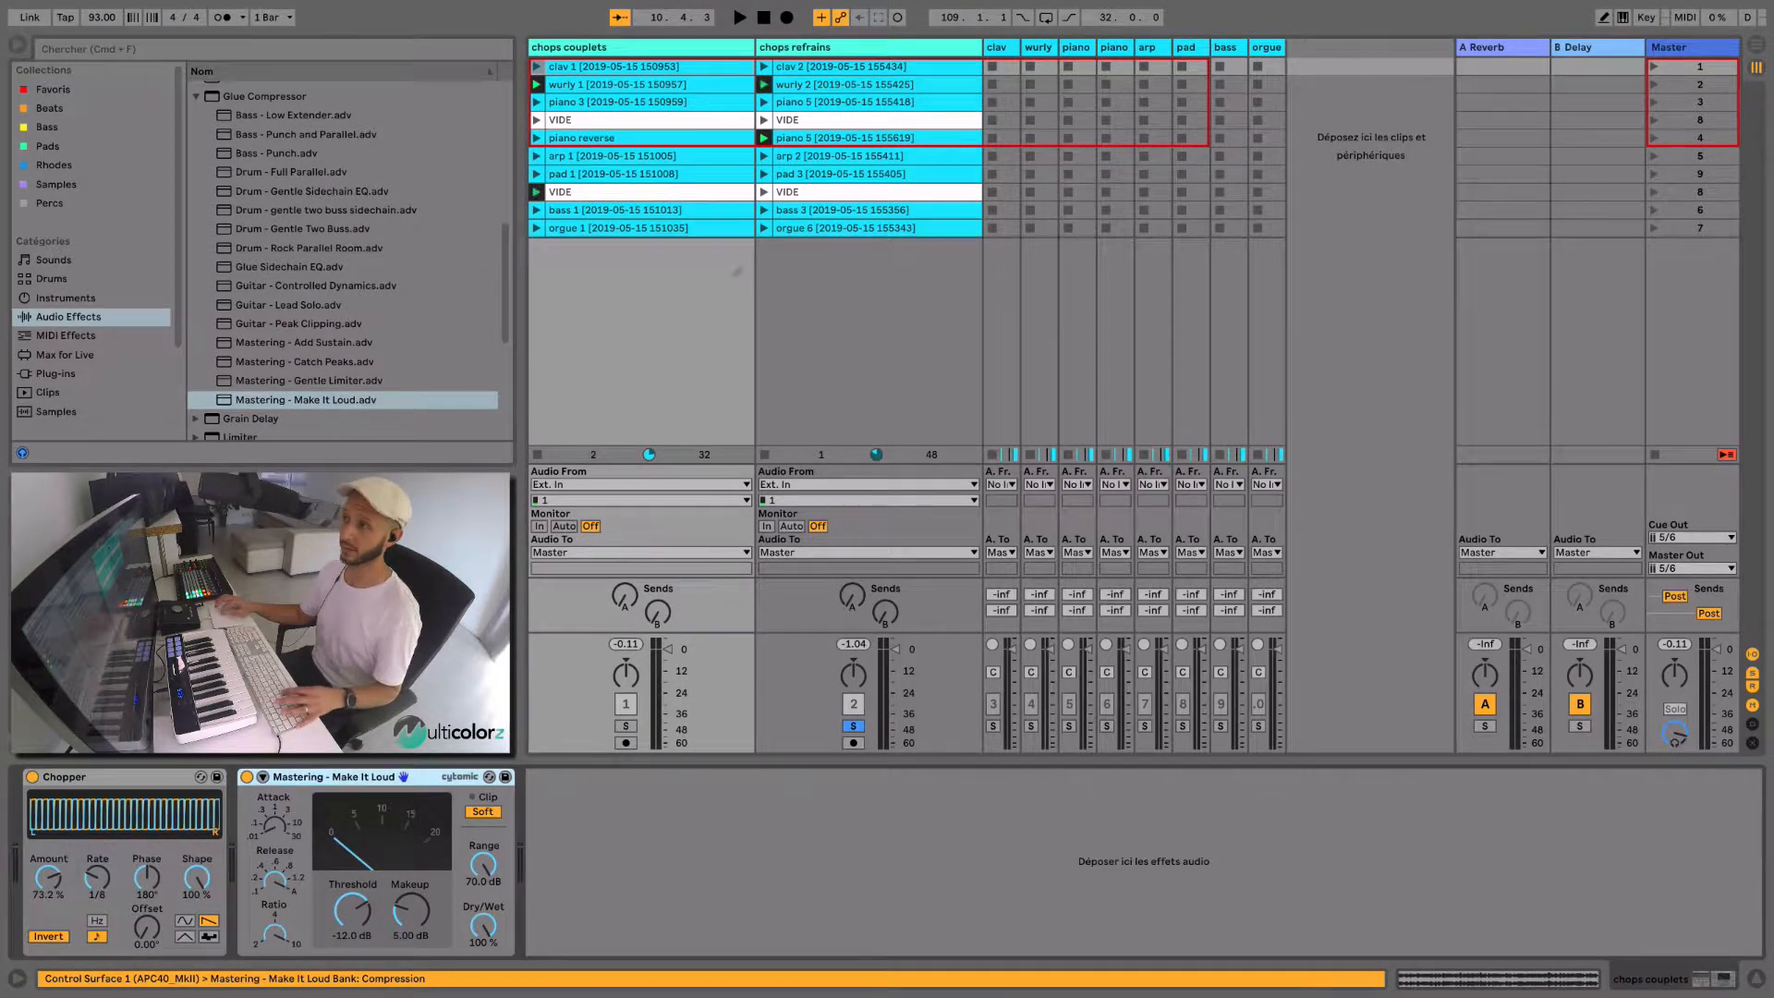
click(853, 42)
click(538, 67)
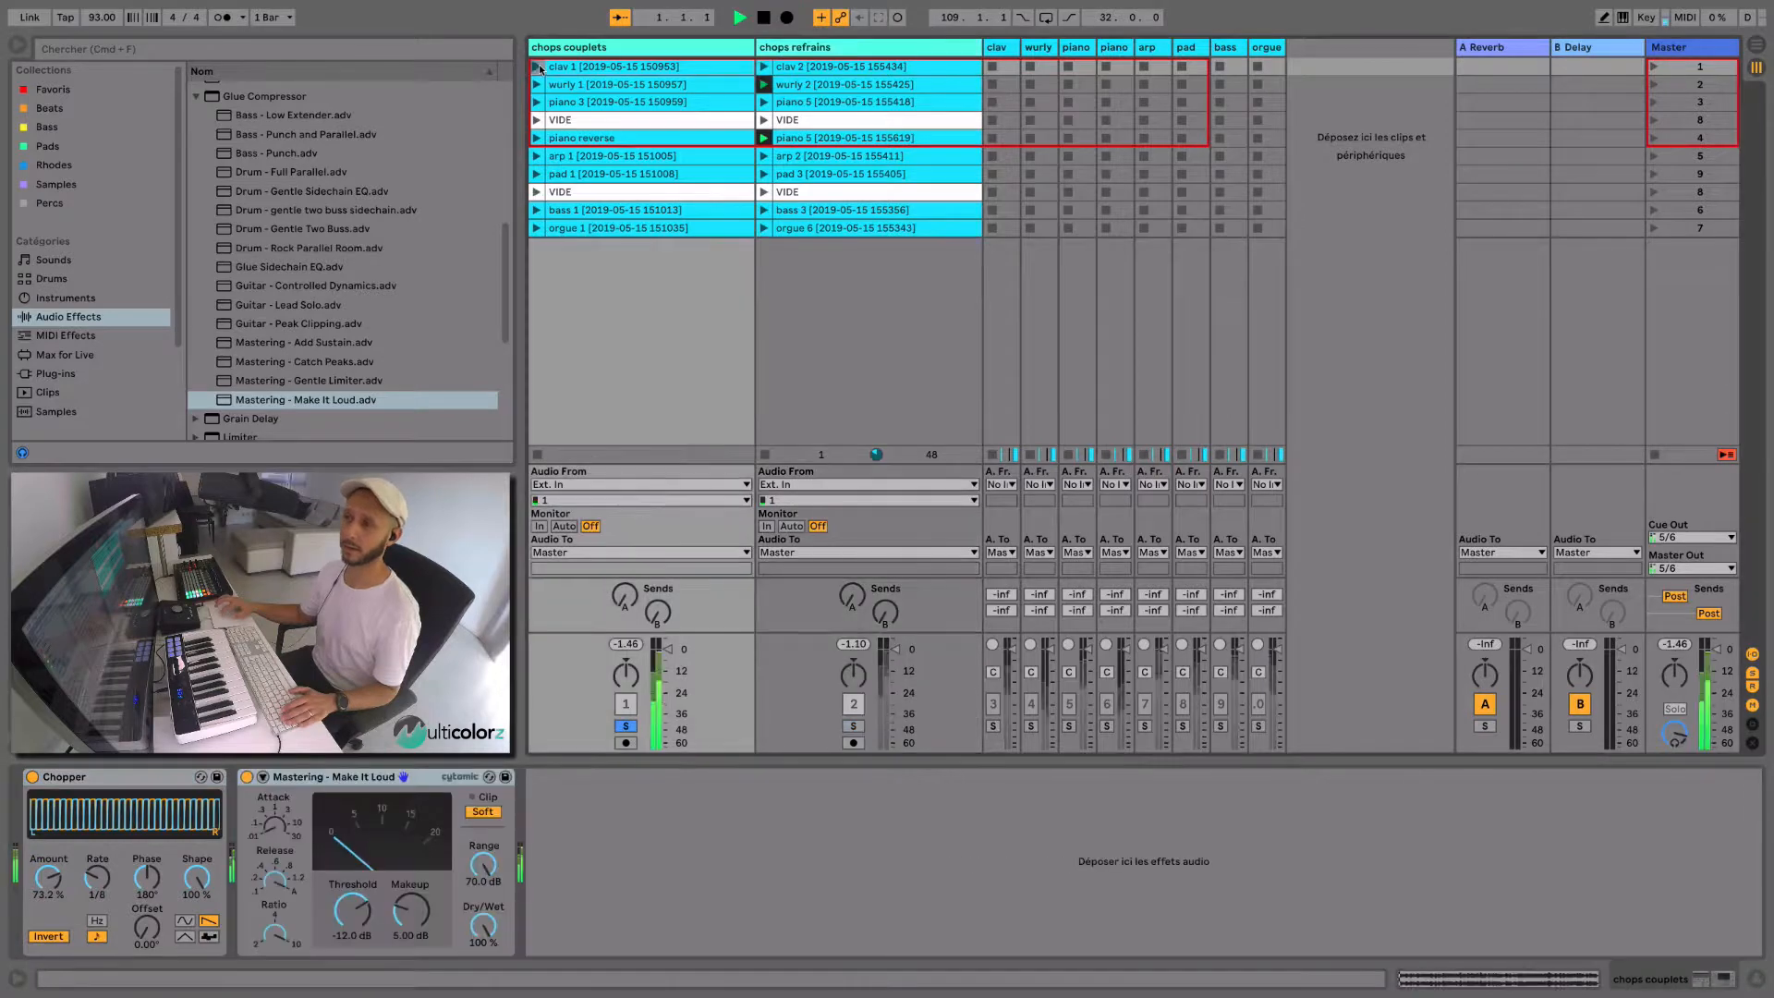
- Place the Arrangement insertion marker at bar 31 and start recording the chops couplets clips from Session View
click(594, 50)
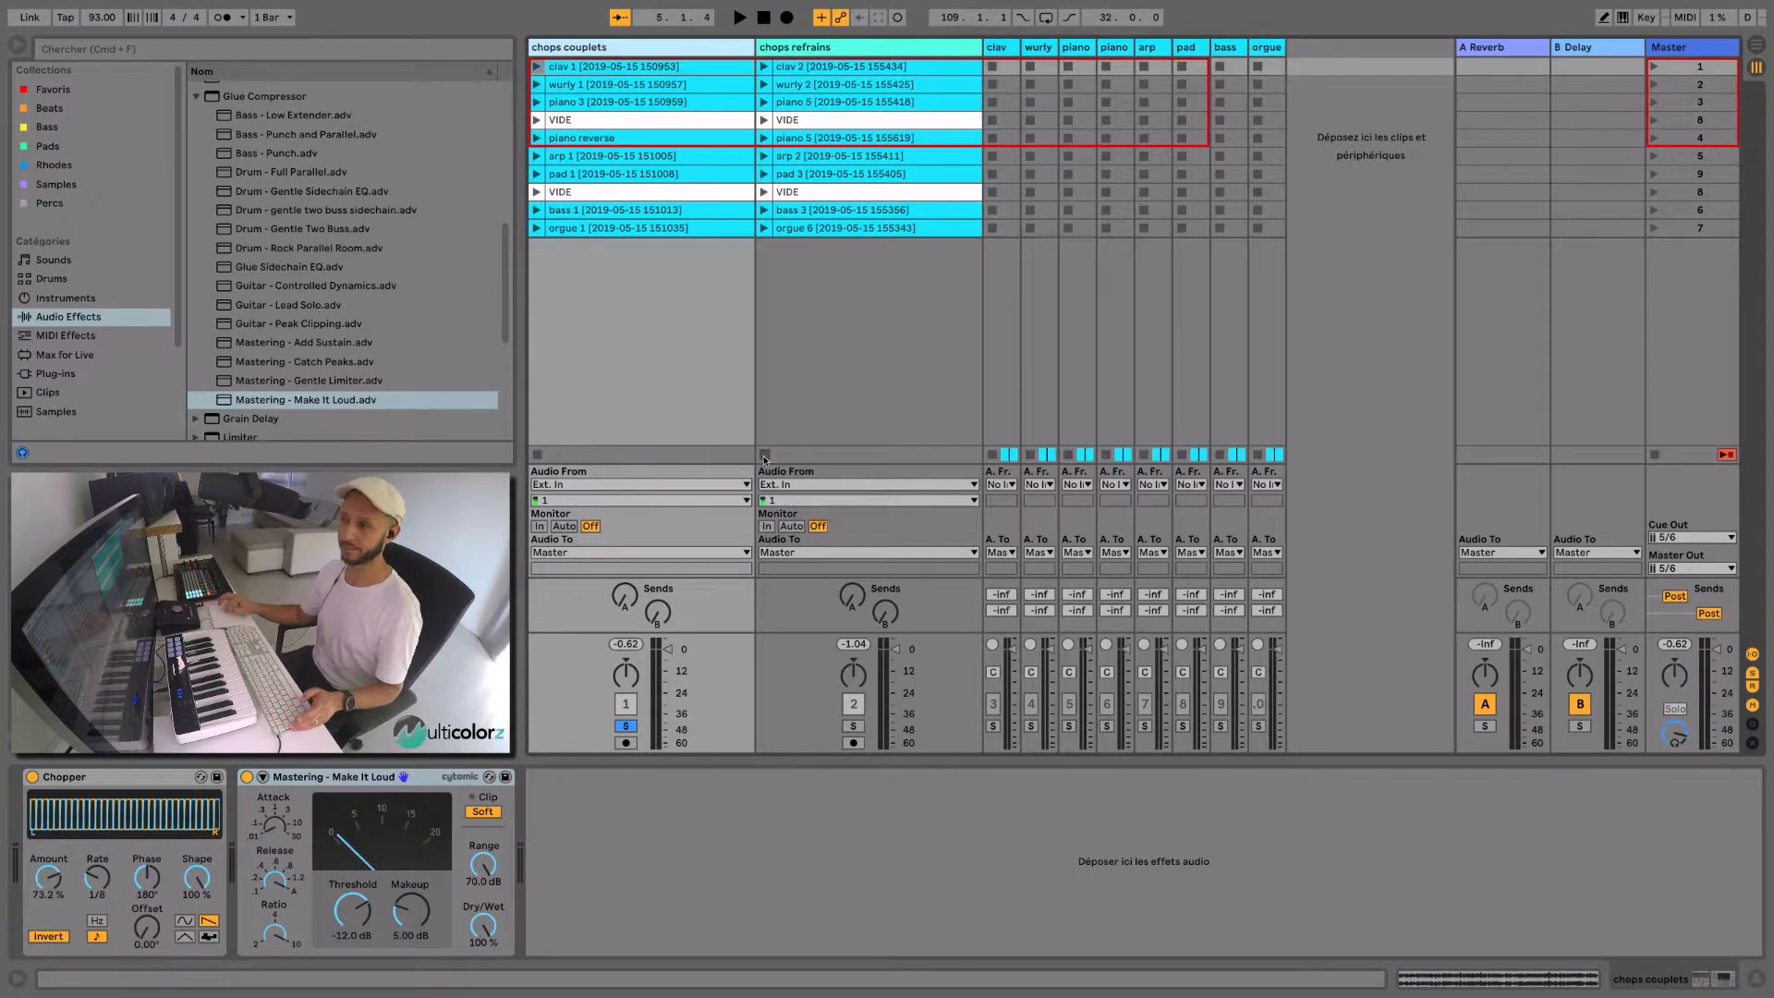
key(Tab)
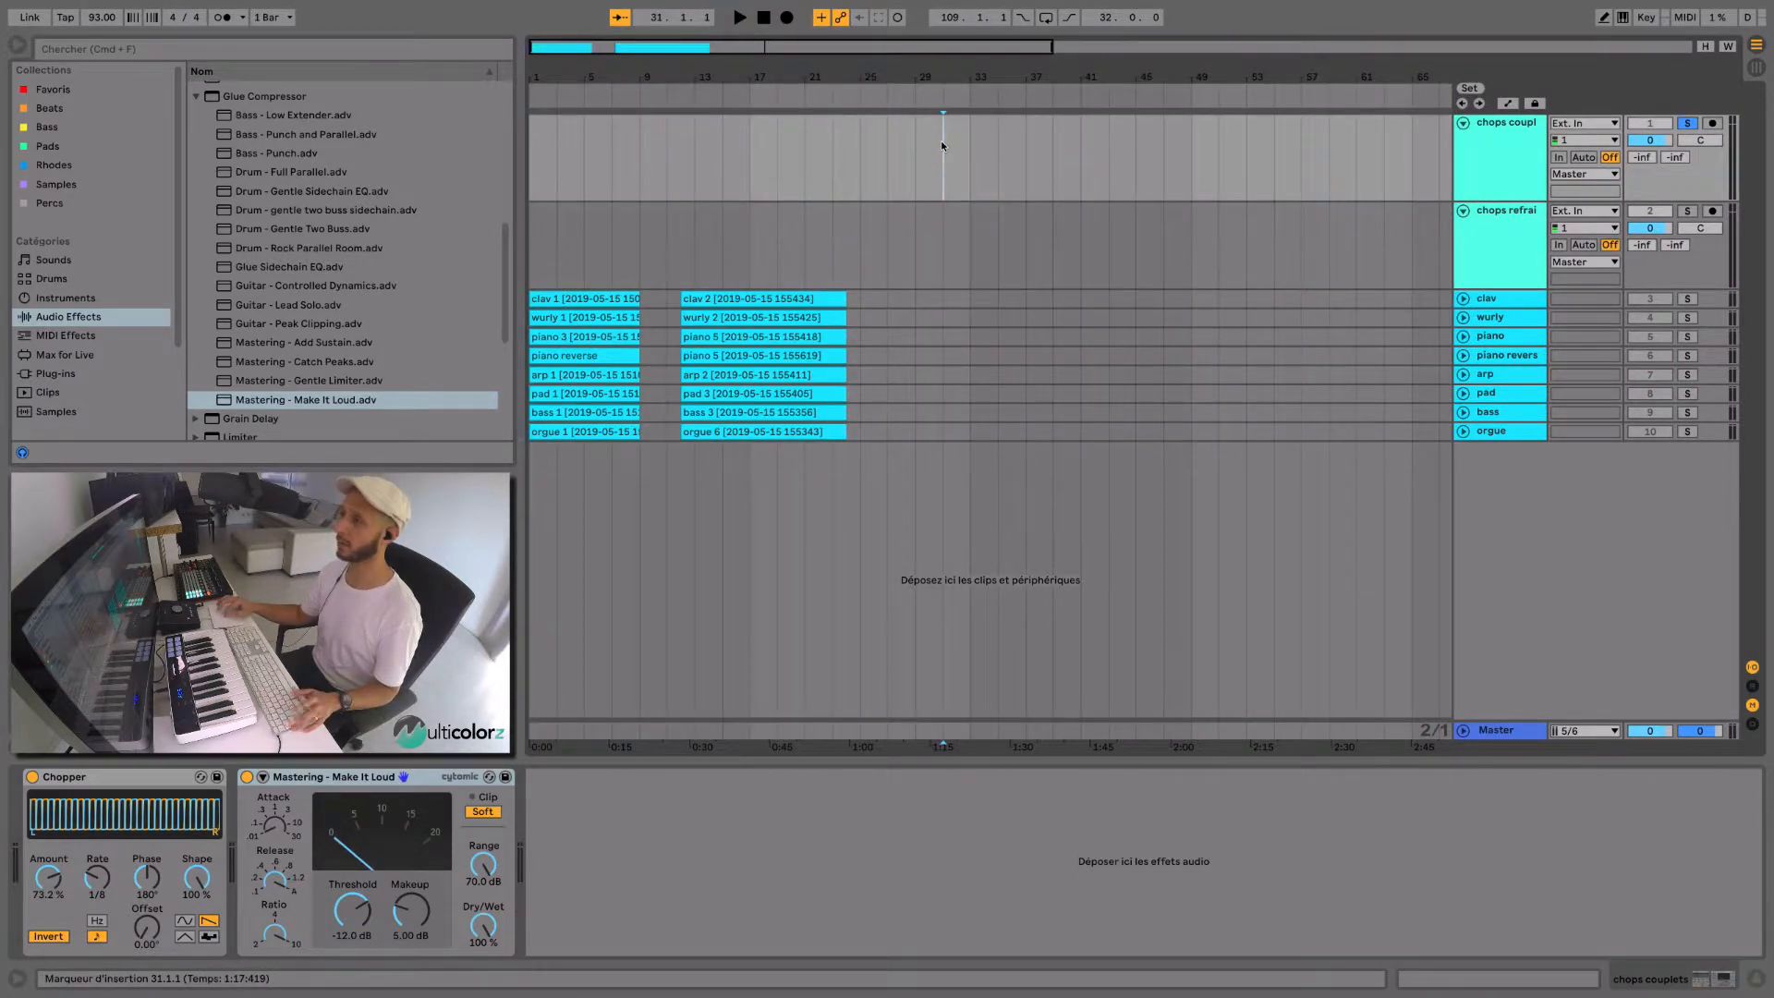
key(Tab)
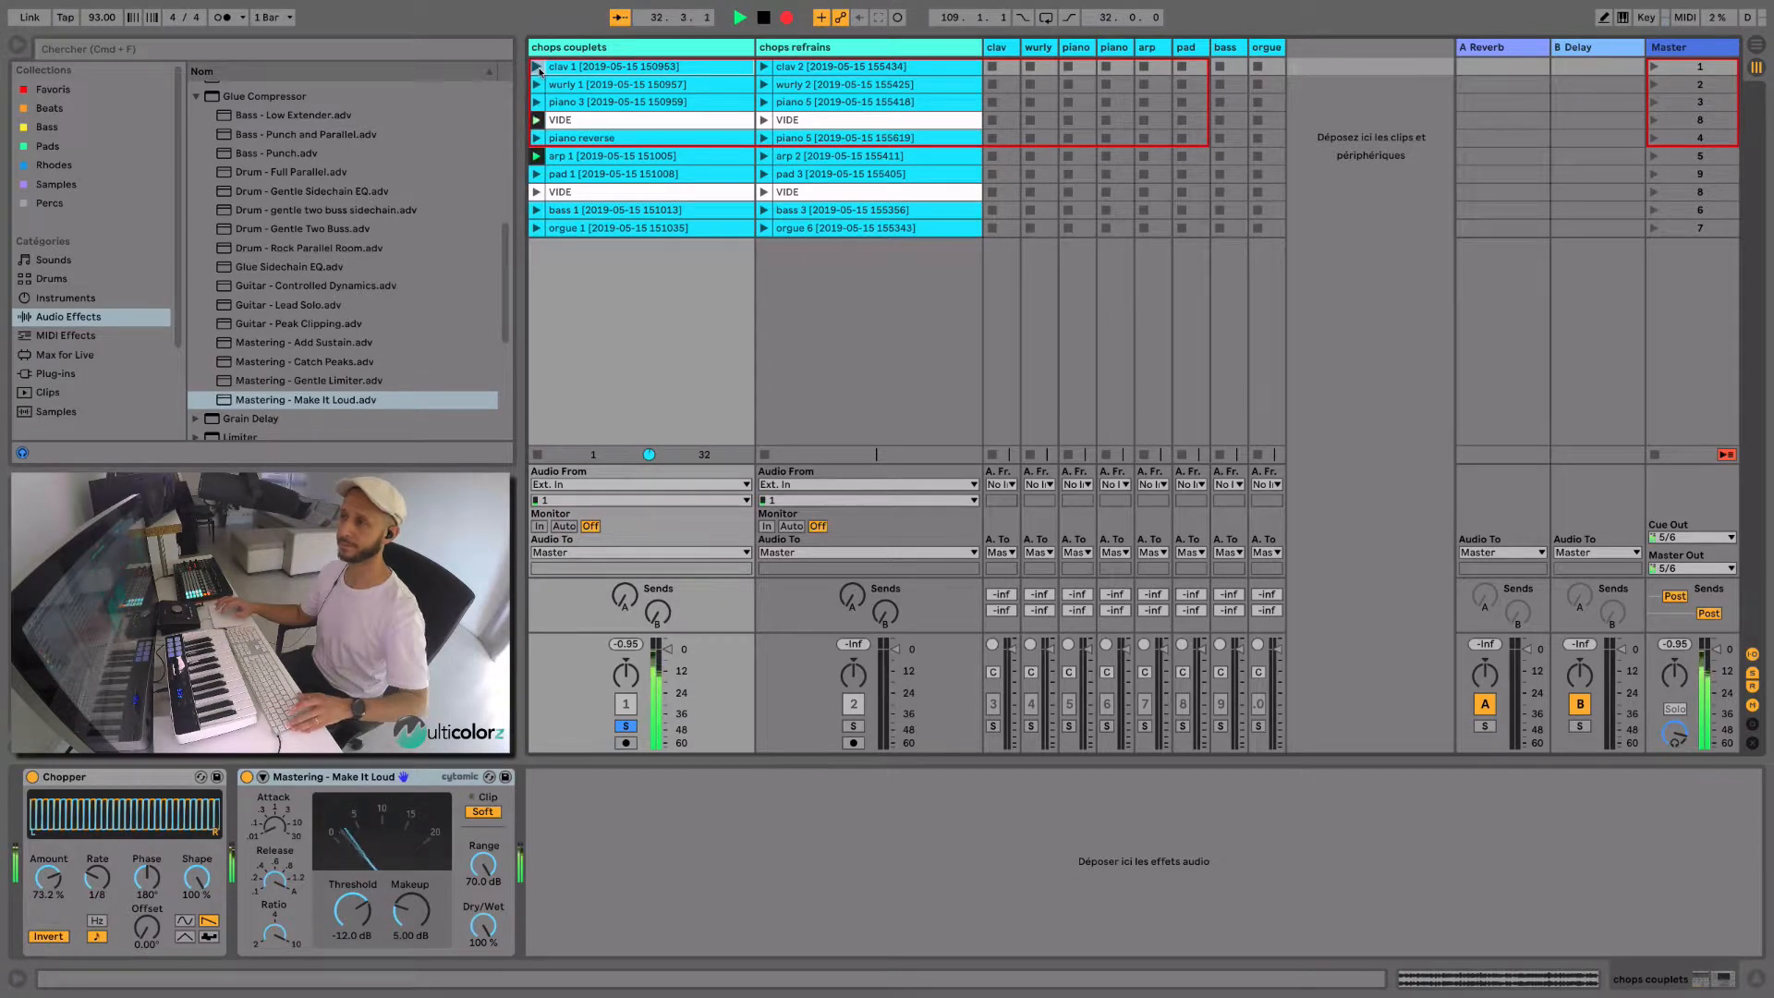
- Continue the Arrangement recording, stopping the chops couplets clips and launching the chops refrains clips at about bar 40
key(Tab)
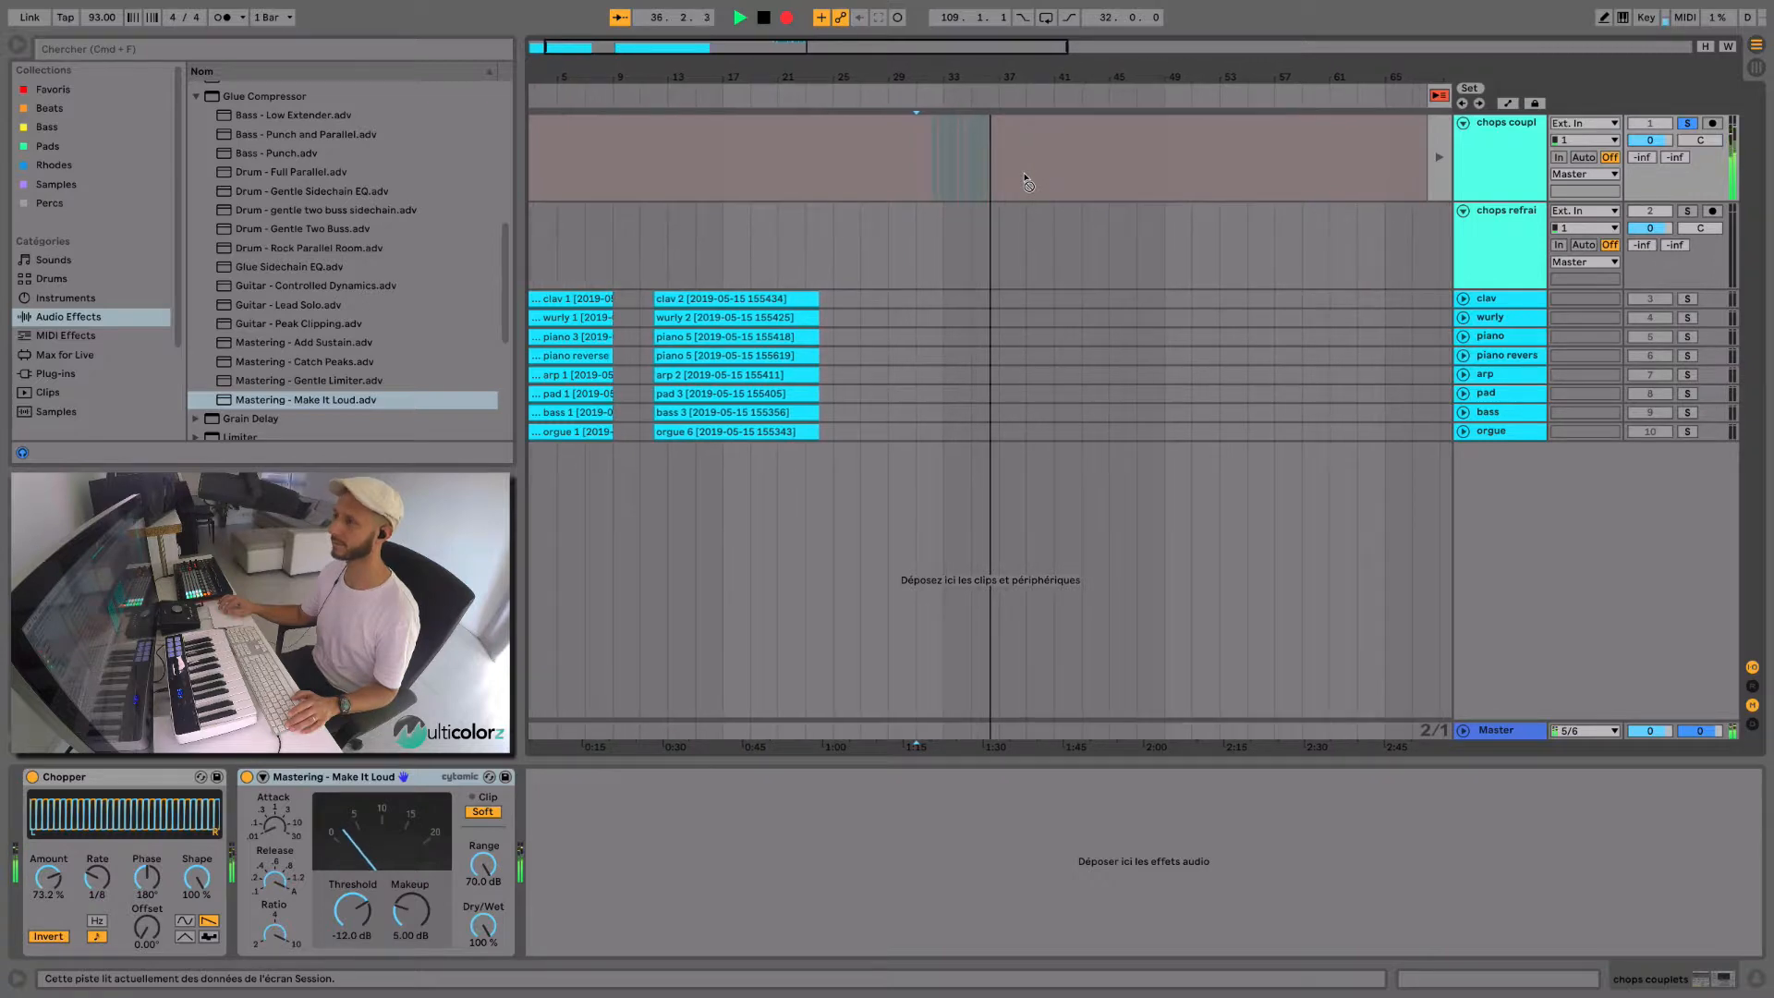
key(Tab)
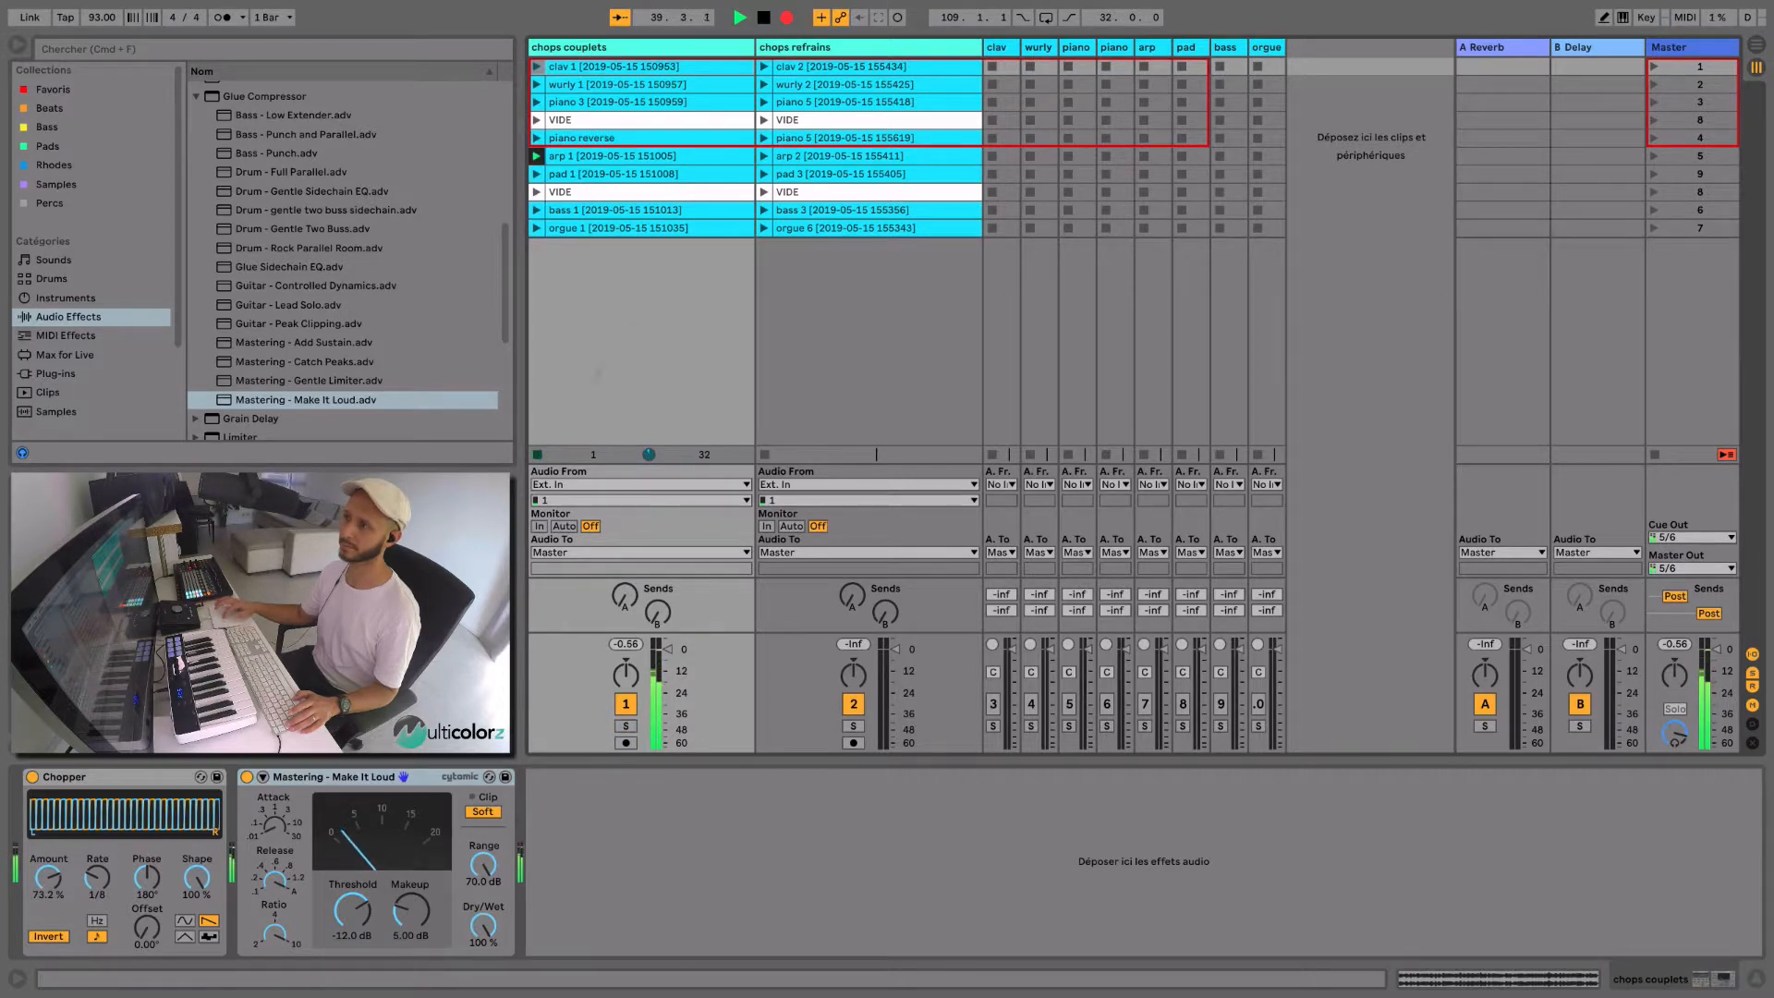
key(Tab)
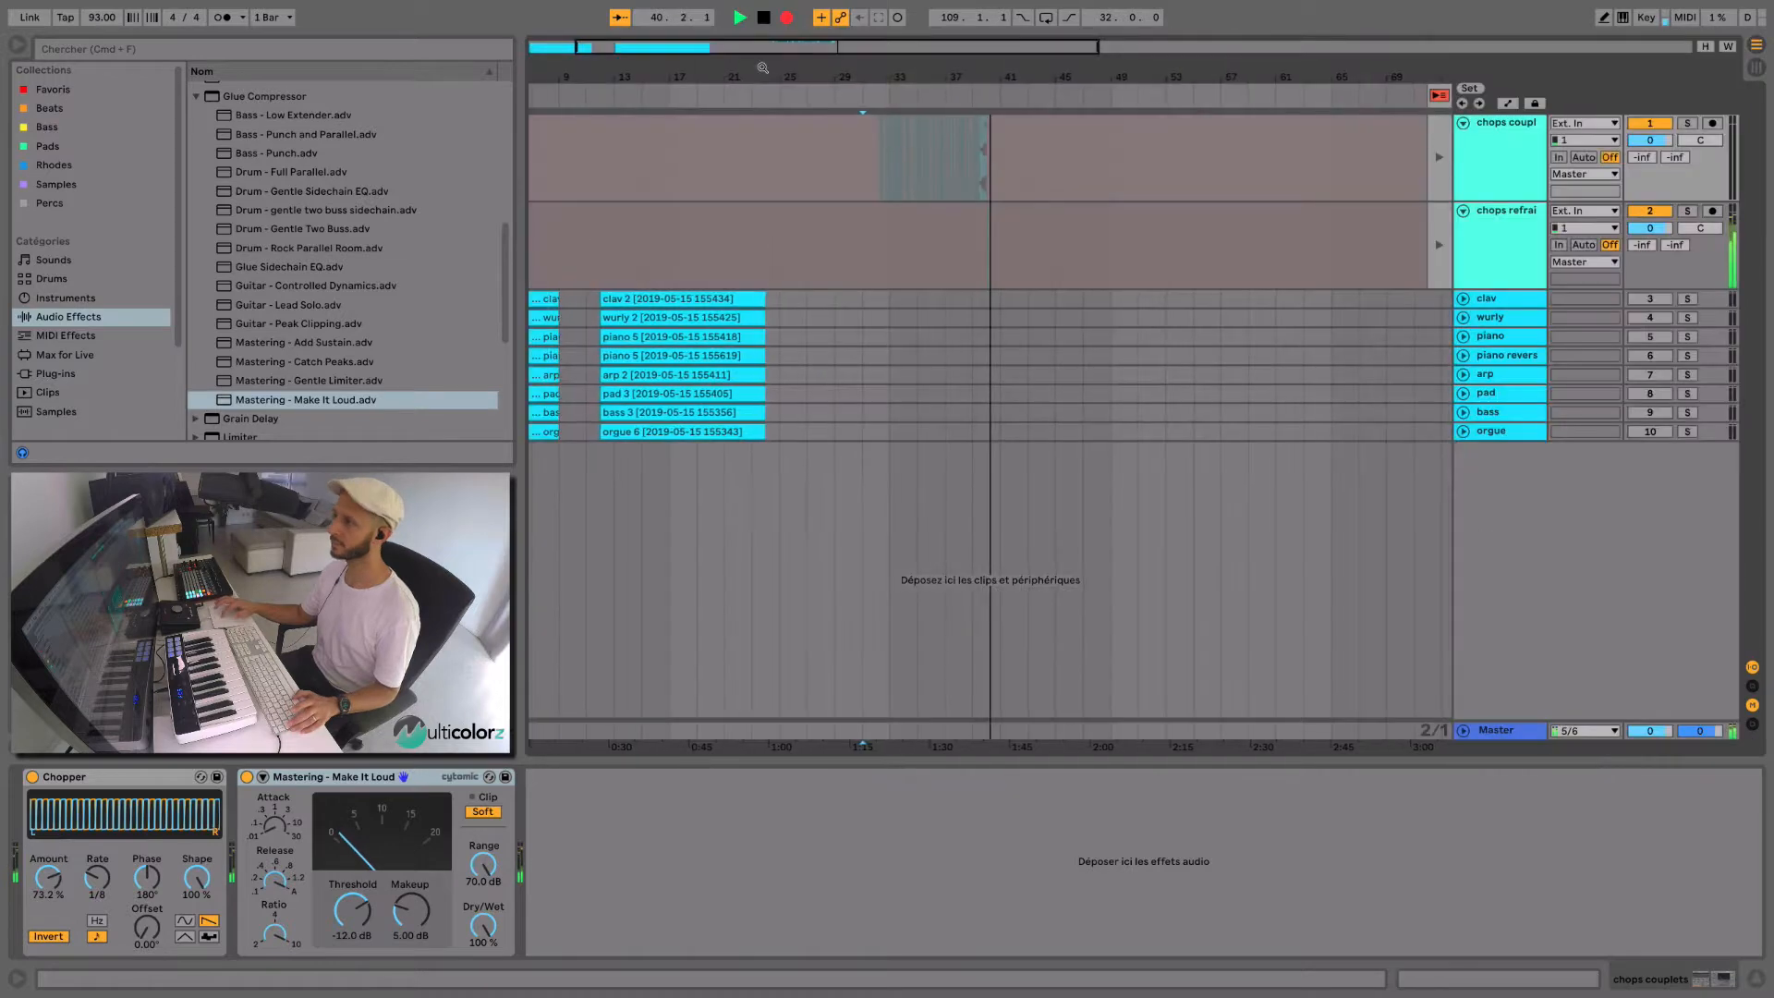
- Record about four bars of chops refrains, stop the recording, and return both chops tracks to Arrangement playback
scroll(1022, 246, right, 5)
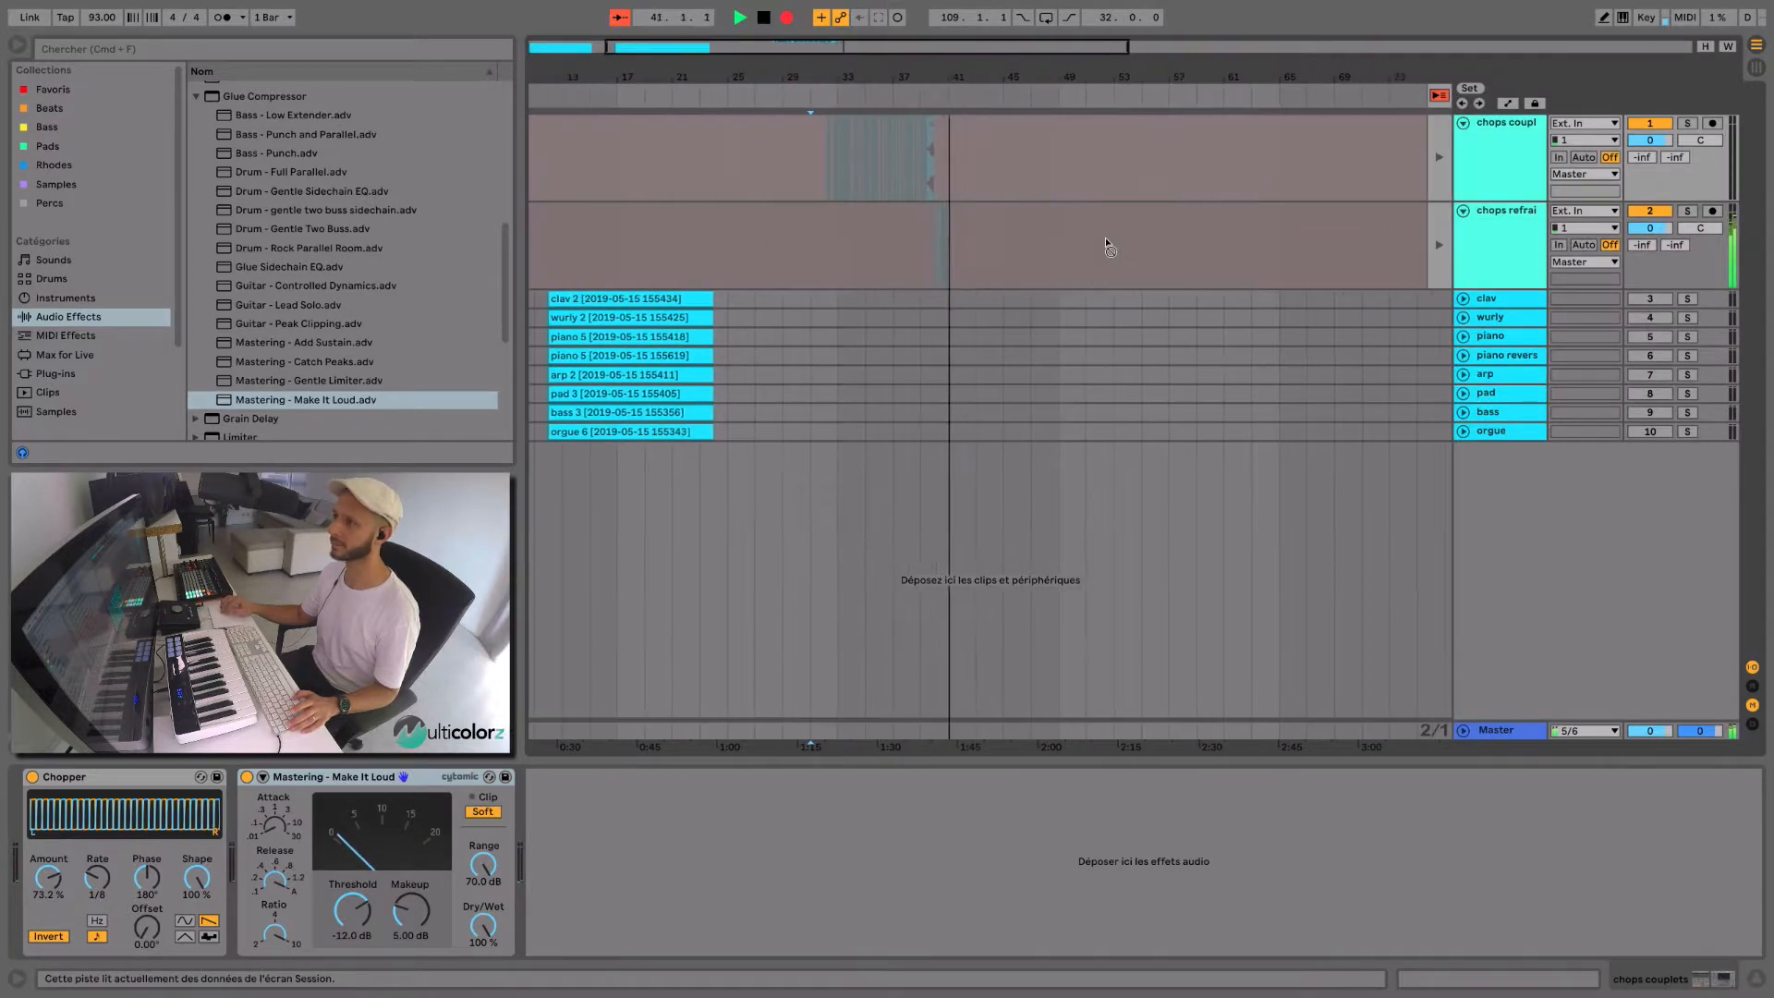
scroll(1109, 246, right, 5)
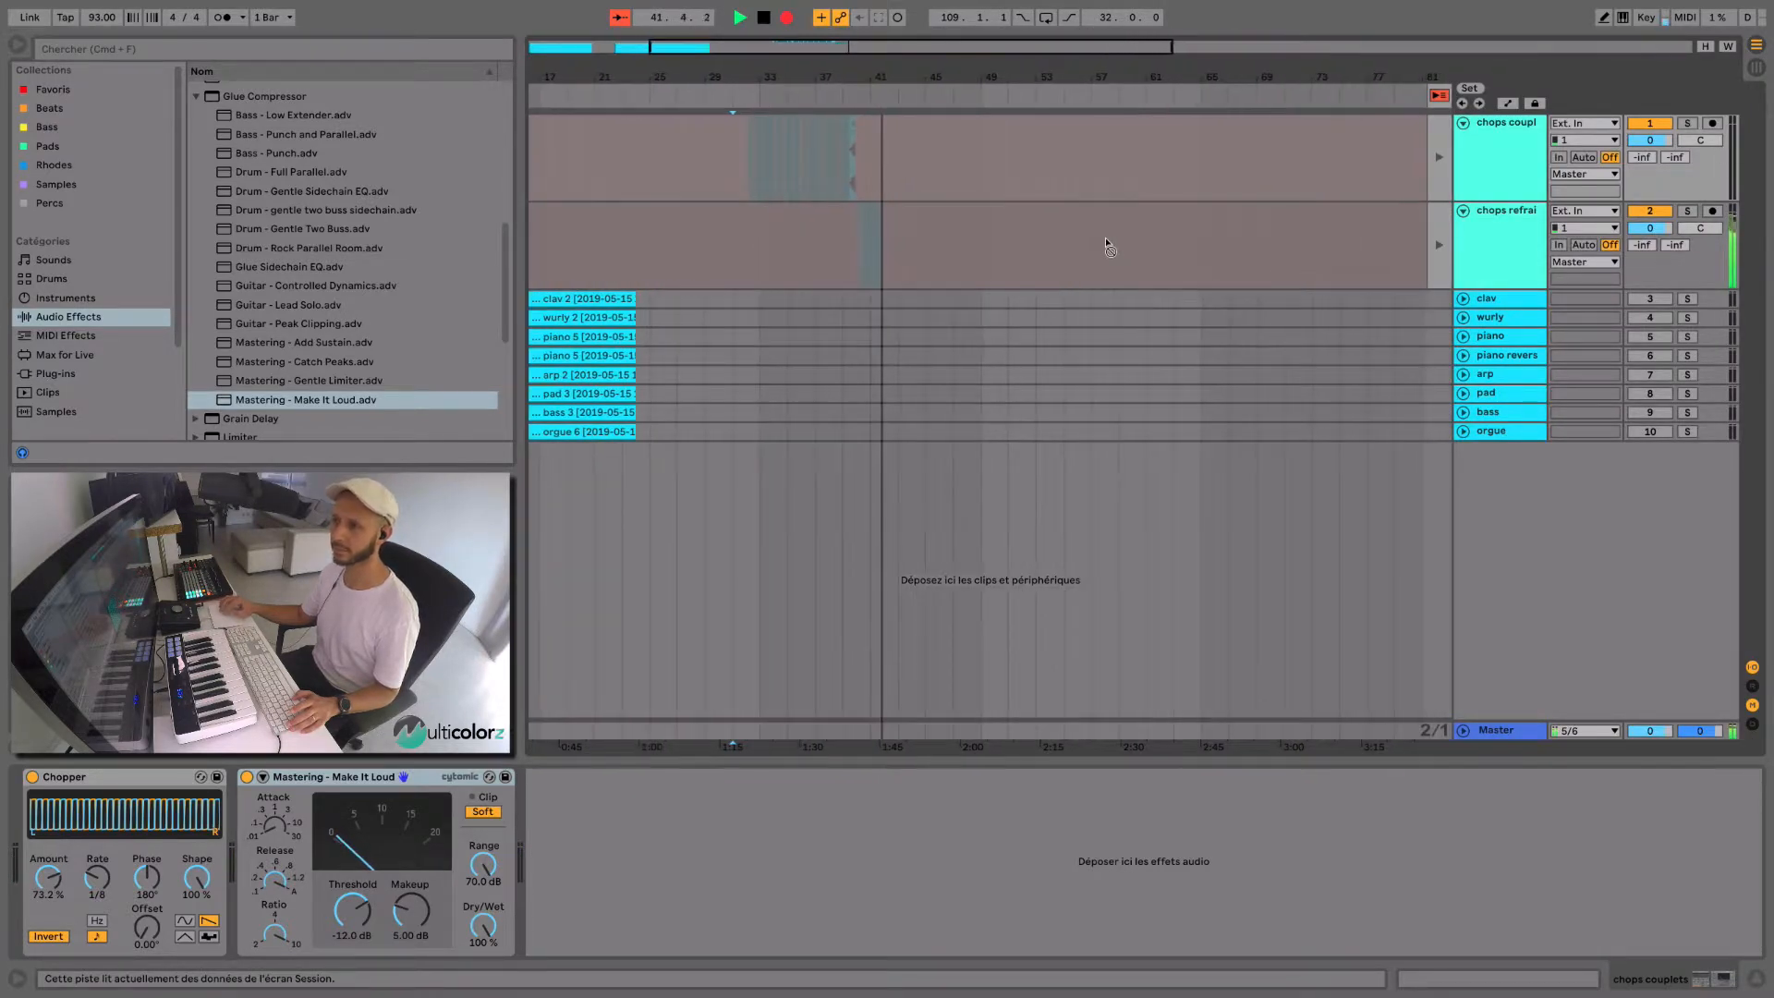
scroll(1109, 246, right, 5)
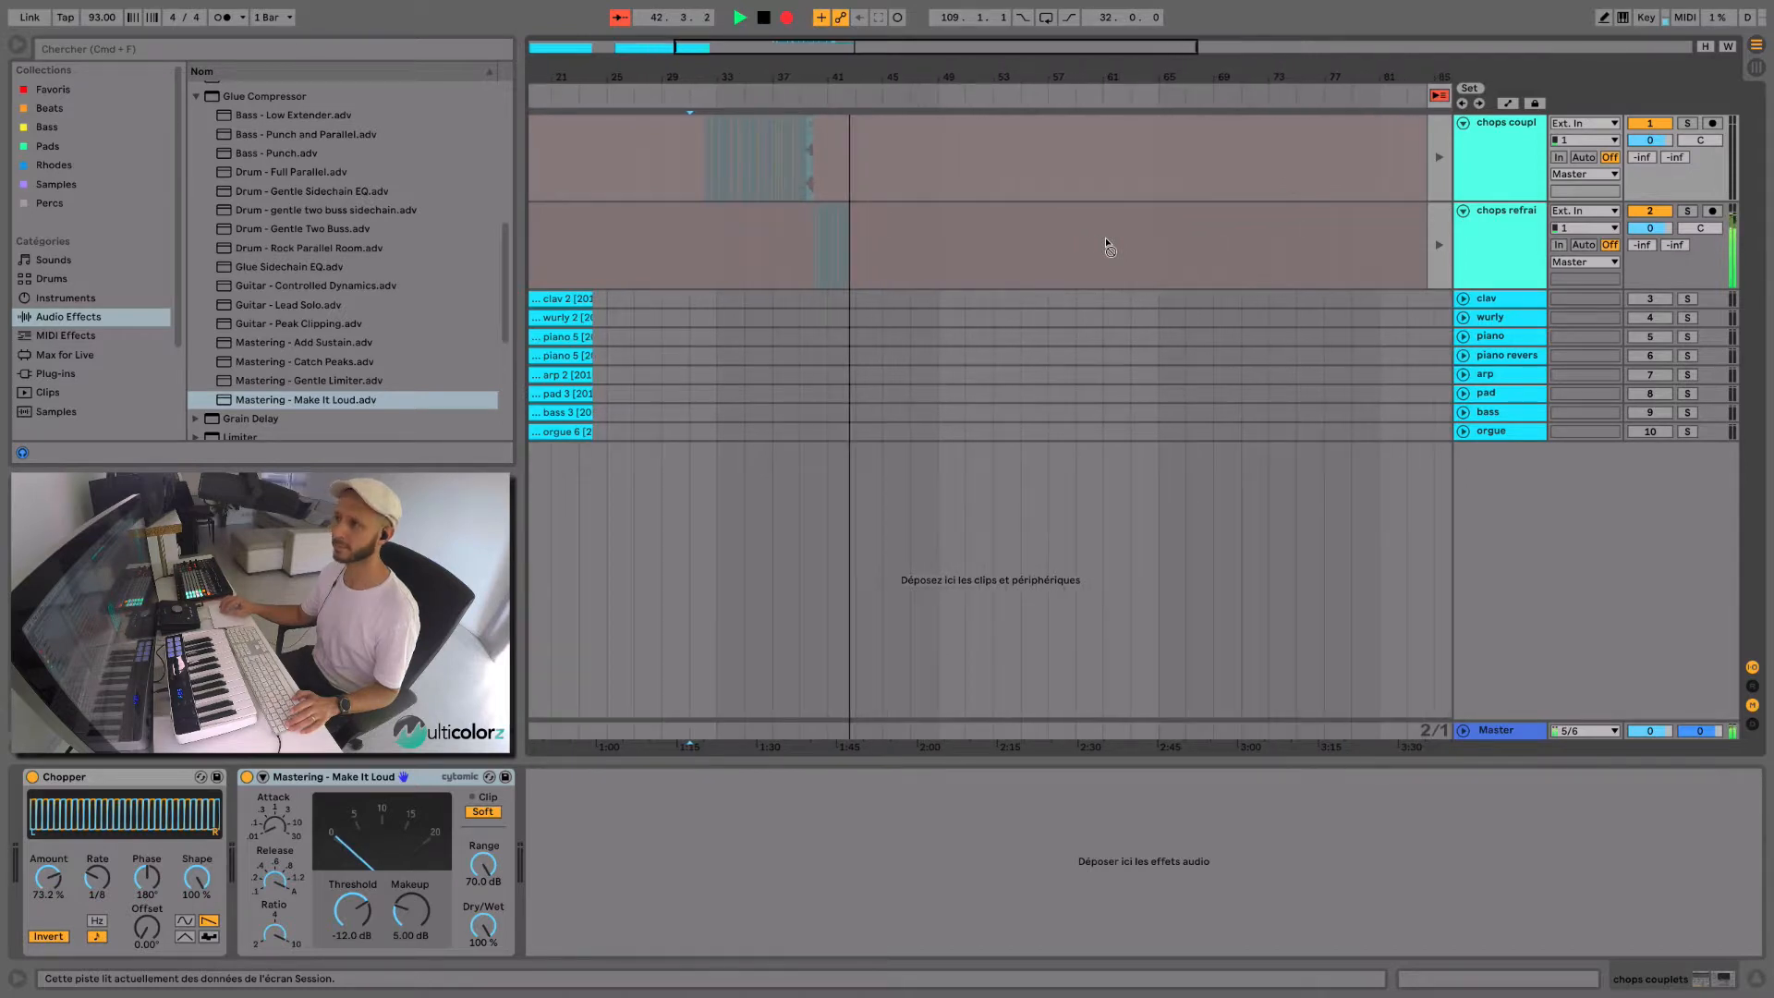
scroll(1109, 246, right, 1)
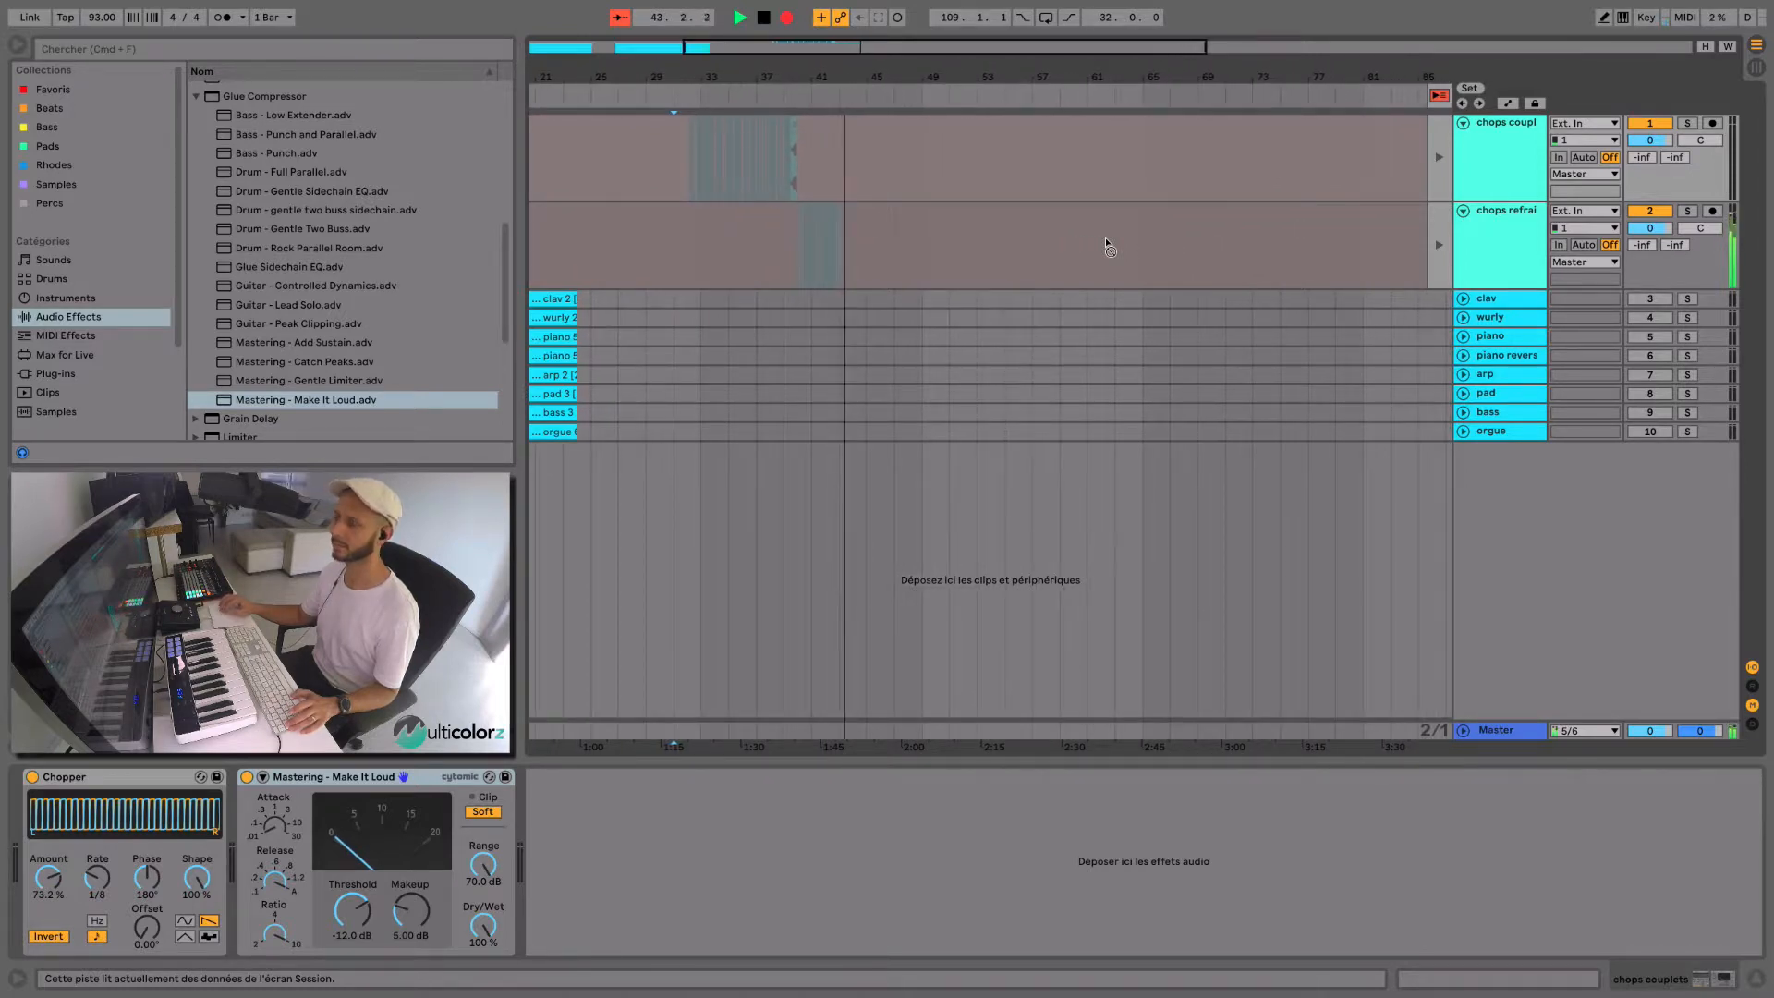
click(1439, 95)
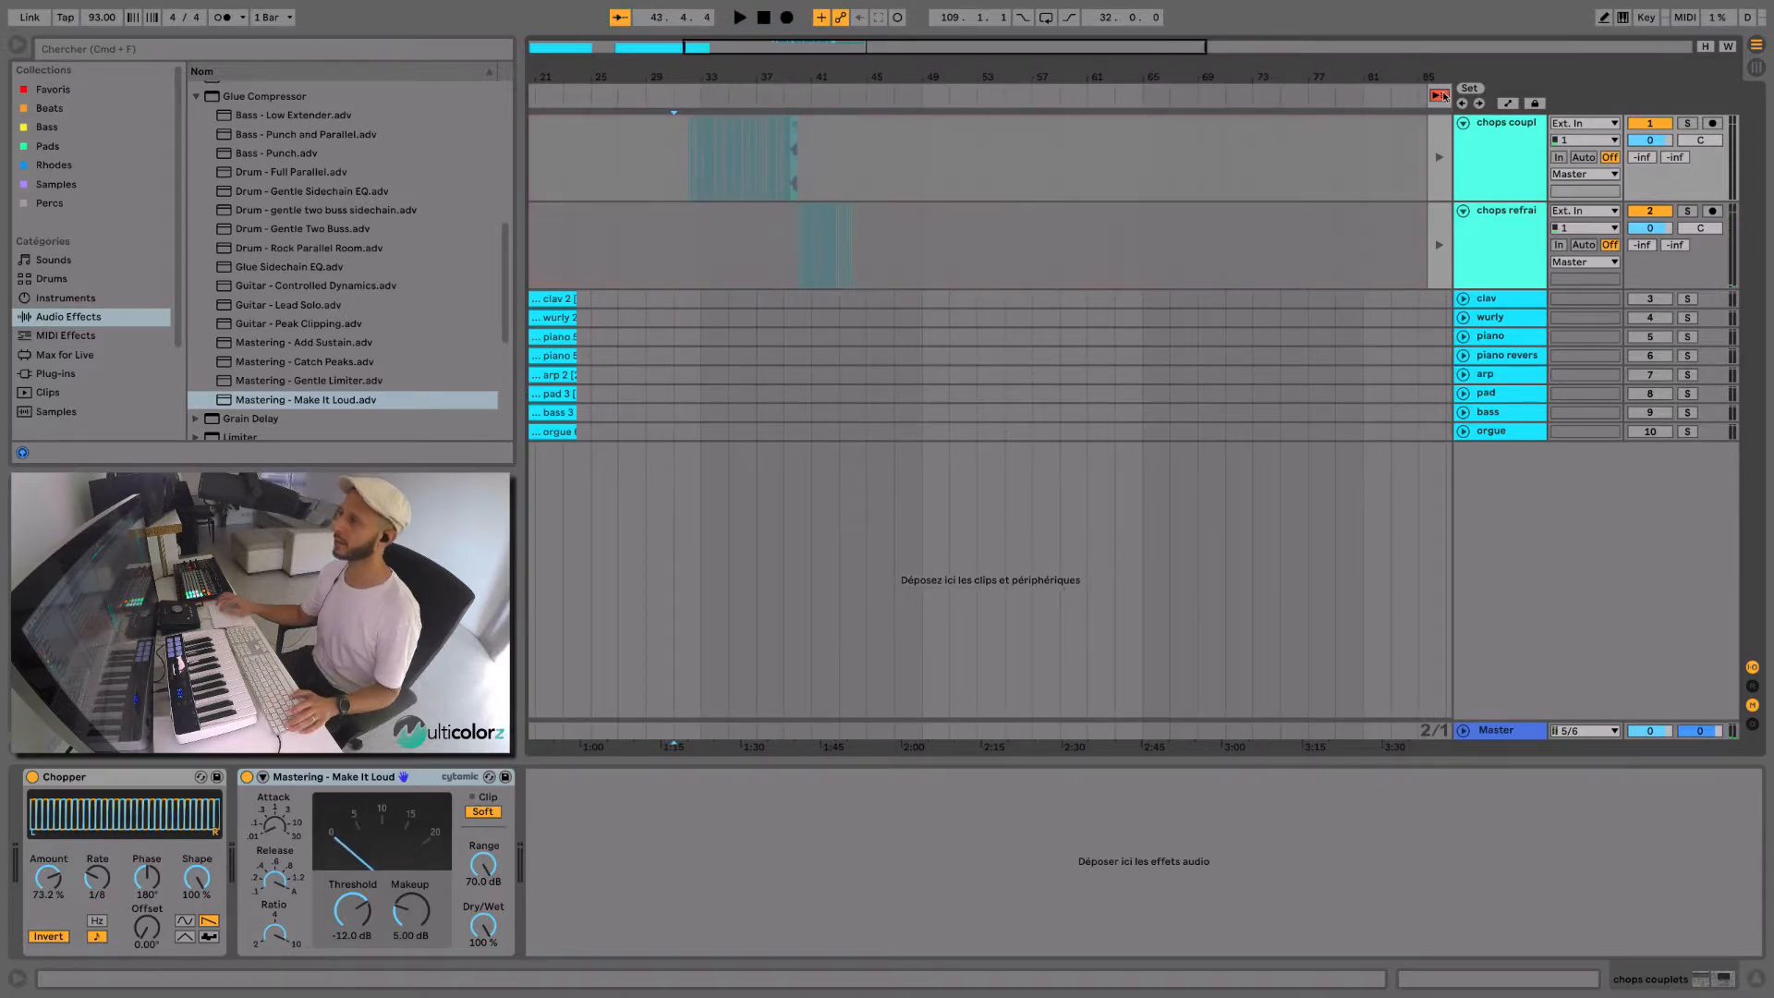
click(1443, 97)
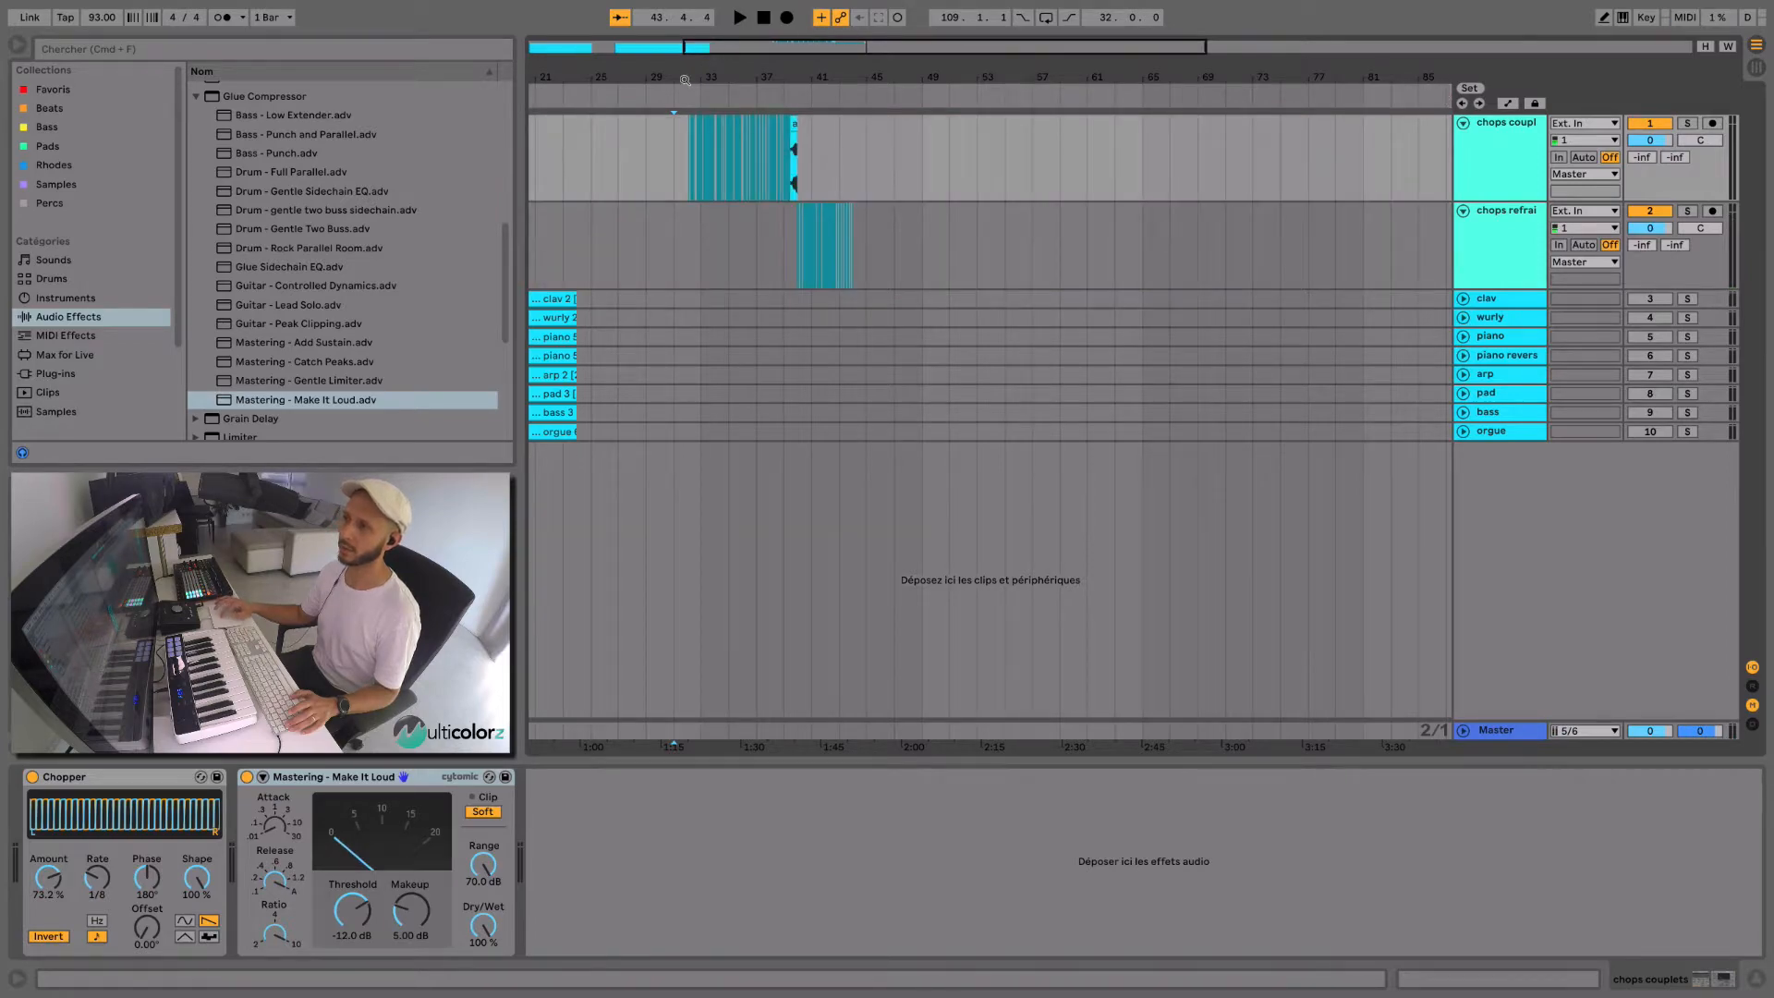
- Inspect the recorded chops couplets slices from bar 32 at close range and play them
drag(685, 96, 656, 376)
scroll(260, 655, right, 3)
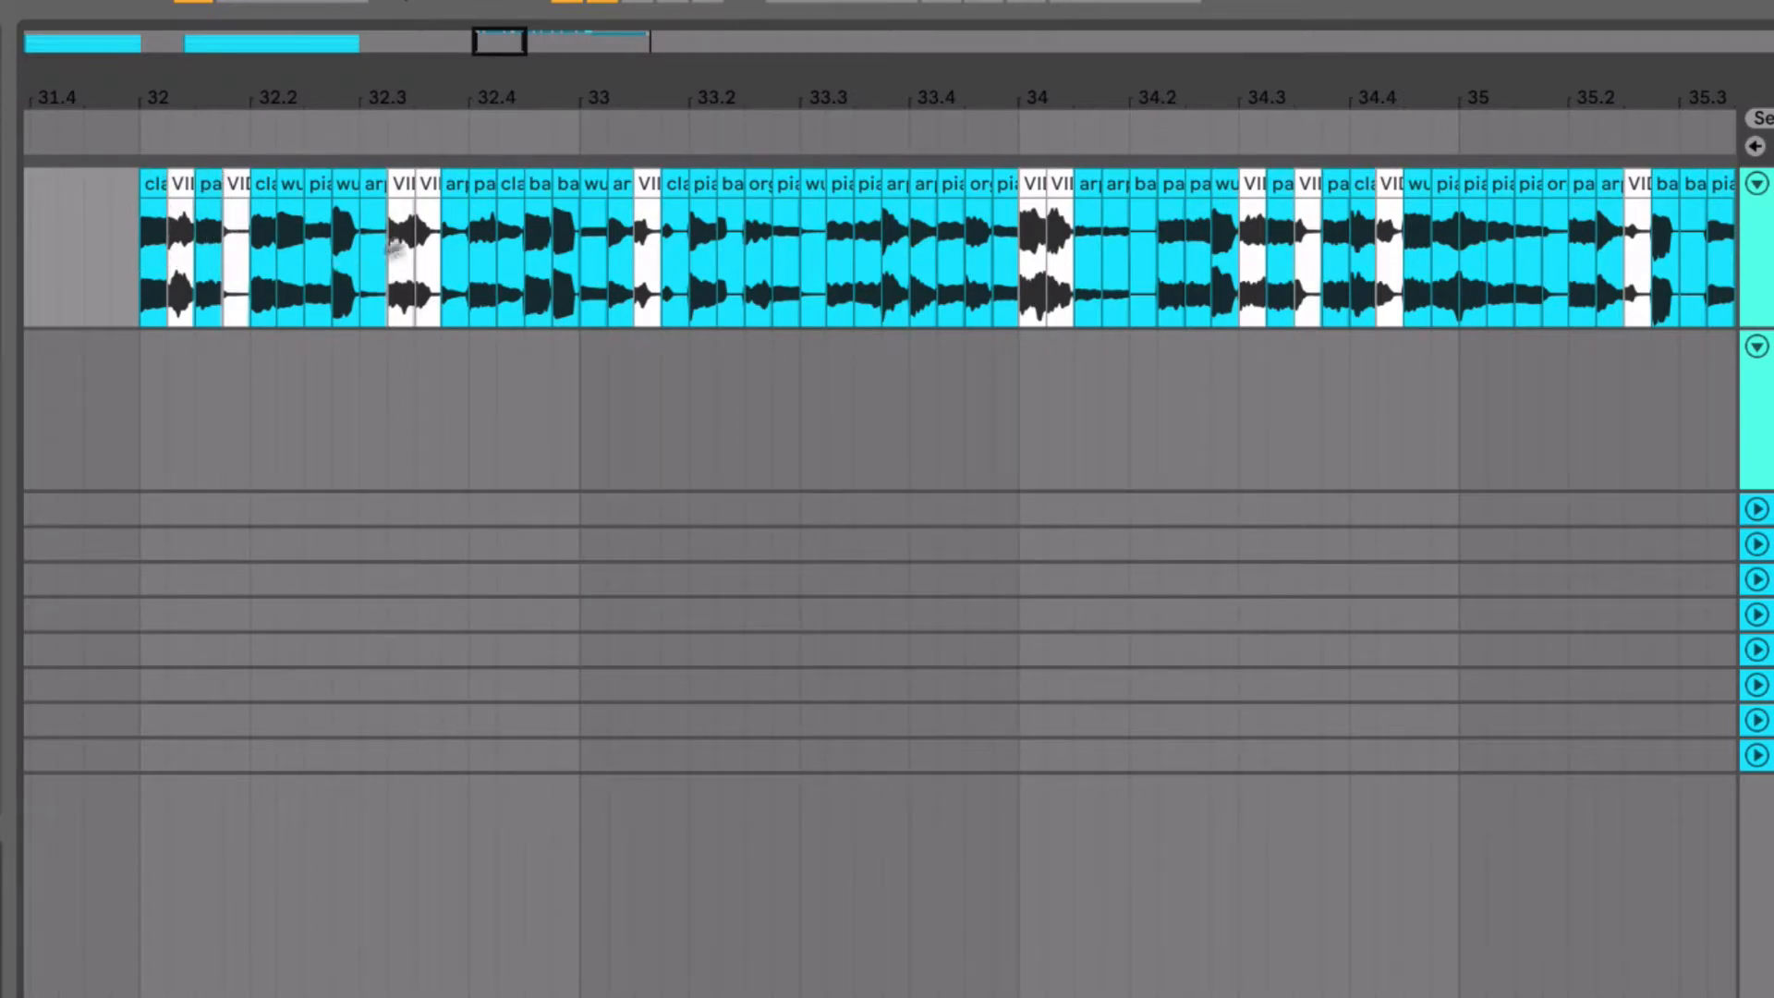
drag(248, 96, 103, 112)
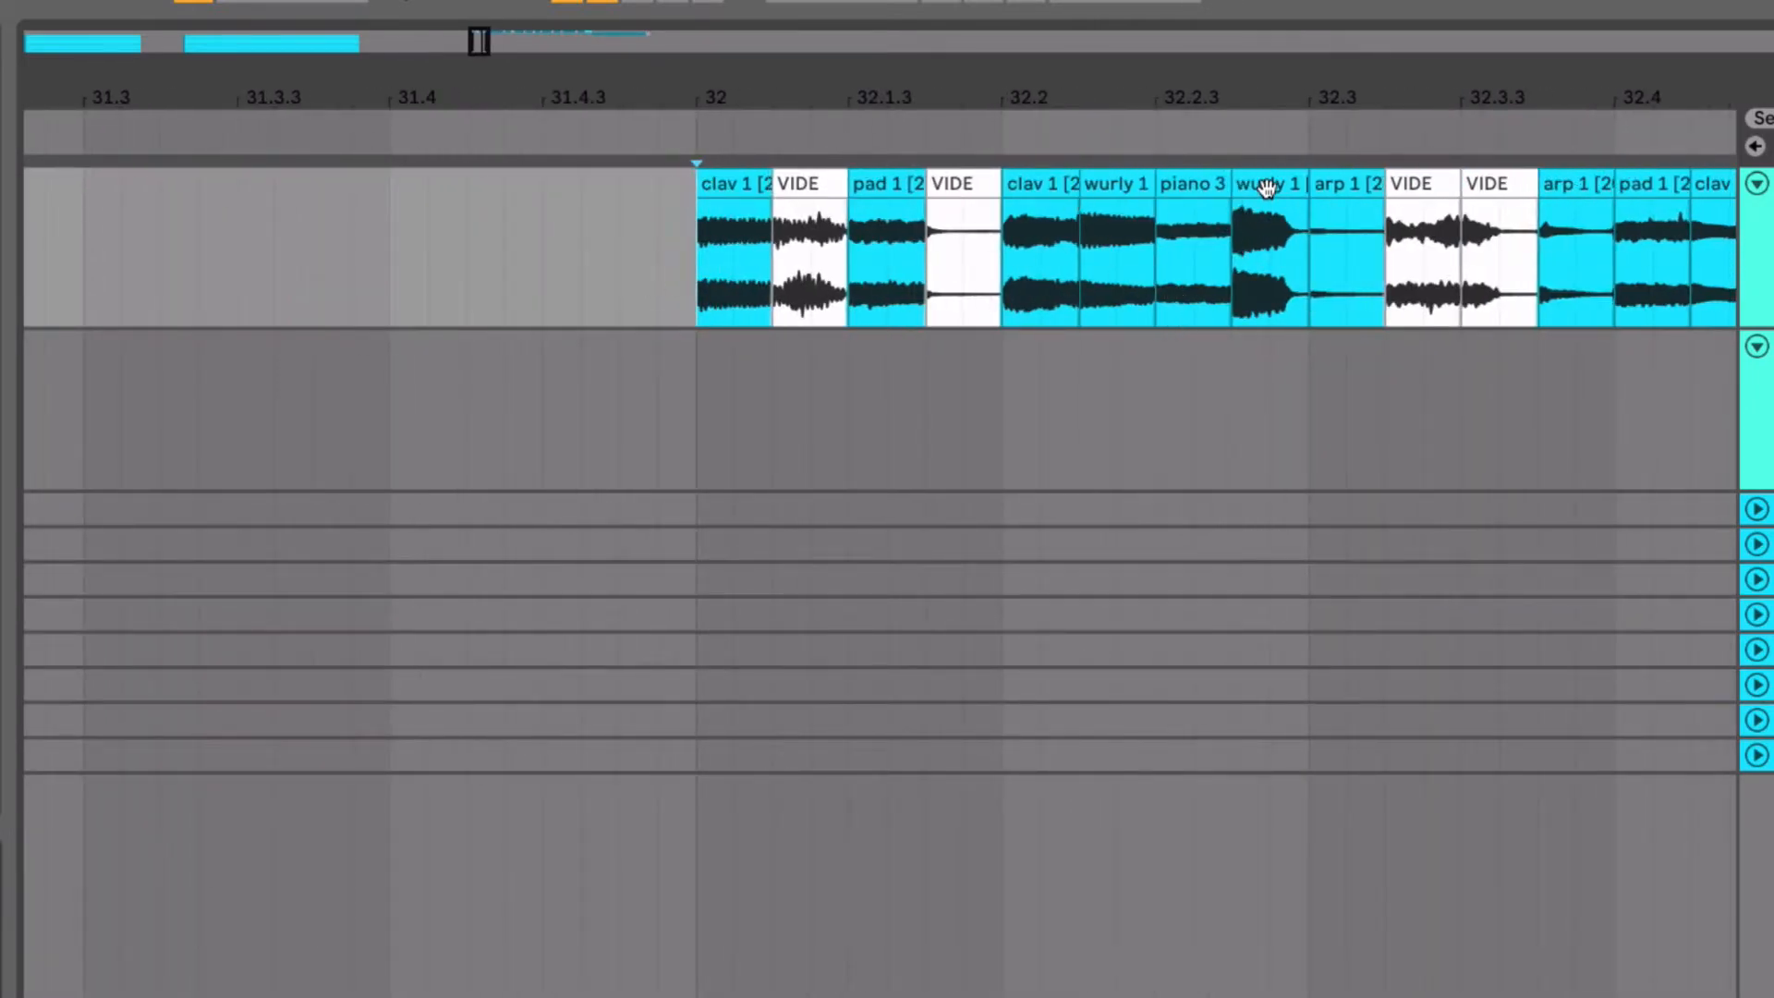
key(space)
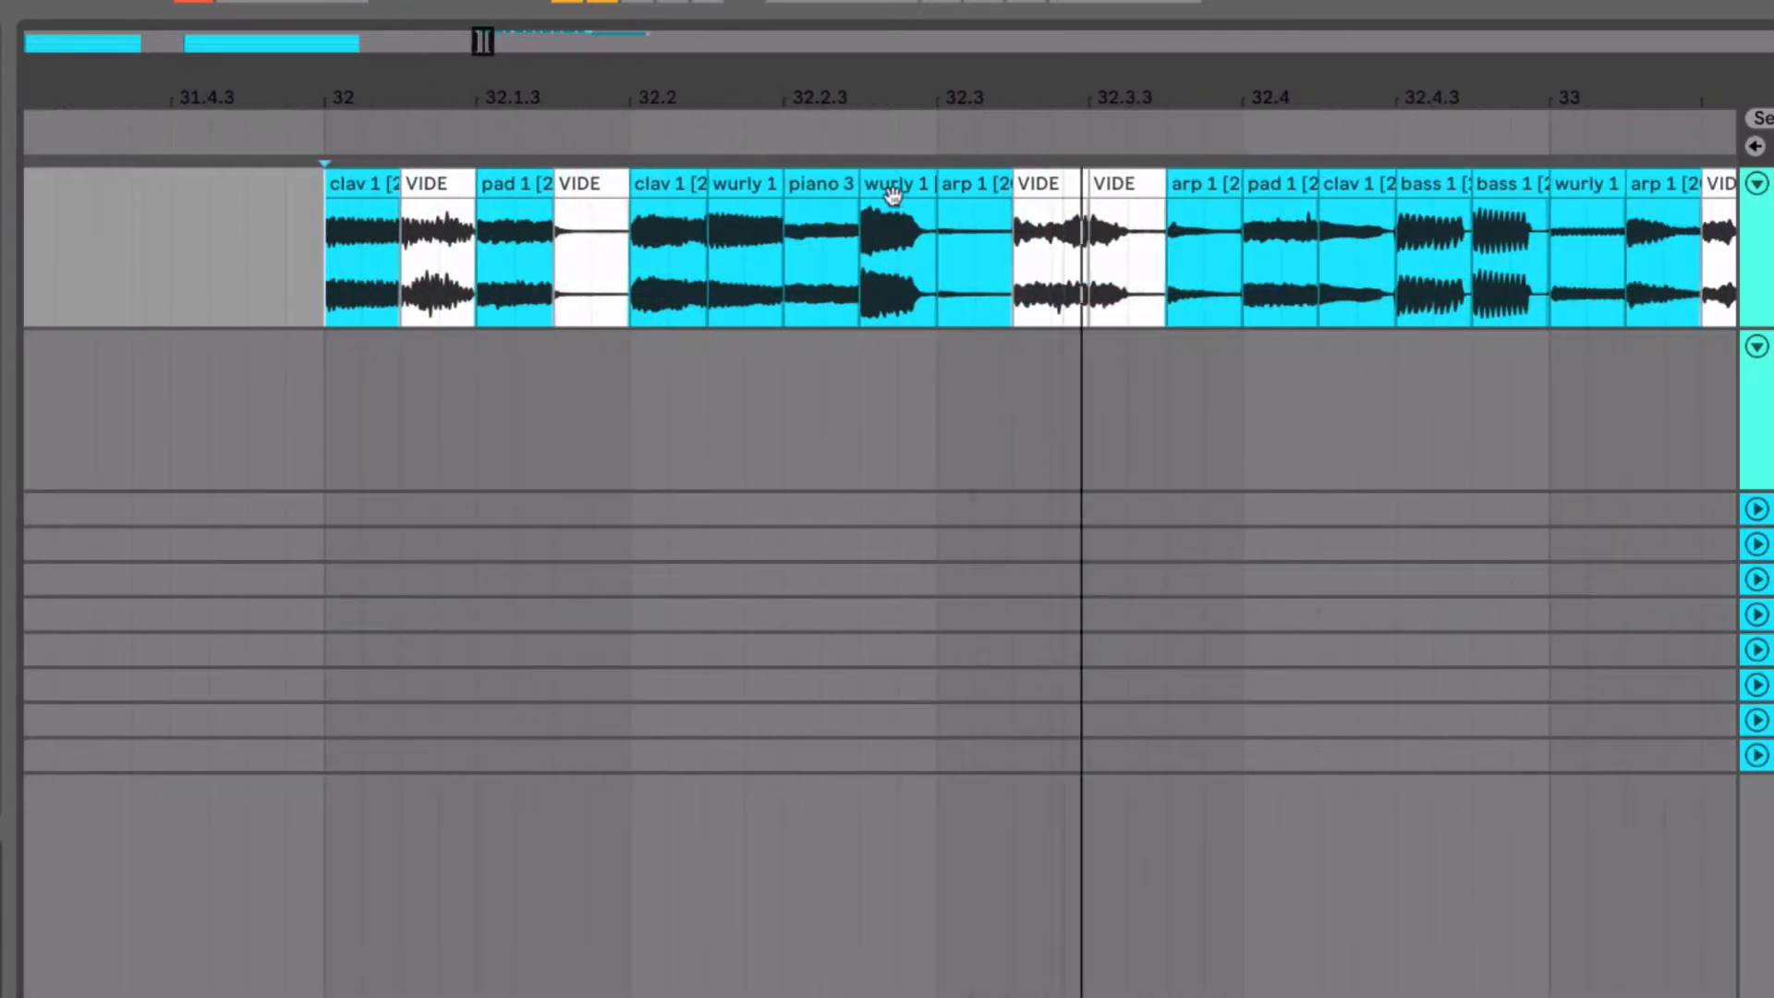
- Reverse the recorded wurly 1 slice just before 32.3 on chops couplets
click(892, 192)
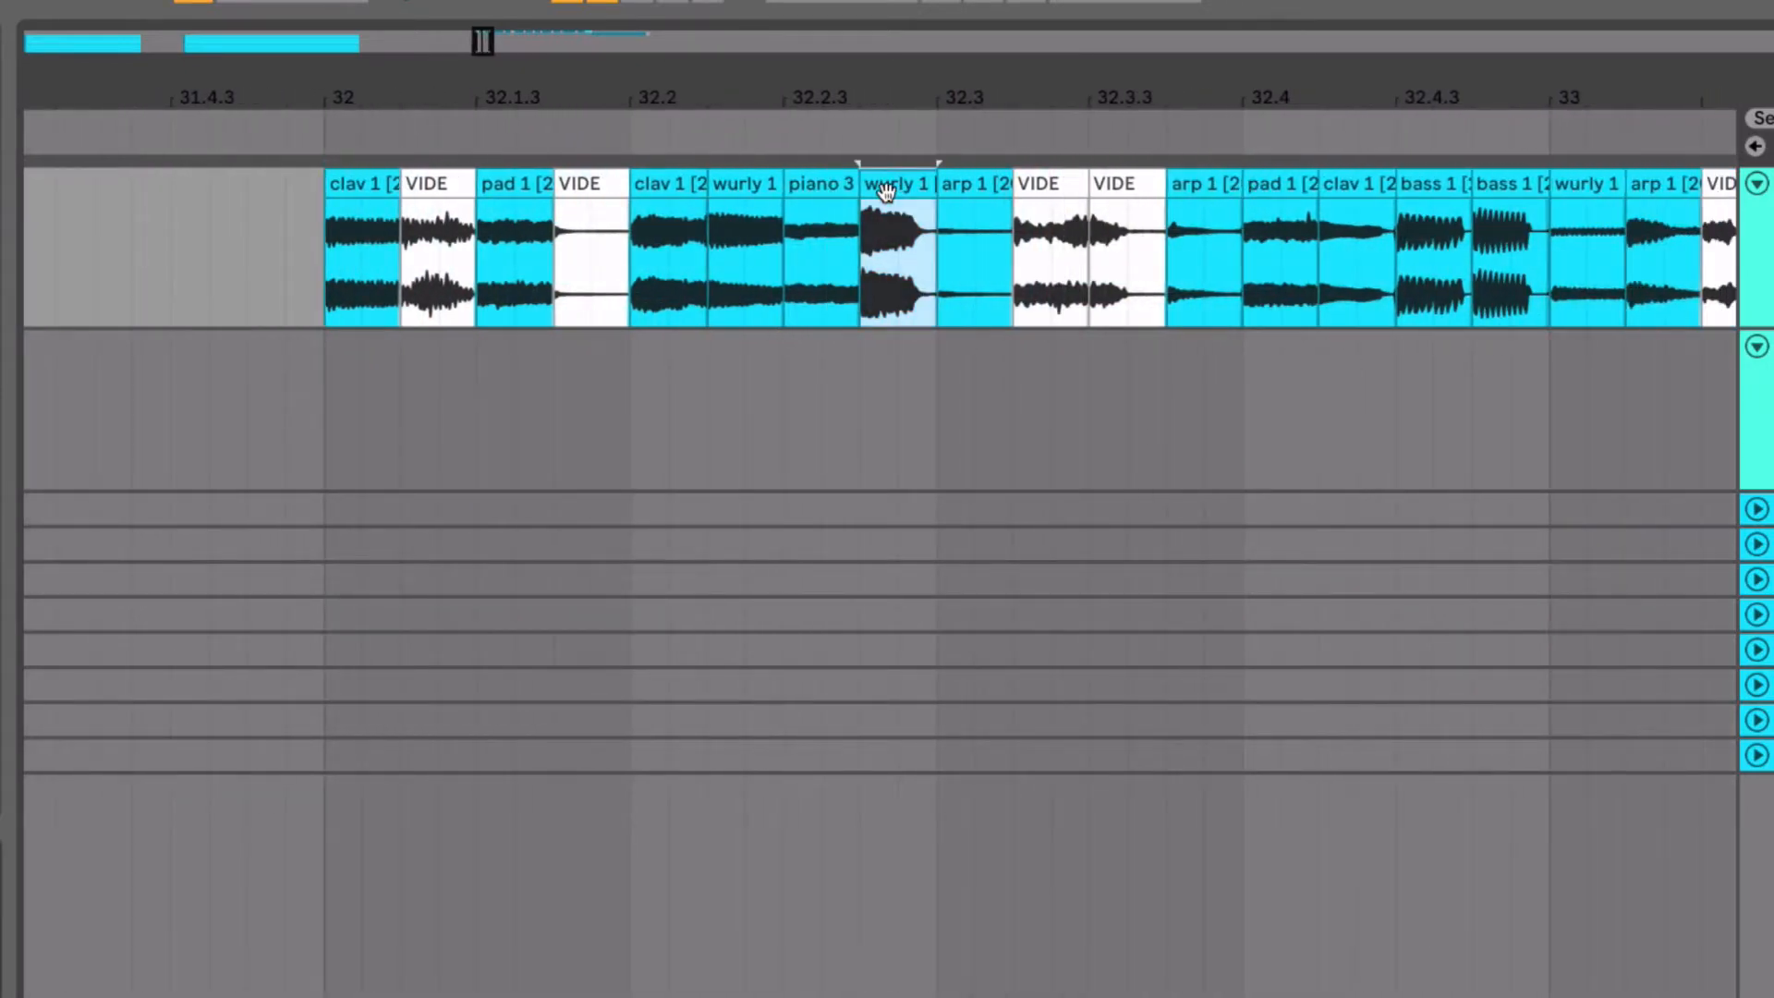
drag(644, 266, 962, 182)
drag(398, 294, 328, 281)
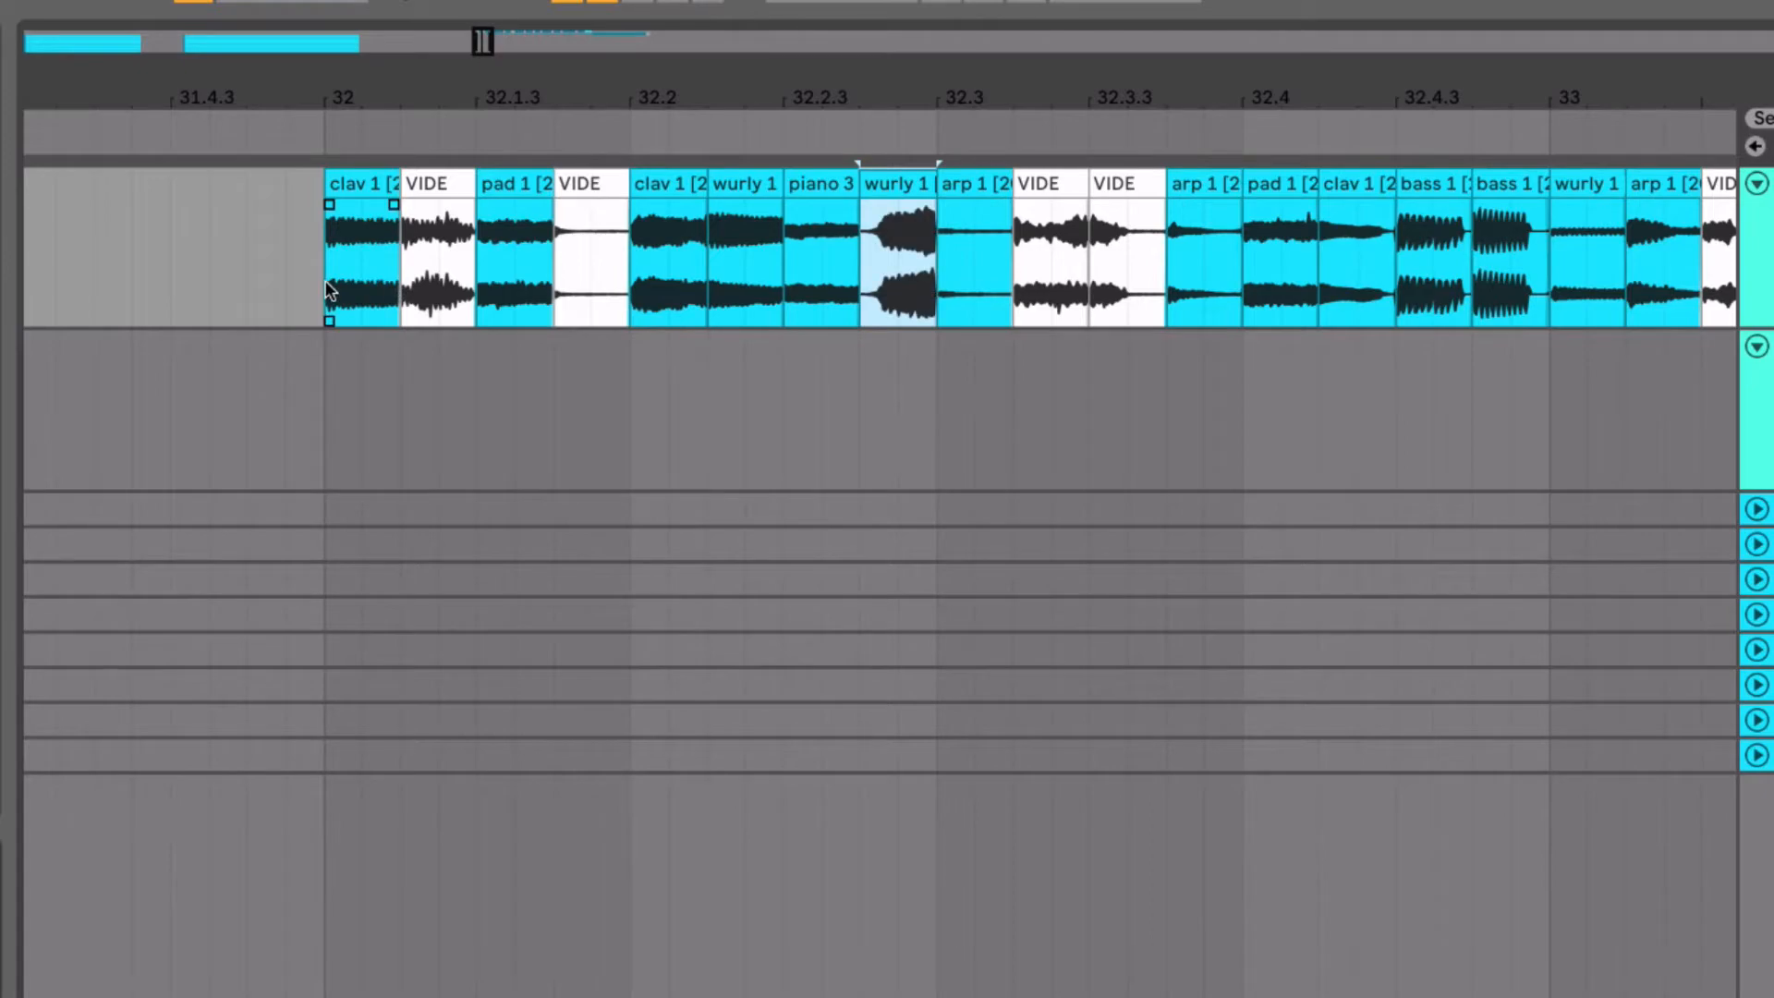
- Audition the chops couplets from bar 32 and delete the arp 1 slice at 32.3
click(325, 280)
key(space)
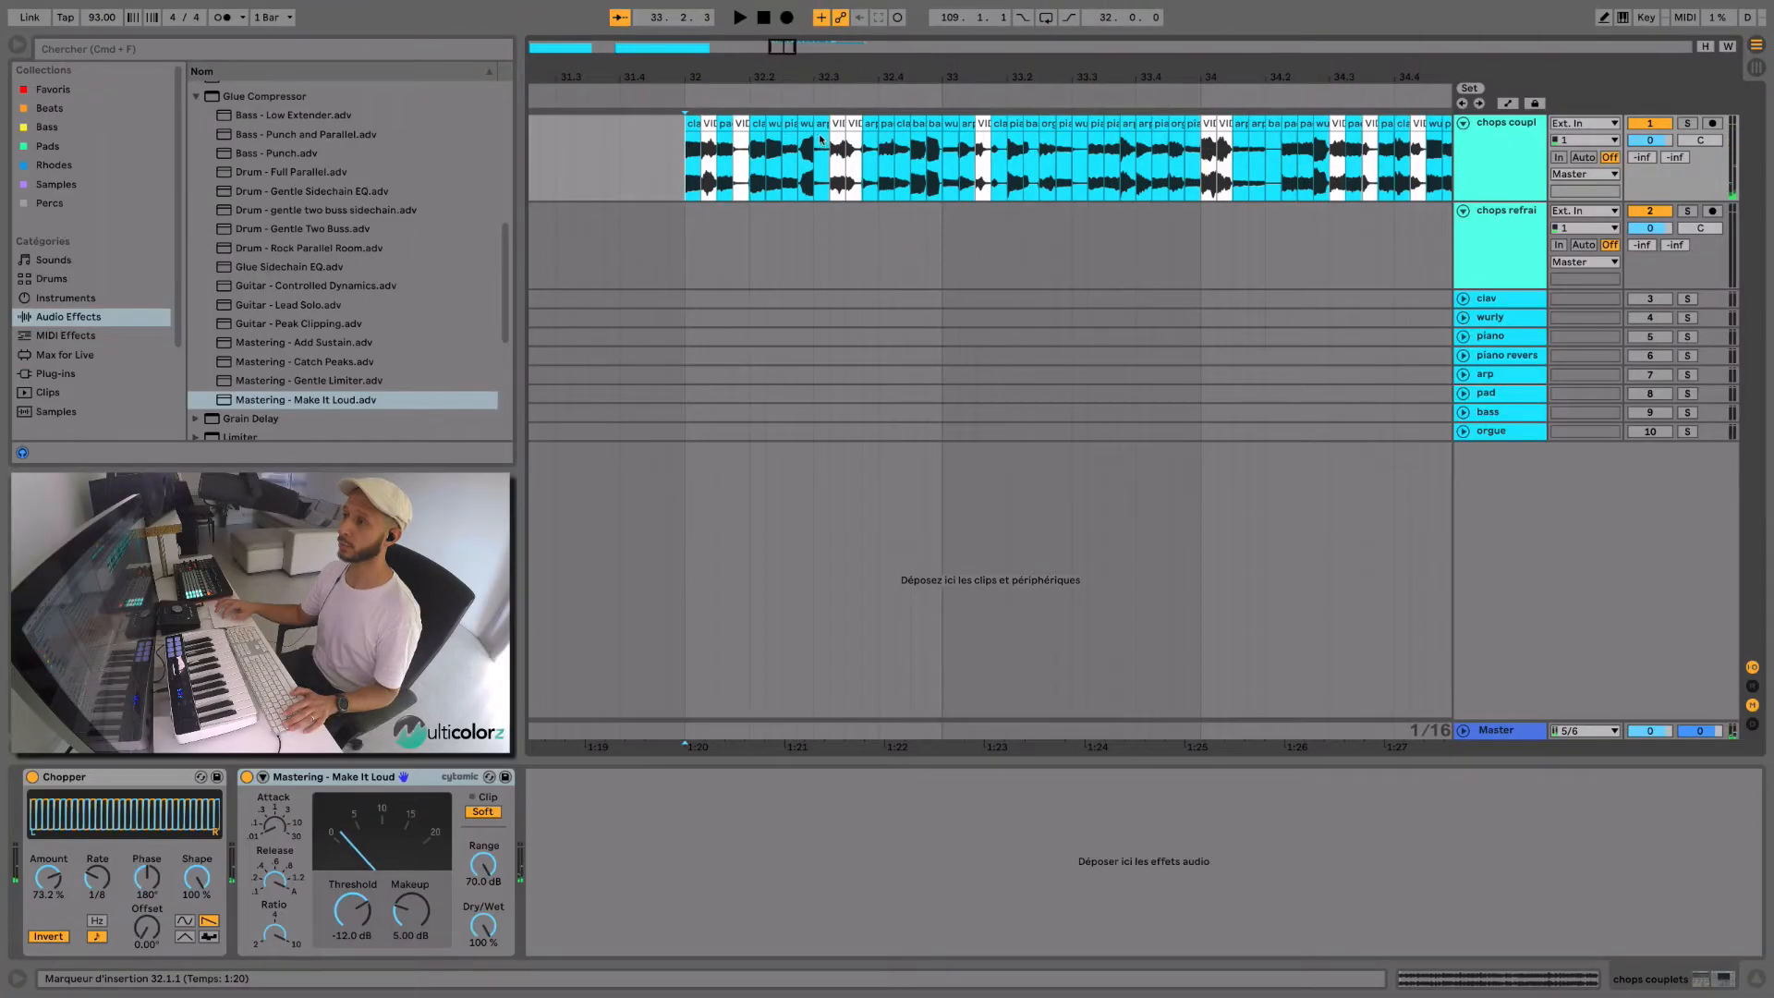
click(820, 123)
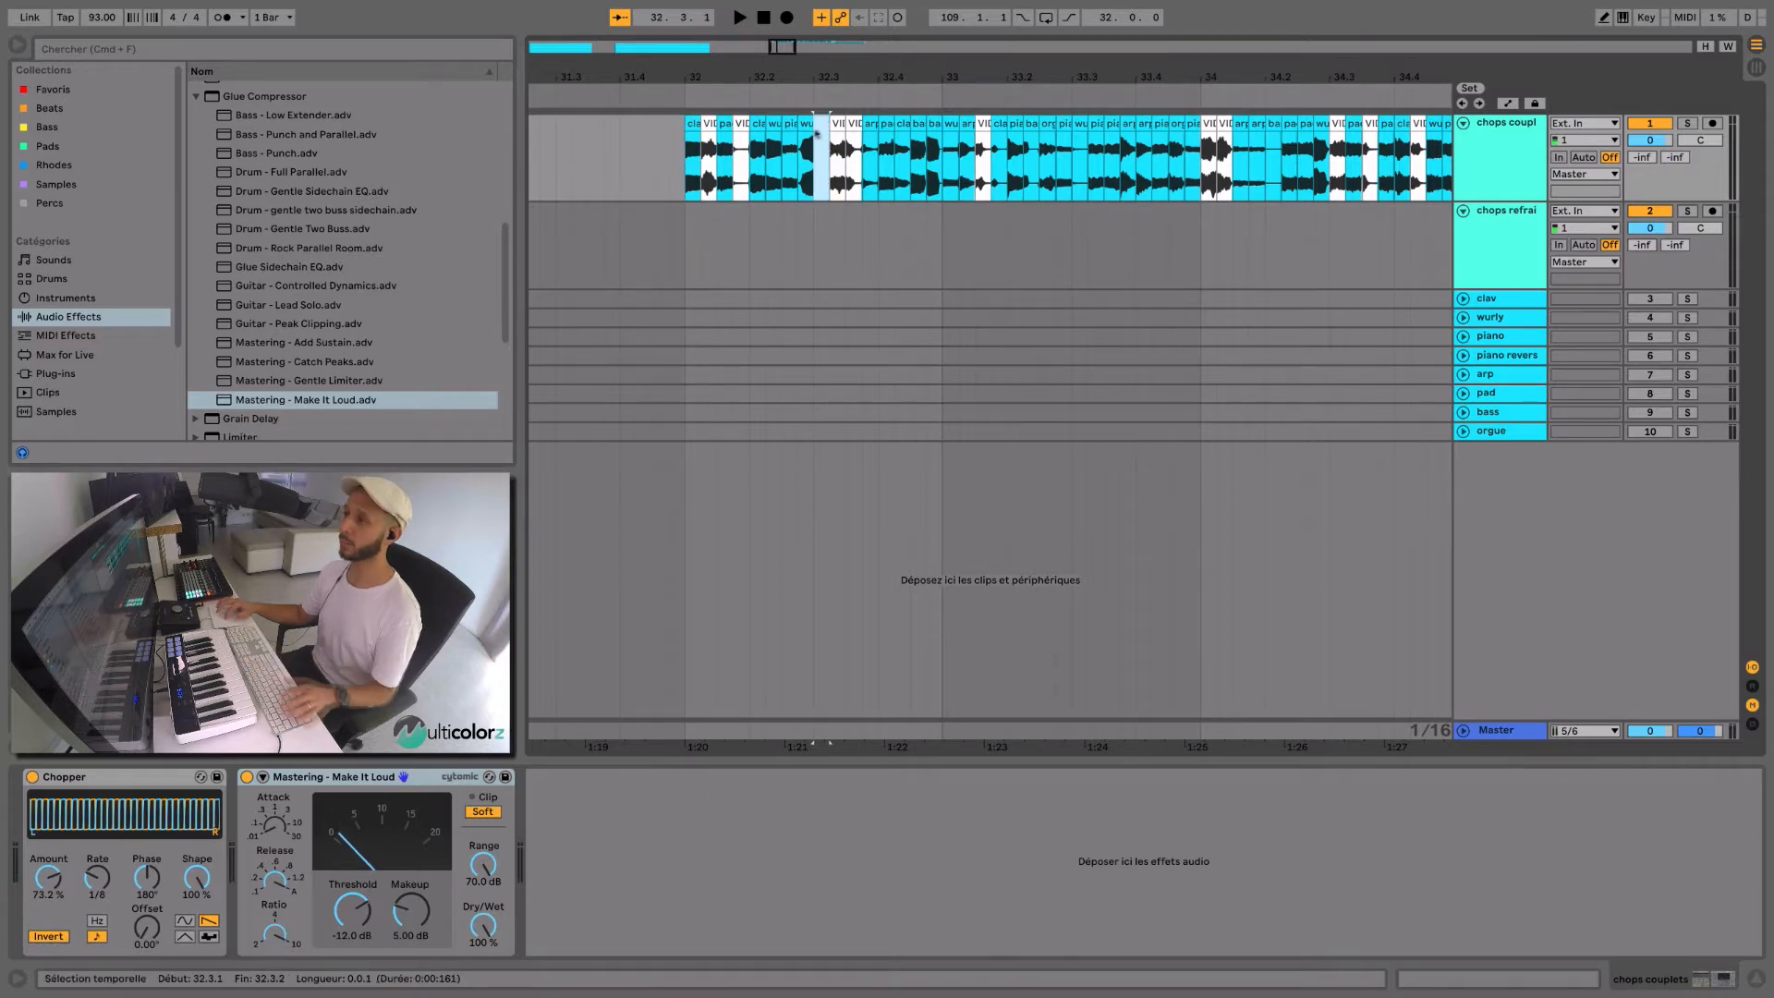
- Review the recorded chops in the Arrangement and play the chops refrains slices from bar 40
scroll(1155, 167, right, 3)
key(minus)
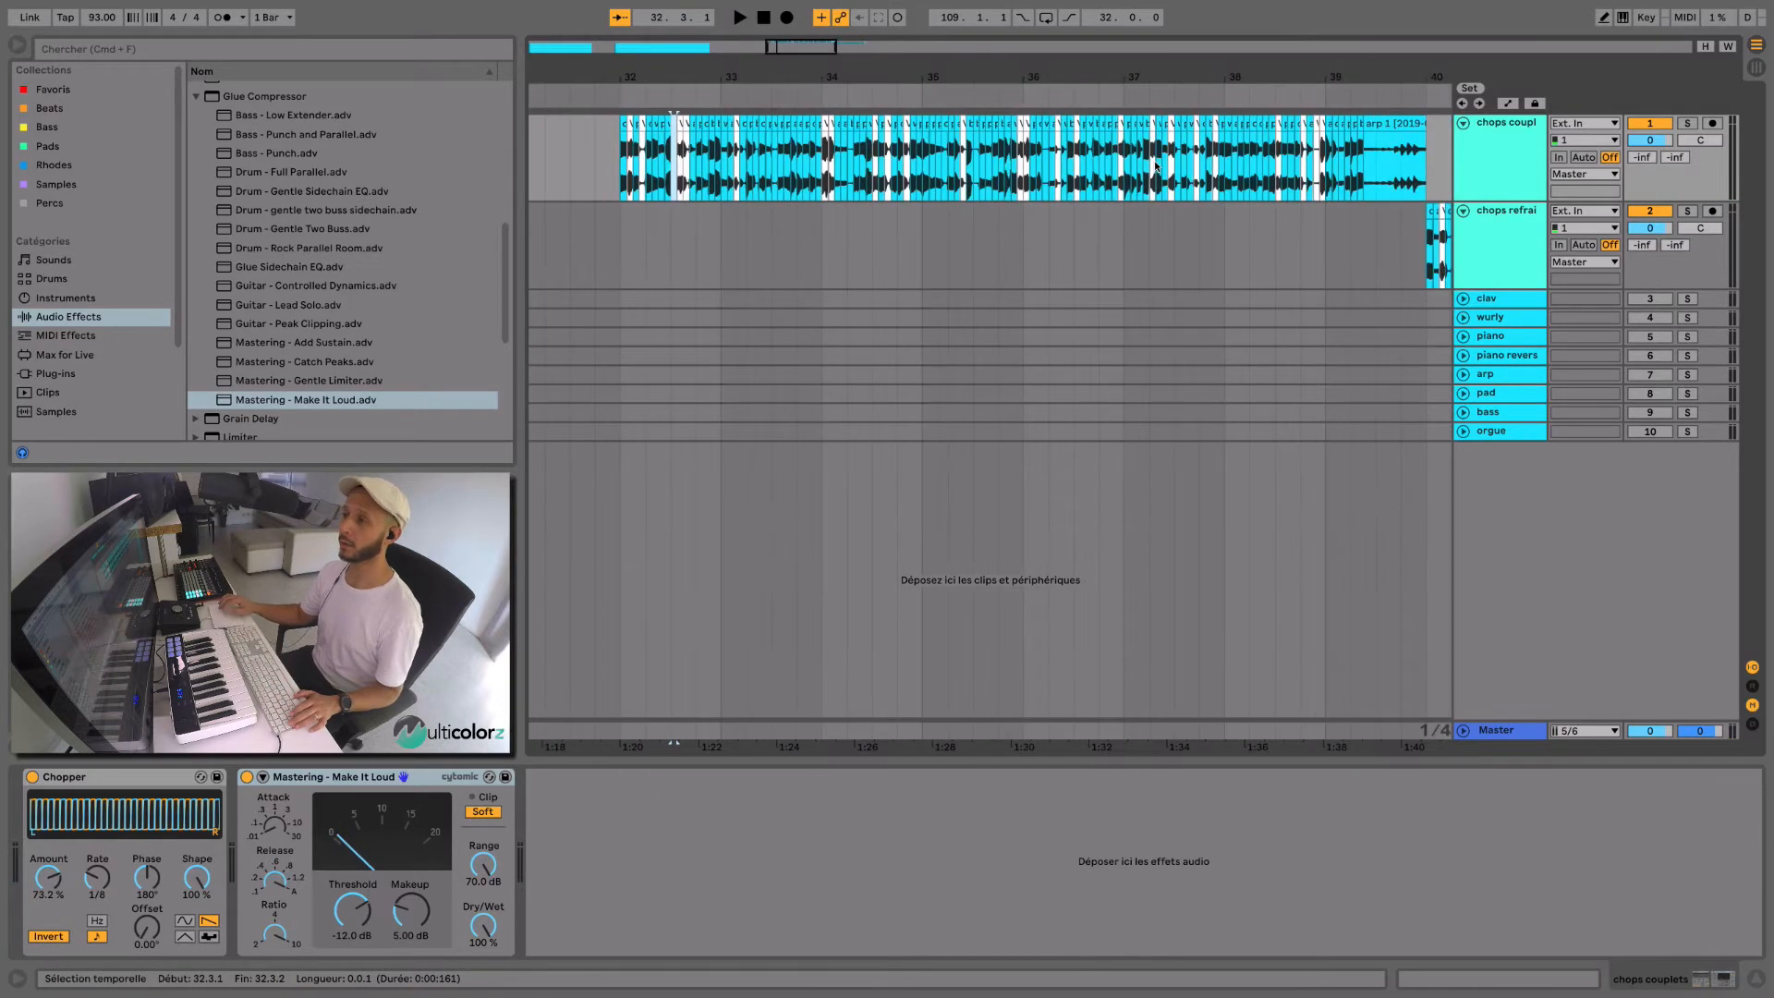
key(Tab)
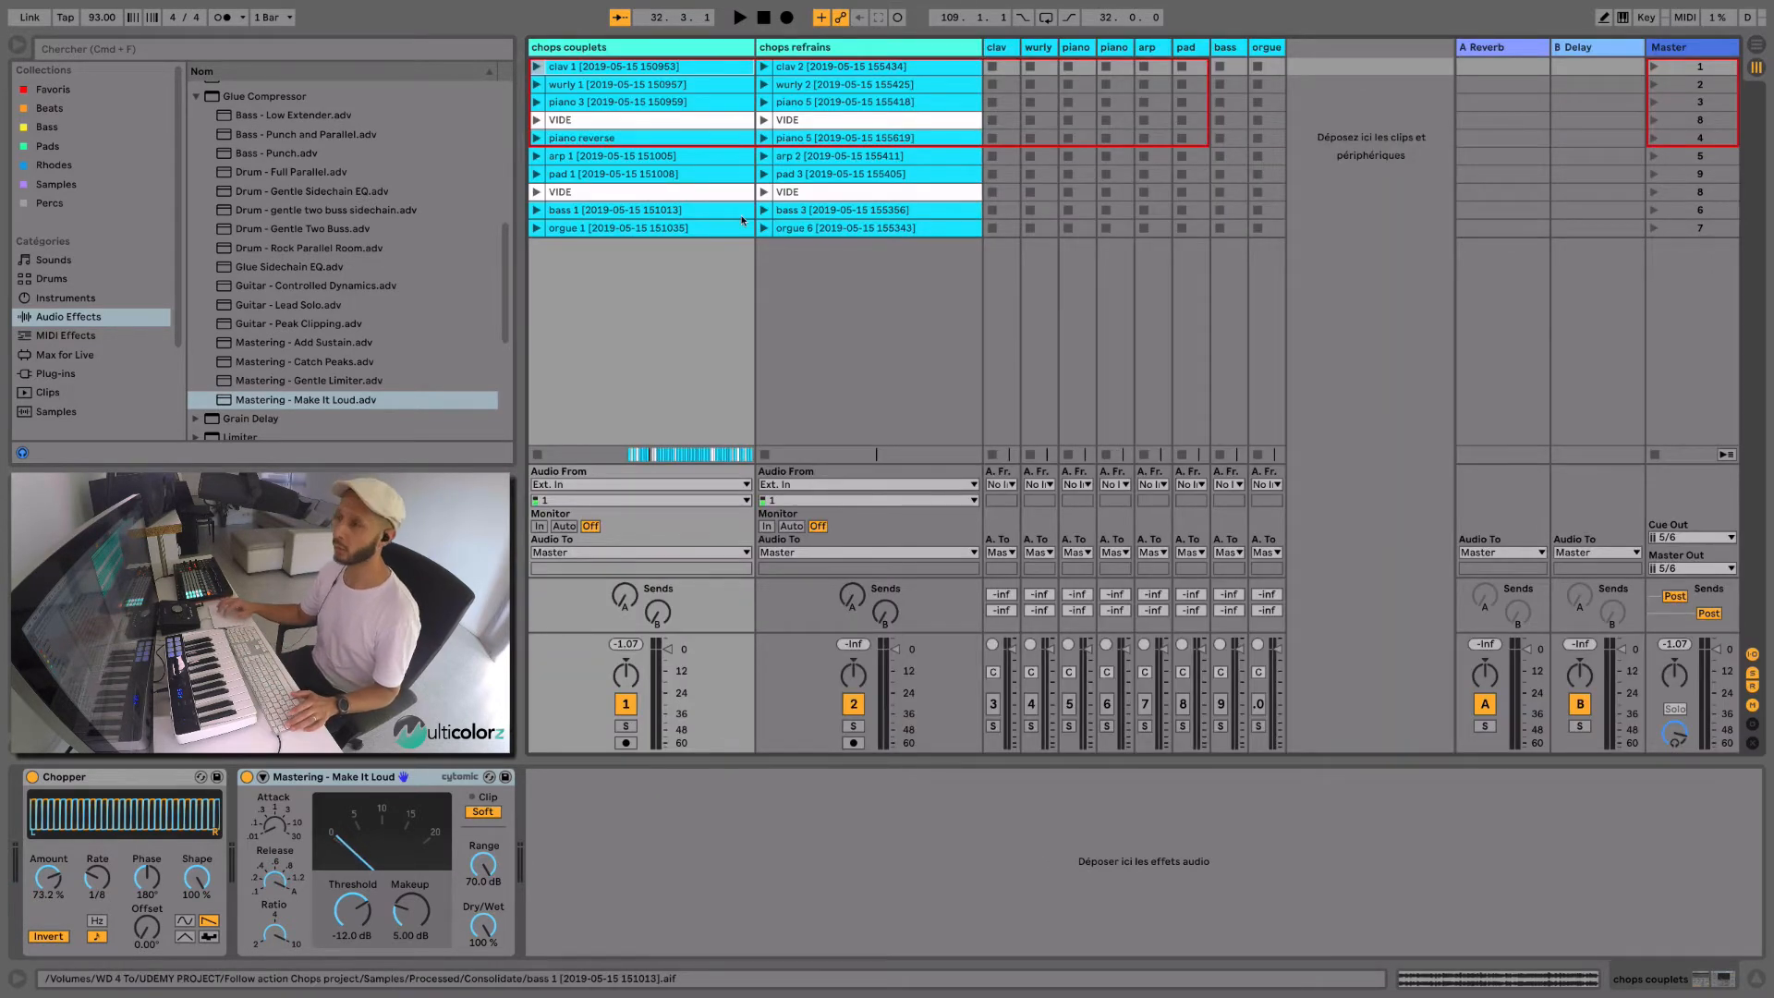
key(Tab)
scroll(1102, 191, right, 6)
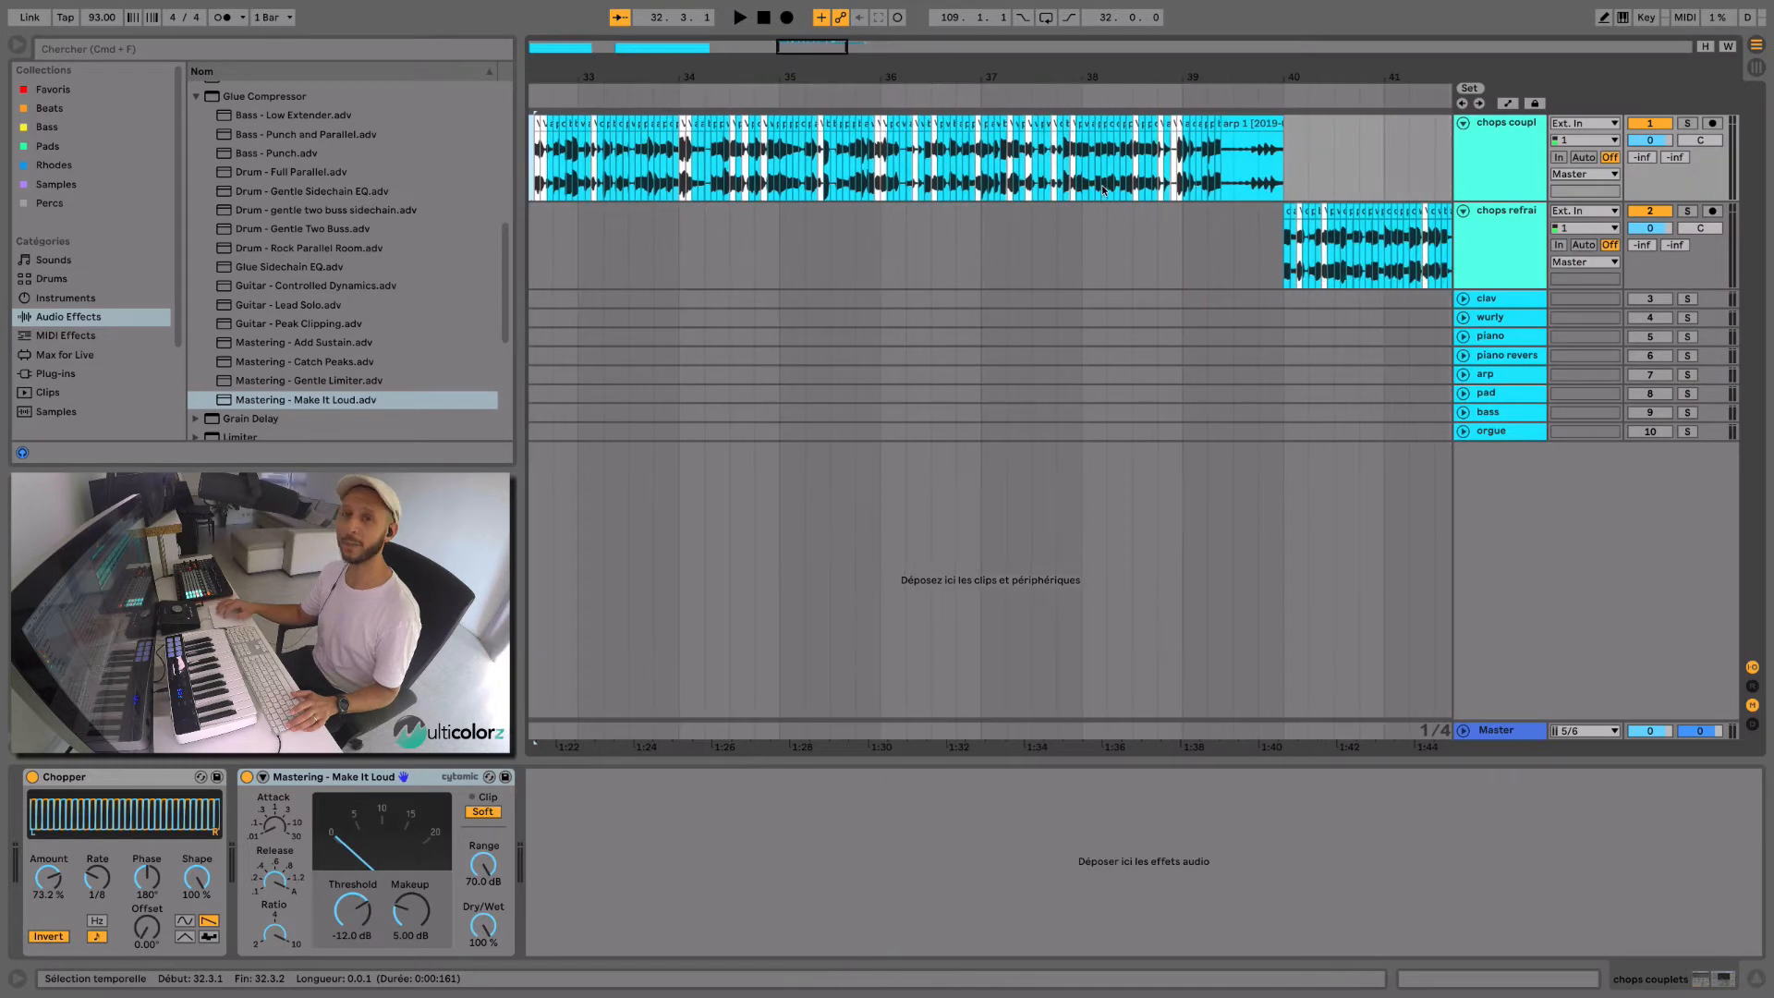
scroll(1299, 222, right, 4)
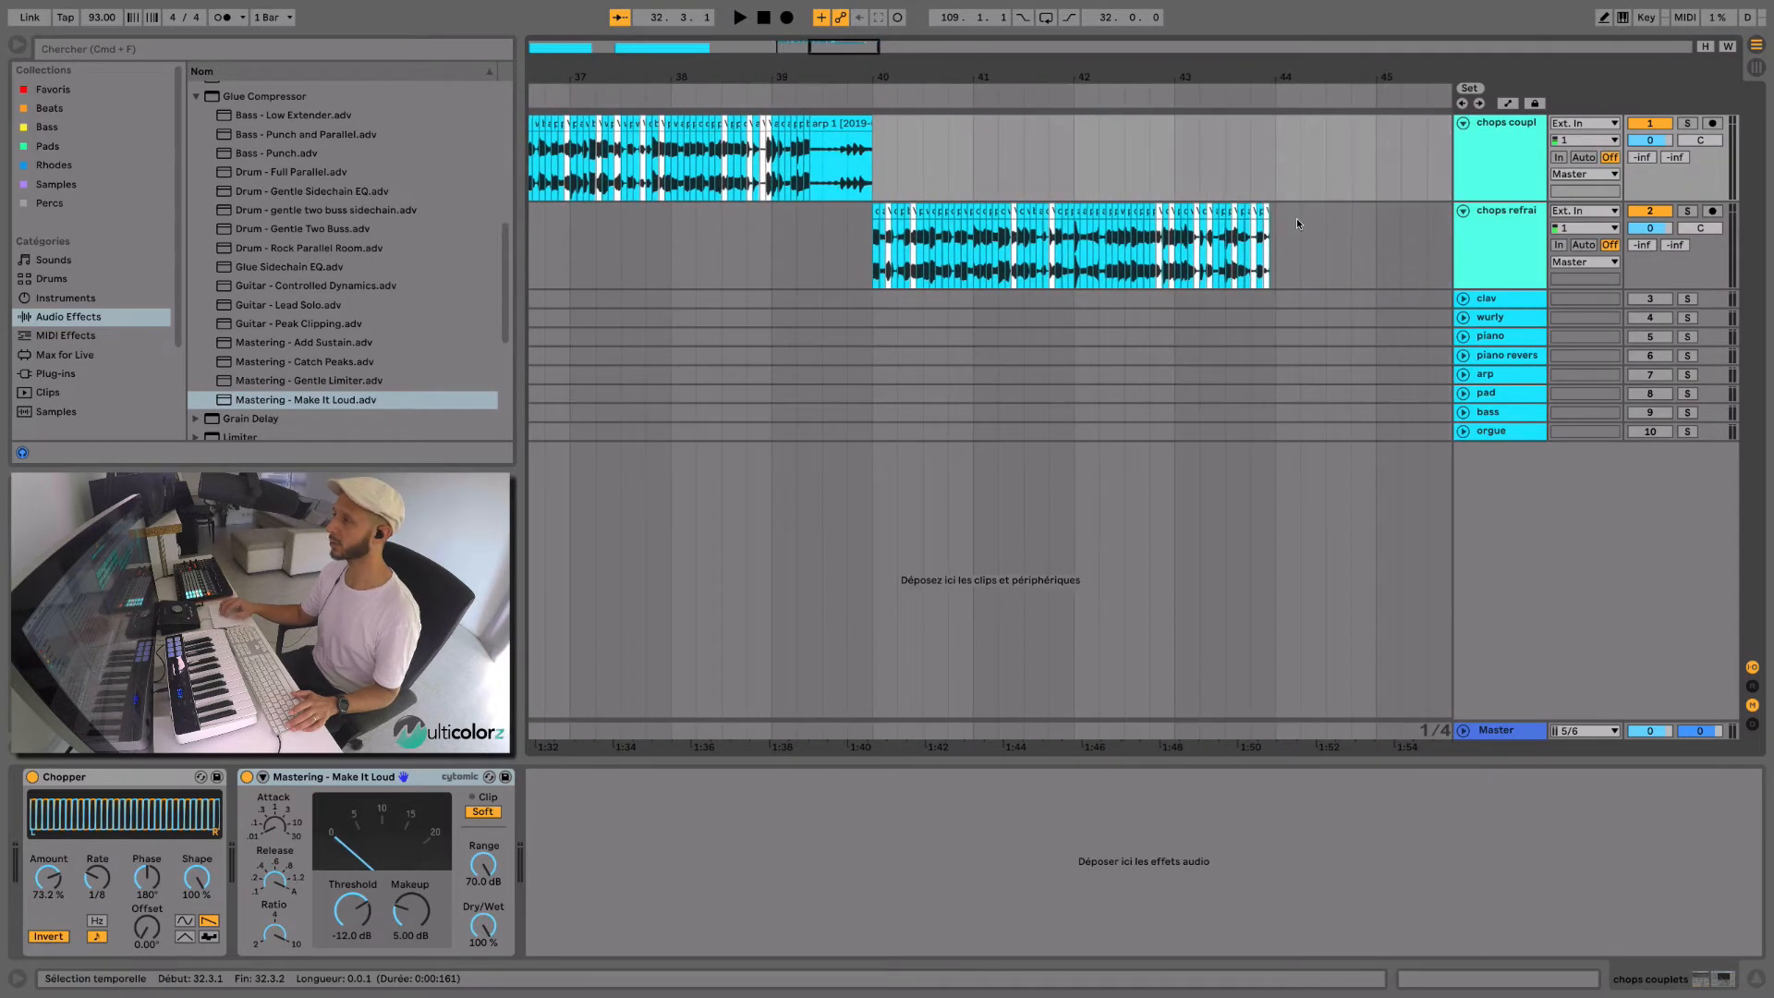
click(870, 265)
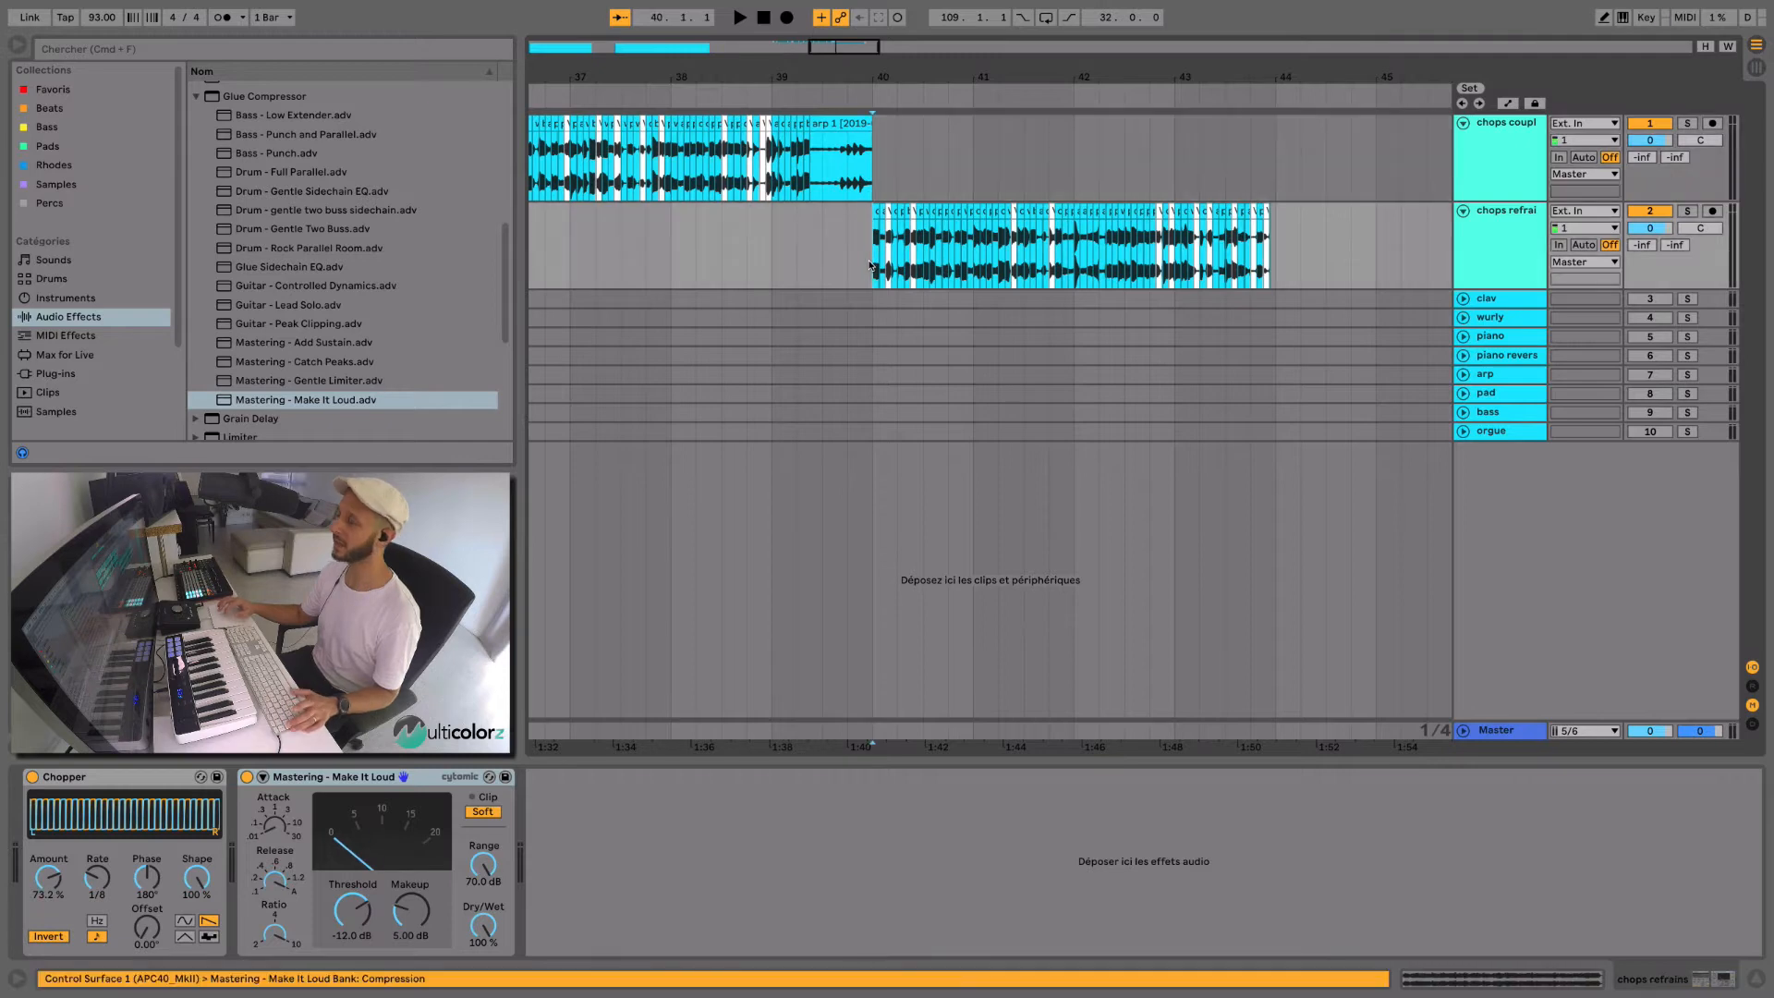
key(space)
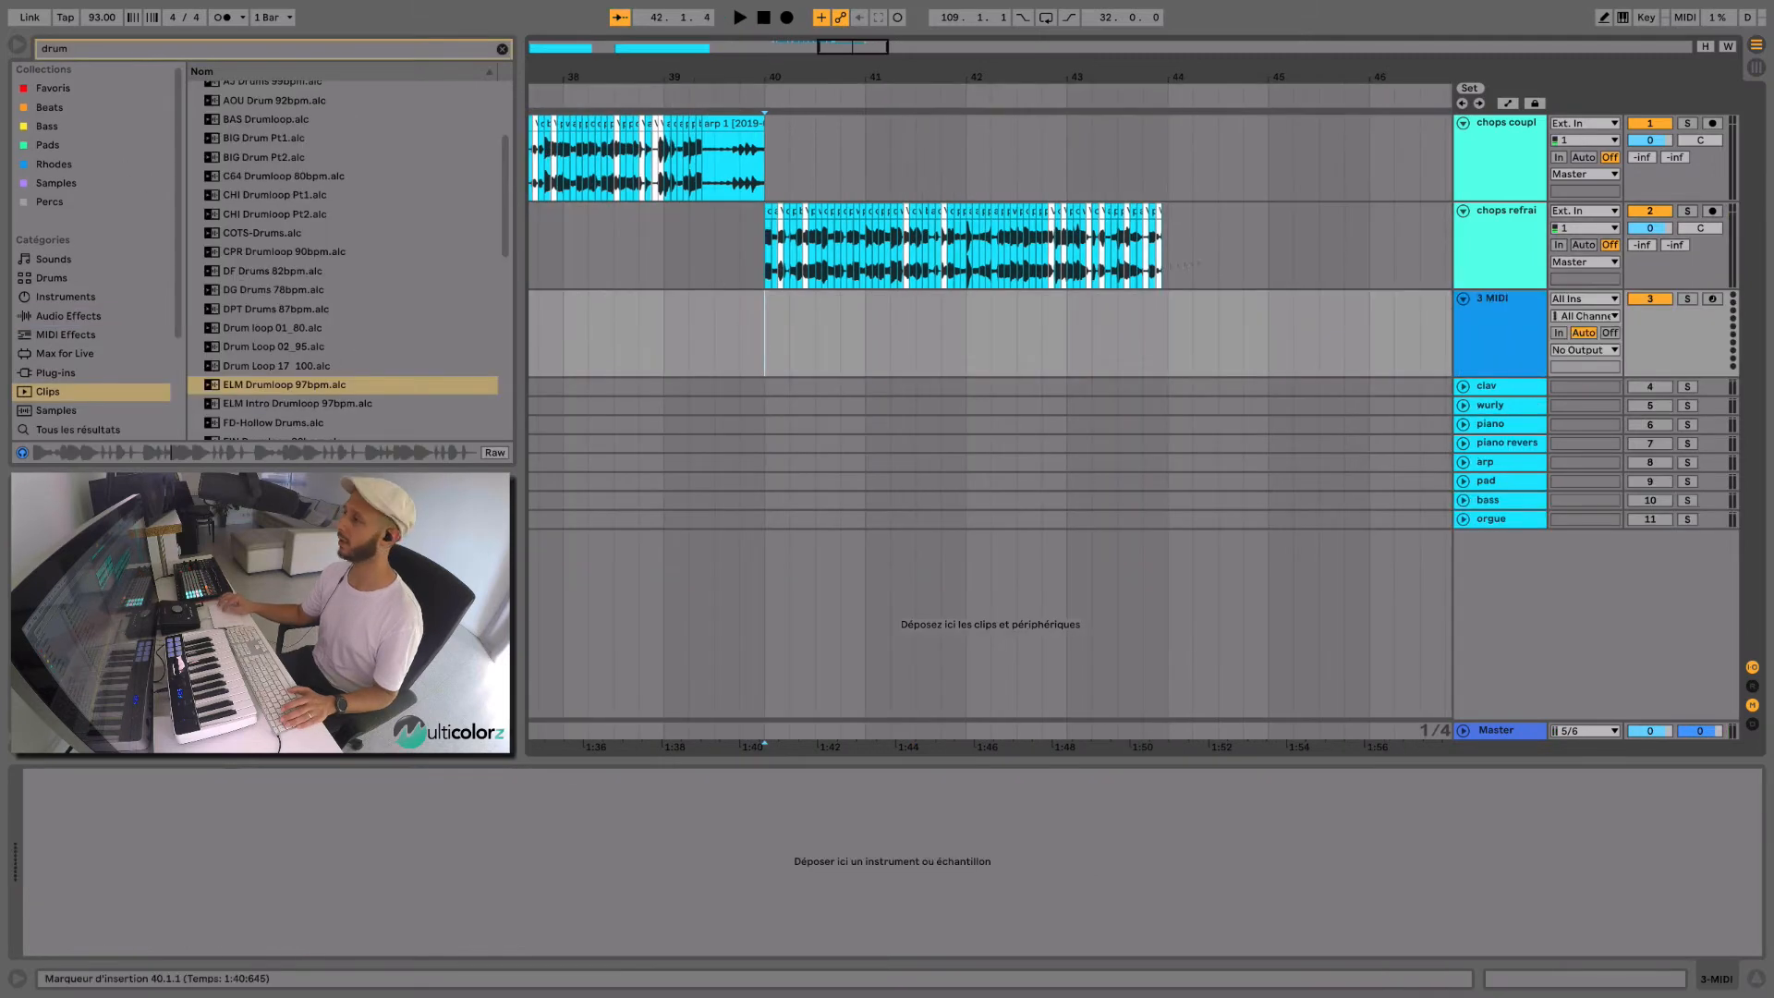
- Place the ELM Drumloop 97bpm clip on the new track at bar 40 and play it with the chops refrains
drag(323, 390, 768, 317)
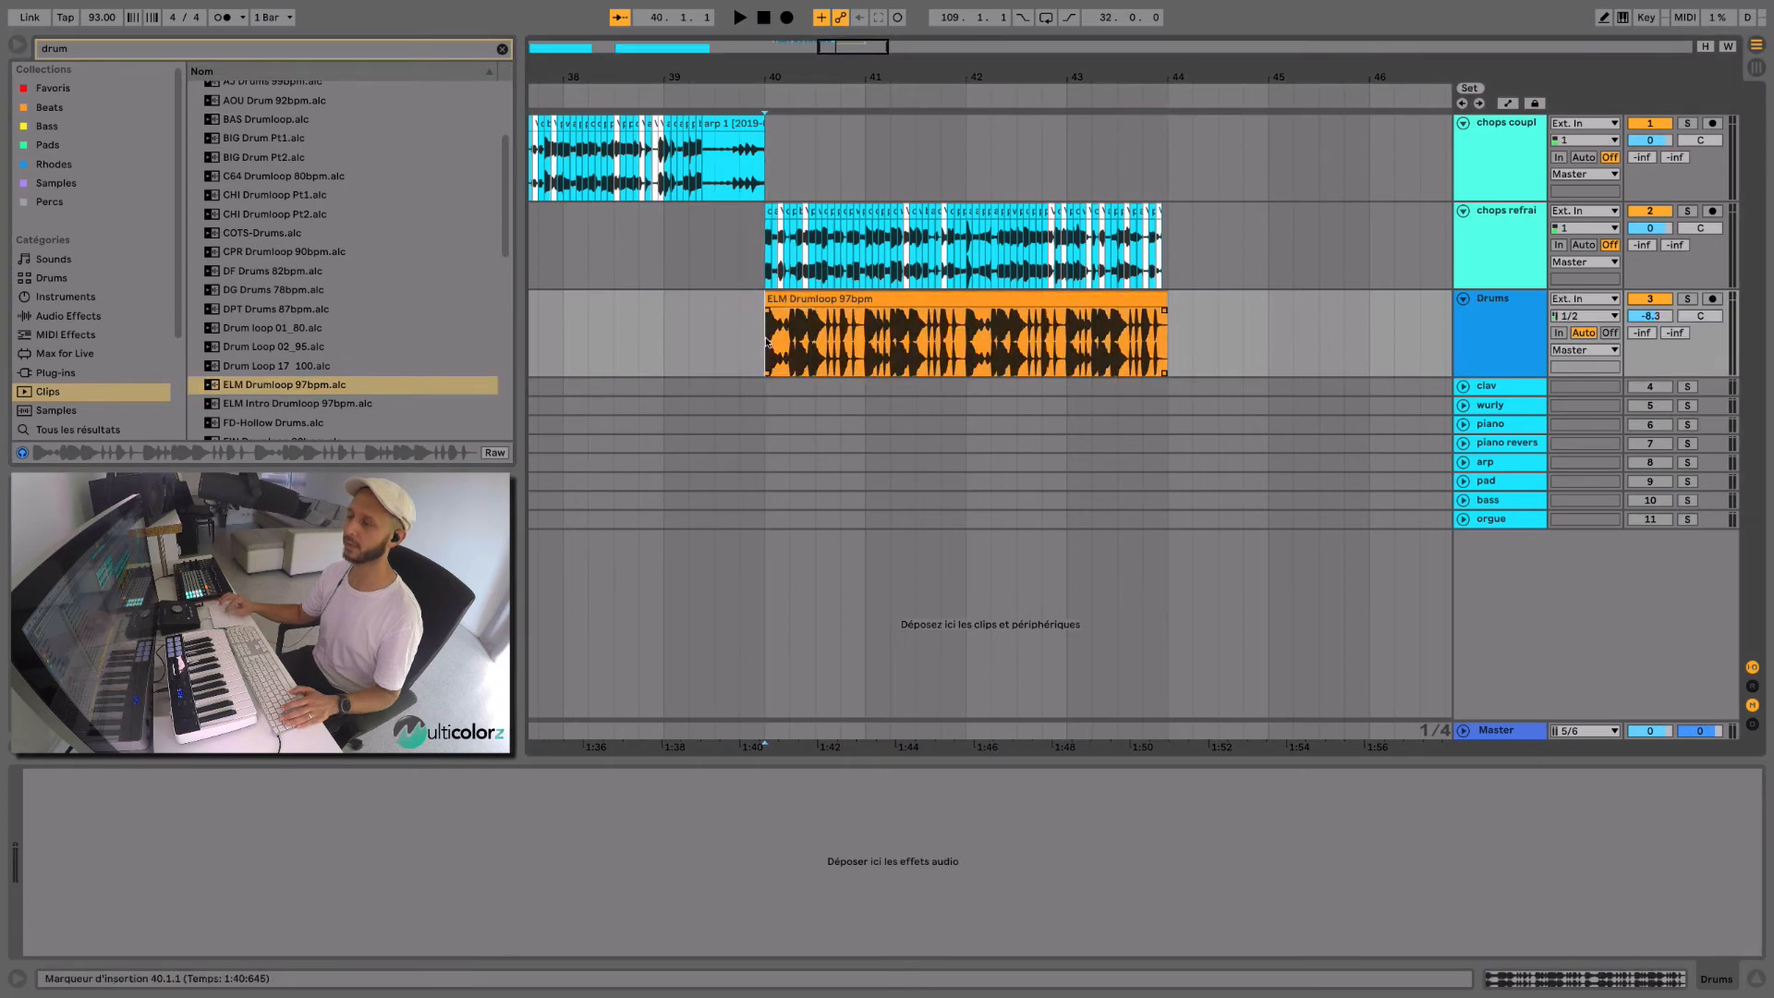
key(space)
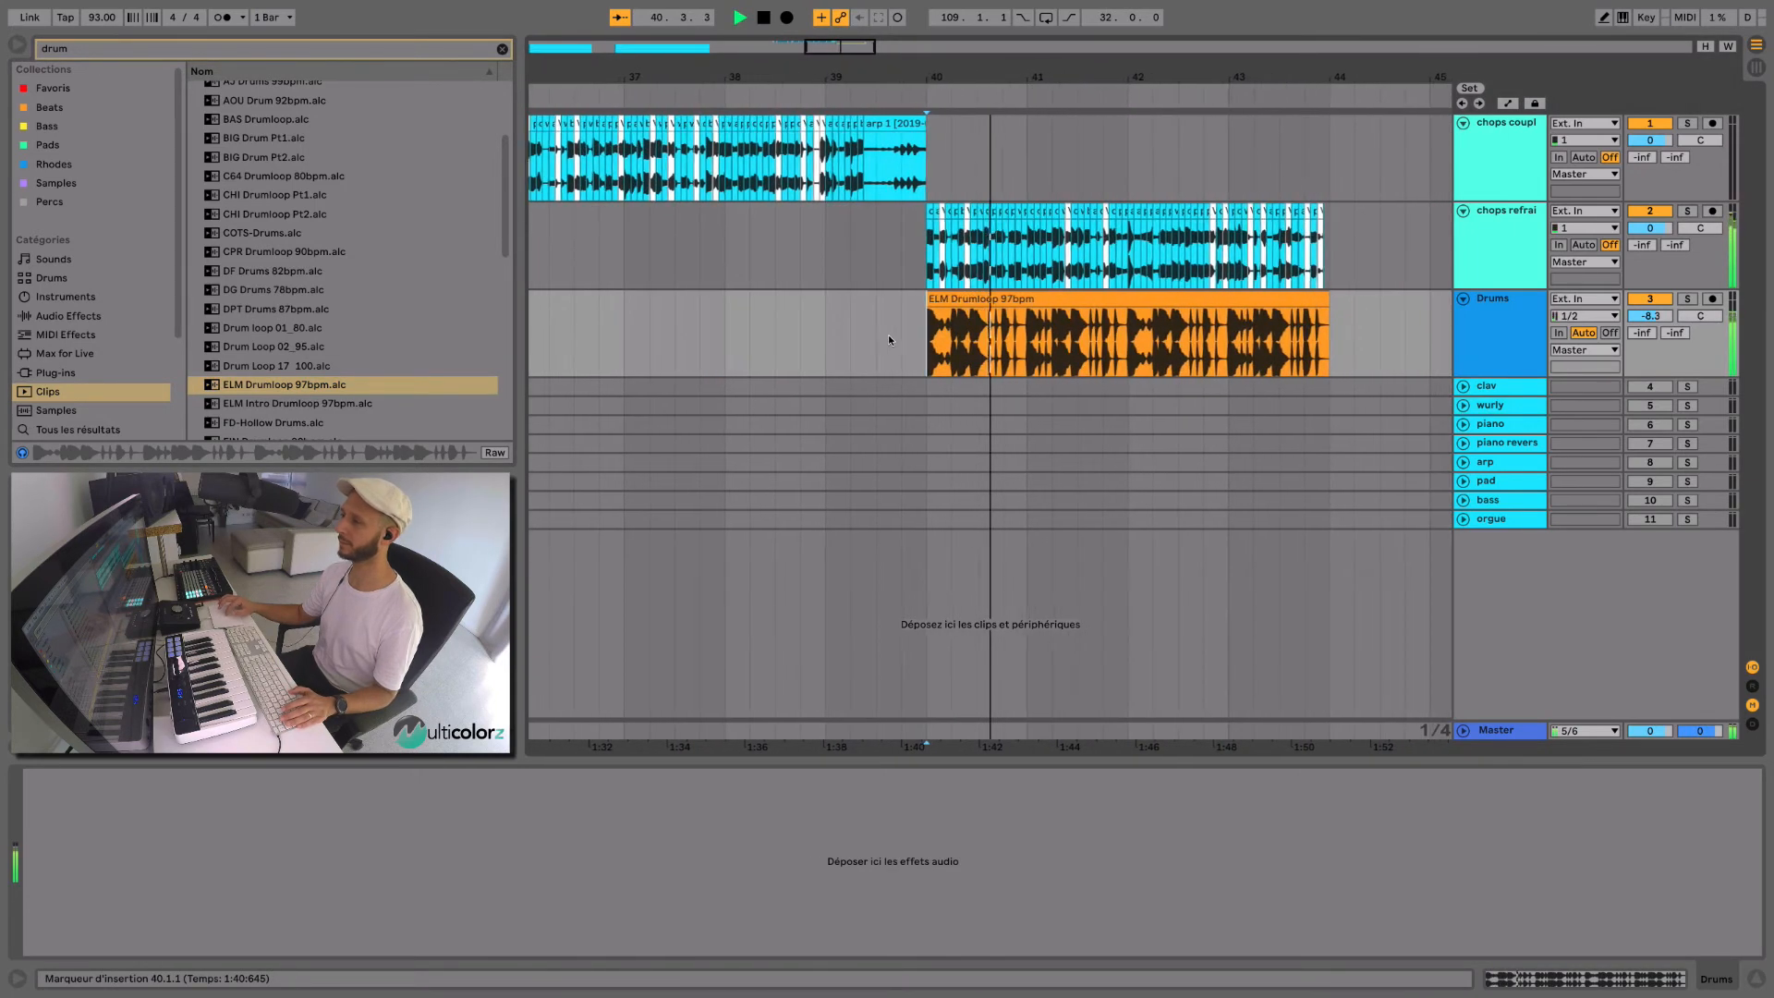